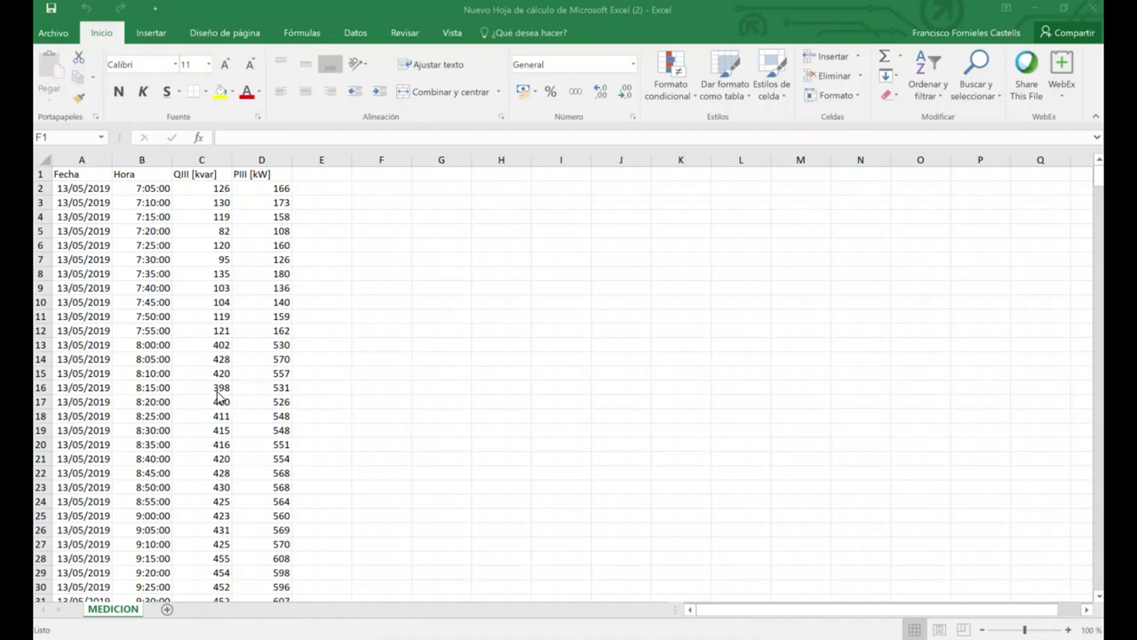
Enter the label Cos phi in E1 and the target value 0,97 in F1
{"action": "left_click", "coordinate": [340, 173]}
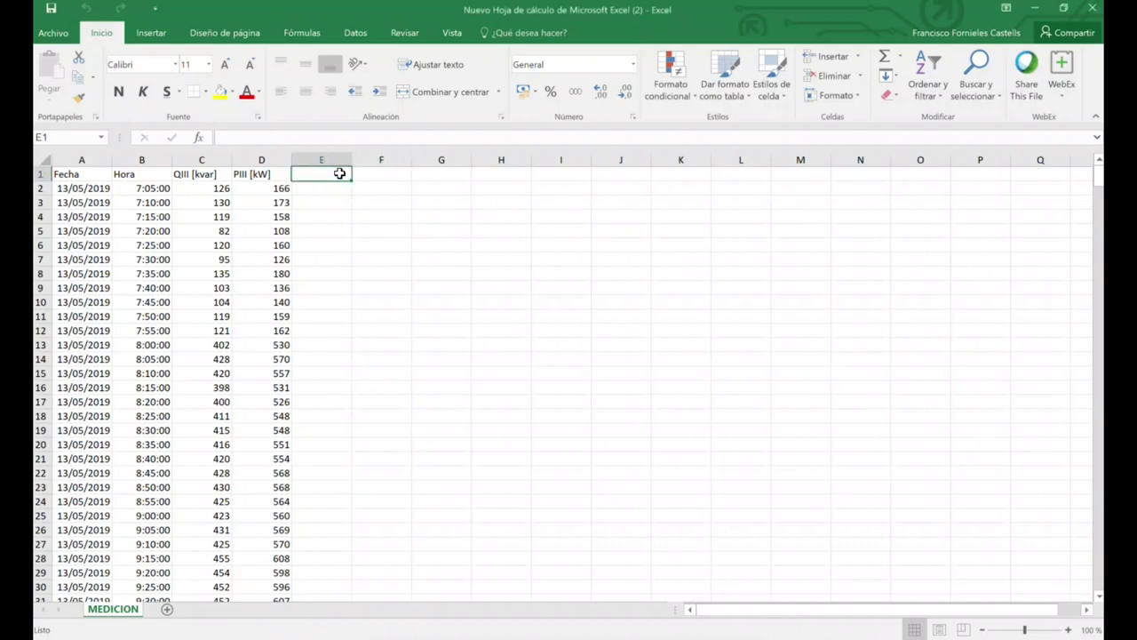
{"action": "type", "text": "Cos phi"}
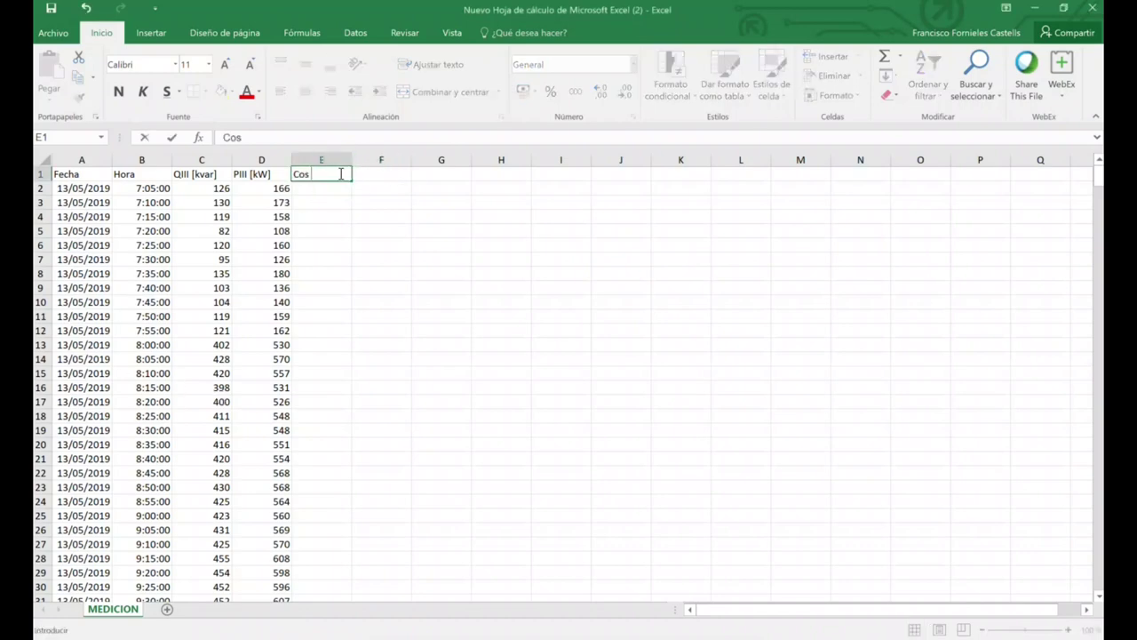
{"action": "left_click", "coordinate": [390, 175]}
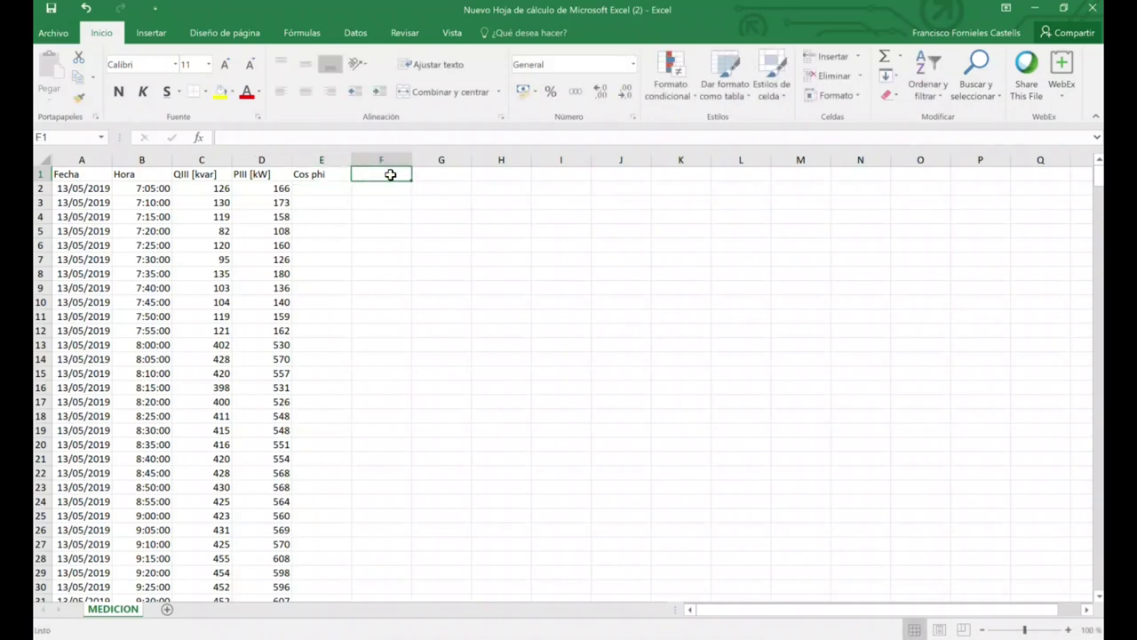
{"action": "type", "text": "0"}
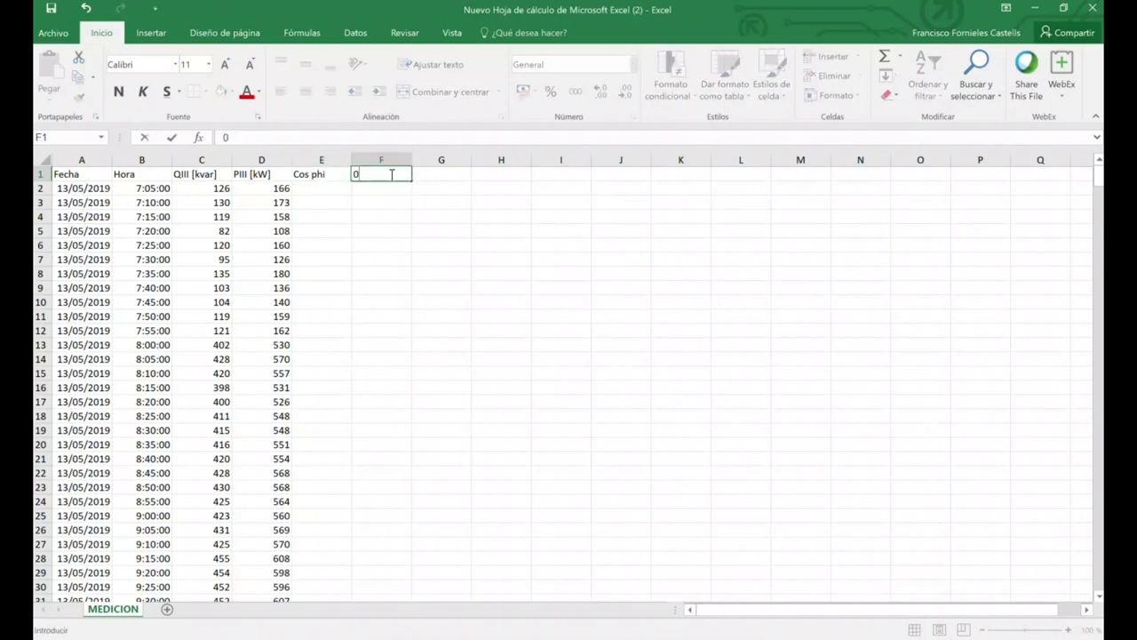
{"action": "type", "text": ",97"}
{"action": "key", "text": "Return"}
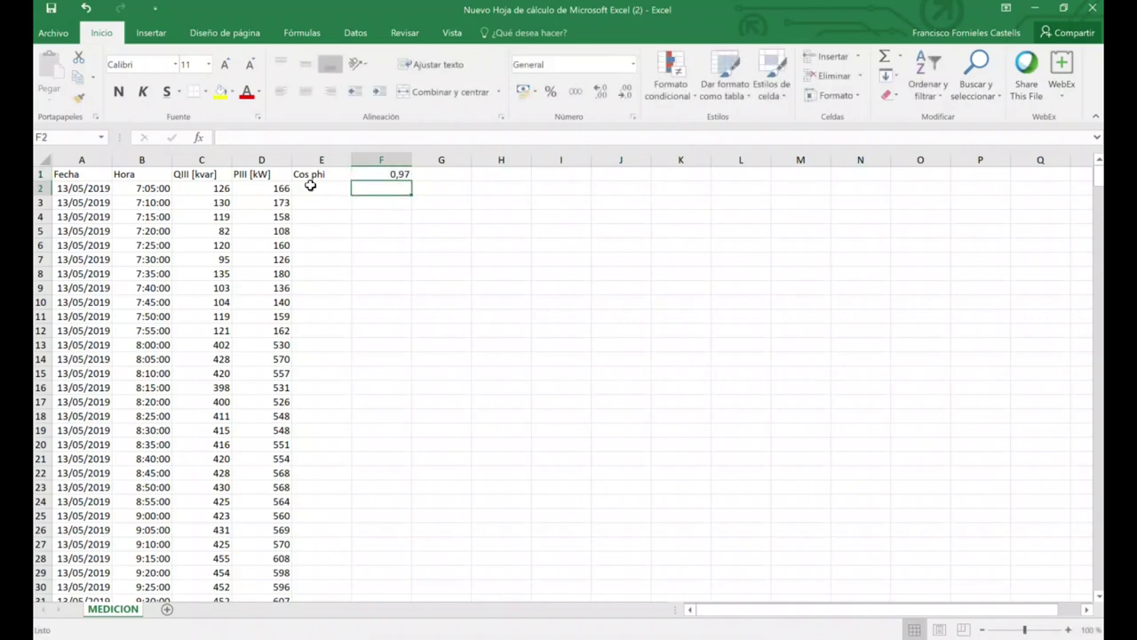
Write the reactive power compensation formula =D2*(C2/D2-tan(acos(F1))) in E2
{"action": "left_click", "coordinate": [317, 187]}
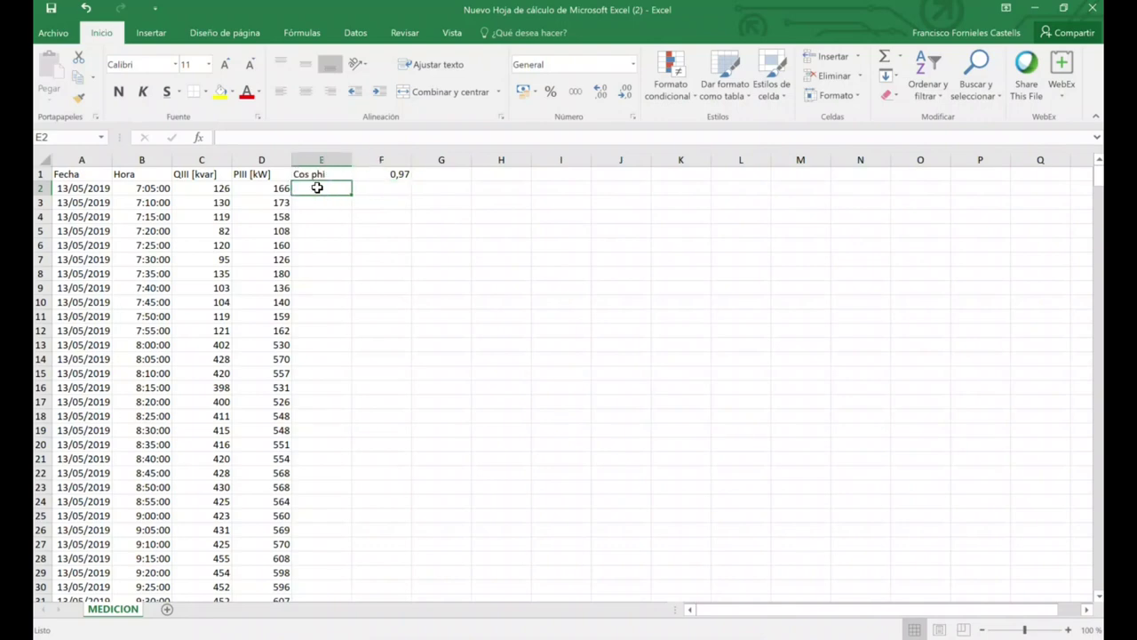
{"action": "type", "text": "="}
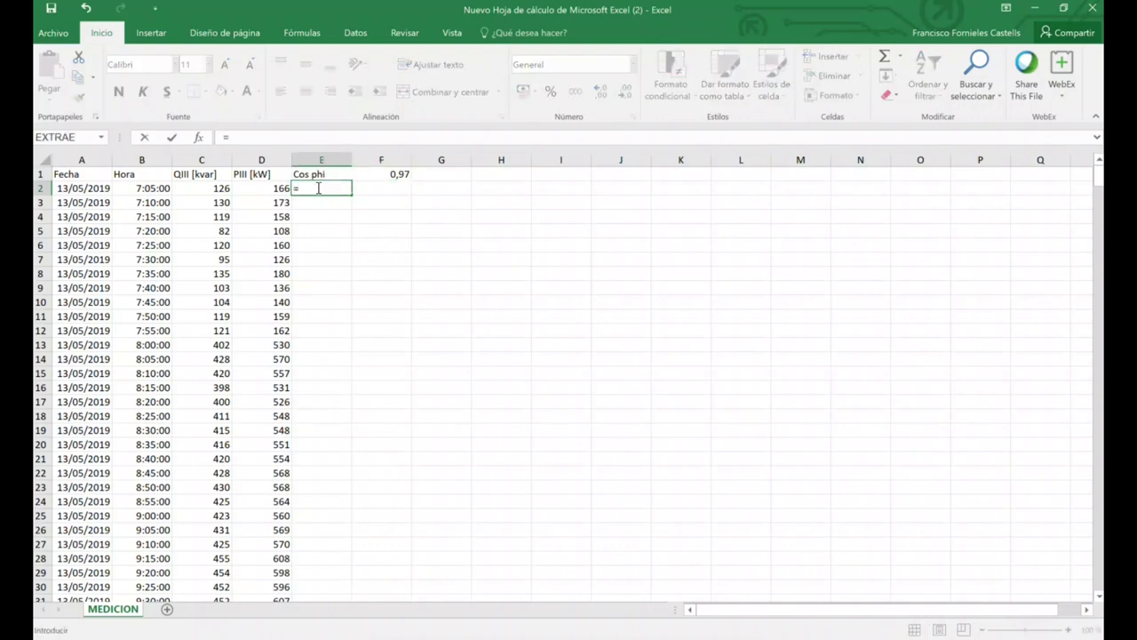
{"action": "left_click", "coordinate": [276, 189]}
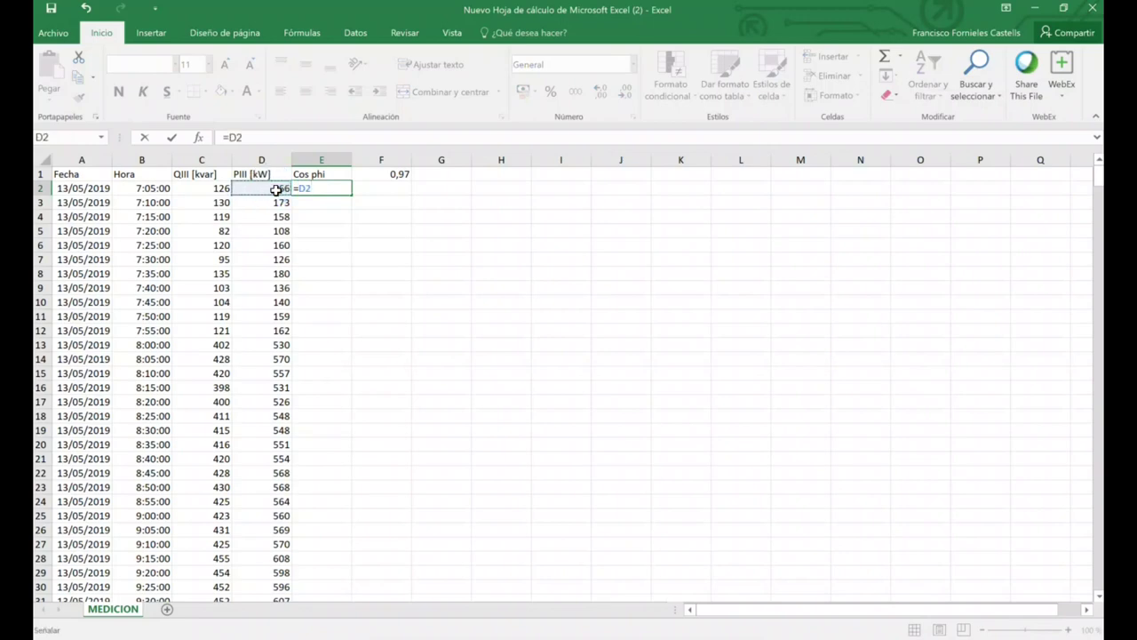
{"action": "type", "text": "*("}
{"action": "left_click", "coordinate": [212, 187]}
{"action": "type", "text": "/"}
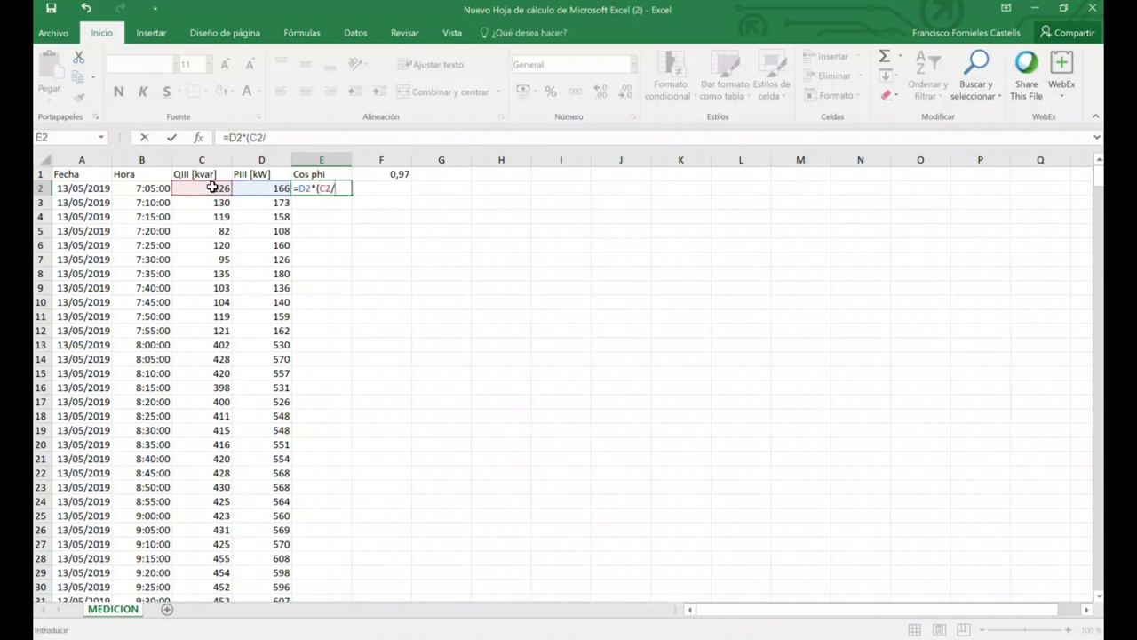
{"action": "left_click", "coordinate": [262, 189]}
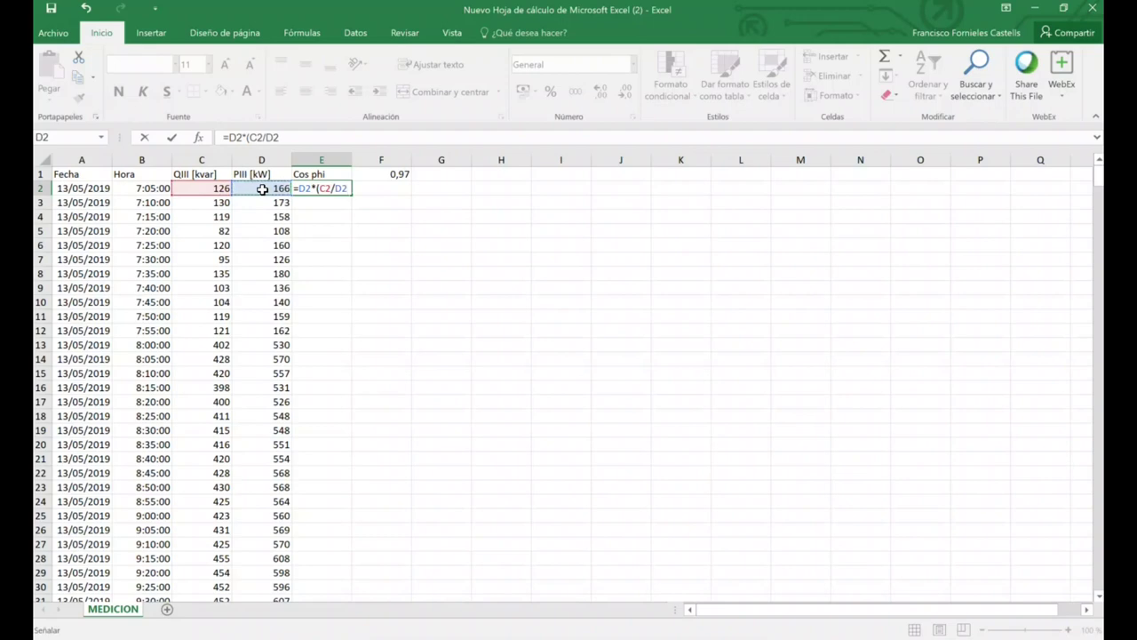
{"action": "type", "text": "-"}
{"action": "type", "text": "ta"}
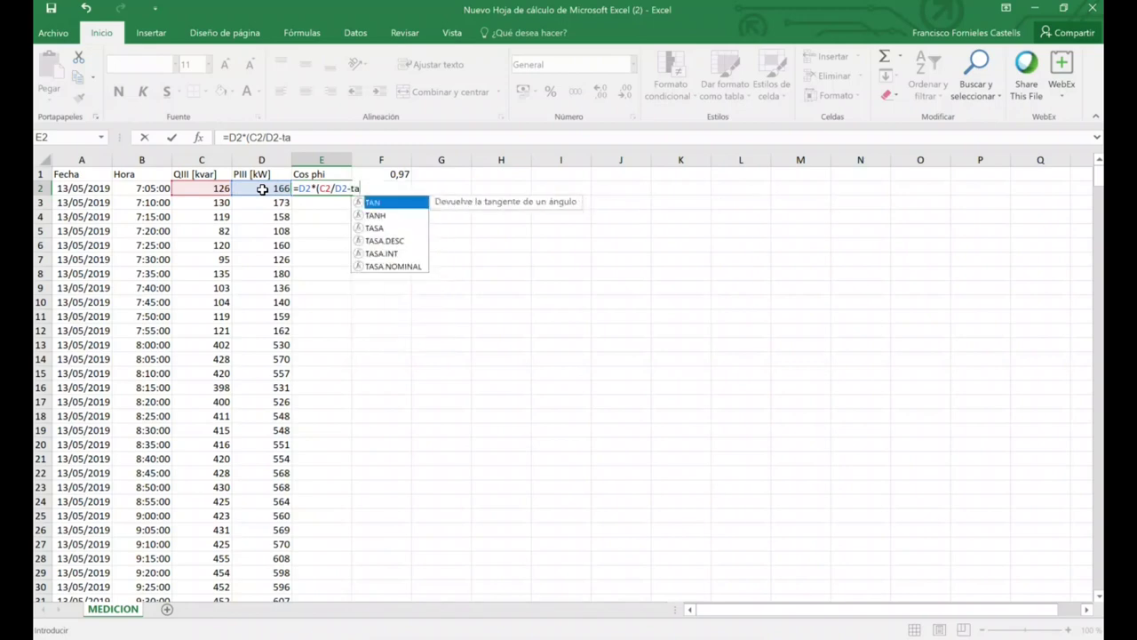
{"action": "type", "text": "n(acos"}
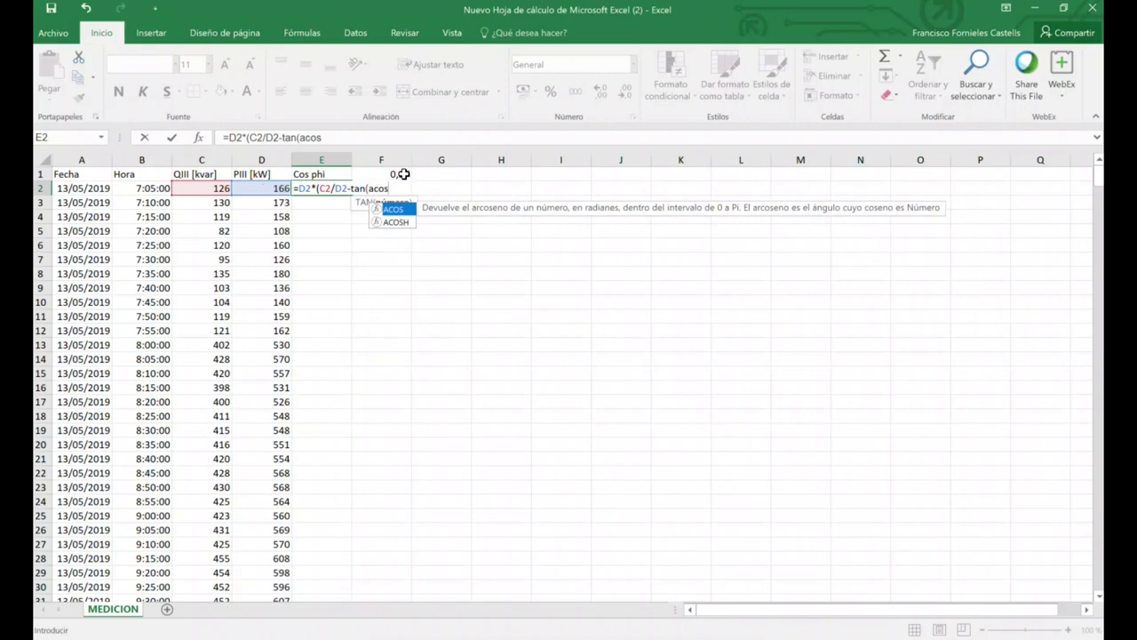
{"action": "type", "text": "("}
{"action": "left_click", "coordinate": [403, 175]}
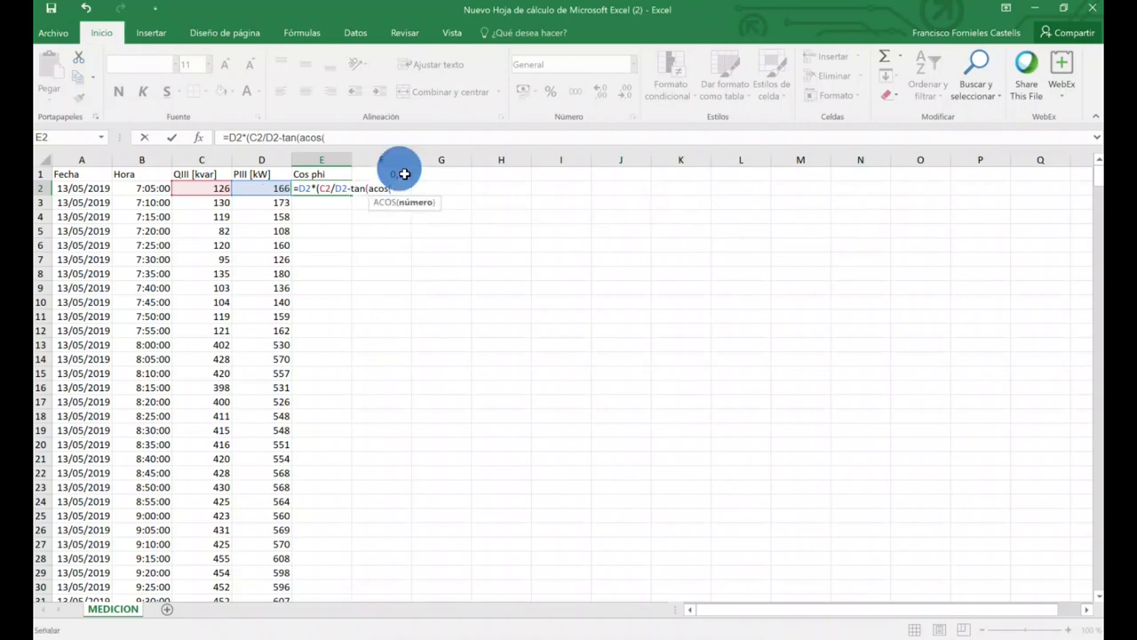
{"action": "type", "text": "))"}
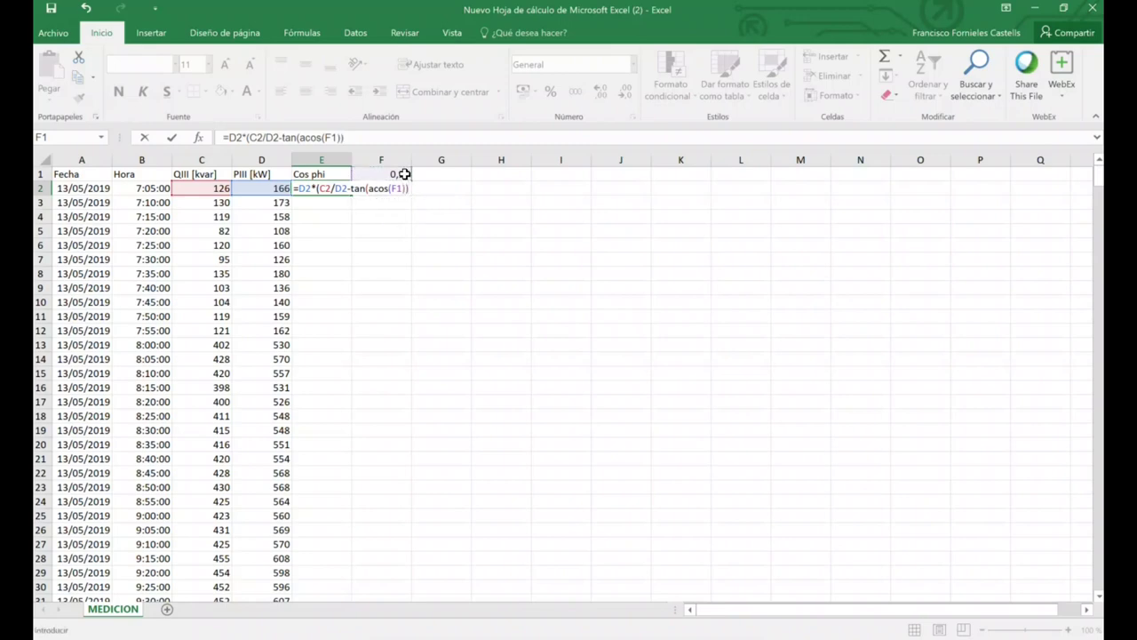
{"action": "type", "text": ")"}
Make the F1 reference in E2's formula absolute as $F$1 and commit the formula
{"action": "left_click", "coordinate": [412, 189]}
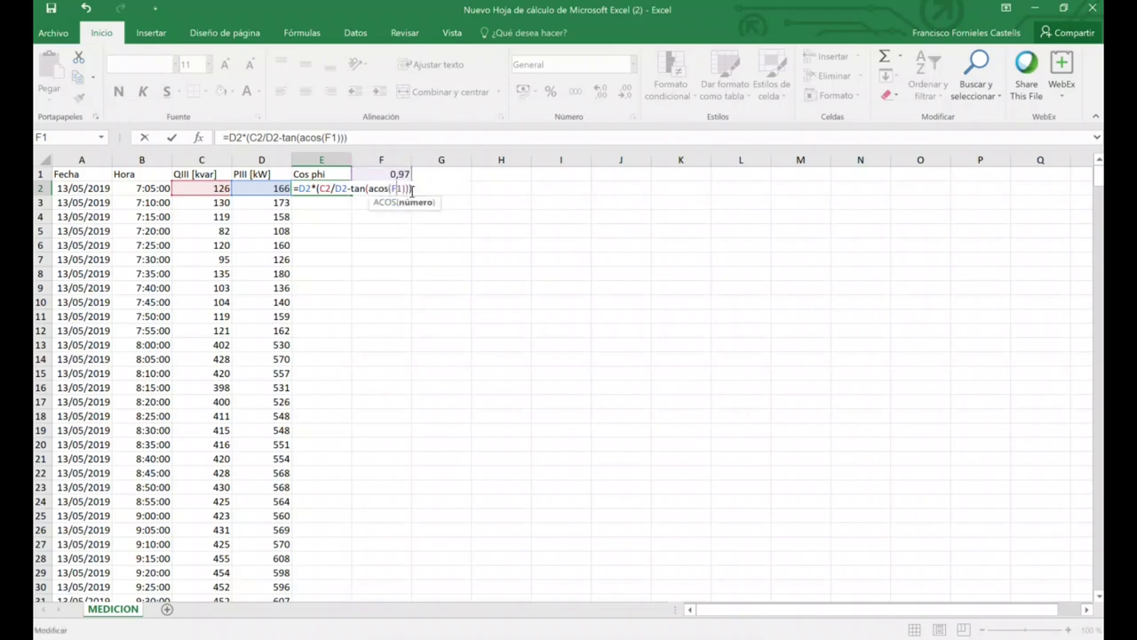
{"action": "key", "text": "F4"}
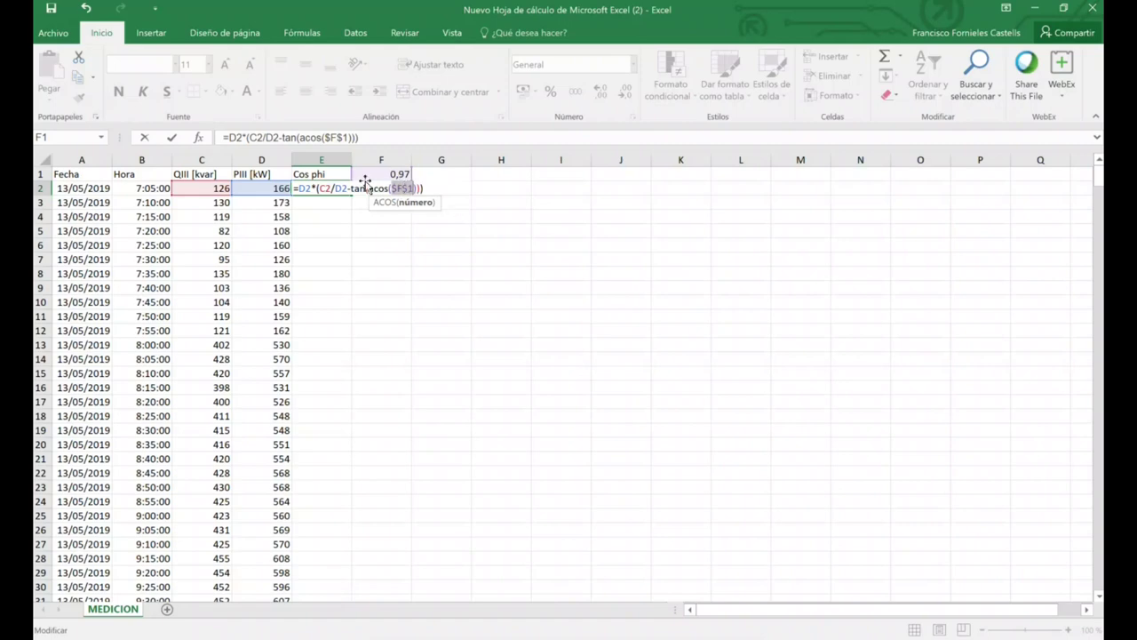
{"action": "key", "text": "Return"}
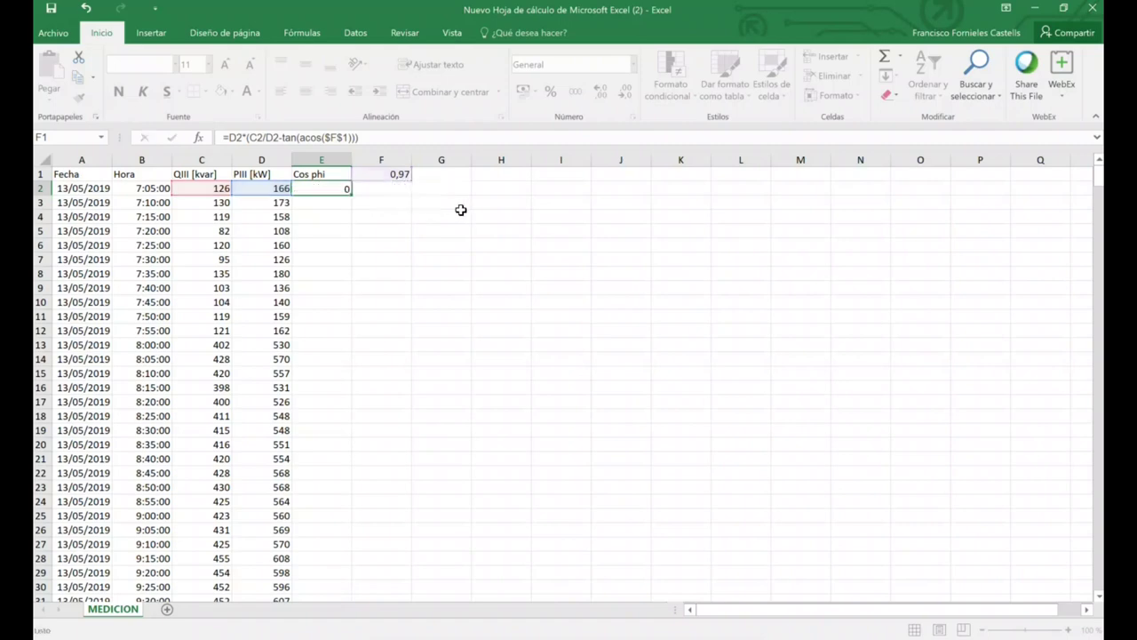
Format the result in E2 to show two decimal places
{"action": "left_click", "coordinate": [319, 188]}
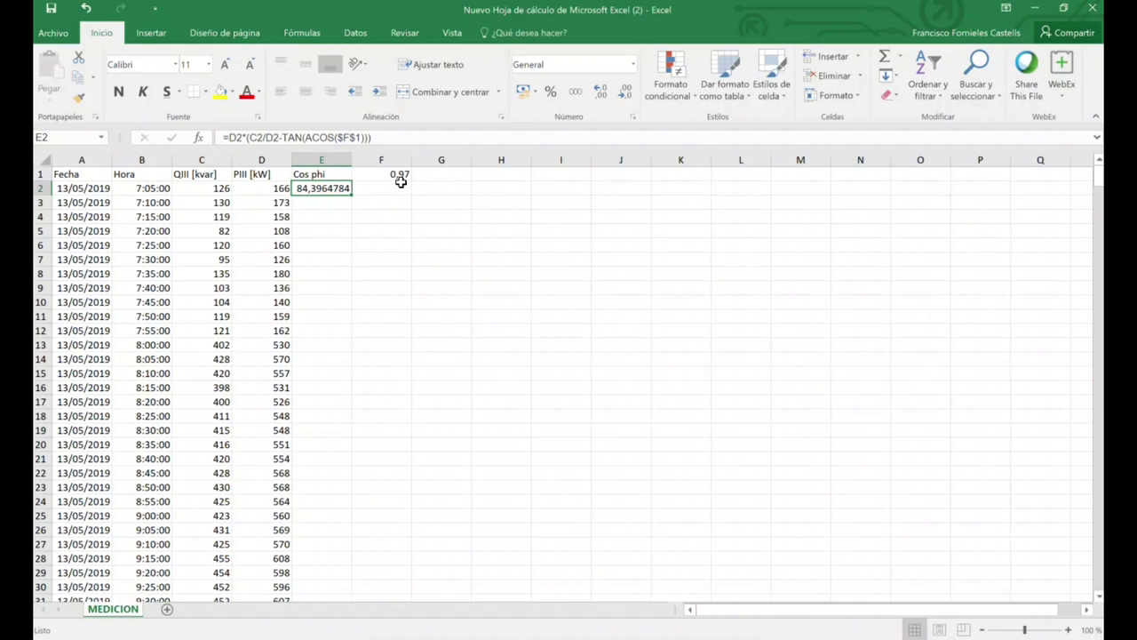
{"action": "left_click", "coordinate": [629, 93]}
{"action": "left_click", "coordinate": [629, 93]}
{"action": "left_click", "coordinate": [630, 94]}
{"action": "left_click", "coordinate": [629, 96]}
{"action": "left_click", "coordinate": [629, 96]}
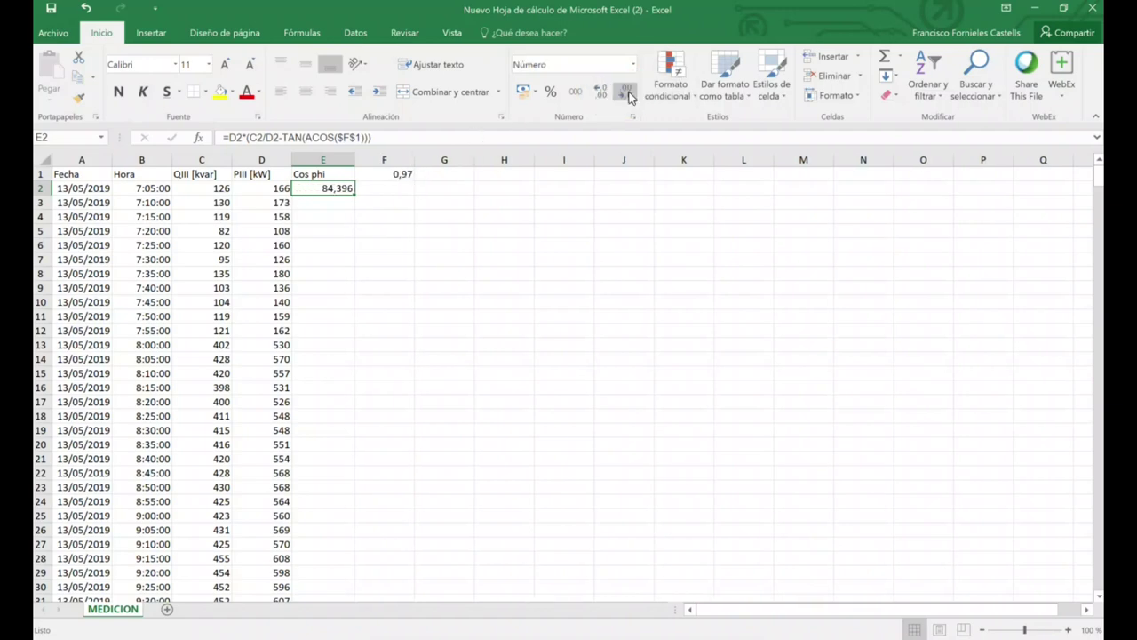
Fill the E2 formula down column E for all measurement rows
{"action": "left_click", "coordinate": [353, 188]}
{"action": "left_click", "coordinate": [353, 189]}
{"action": "double_click", "coordinate": [354, 194]}
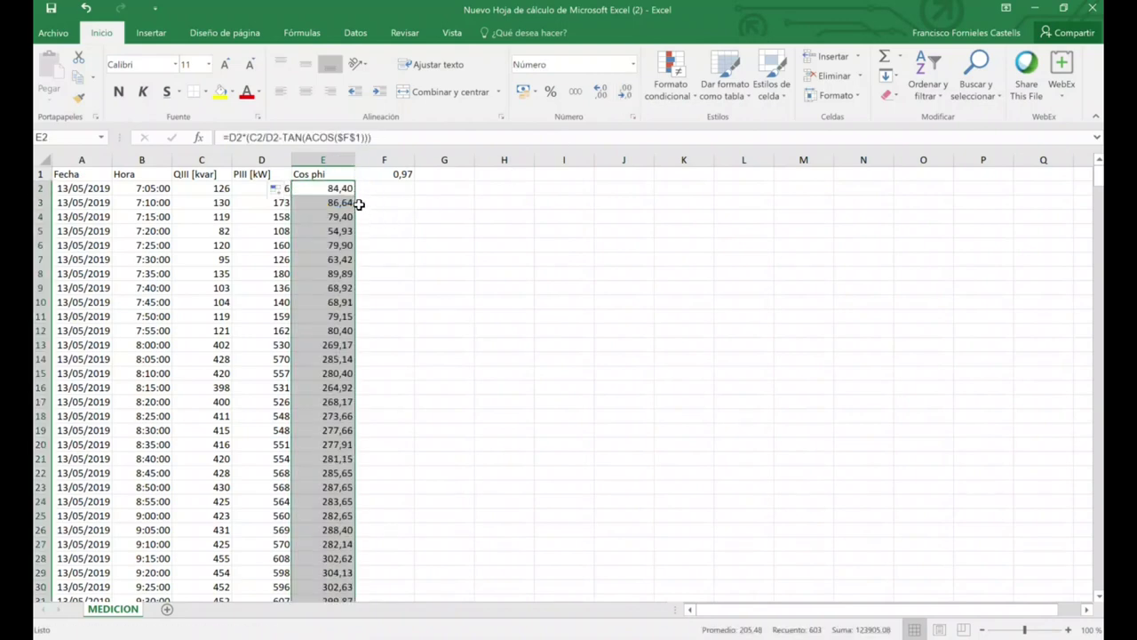
Set the target cos phi in F1 to 0,98
{"action": "left_click", "coordinate": [406, 176]}
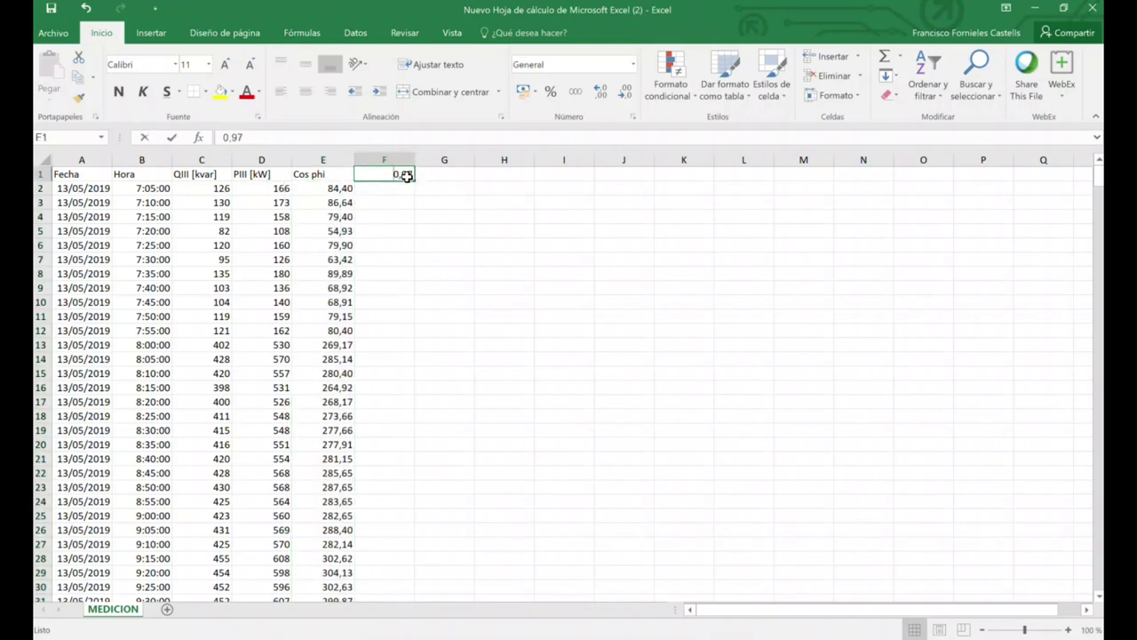
{"action": "type", "text": "0,98"}
{"action": "key", "text": "Return"}
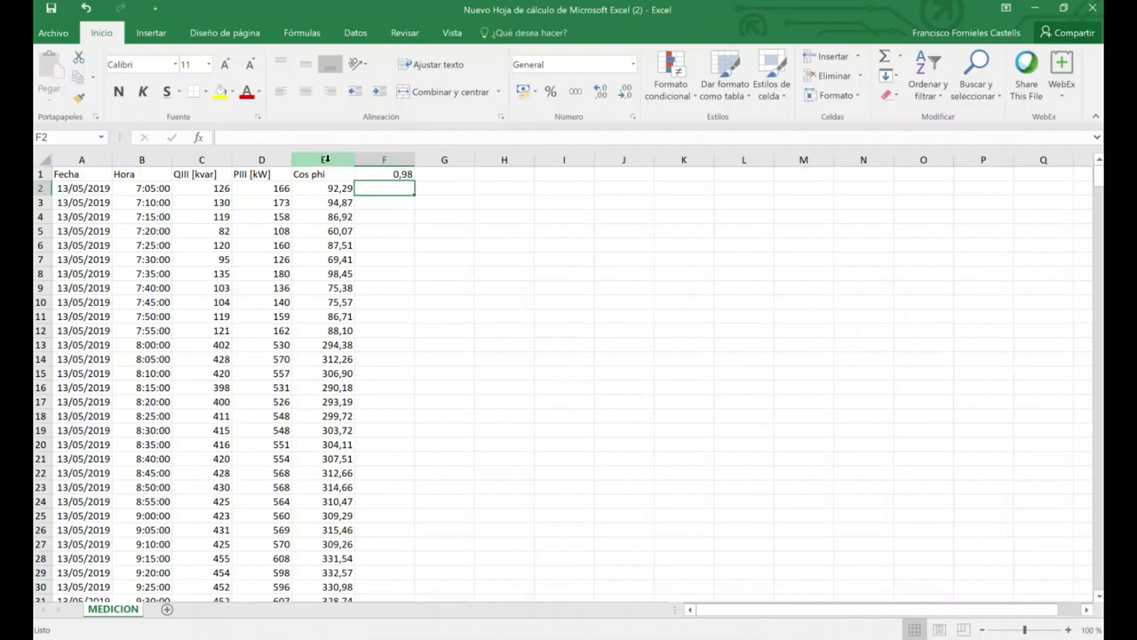
Delete columns E and F with the cos phi calculation
{"action": "left_click_drag", "start_coordinate": [324, 160], "coordinate": [389, 158]}
{"action": "right_click", "coordinate": [390, 158]}
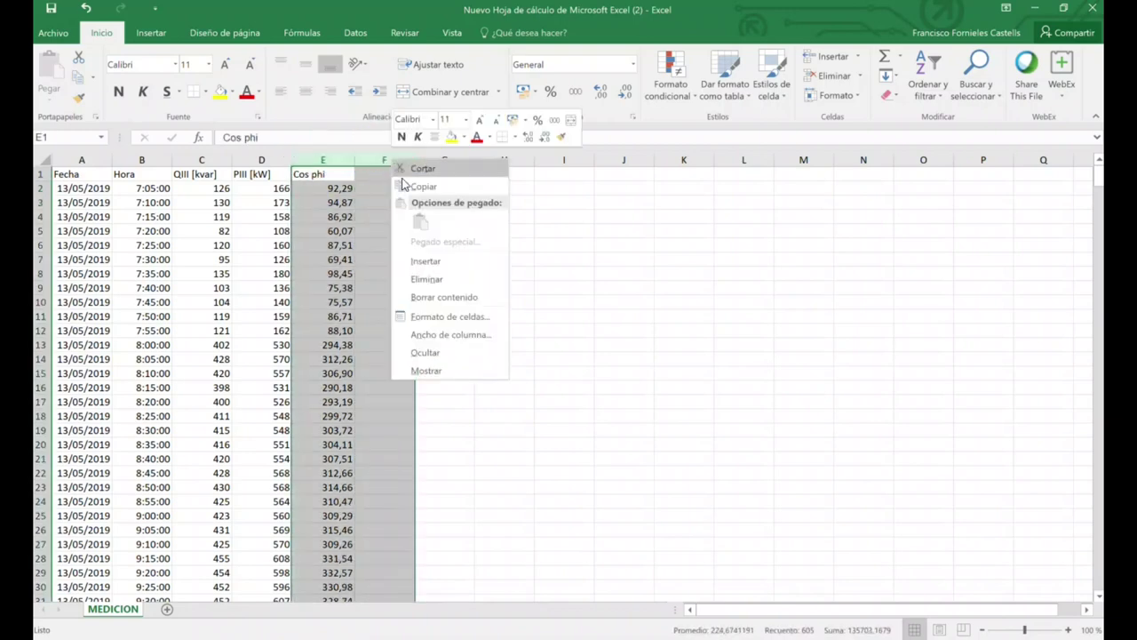
{"action": "left_click", "coordinate": [451, 275]}
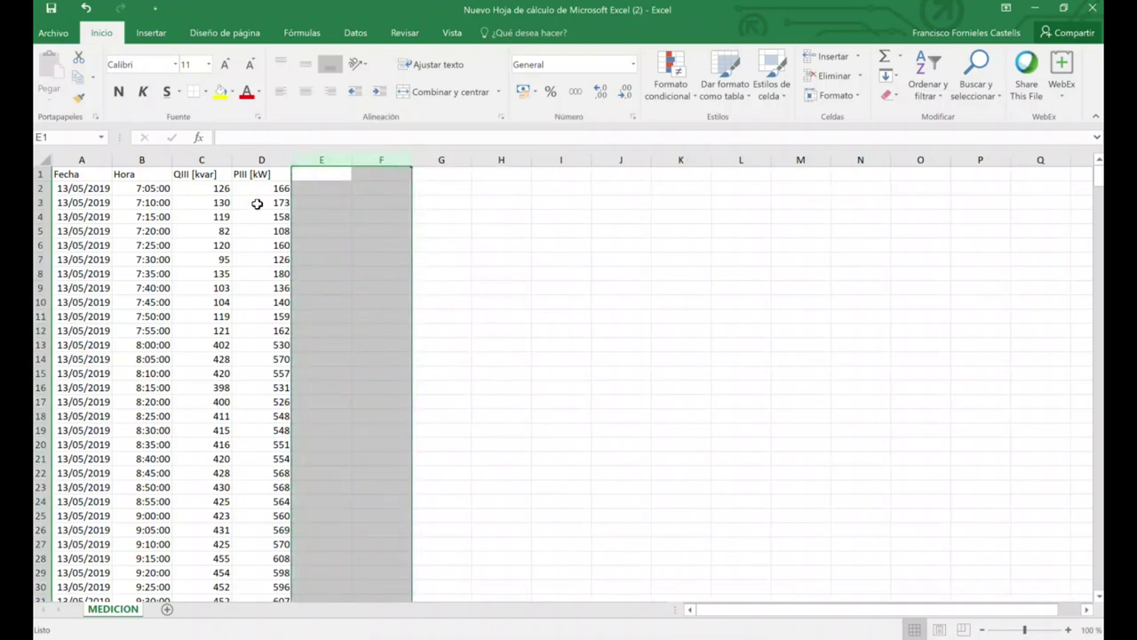
Insert a basic 2D line chart of the QIII and PIII values in C2:D604 and place it beside the data
{"action": "left_click_drag", "start_coordinate": [216, 192], "coordinate": [256, 574]}
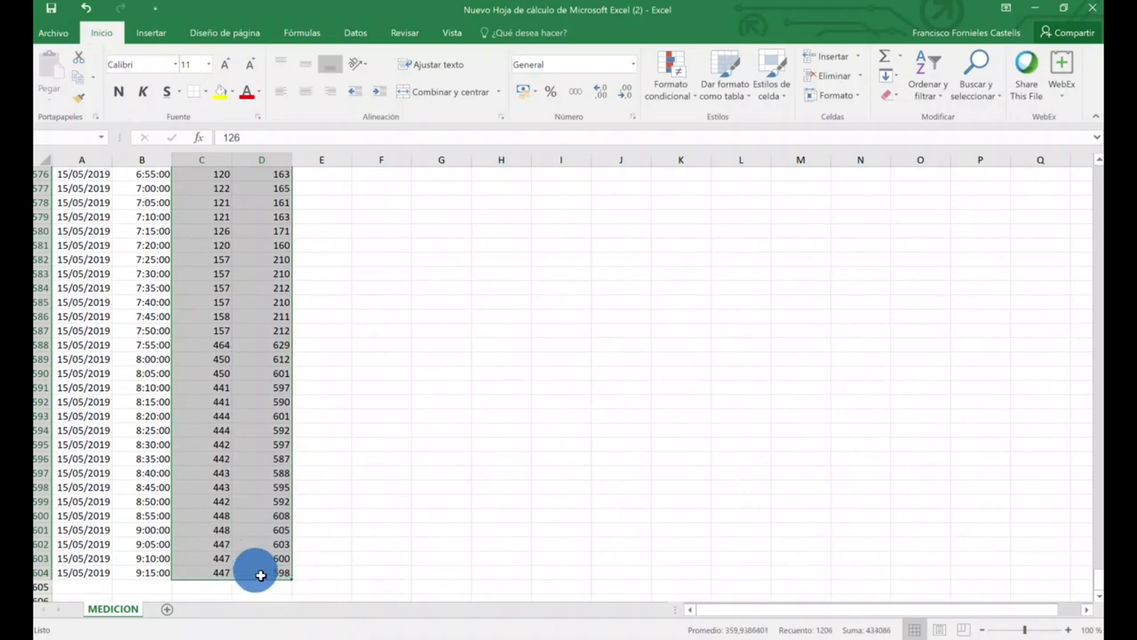
{"action": "left_click", "coordinate": [147, 34]}
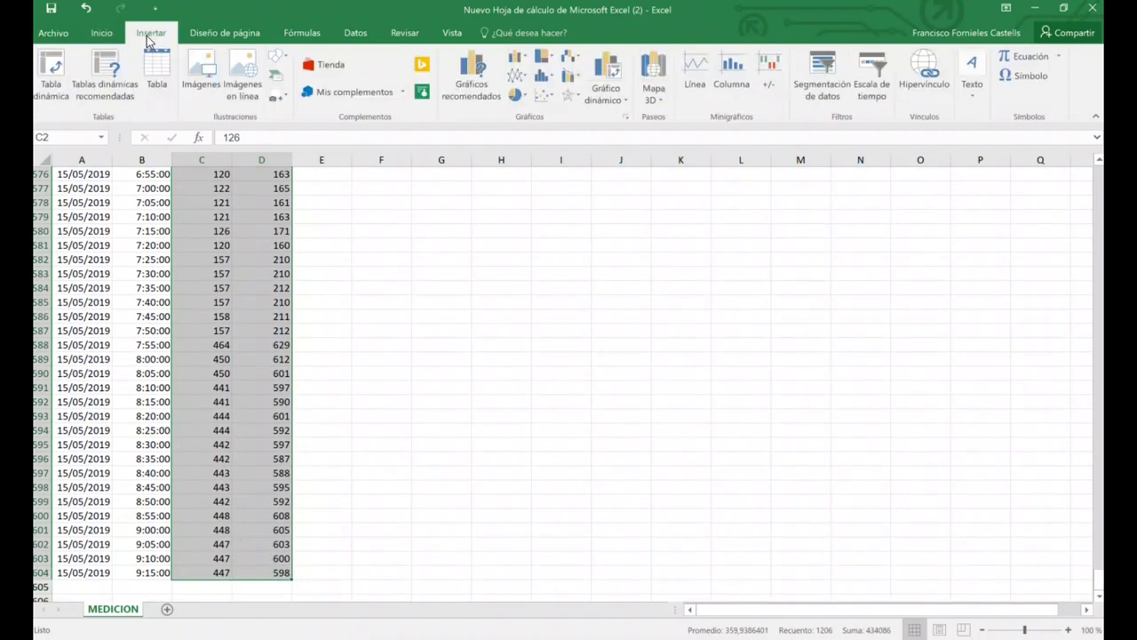
{"action": "left_click", "coordinate": [522, 83]}
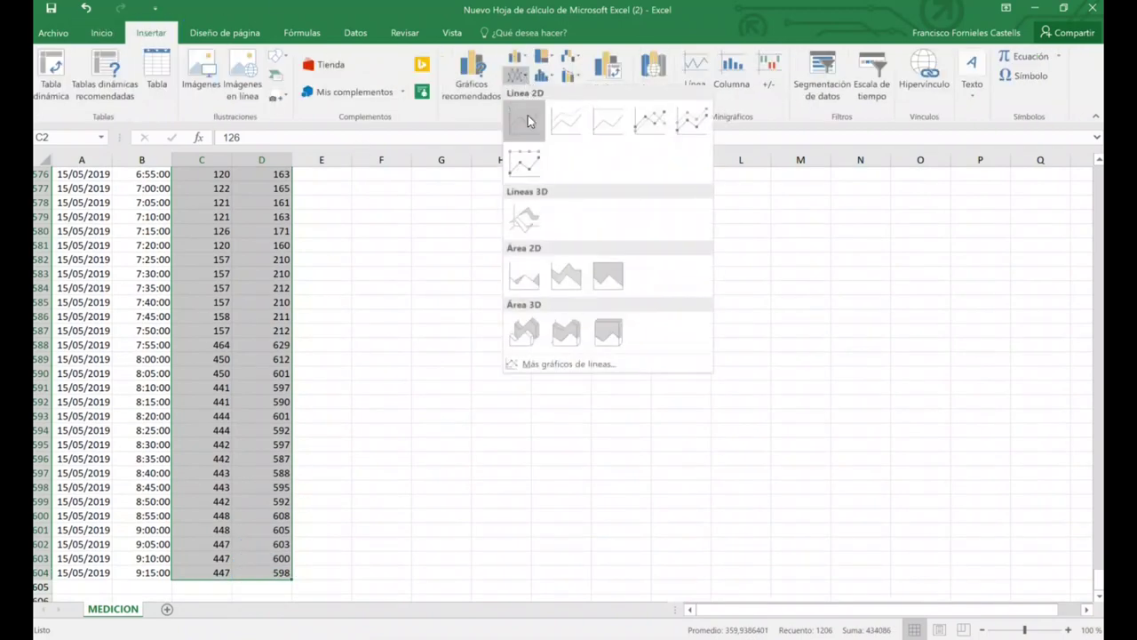
{"action": "left_click", "coordinate": [528, 115]}
{"action": "left_click_drag", "start_coordinate": [655, 294], "coordinate": [589, 183]}
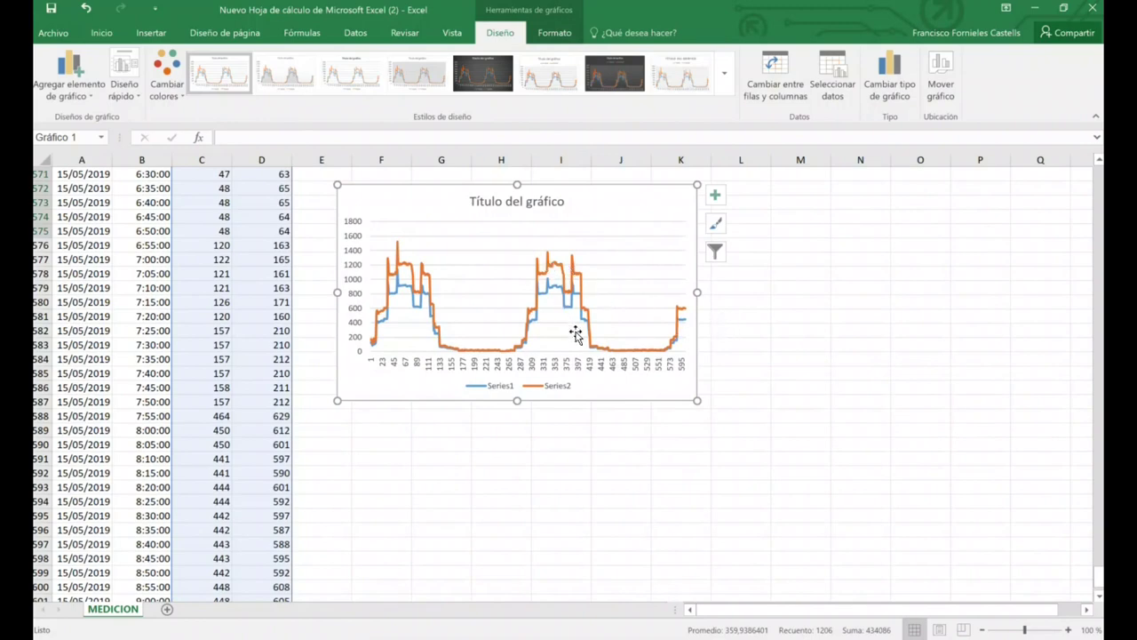
Filter the chart to show only Series1 with all categories, and check the value at its highest peak
{"action": "left_click", "coordinate": [716, 251]}
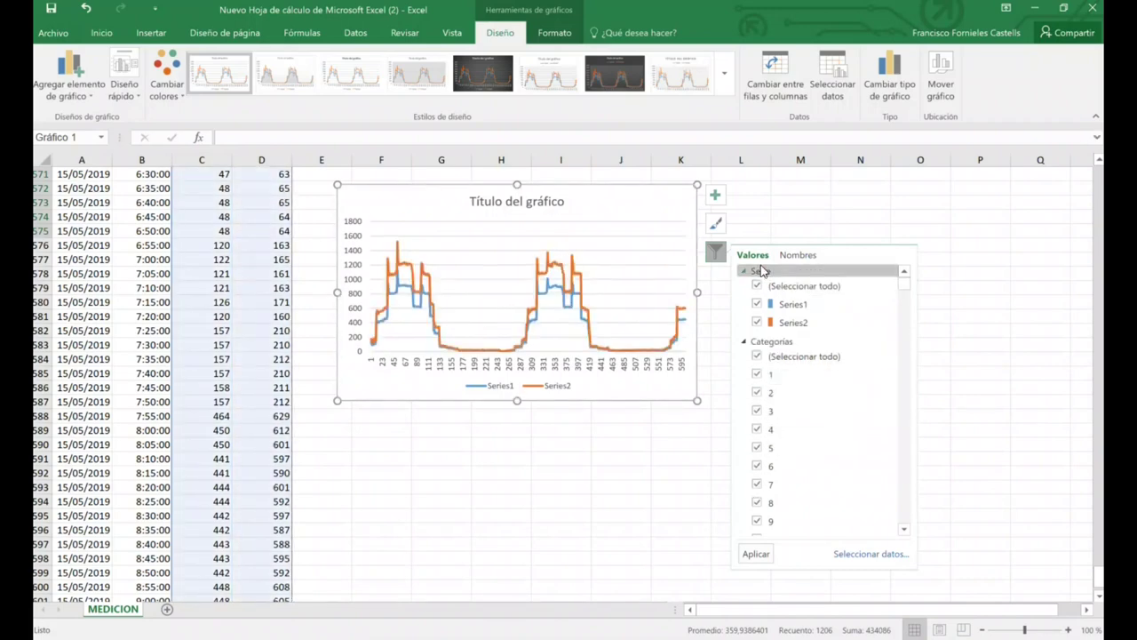
{"action": "left_click", "coordinate": [716, 252]}
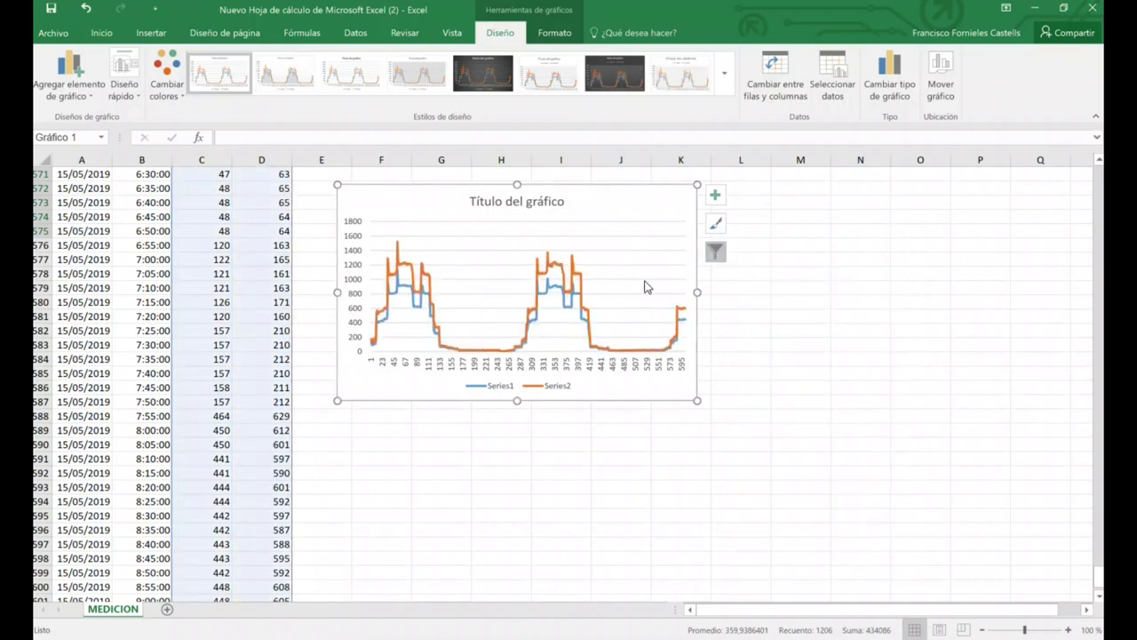
{"action": "left_click", "coordinate": [715, 252]}
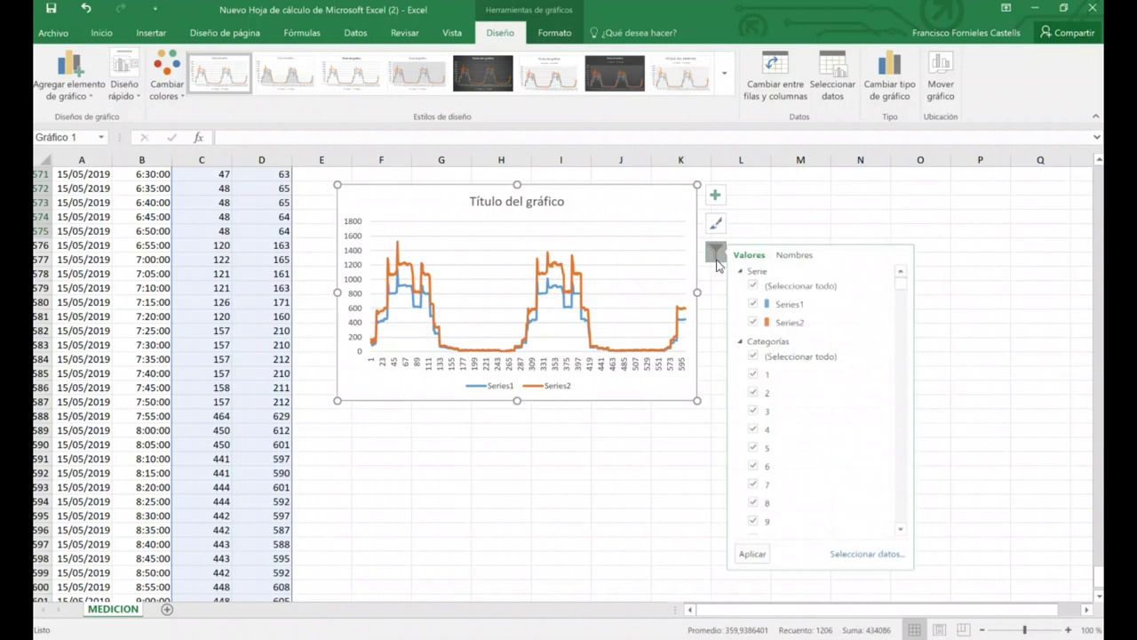
{"action": "left_click", "coordinate": [757, 285]}
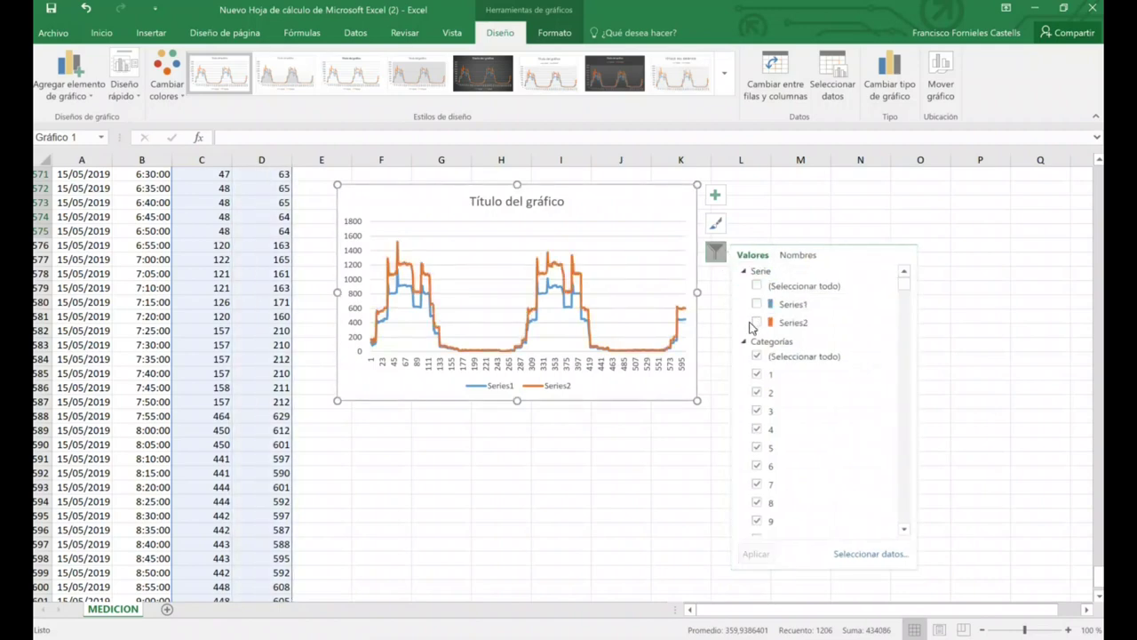
{"action": "left_click", "coordinate": [757, 304]}
{"action": "left_click", "coordinate": [756, 554]}
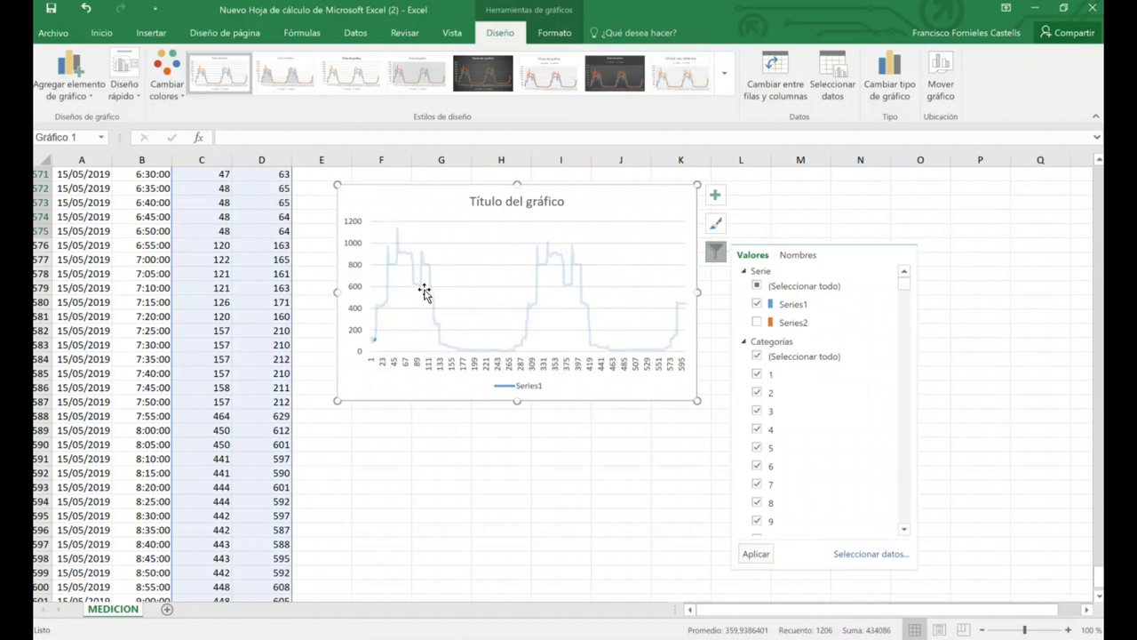
{"action": "left_click", "coordinate": [757, 355]}
{"action": "left_click", "coordinate": [757, 356]}
{"action": "left_click", "coordinate": [756, 554]}
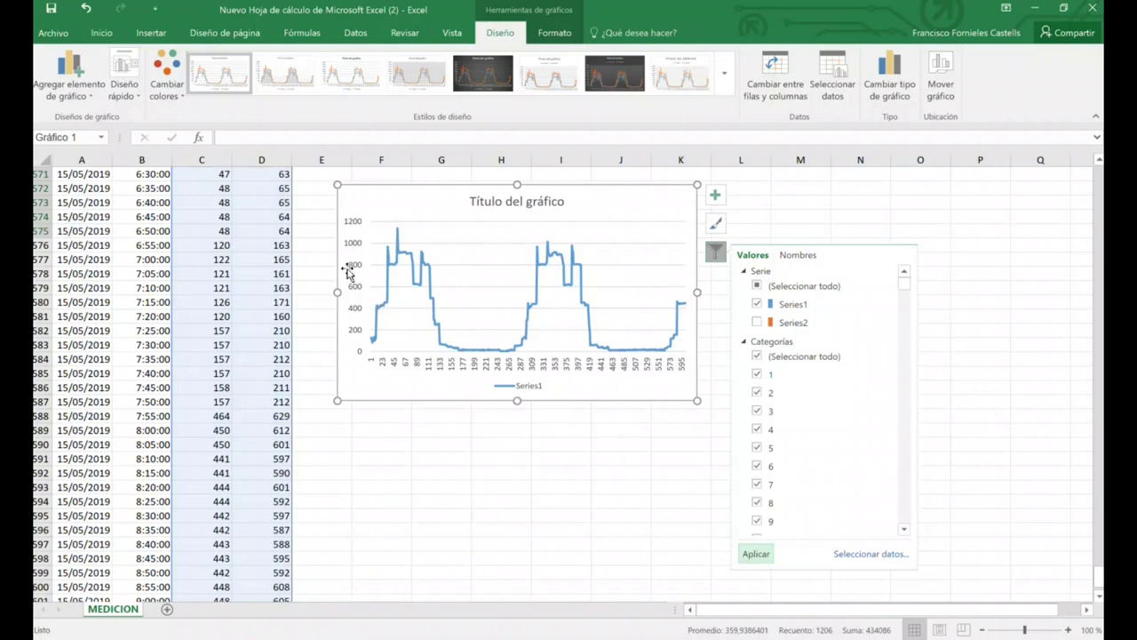
{"action": "mouse_move", "coordinate": [398, 233]}
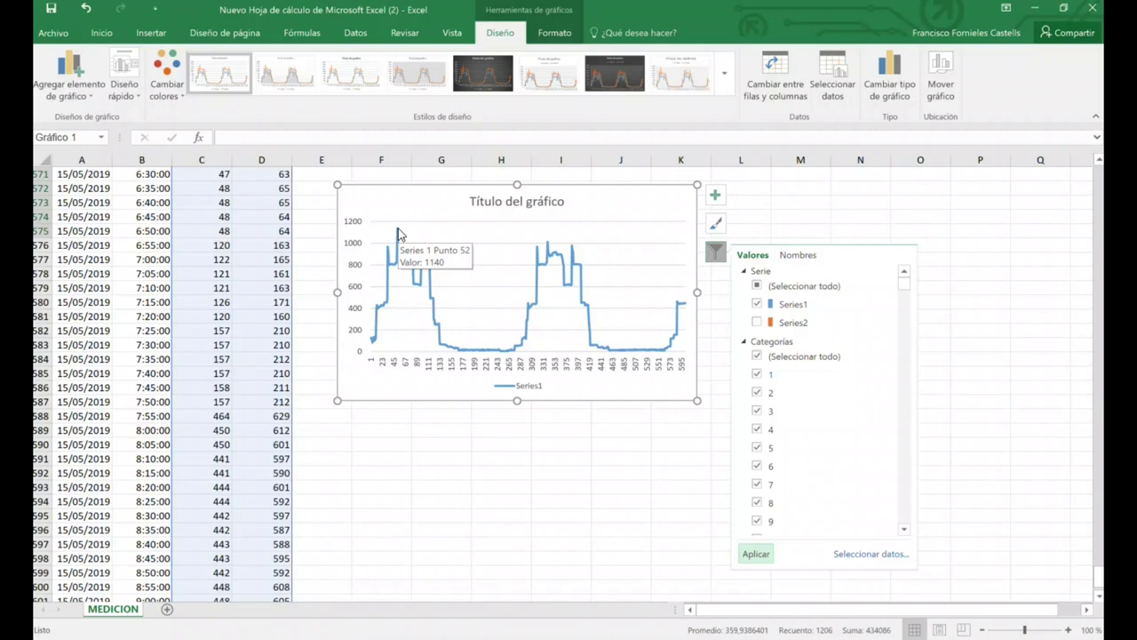
Delete the line chart from the sheet
{"action": "left_click", "coordinate": [622, 194]}
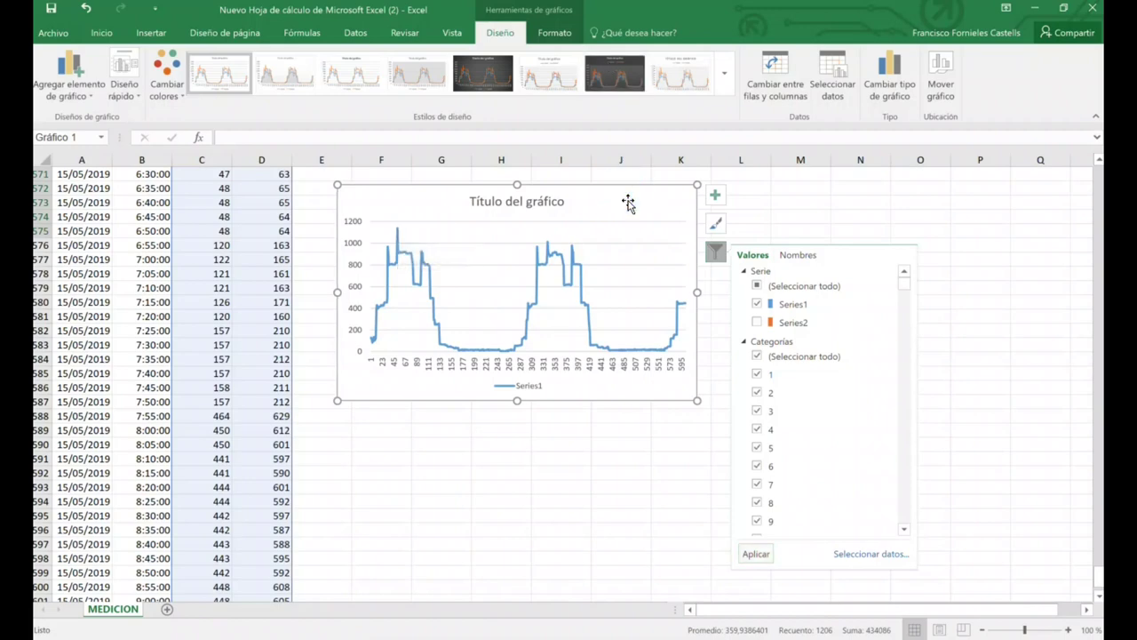
{"action": "key", "text": "Delete"}
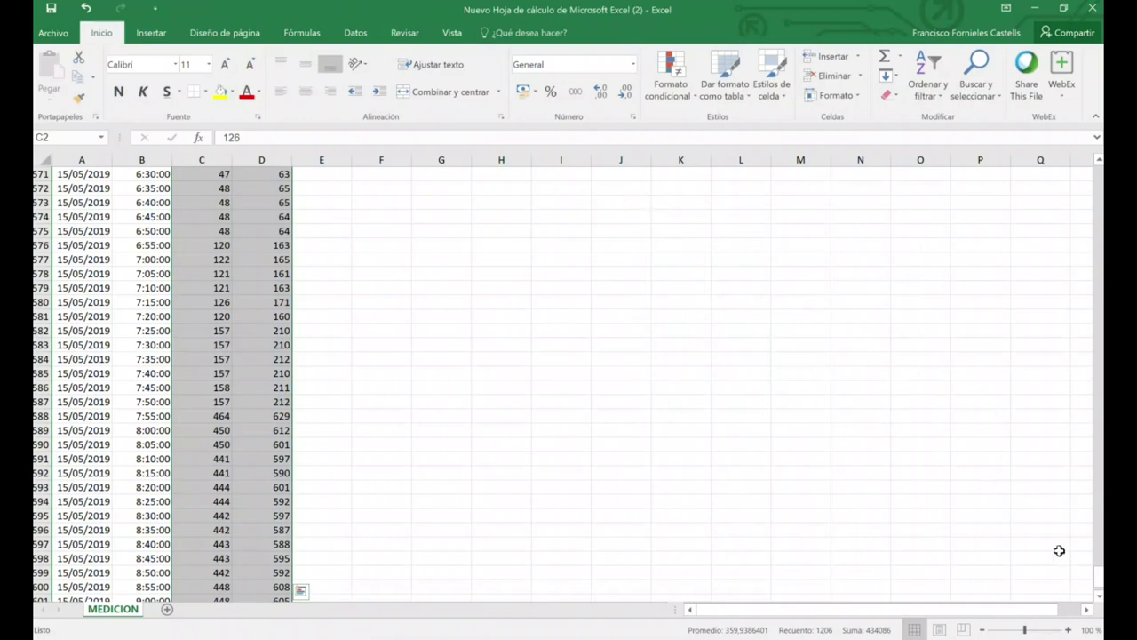
Label F2 as MIN and calculate the minimum of the QIII values in G2 with =MIN(C2:C604)
{"action": "left_click_drag", "start_coordinate": [1102, 585], "coordinate": [1100, 373]}
{"action": "left_click_drag", "start_coordinate": [1088, 187], "coordinate": [1097, 158]}
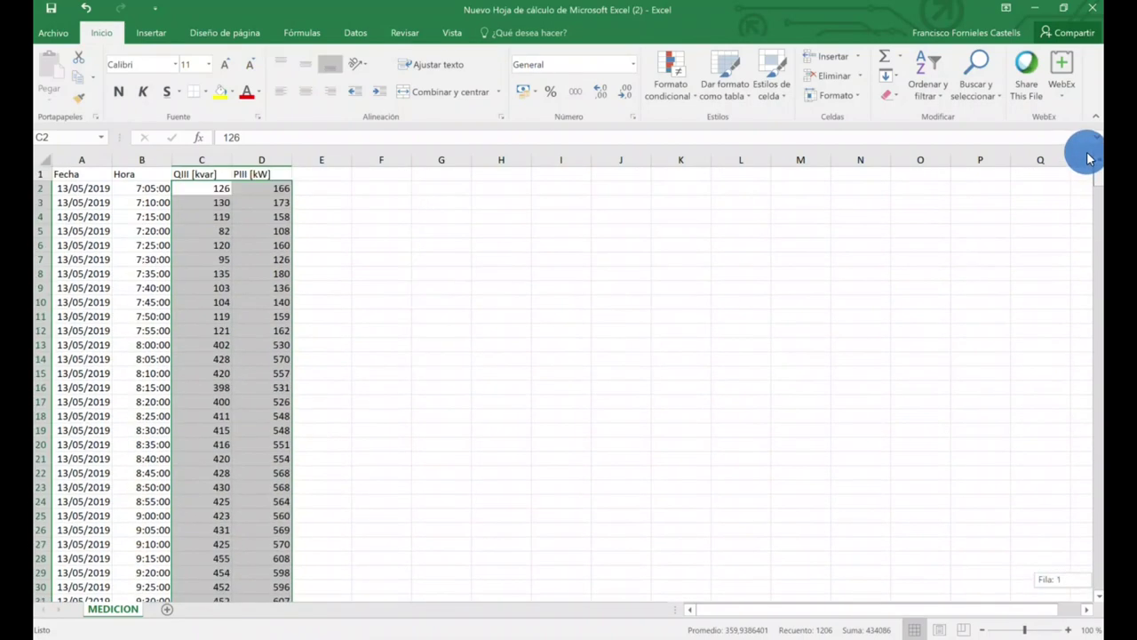
{"action": "left_click", "coordinate": [384, 187]}
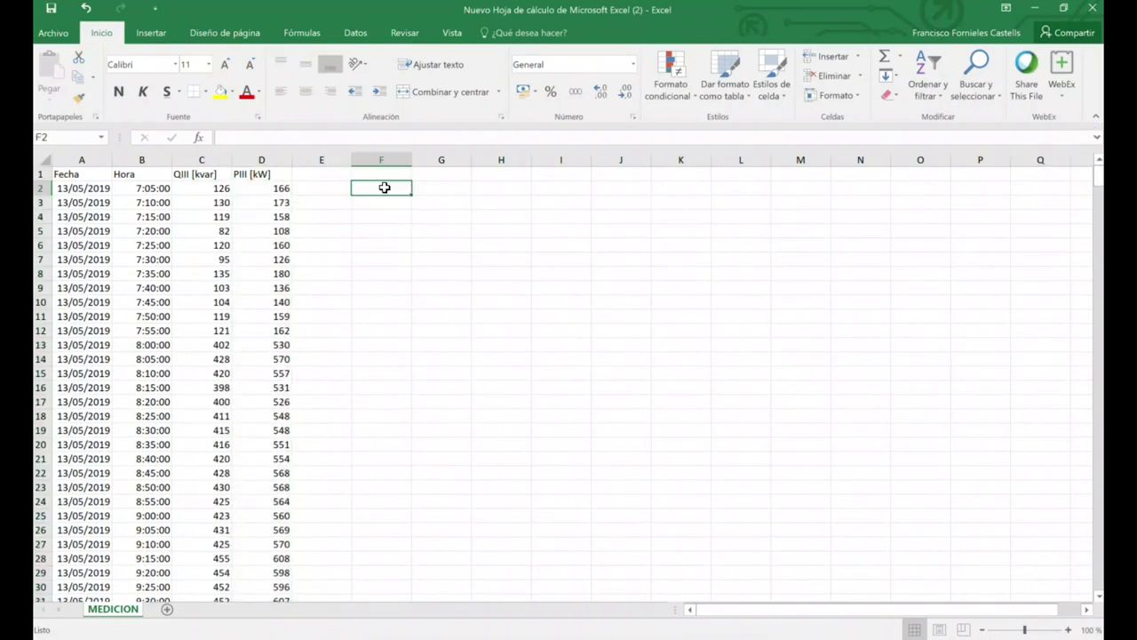
{"action": "double_click", "coordinate": [383, 187]}
{"action": "type", "text": "MIN"}
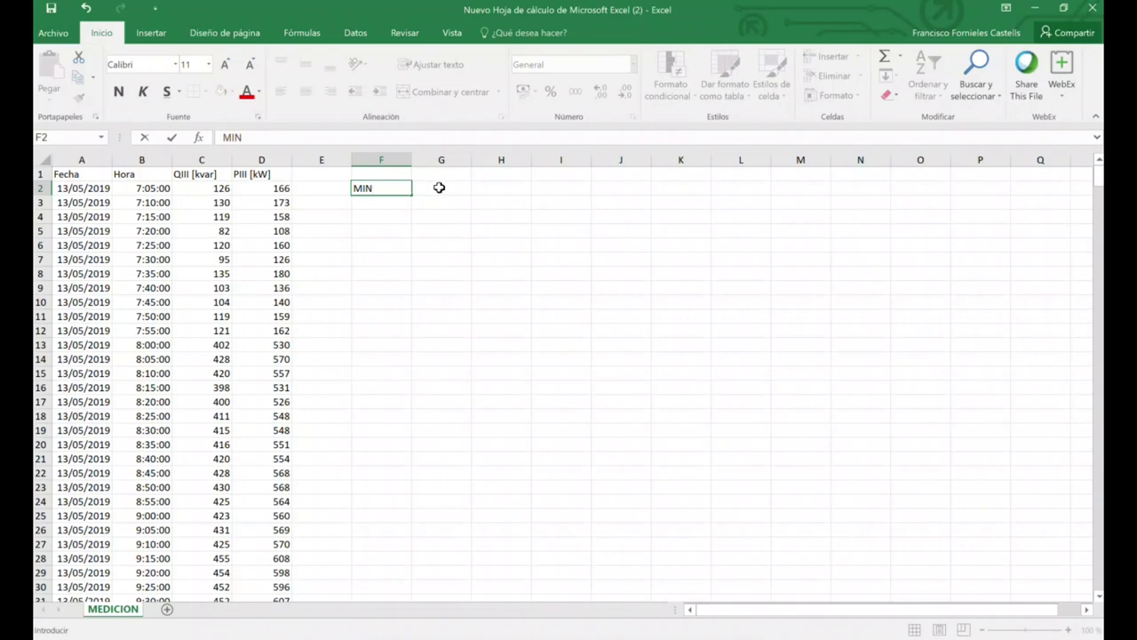
{"action": "left_click", "coordinate": [439, 187]}
{"action": "type", "text": "=min("}
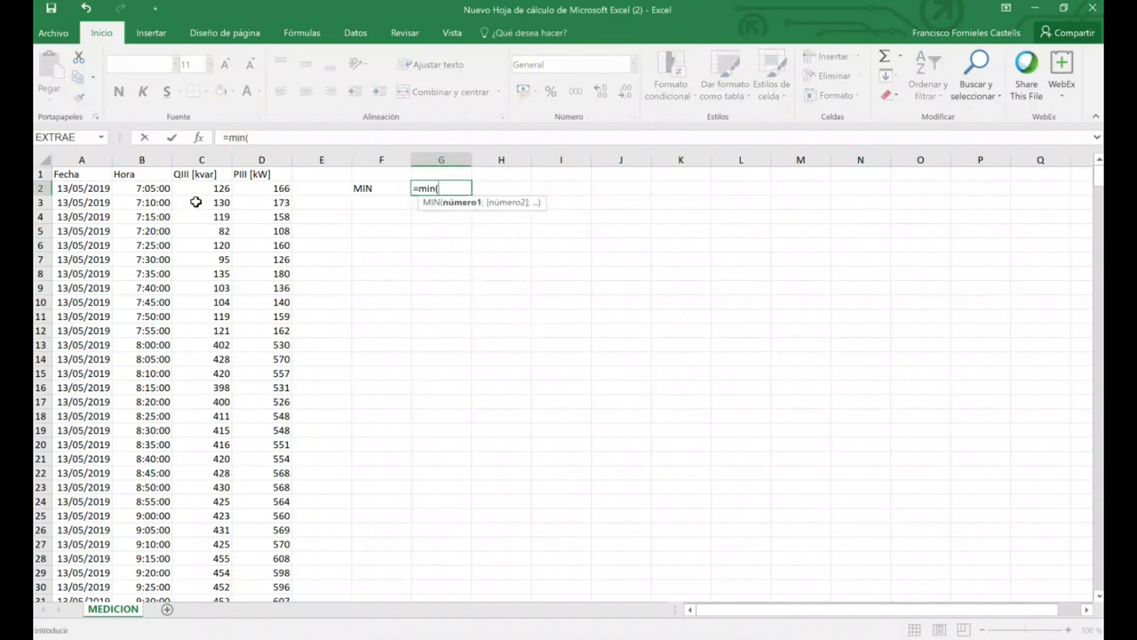
{"action": "left_click_drag", "start_coordinate": [200, 189], "coordinate": [217, 573]}
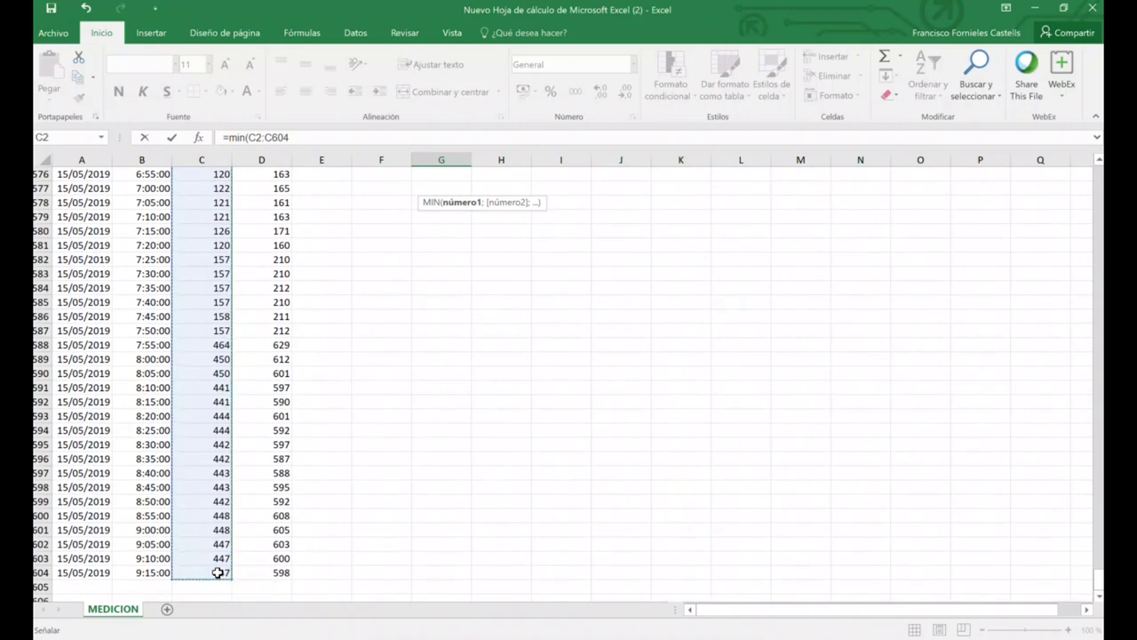
{"action": "key", "text": "Return"}
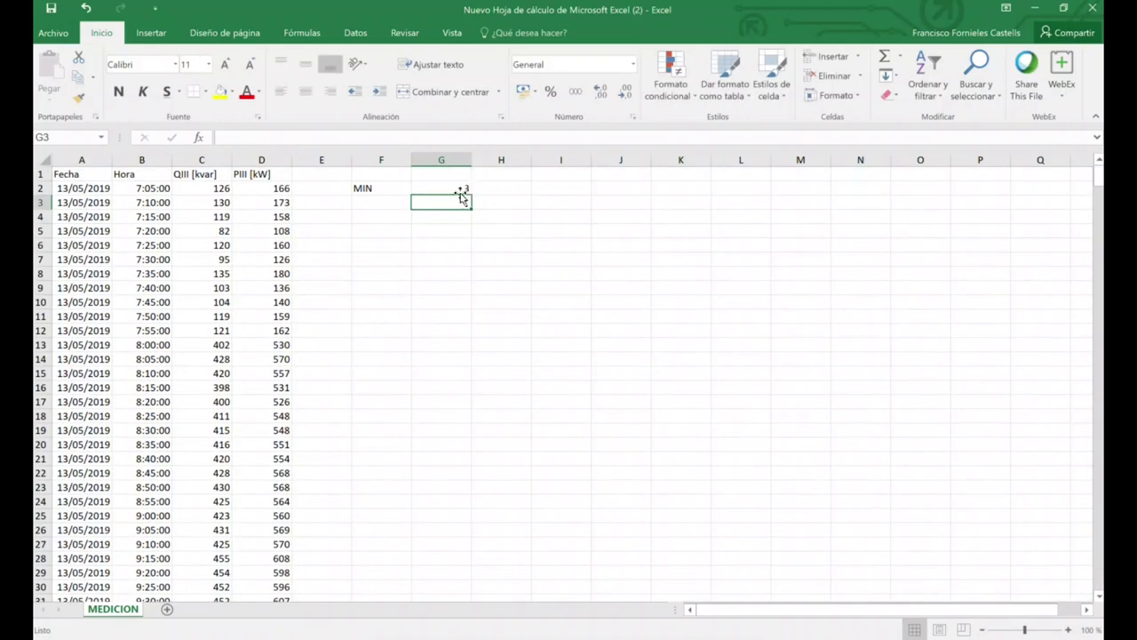
Label cell F3 as MAX
{"action": "left_click", "coordinate": [393, 205]}
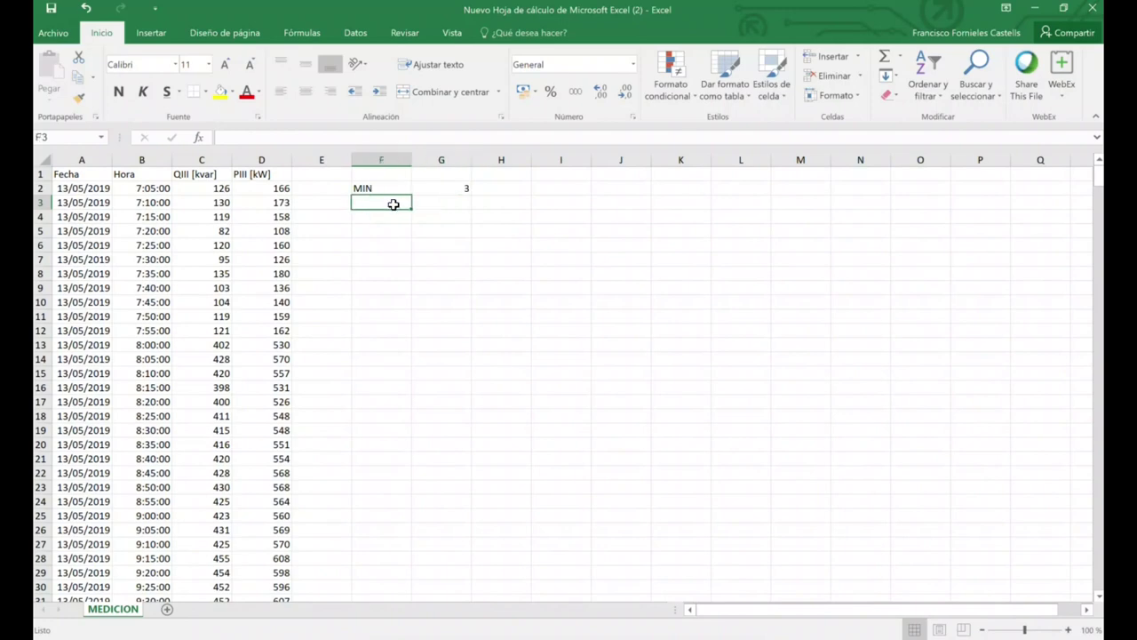
{"action": "type", "text": "MAX"}
{"action": "left_click", "coordinate": [436, 197]}
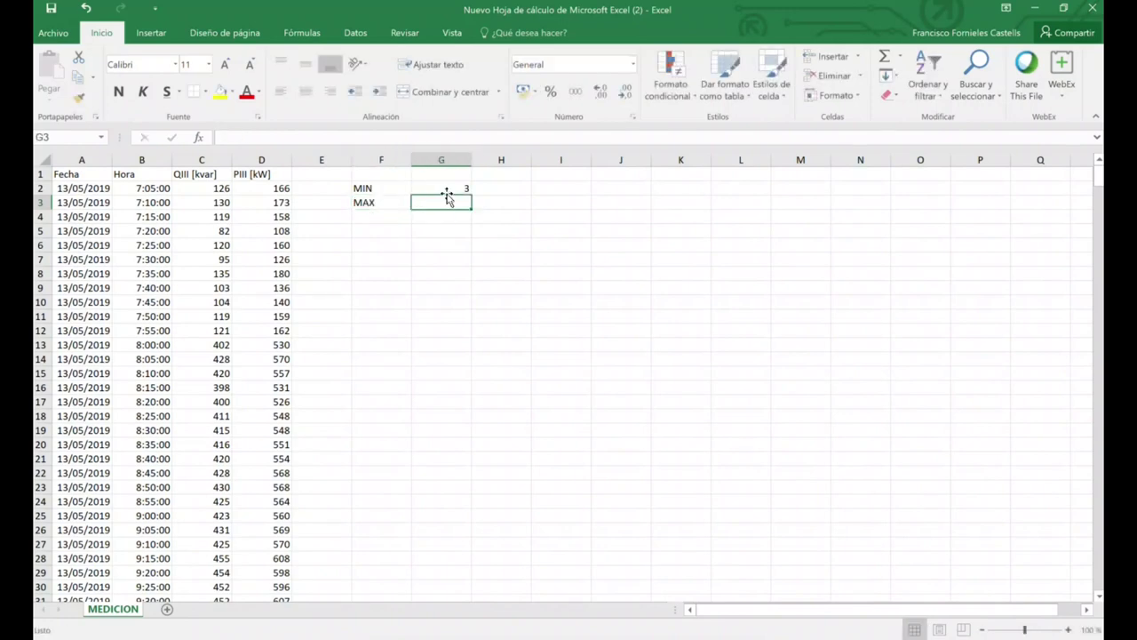
Reuse the minimum formula from G2 in G3, changing the function so it reads =MAX(C2:C604)
{"action": "left_click", "coordinate": [441, 185]}
{"action": "left_click", "coordinate": [300, 135]}
{"action": "left_click_drag", "start_coordinate": [300, 137], "coordinate": [216, 133]}
{"action": "key", "text": "ctrl+c"}
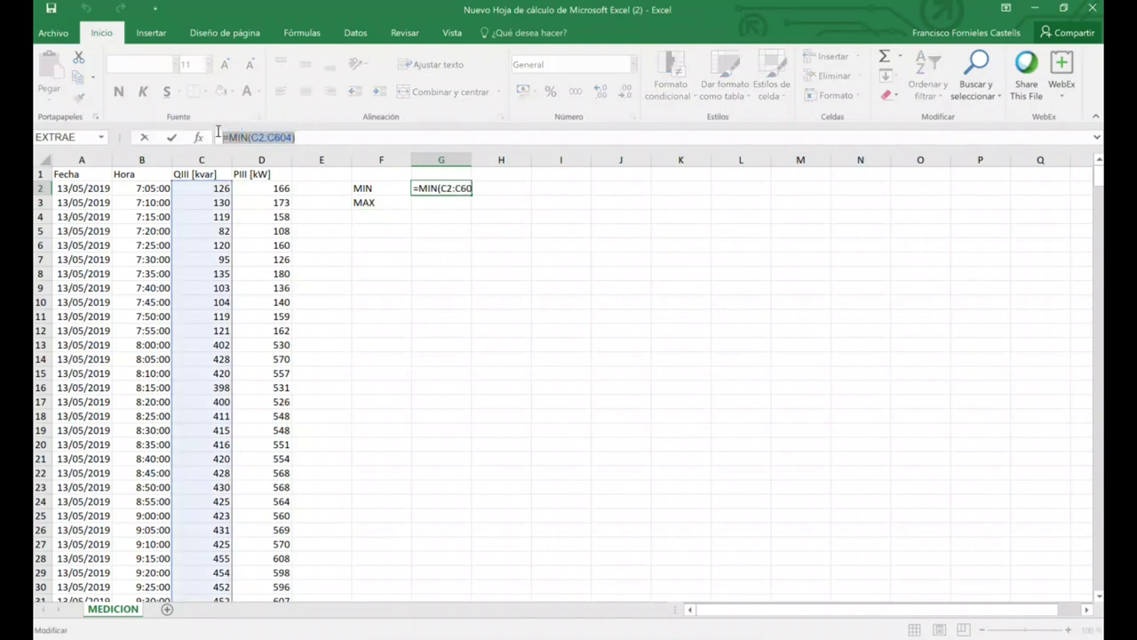
{"action": "key", "text": "Escape"}
{"action": "left_click", "coordinate": [438, 204]}
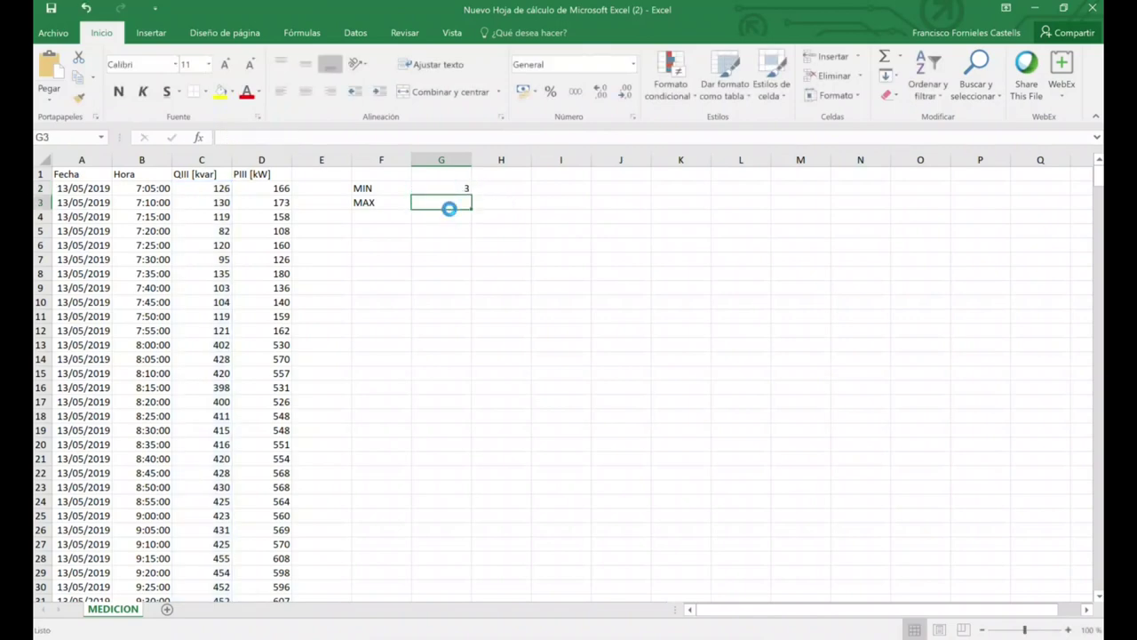
{"action": "key", "text": "ctrl+v"}
{"action": "left_click", "coordinate": [238, 137]}
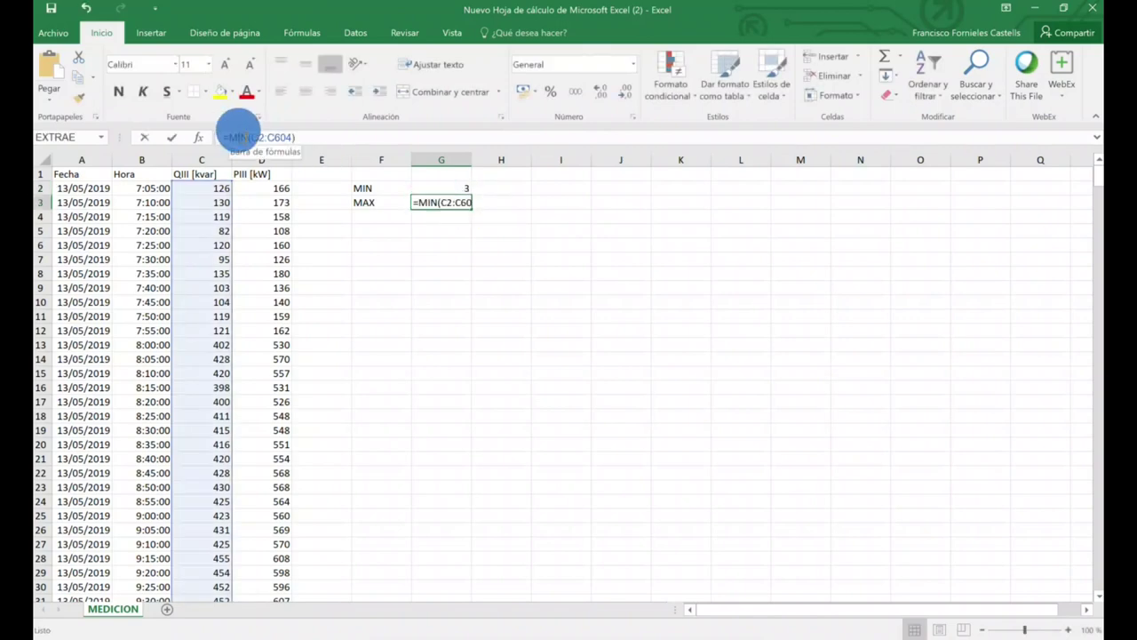
{"action": "double_click", "coordinate": [243, 137]}
{"action": "type", "text": "MAX"}
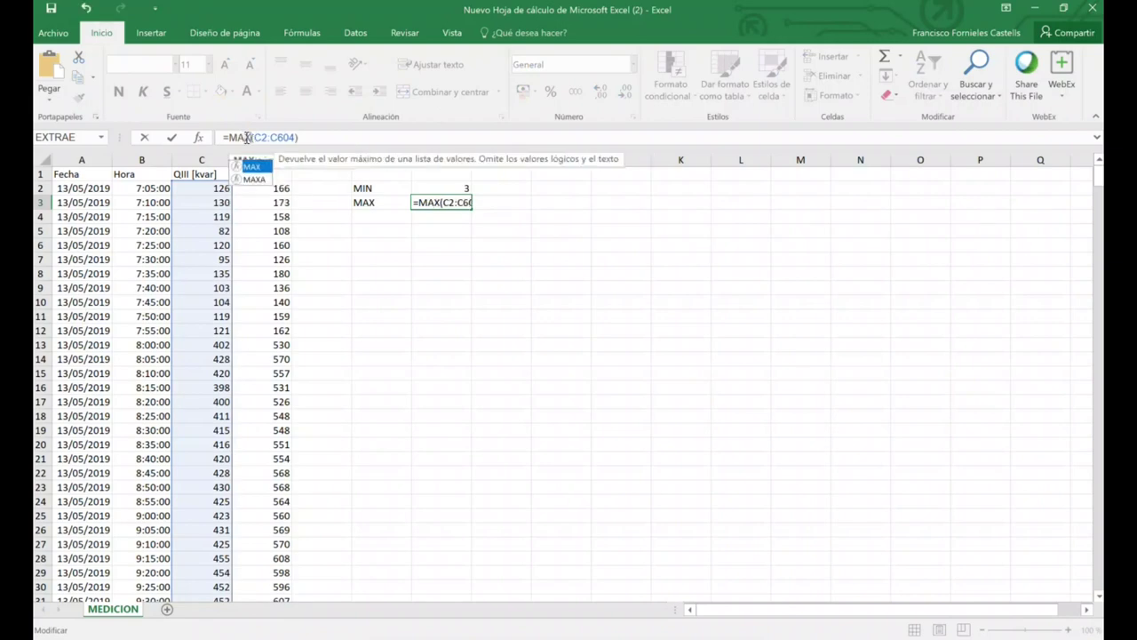
{"action": "key", "text": "Return"}
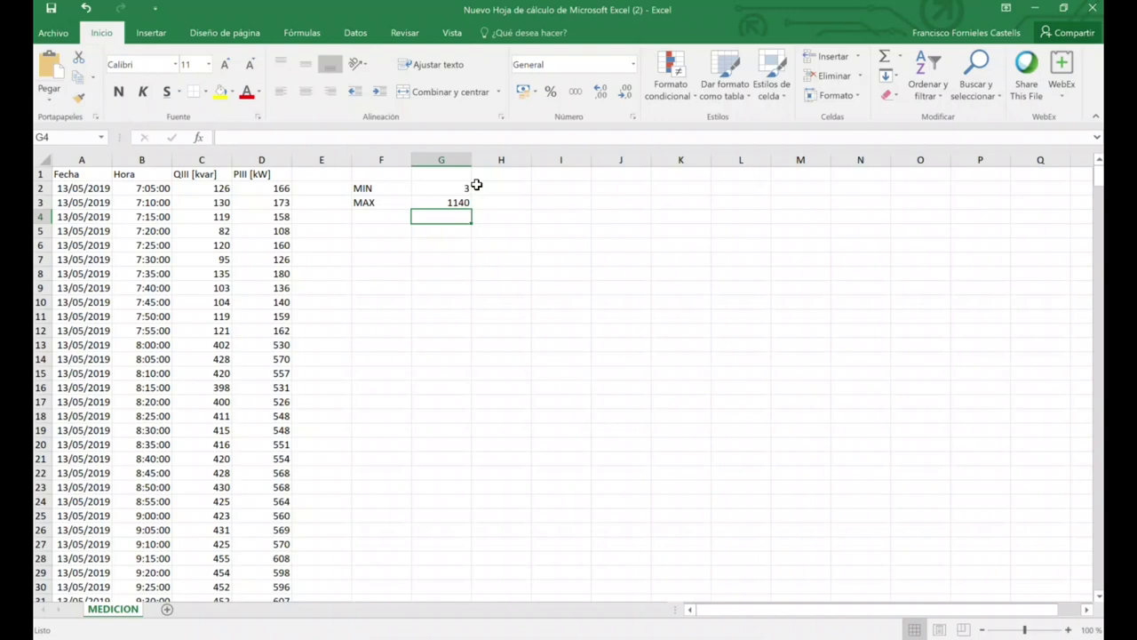
Label cell F4 as N (MUESTRAS)
{"action": "left_click", "coordinate": [381, 216]}
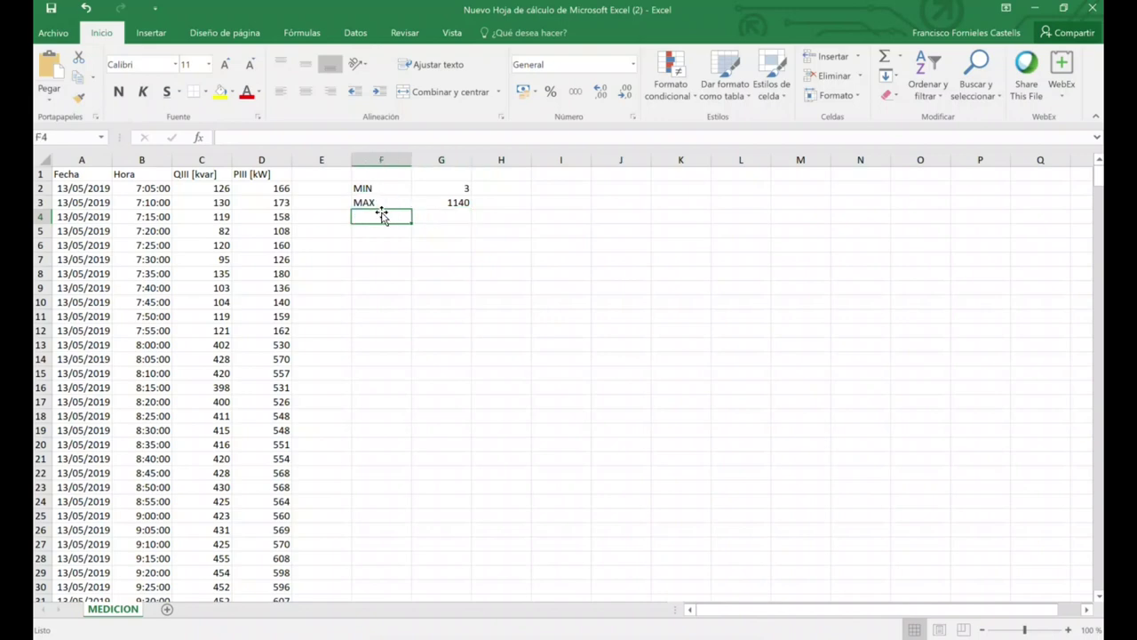
{"action": "type", "text": "N (MUE"}
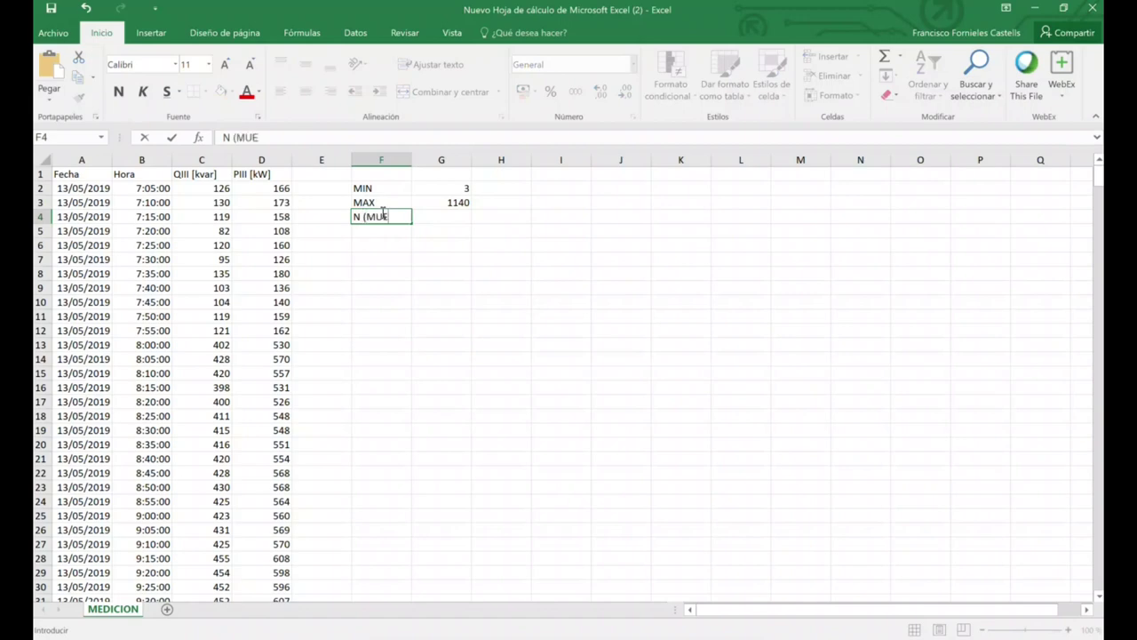
{"action": "type", "text": "STRAS)"}
{"action": "left_click", "coordinate": [444, 209]}
{"action": "left_click", "coordinate": [414, 160]}
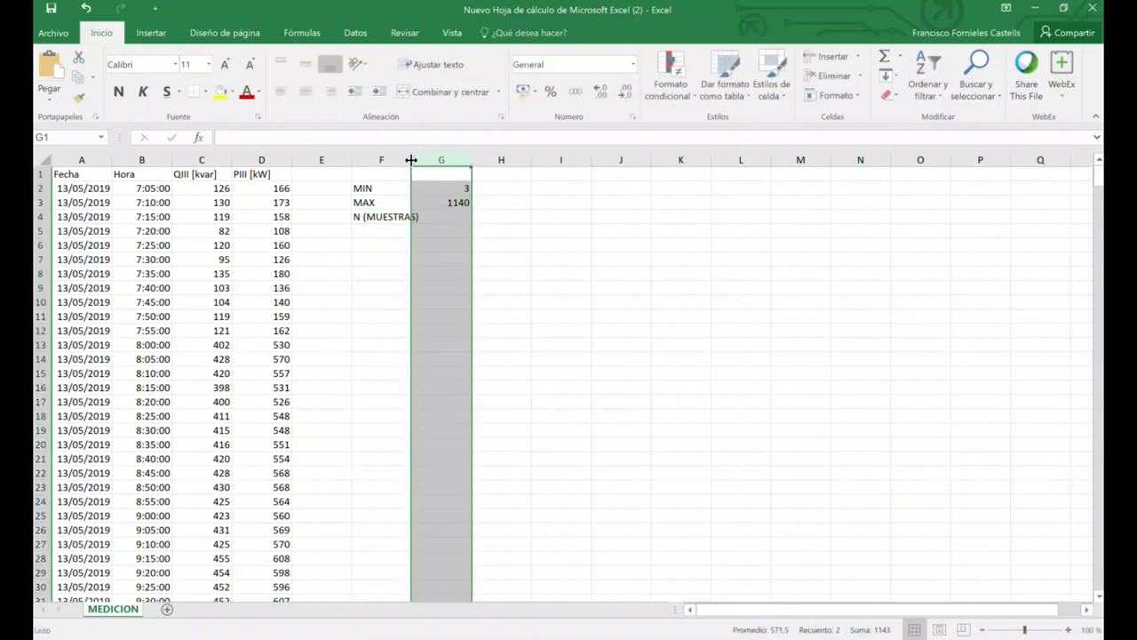
Count the samples in G4 by reusing the maximum formula from G3 with its function changed to =CONTAR(C2:C604)
{"action": "left_click", "coordinate": [447, 203]}
{"action": "left_click_drag", "start_coordinate": [285, 138], "coordinate": [182, 138]}
{"action": "key", "text": "ctrl+c"}
{"action": "left_click", "coordinate": [454, 213]}
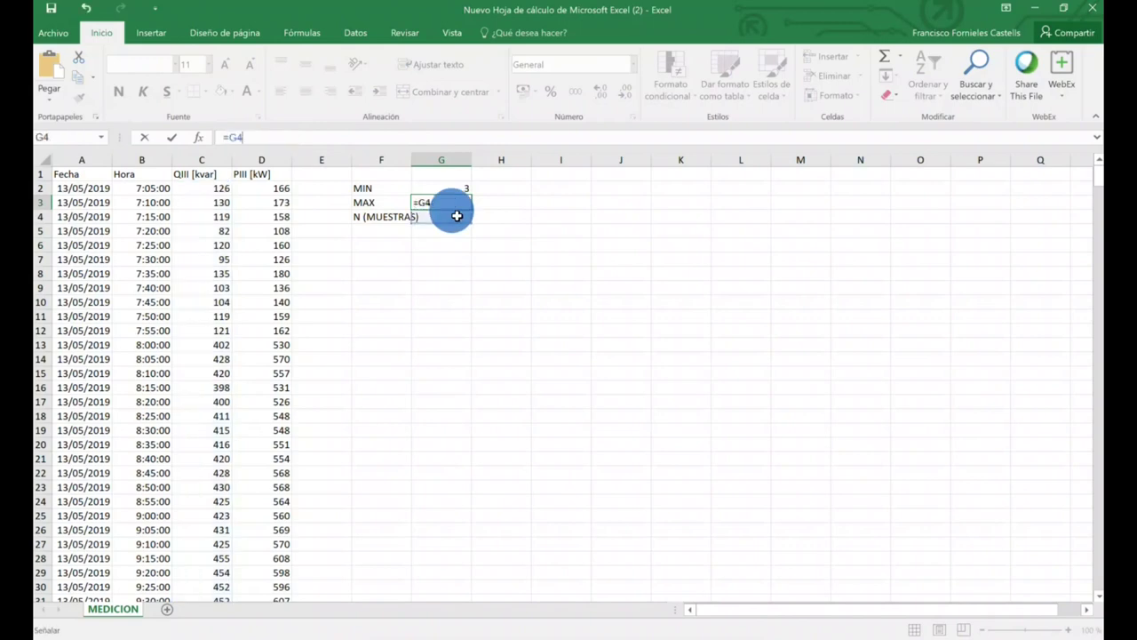
{"action": "key", "text": "Escape"}
{"action": "left_click", "coordinate": [451, 213]}
{"action": "key", "text": "Return"}
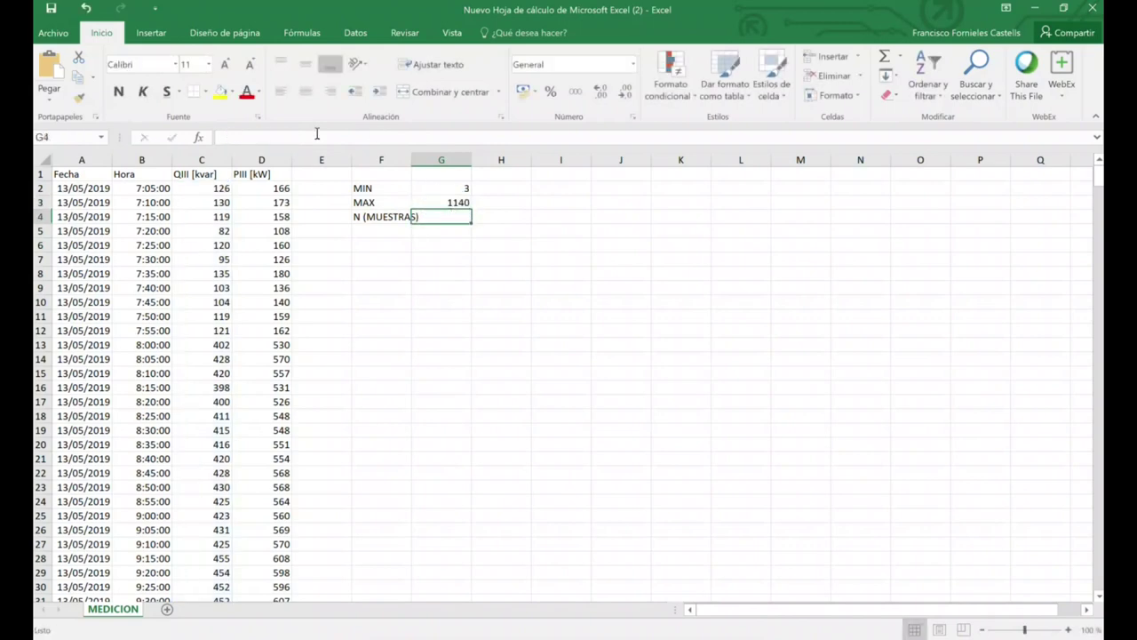
{"action": "left_click", "coordinate": [317, 133]}
{"action": "key", "text": "ctrl+v"}
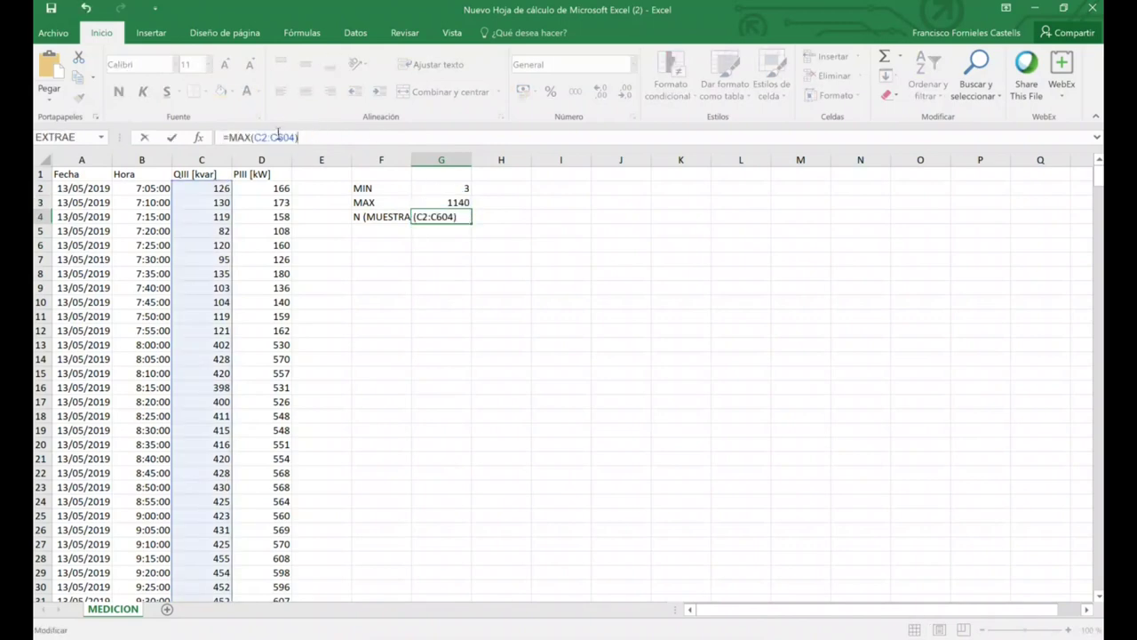
{"action": "left_click_drag", "start_coordinate": [251, 135], "coordinate": [229, 133]}
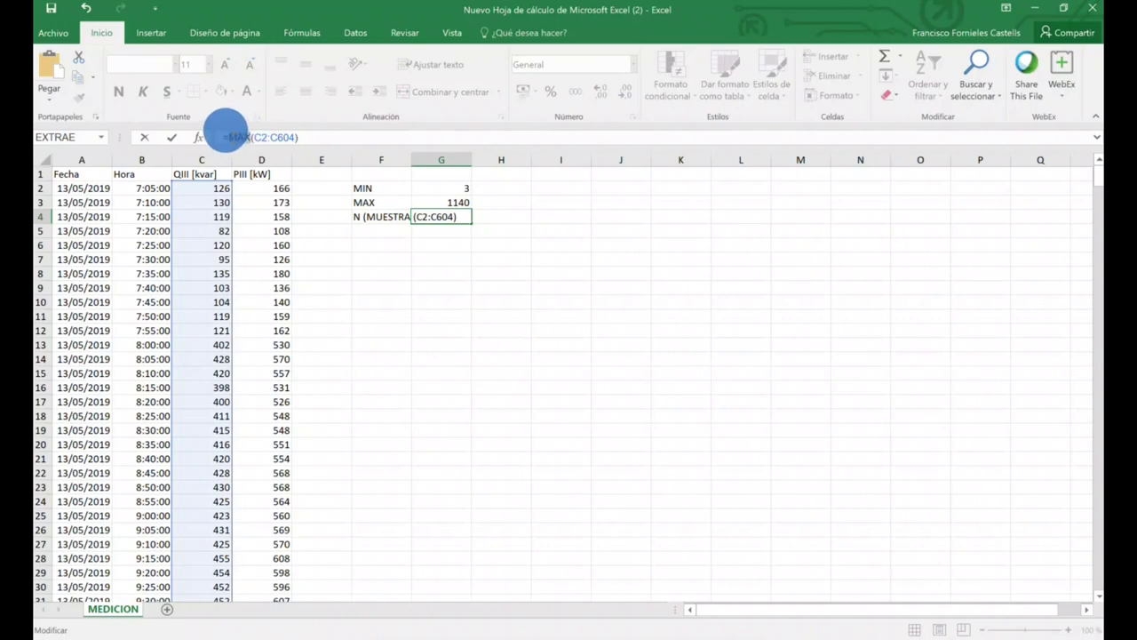
{"action": "type", "text": "con"}
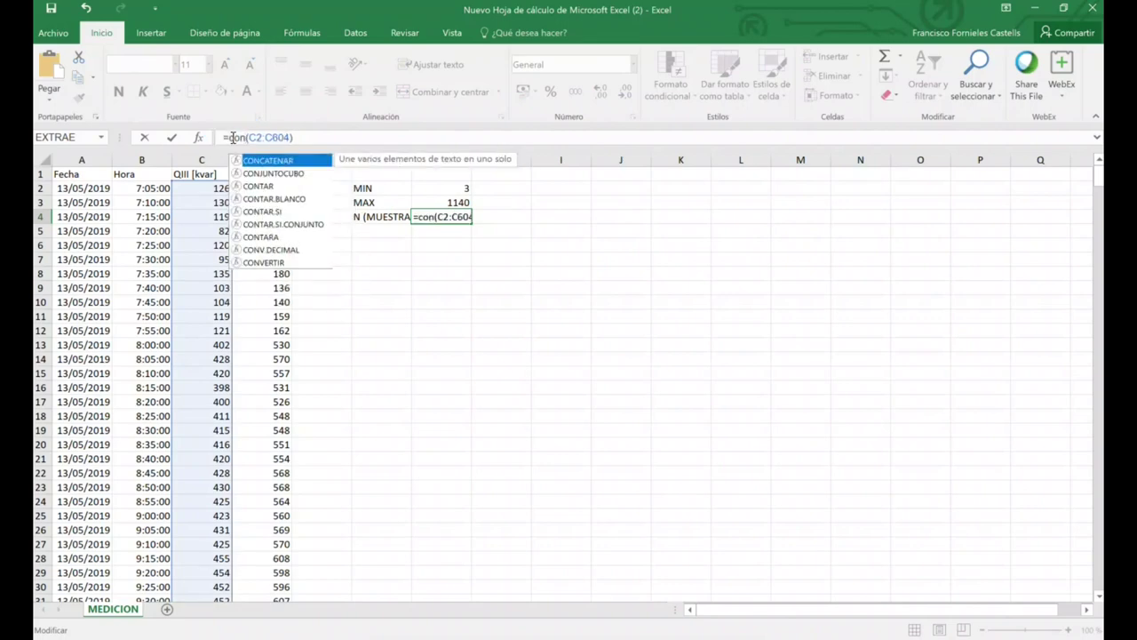
{"action": "type", "text": "tar"}
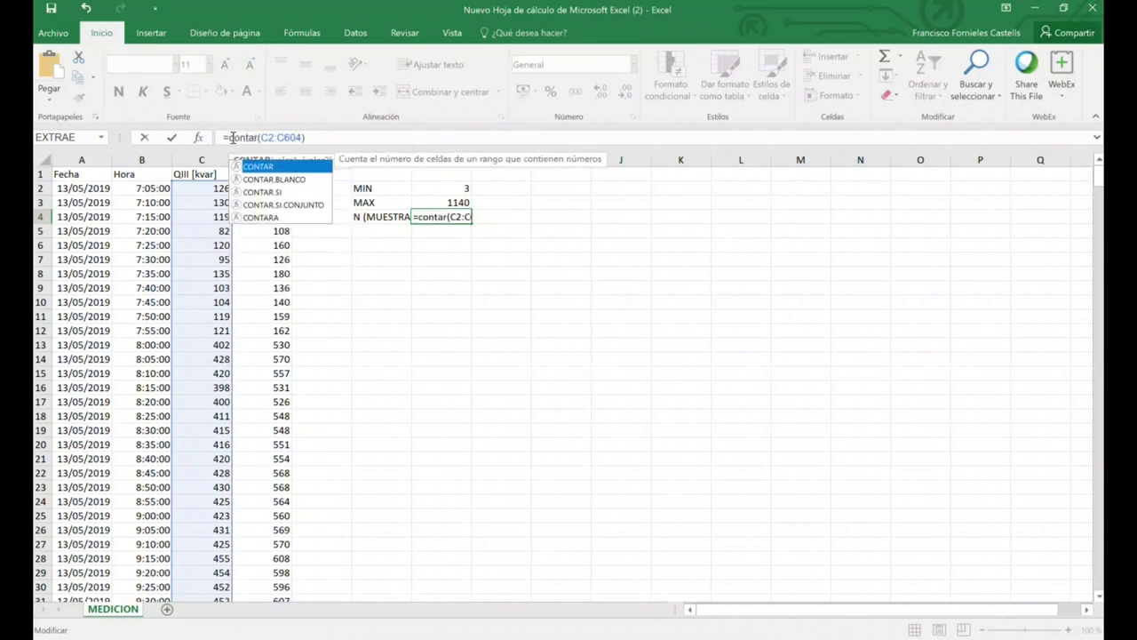
{"action": "key", "text": "Return"}
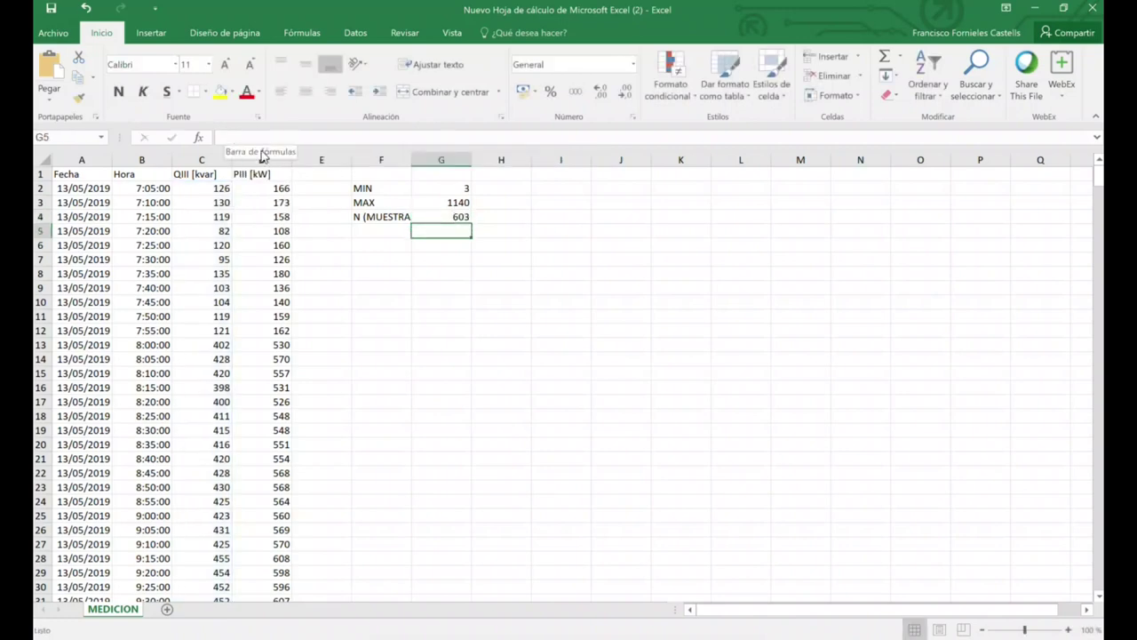
Label F6 as Velleman and F7 as Sturge
{"action": "left_click", "coordinate": [389, 243]}
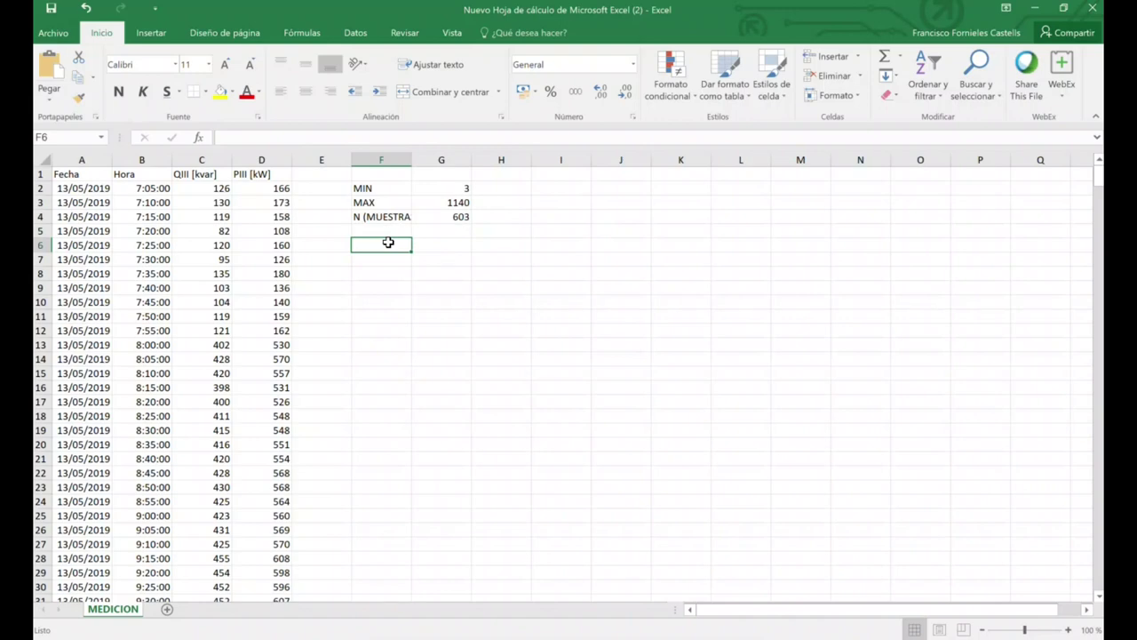
{"action": "type", "text": "VElleman"}
{"action": "key", "text": "BackSpace"}
{"action": "key", "text": "BackSpace"}
{"action": "key", "text": "BackSpace"}
{"action": "key", "text": "BackSpace"}
{"action": "key", "text": "BackSpace"}
{"action": "key", "text": "BackSpace"}
{"action": "key", "text": "BackSpace"}
{"action": "type", "text": "elleman"}
{"action": "key", "text": "Return"}
{"action": "type", "text": "Sturge"}
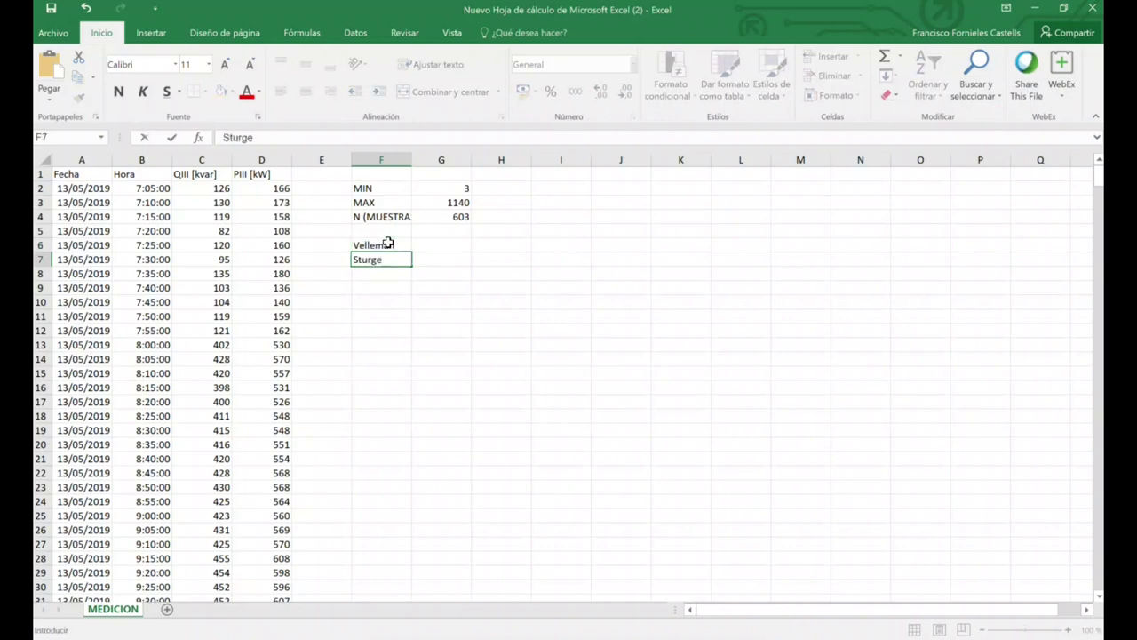
Calculate the Velleman value in G6 with =2*RAIZ($G$4), using an absolute reference to the sample count
{"action": "left_click", "coordinate": [434, 245]}
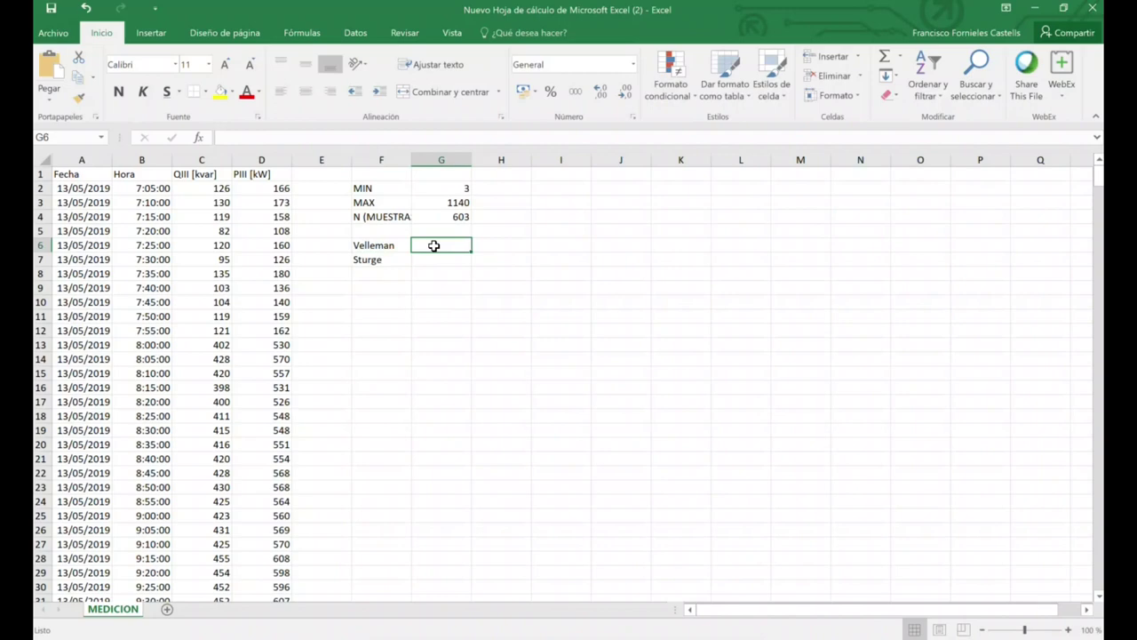
{"action": "type", "text": "=2"}
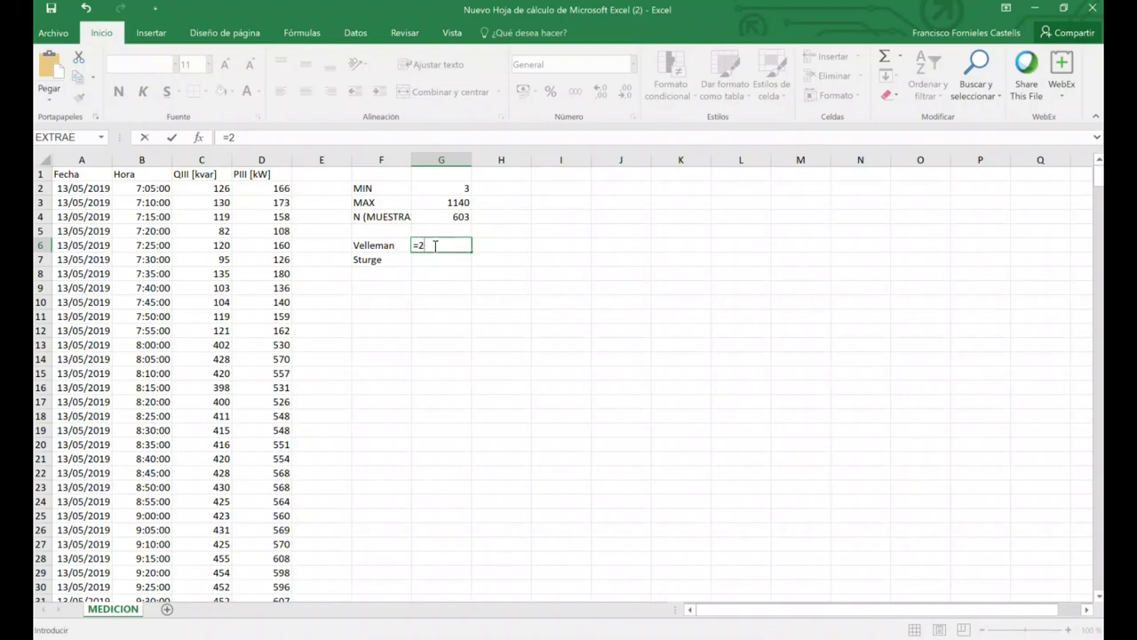
{"action": "type", "text": "*ra"}
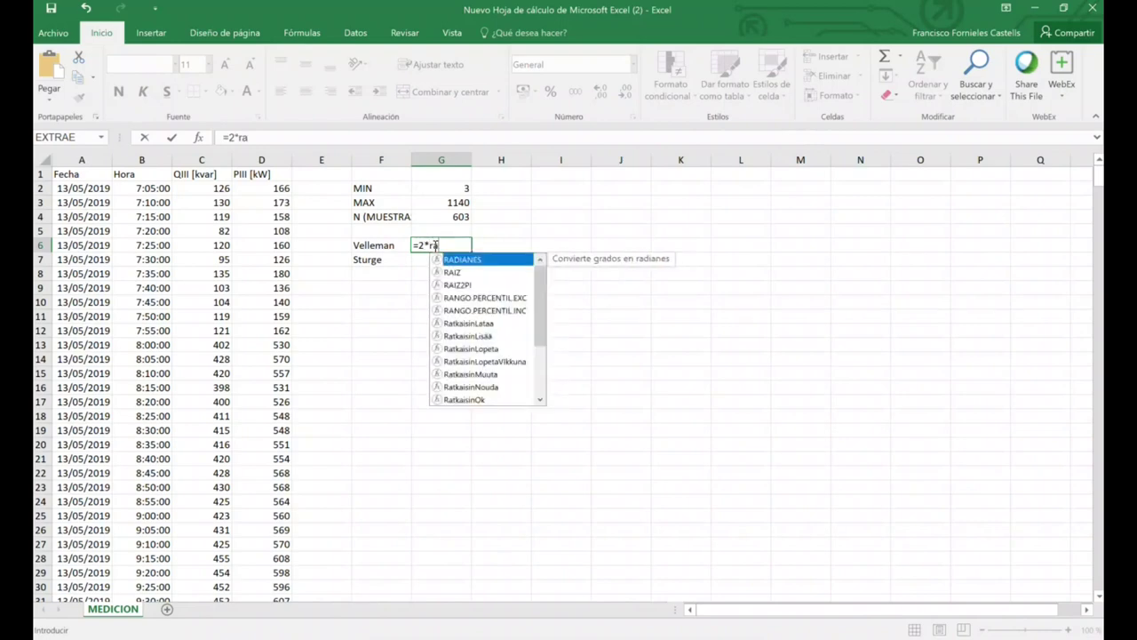
{"action": "type", "text": "iz("}
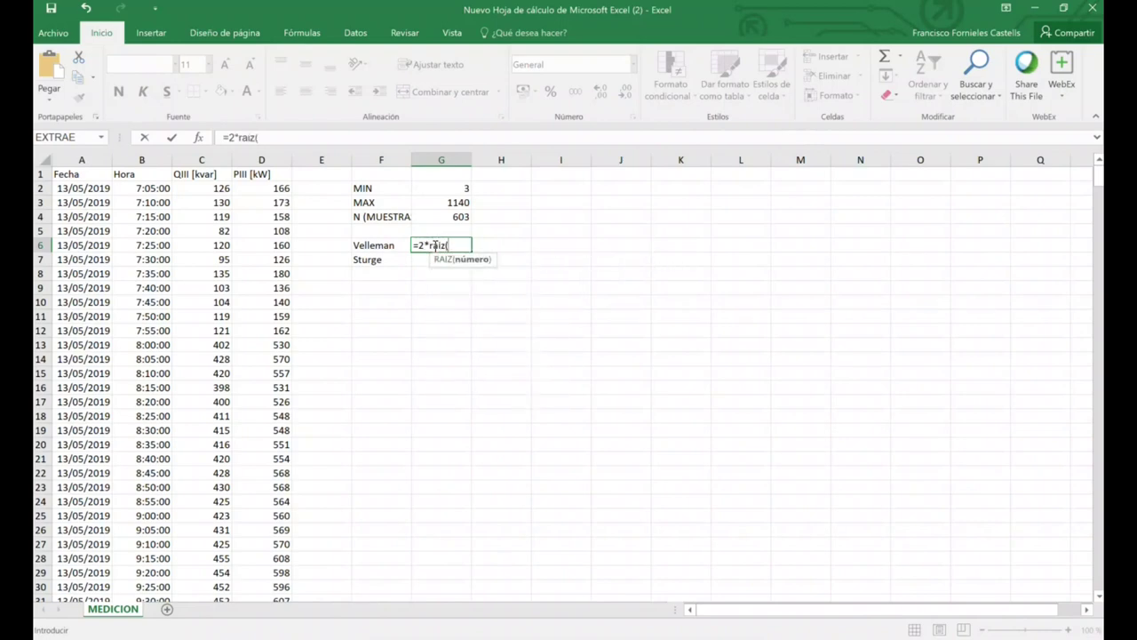
{"action": "left_click", "coordinate": [448, 217]}
{"action": "left_click", "coordinate": [261, 133]}
{"action": "key", "text": "F4"}
{"action": "left_click", "coordinate": [289, 135]}
{"action": "type", "text": ")"}
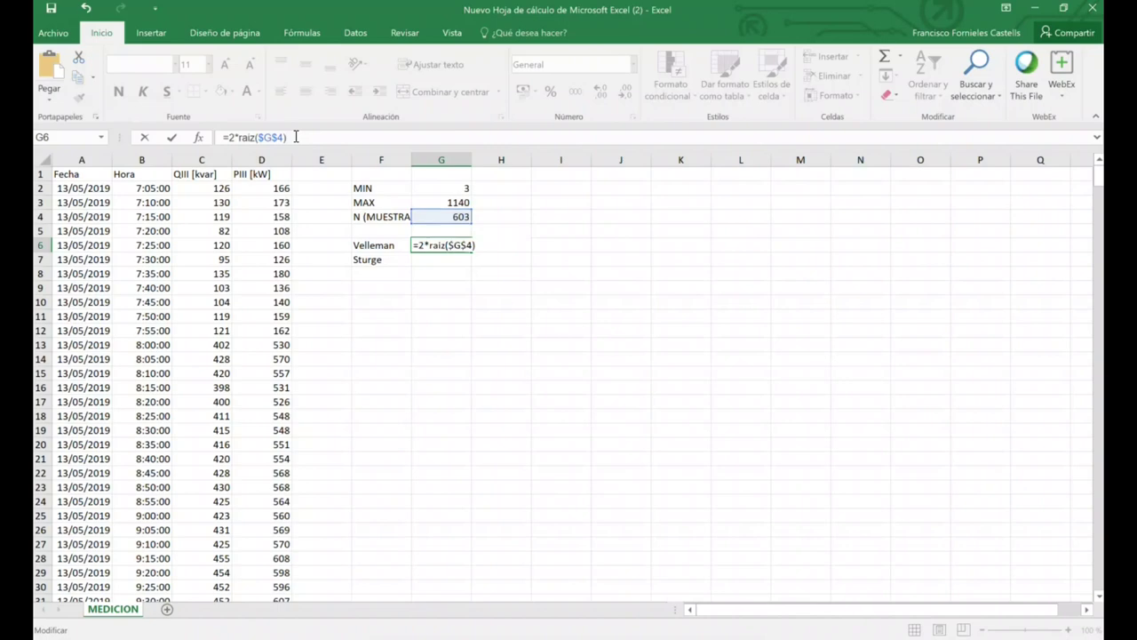
{"action": "key", "text": "Return"}
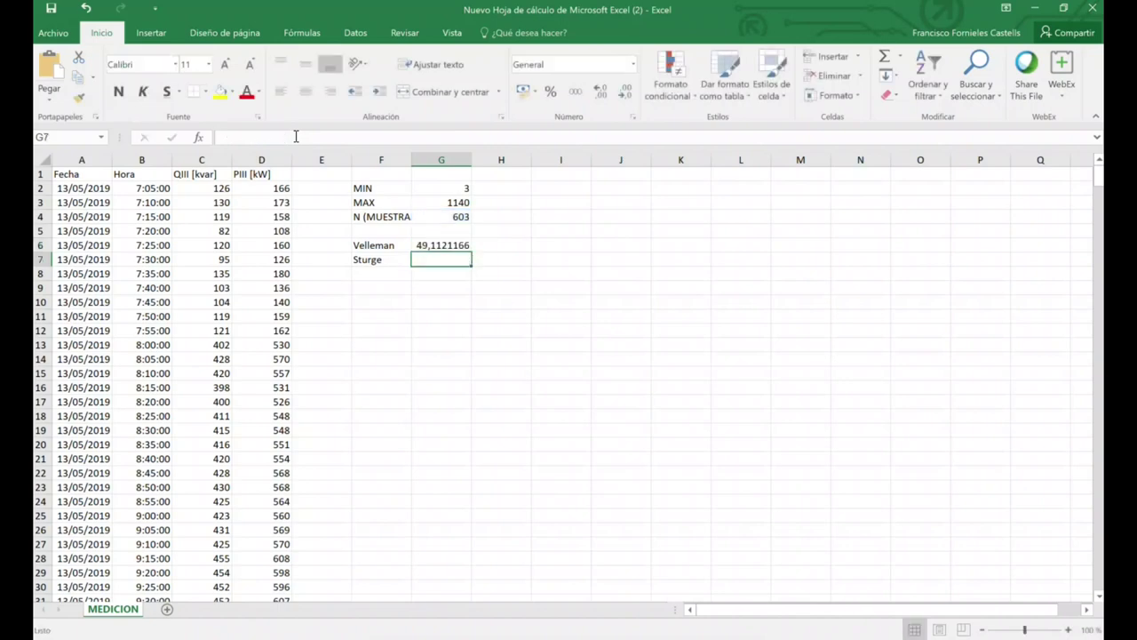
Round the Velleman value in G6 to zero decimals with =REDONDEAR(2*RAIZ($G$4);0)
{"action": "left_click", "coordinate": [440, 245]}
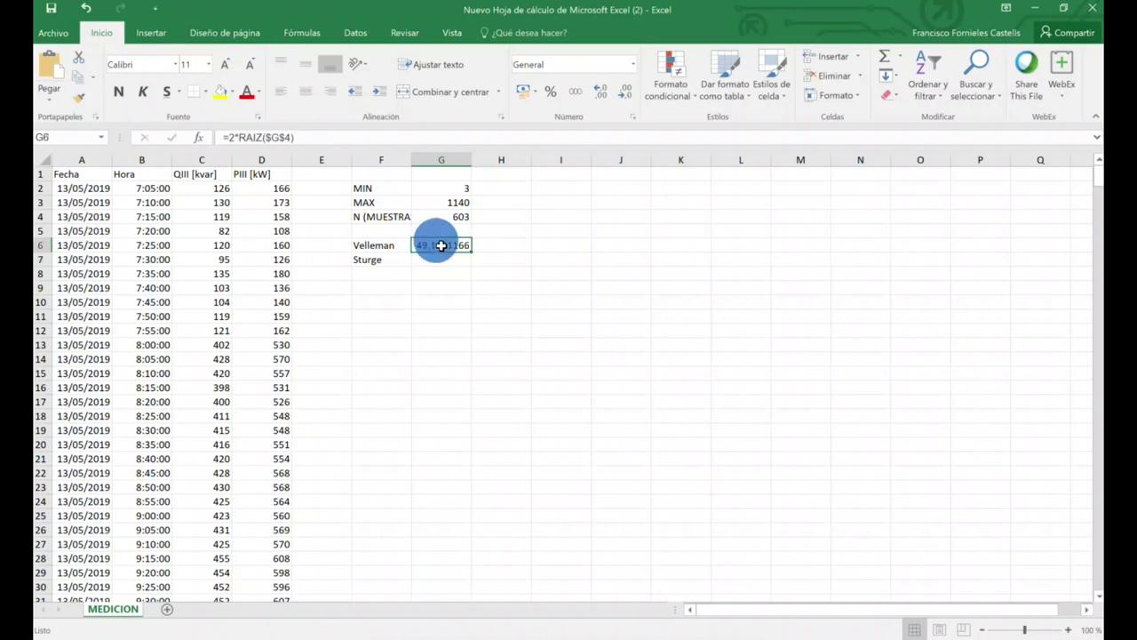
{"action": "left_click", "coordinate": [232, 137]}
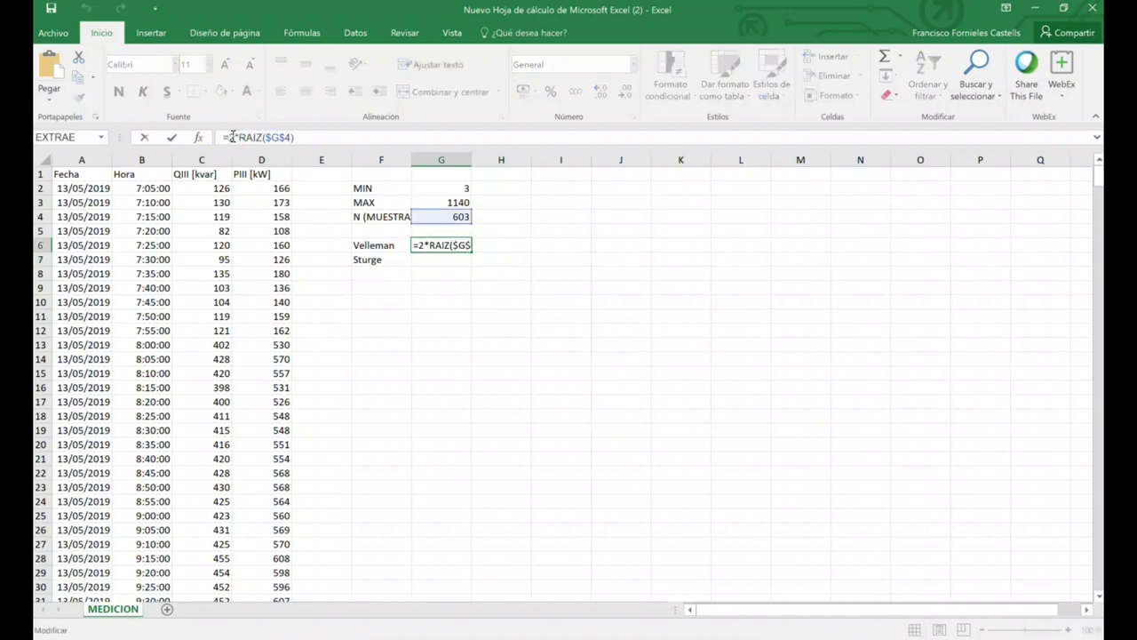
{"action": "type", "text": "redondear("}
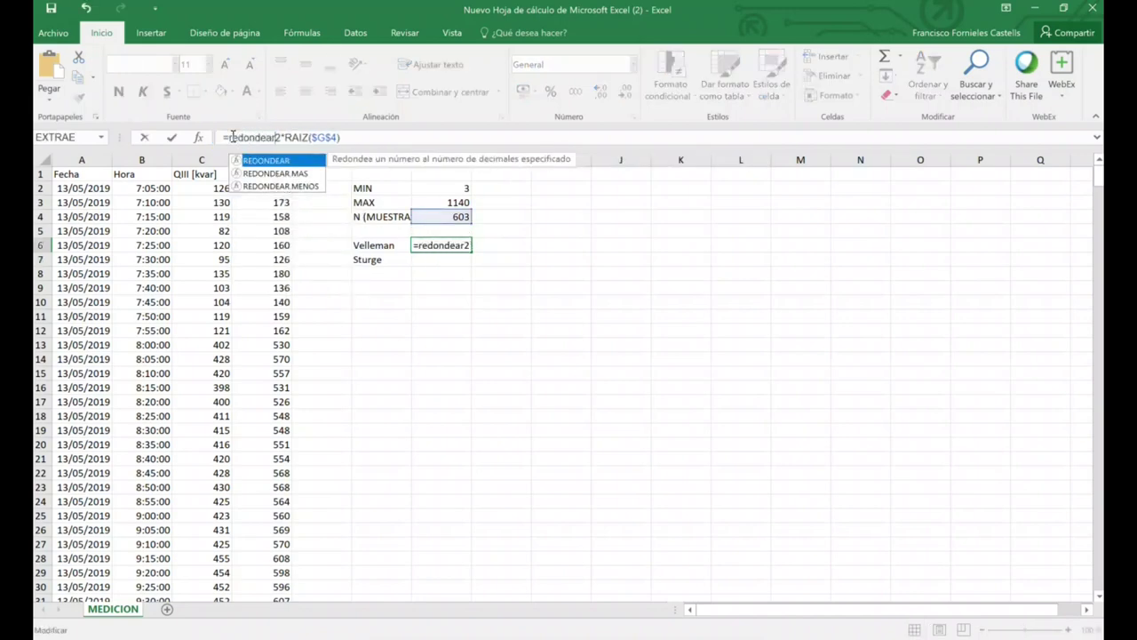
{"action": "left_click", "coordinate": [394, 132]}
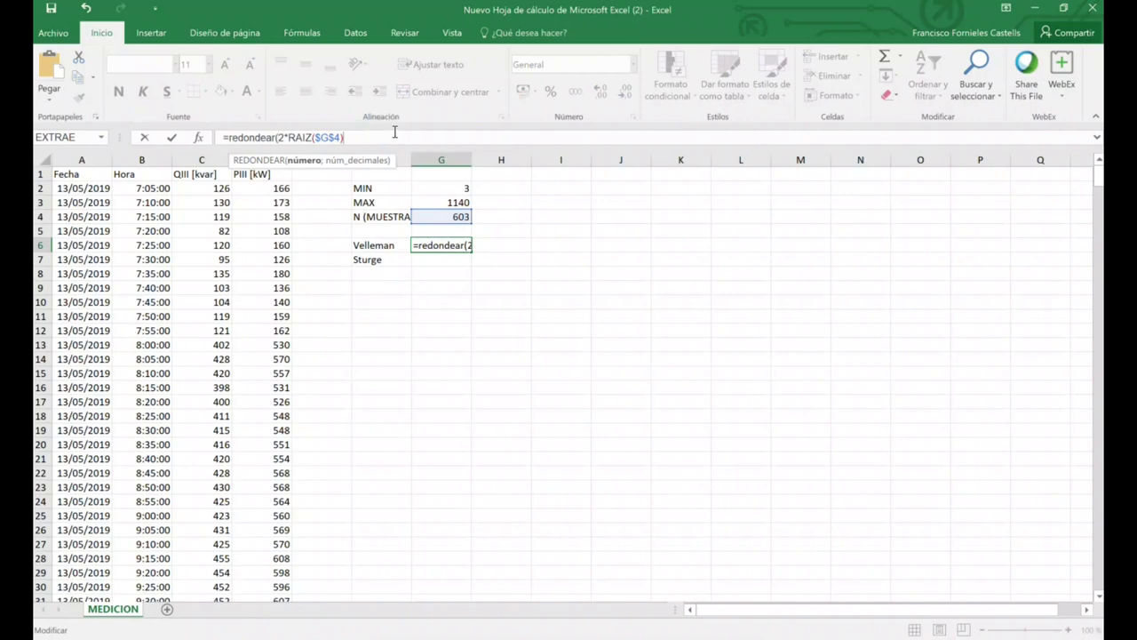
{"action": "type", "text": ";0"}
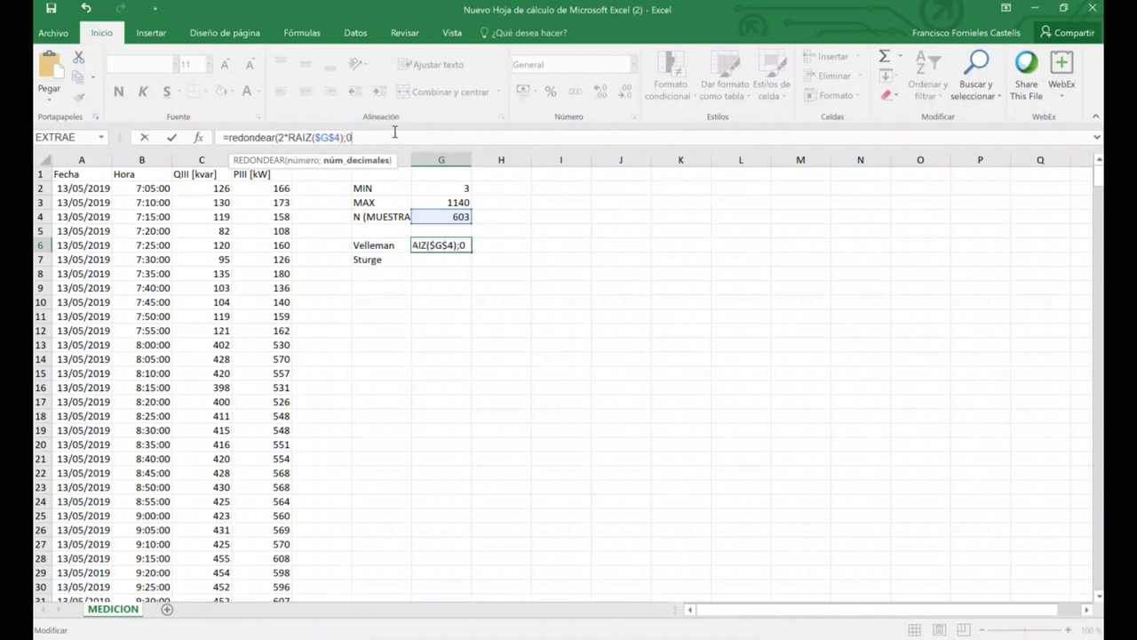
{"action": "type", "text": ")"}
{"action": "key", "text": "Return"}
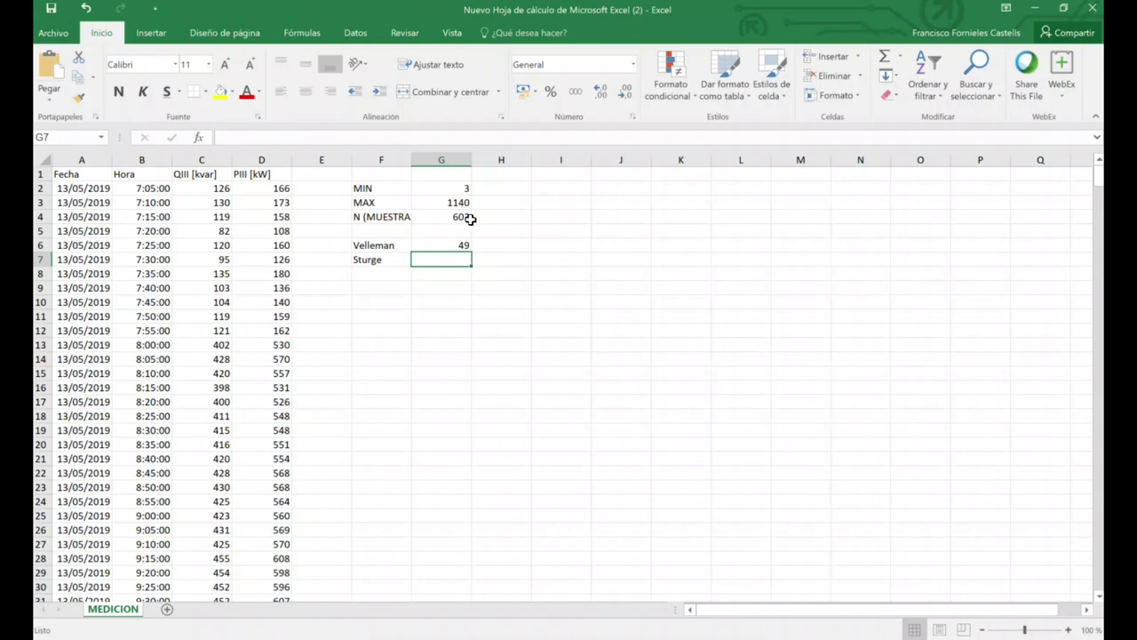
Calculate the Sturge value in G7 with =1+3,322*LOG10(G4), using the sample count
{"action": "type", "text": "="}
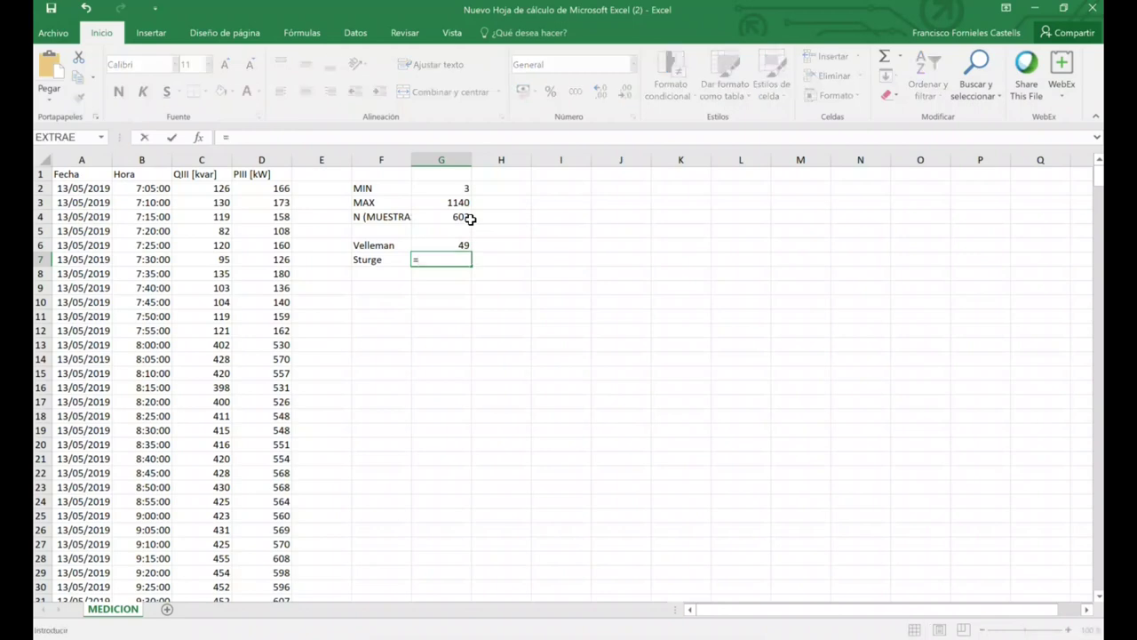
{"action": "type", "text": "1+3,322*oo"}
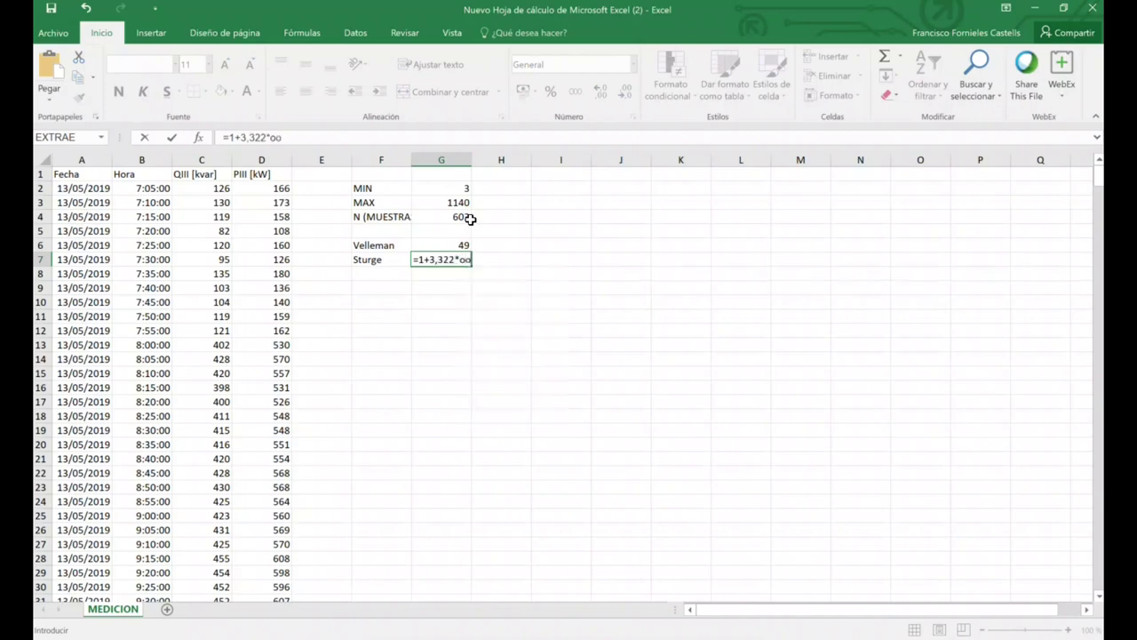
{"action": "key", "text": "BackSpace"}
{"action": "key", "text": "BackSpace"}
{"action": "type", "text": "lo"}
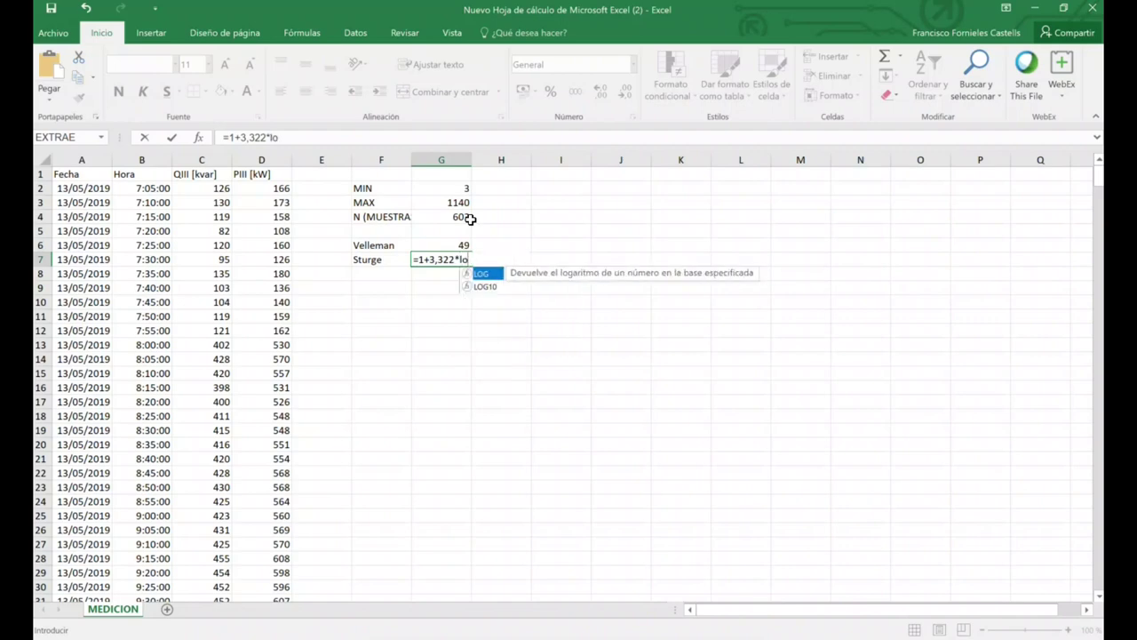
{"action": "type", "text": "g10"}
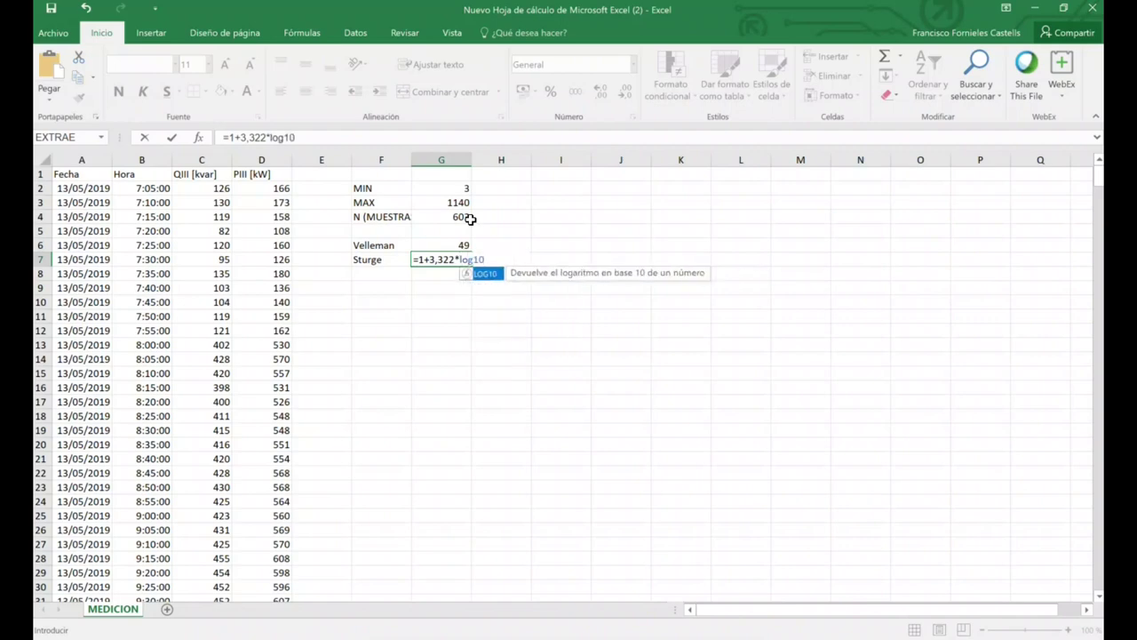
{"action": "type", "text": "("}
{"action": "left_click", "coordinate": [462, 217]}
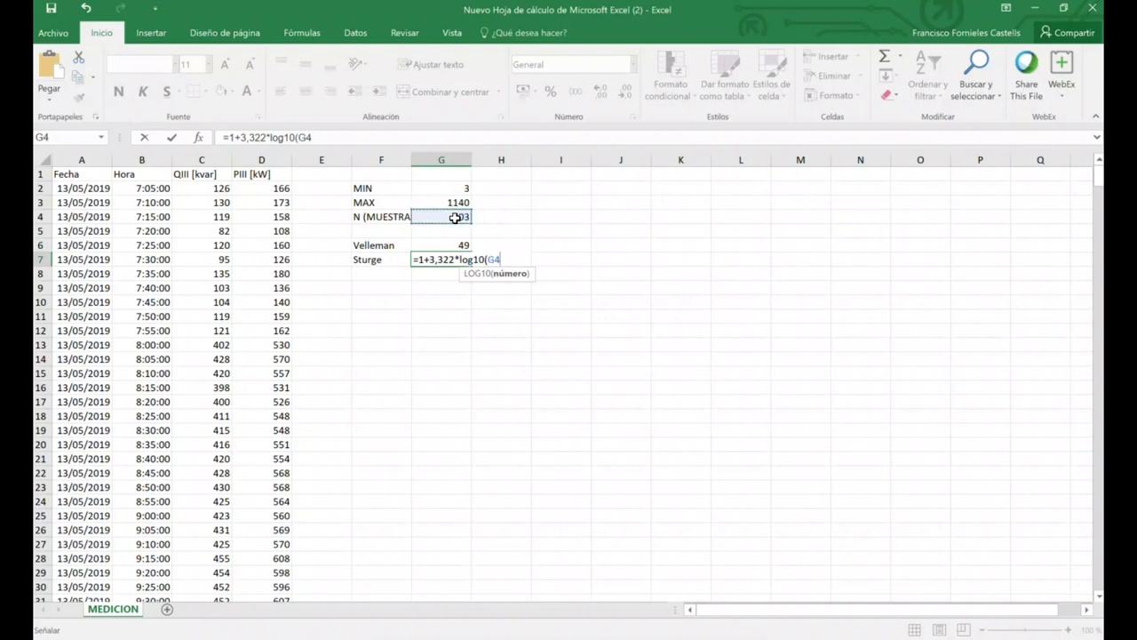
{"action": "type", "text": ")"}
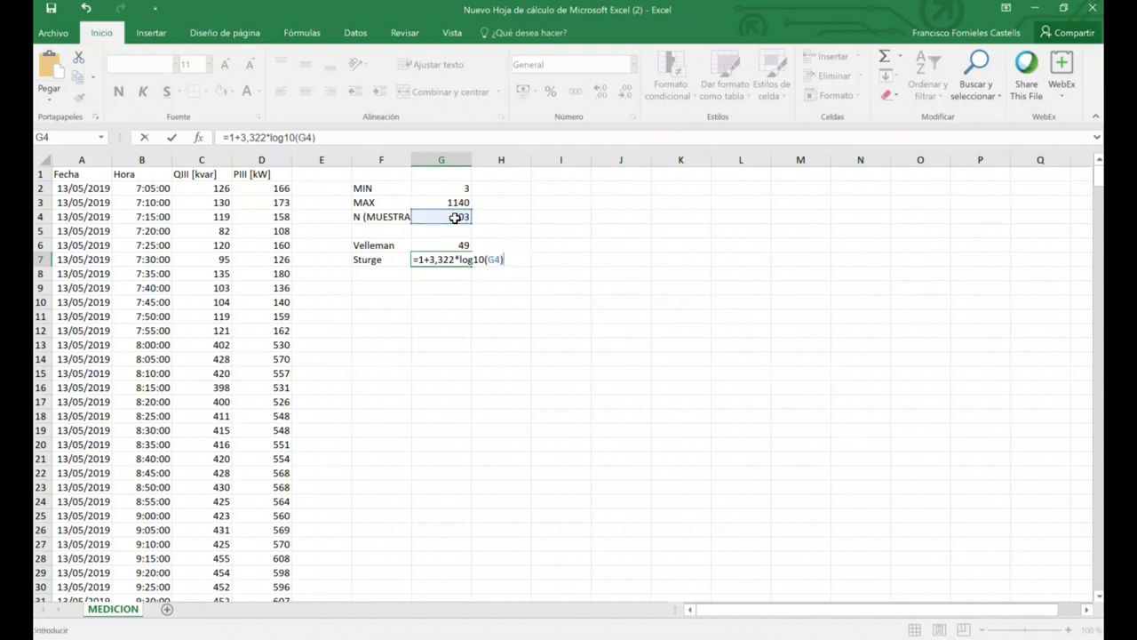
{"action": "key", "text": "Return"}
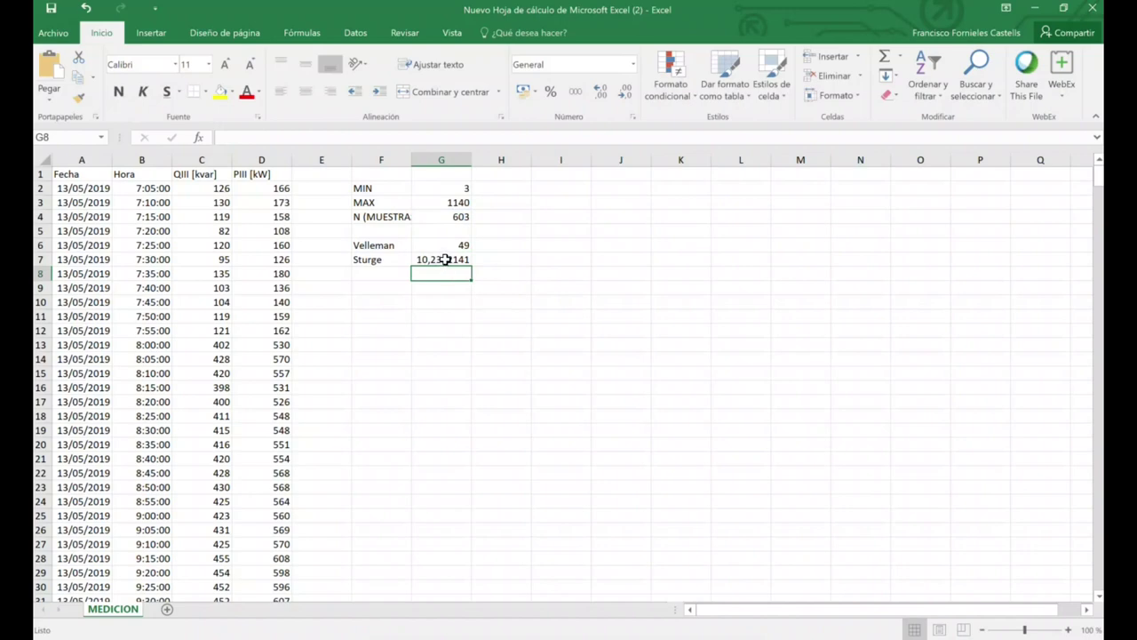
Round the Sturge value in G7 to zero decimals with =REDONDEAR(1+3,322*LOG10(G4);0)
{"action": "left_click", "coordinate": [444, 259]}
{"action": "left_click", "coordinate": [229, 137]}
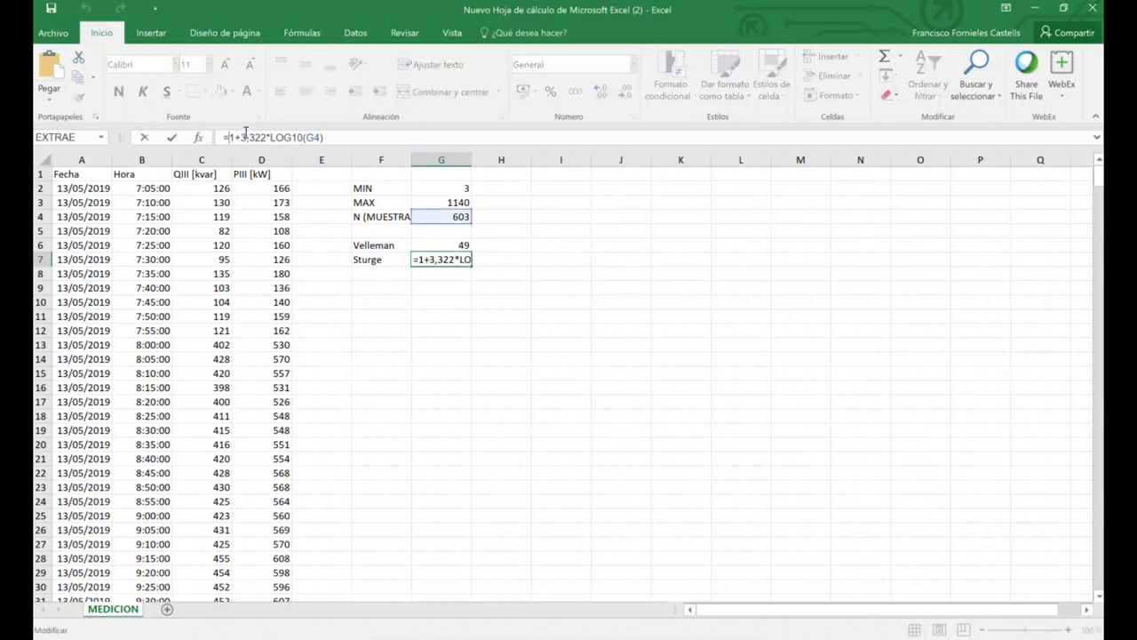
{"action": "type", "text": "redondear"}
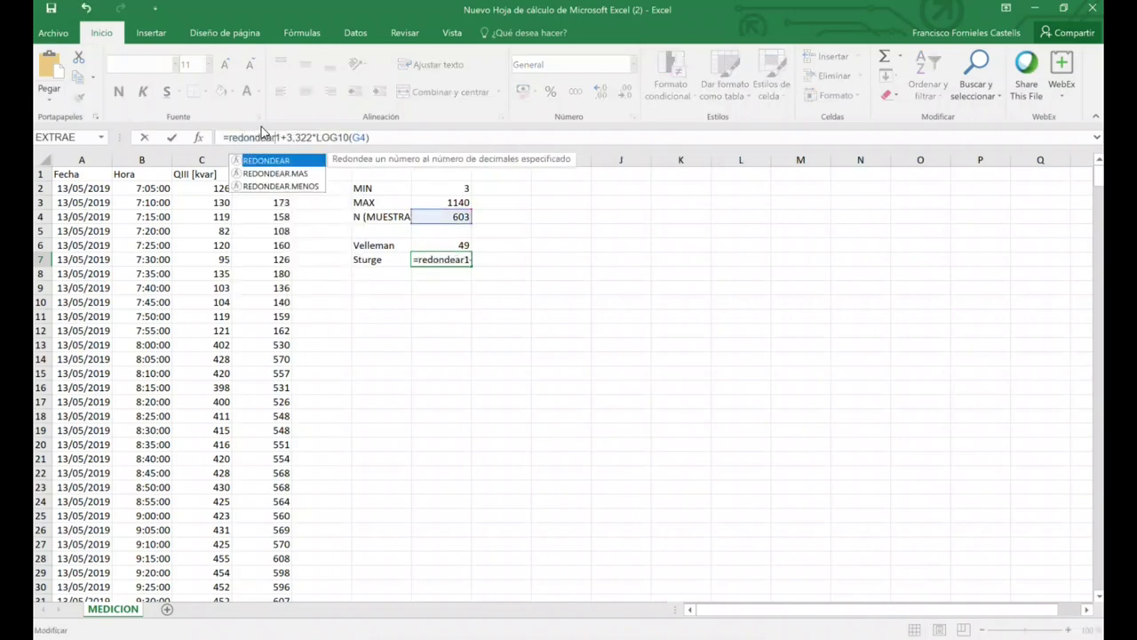
{"action": "type", "text": "("}
{"action": "left_click", "coordinate": [375, 133]}
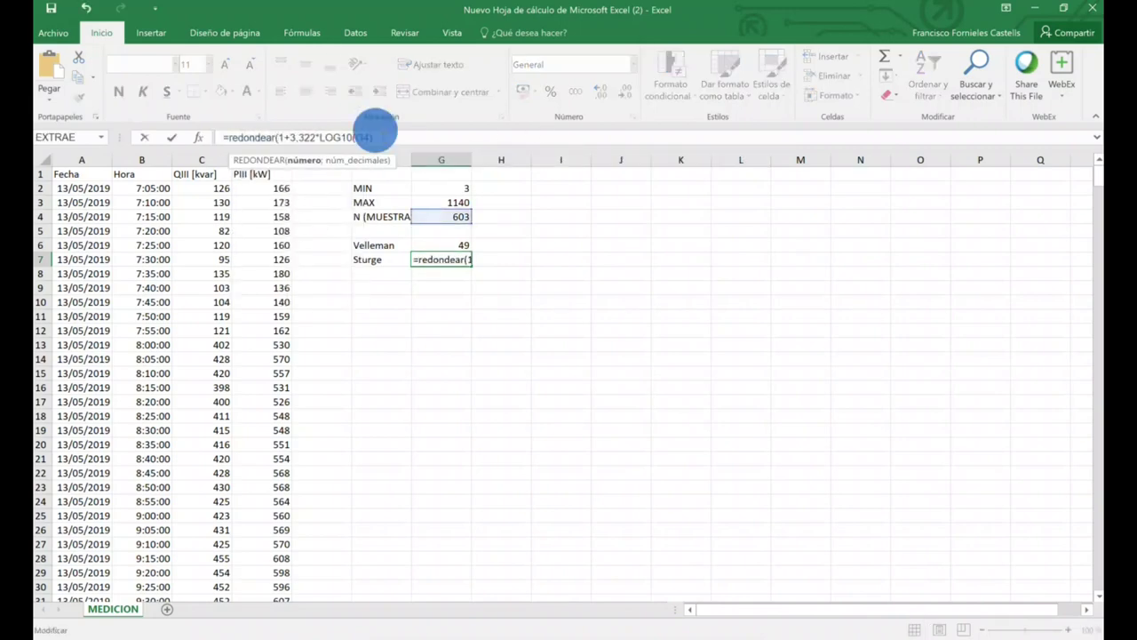
{"action": "type", "text": ";0"}
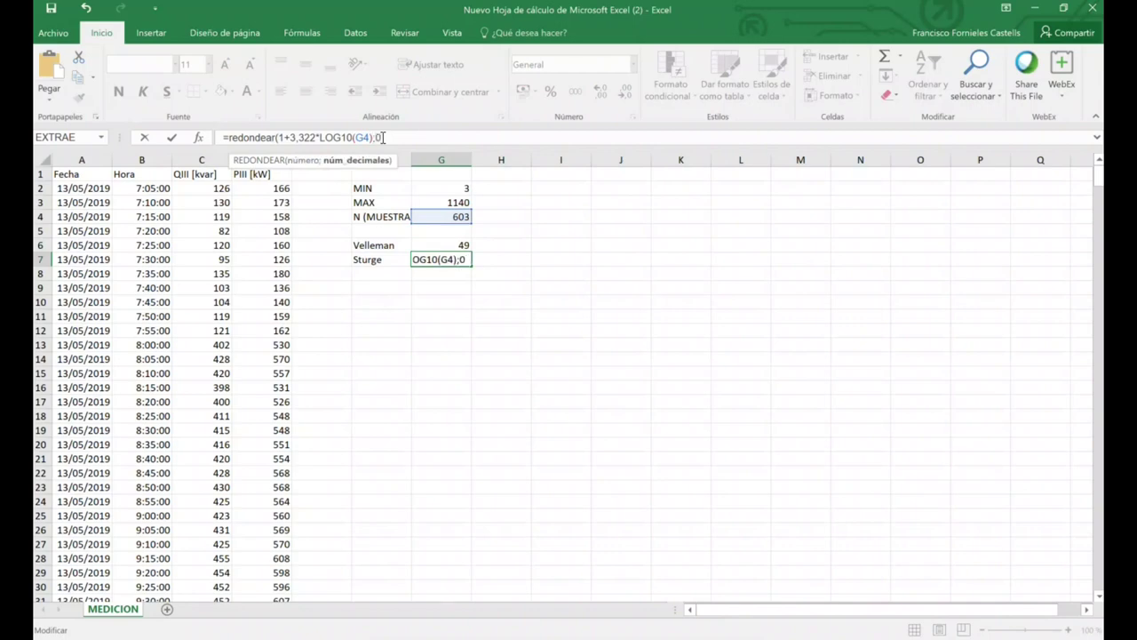
{"action": "type", "text": ")"}
{"action": "key", "text": "Return"}
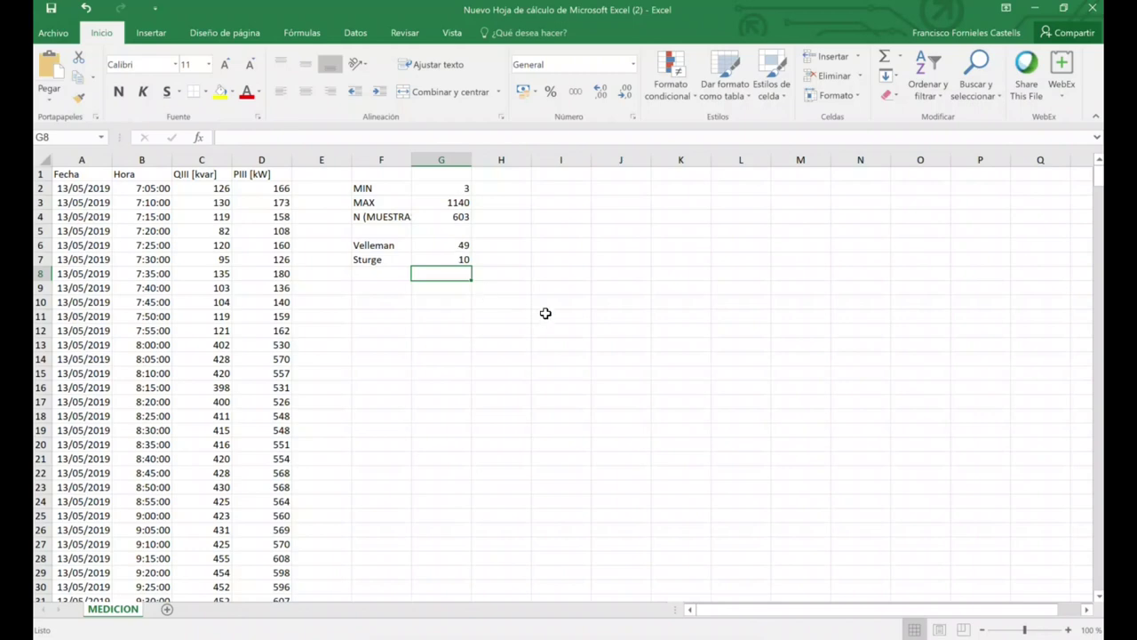
Start a column headed Intervalo in I2 with a first value of 0 in I3
{"action": "left_click", "coordinate": [554, 191]}
{"action": "type", "text": "Intervalo"}
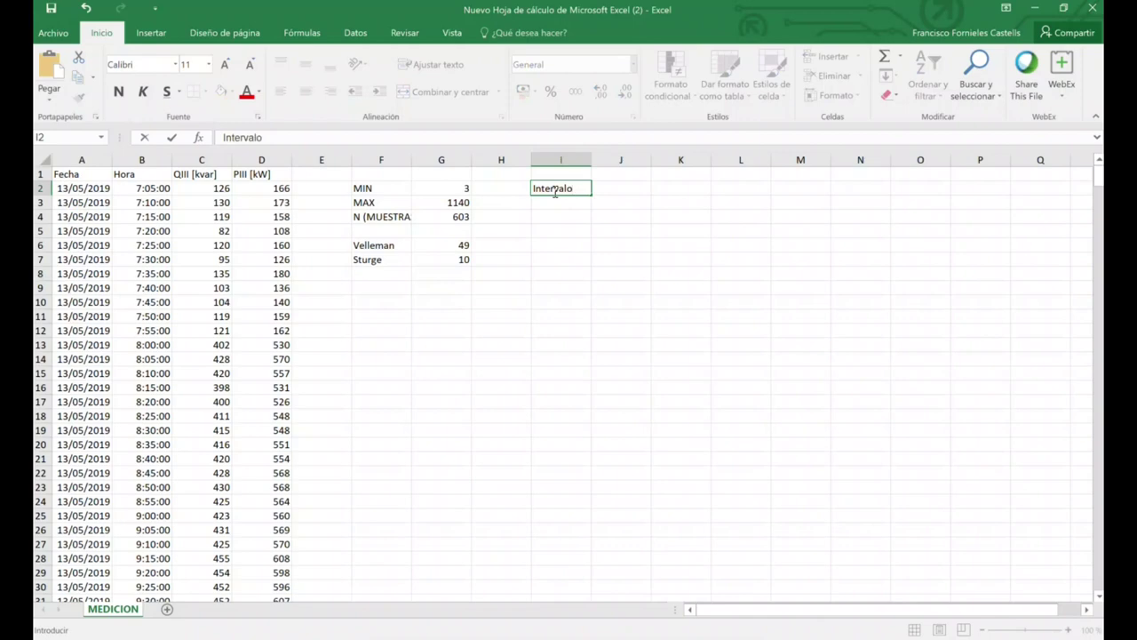
{"action": "key", "text": "Return"}
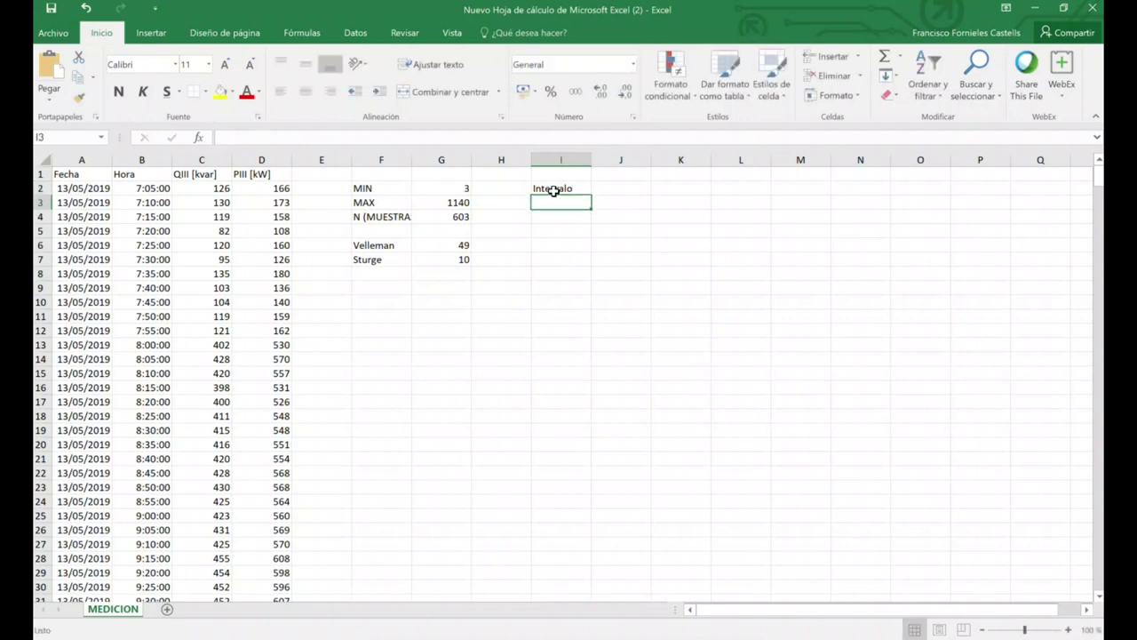
{"action": "type", "text": "0"}
{"action": "key", "text": "Return"}
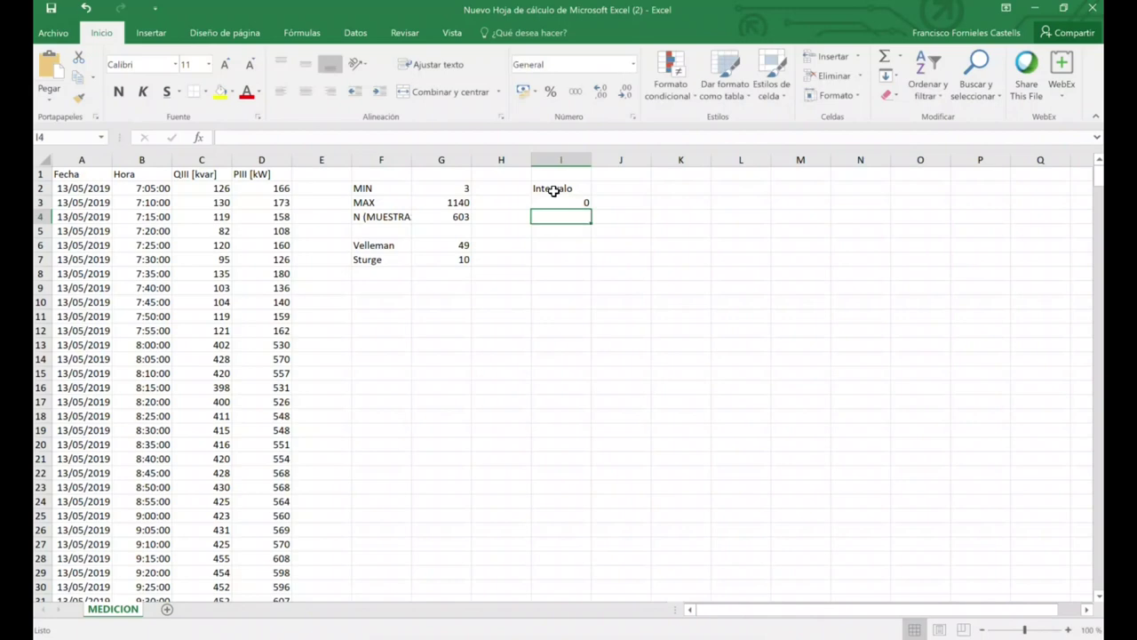
Build the interval series in steps of 40 by entering =++I3+40 in I4 and filling it down to I32
{"action": "type", "text": "++"}
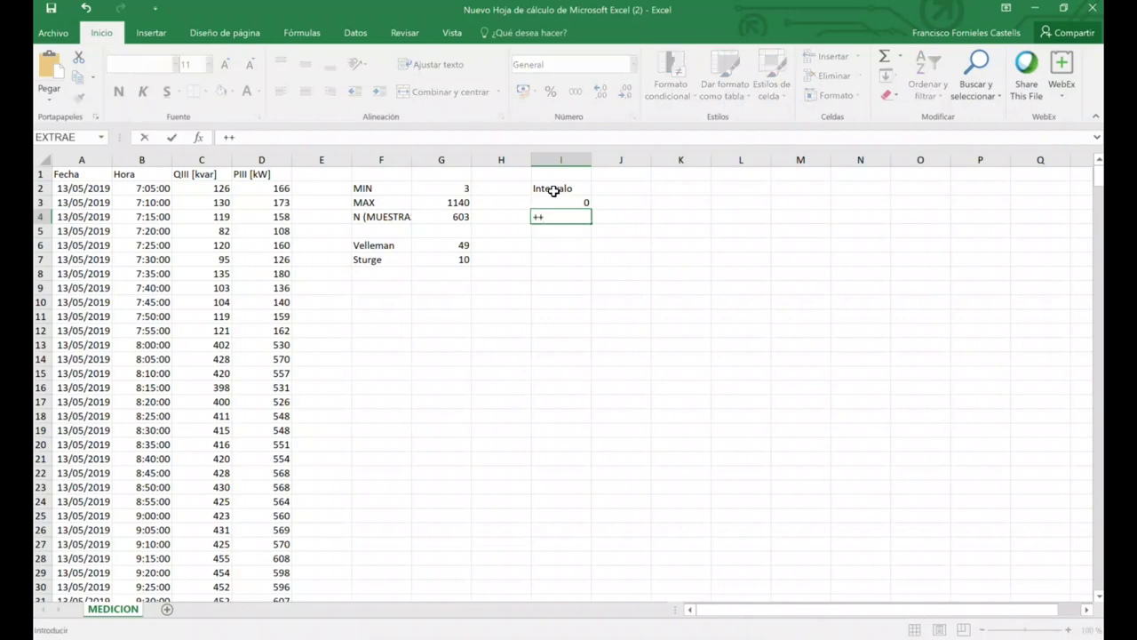
{"action": "left_click", "coordinate": [572, 202]}
{"action": "type", "text": "+40"}
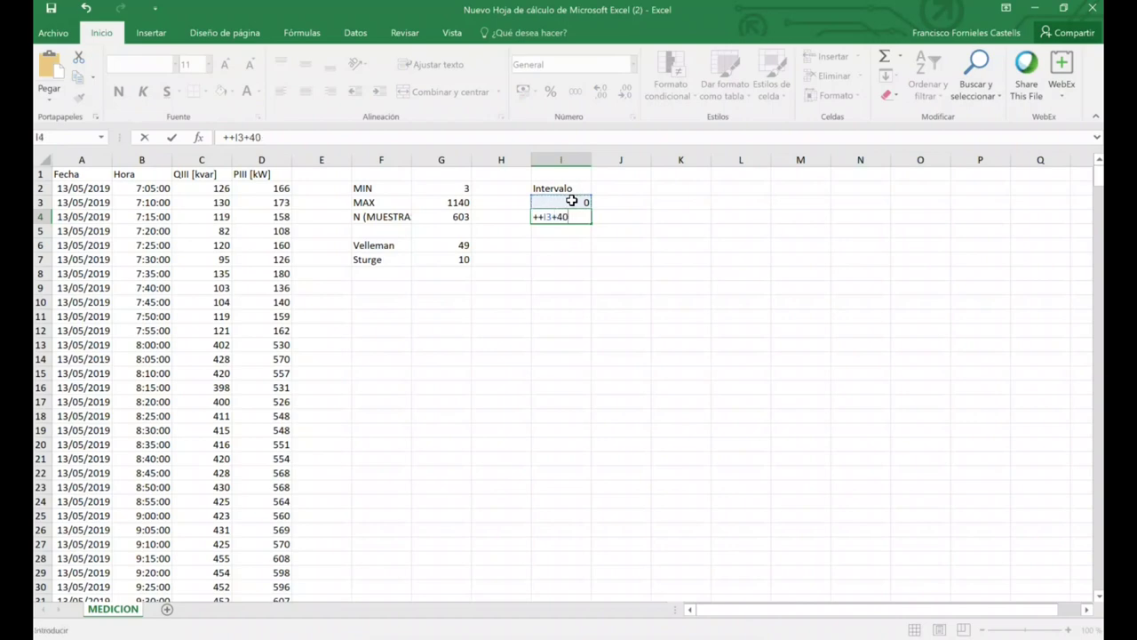
{"action": "key", "text": "Return"}
{"action": "left_click", "coordinate": [571, 217]}
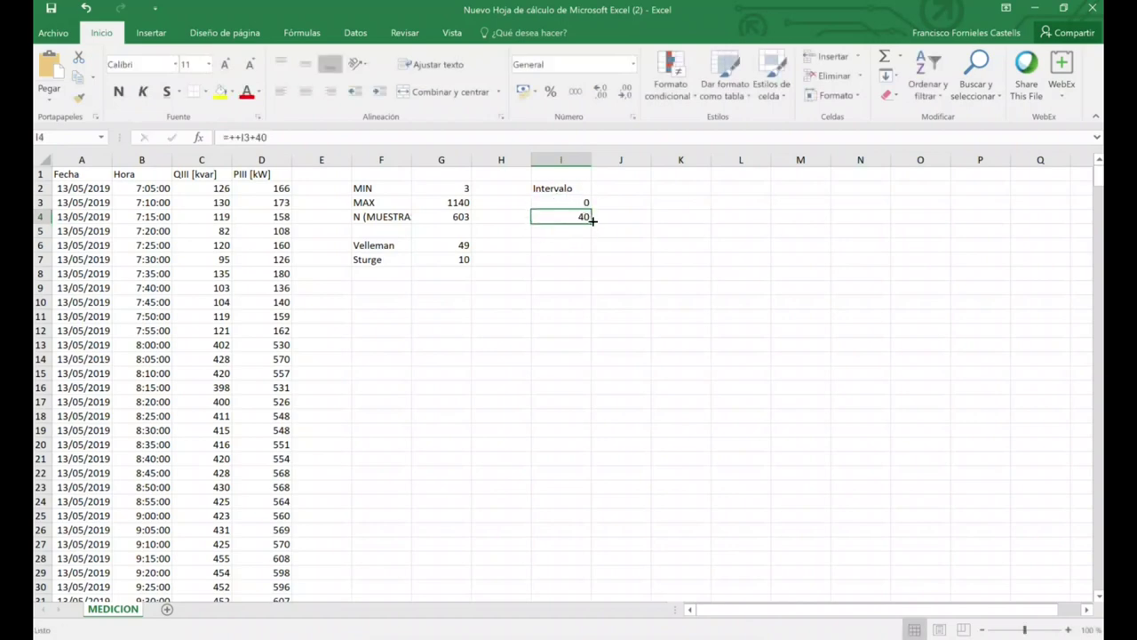
{"action": "left_click_drag", "start_coordinate": [593, 222], "coordinate": [583, 544]}
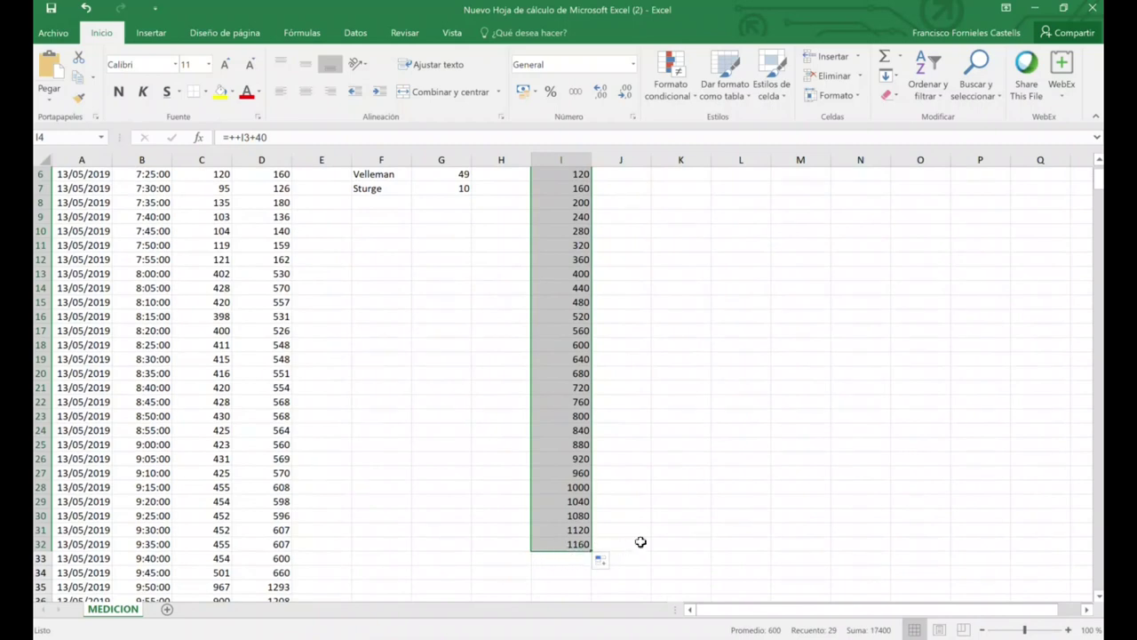
{"action": "scroll", "coordinate": [646, 494], "scroll_direction": "up", "scroll_amount": 2}
{"action": "left_click", "coordinate": [619, 199]}
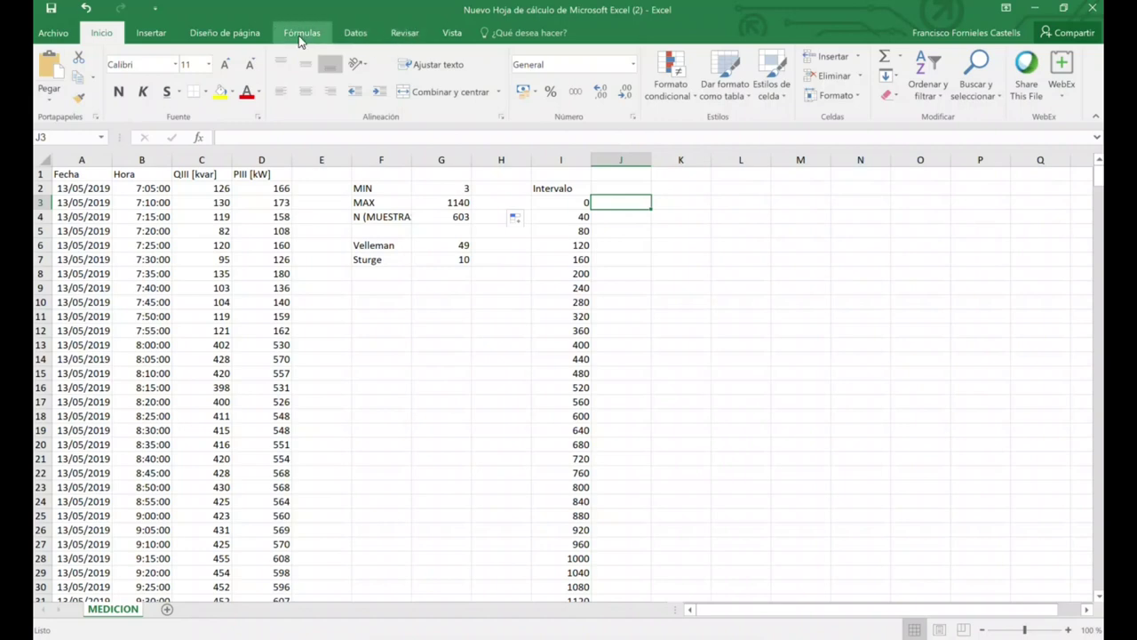
Check the Herramientas para análisis add-in in the Excel add-ins manager and close it without applying changes
{"action": "left_click", "coordinate": [358, 33]}
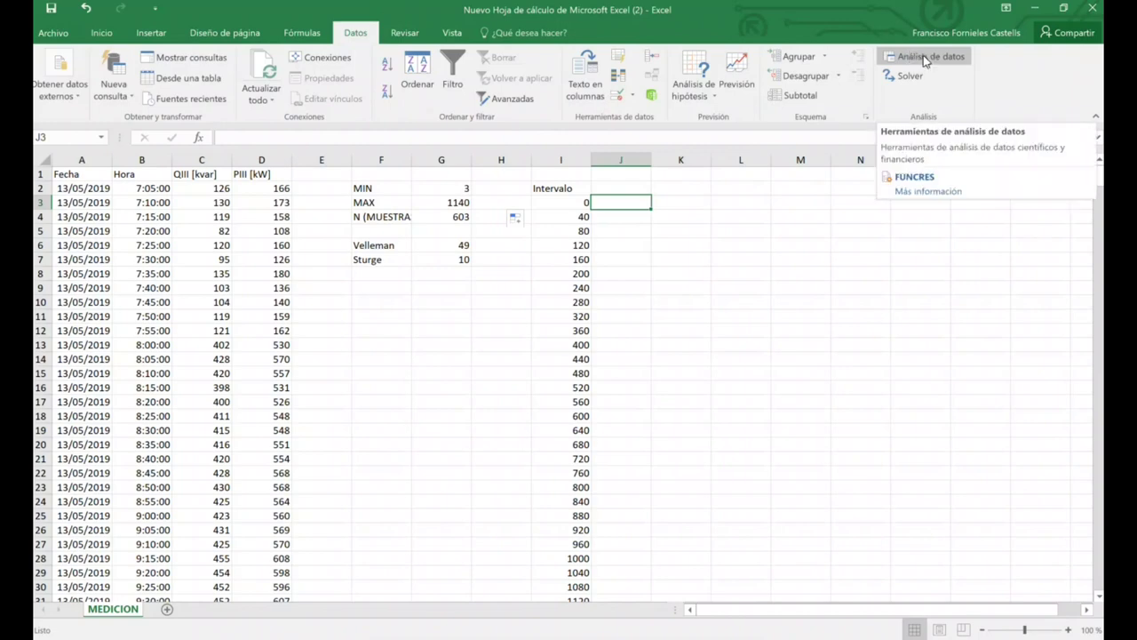
{"action": "left_click", "coordinate": [53, 34]}
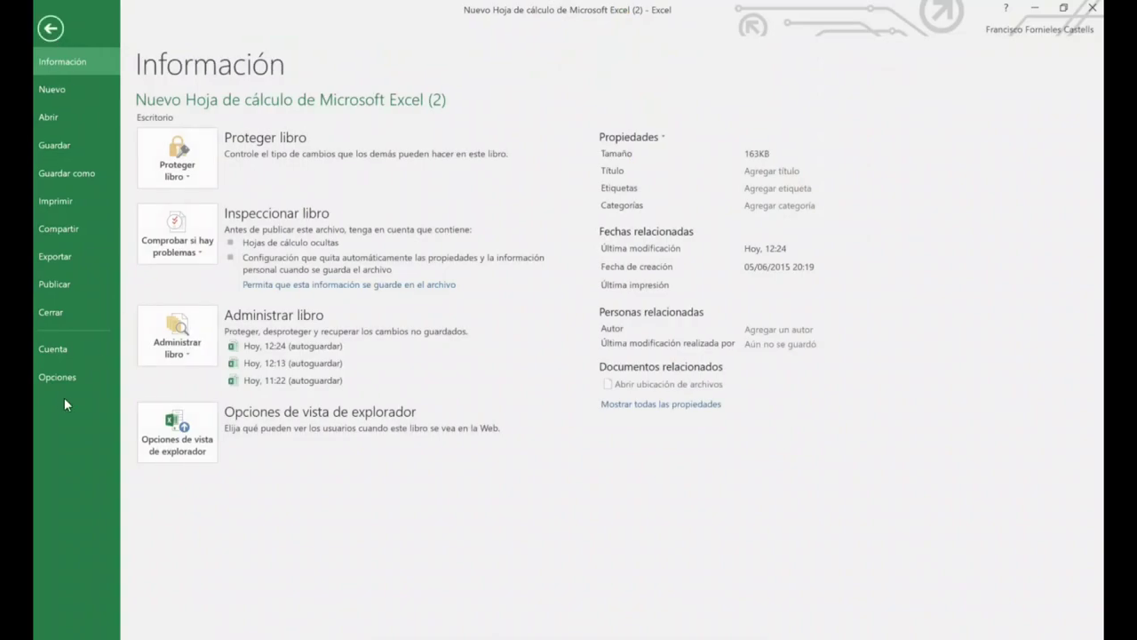
{"action": "left_click", "coordinate": [59, 379]}
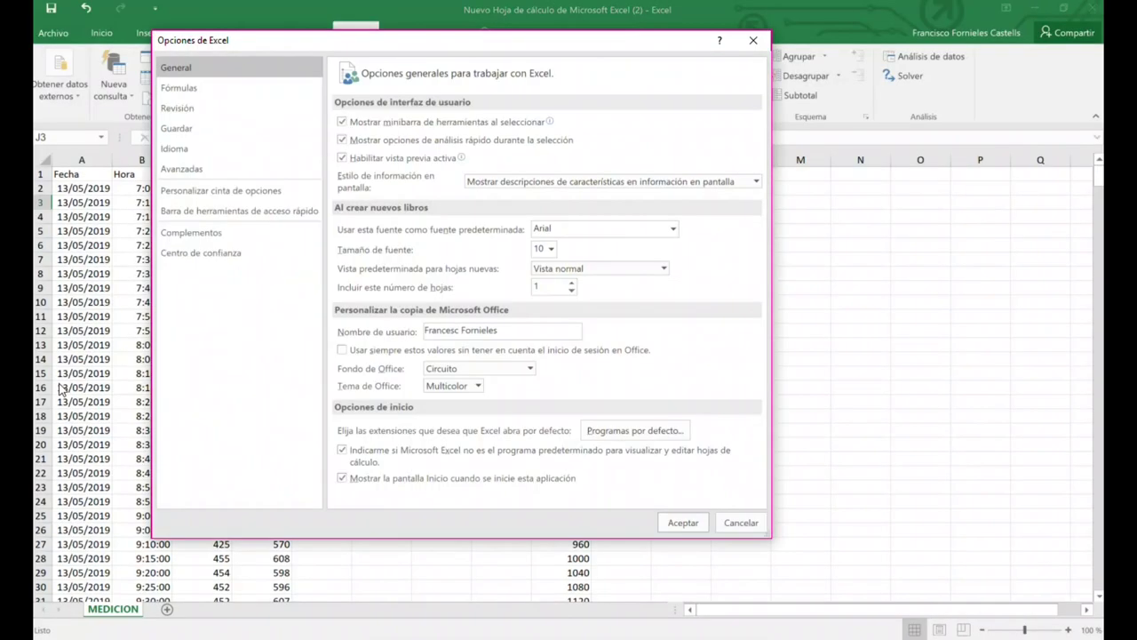
{"action": "left_click", "coordinate": [203, 236]}
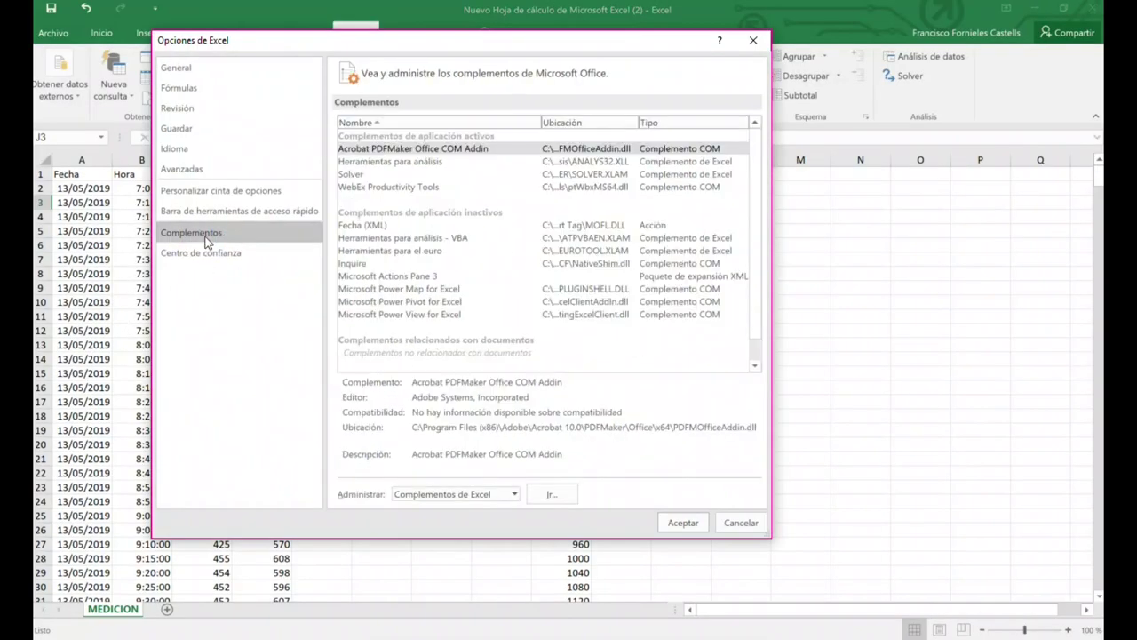
{"action": "left_click", "coordinate": [551, 495]}
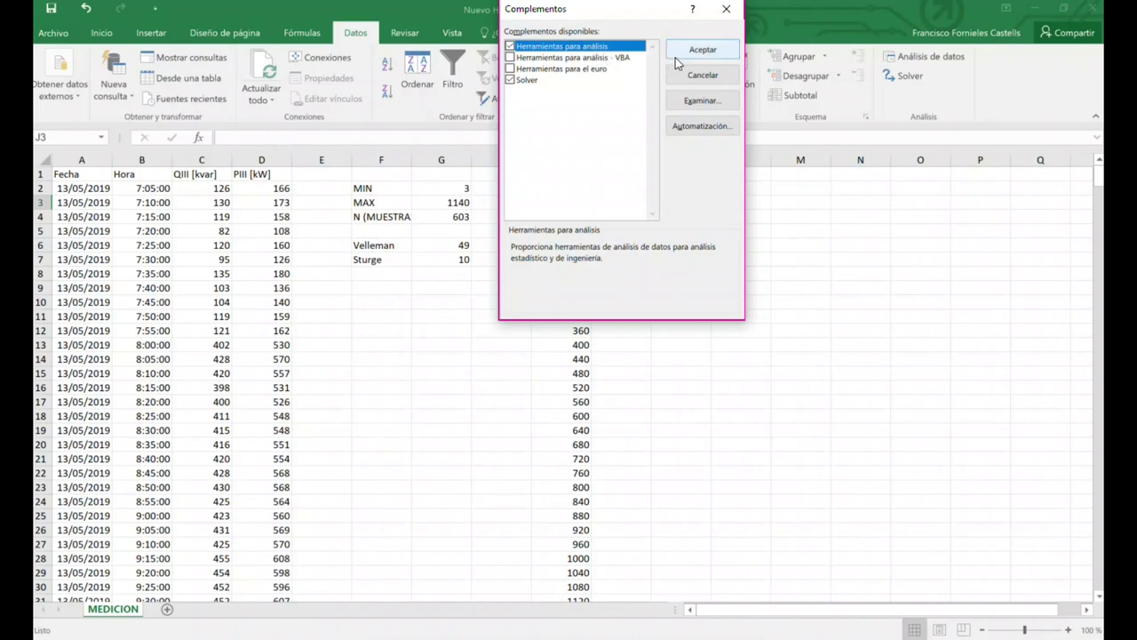
{"action": "left_click", "coordinate": [692, 78]}
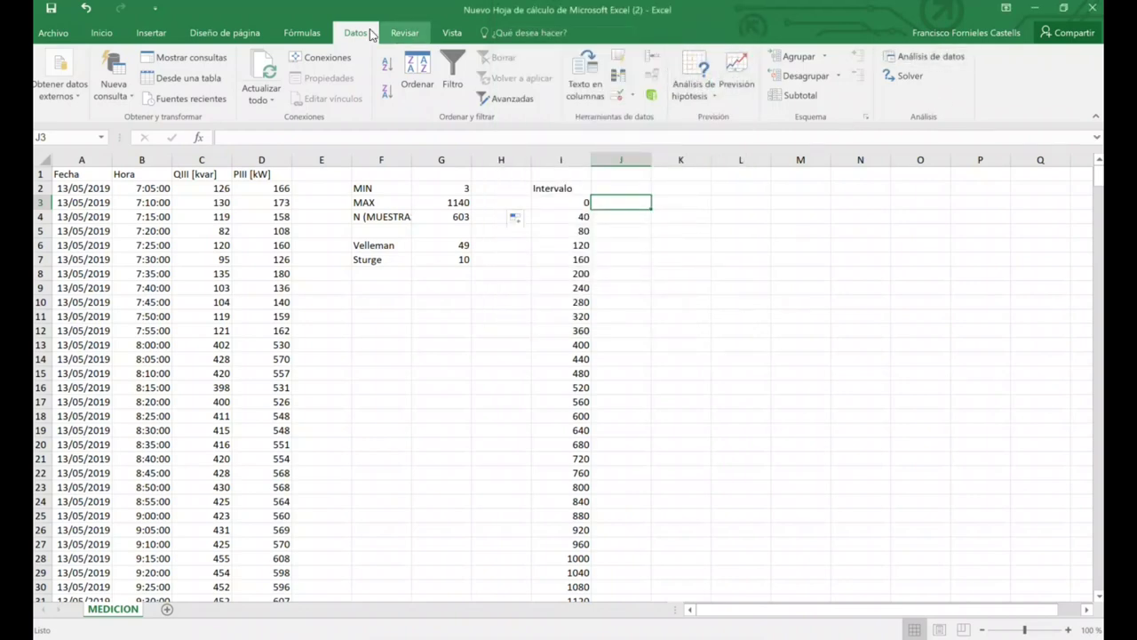
Start the Histograma data analysis and set its input range to the reactive power values in $C$2:$C$604
{"action": "left_click", "coordinate": [932, 57]}
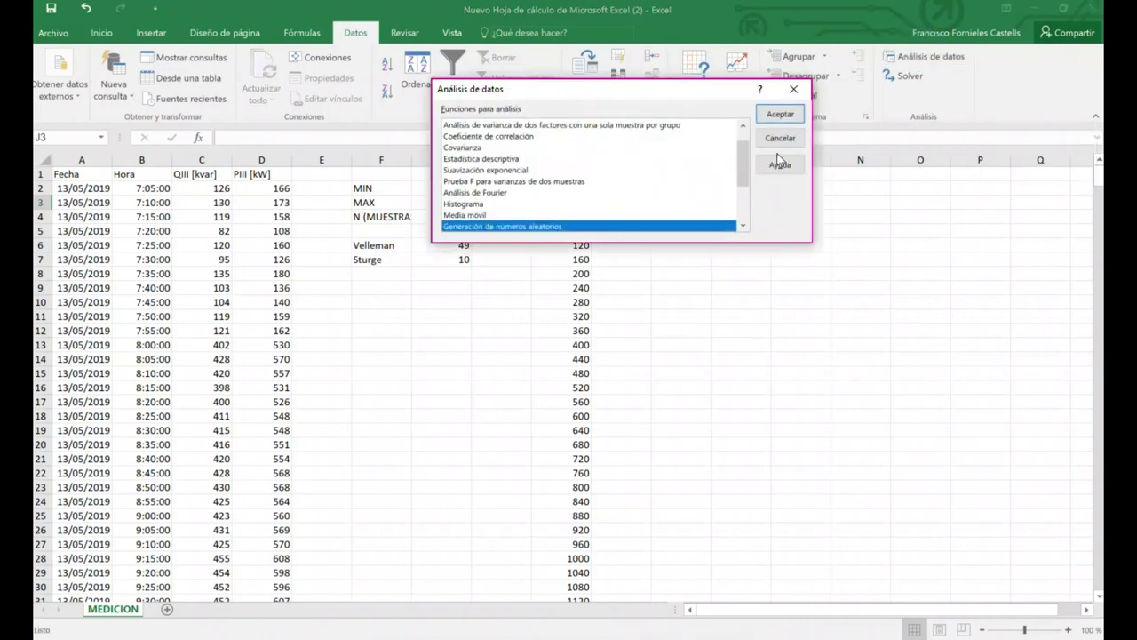
{"action": "left_click_drag", "start_coordinate": [743, 157], "coordinate": [743, 181]}
{"action": "left_click", "coordinate": [471, 159]}
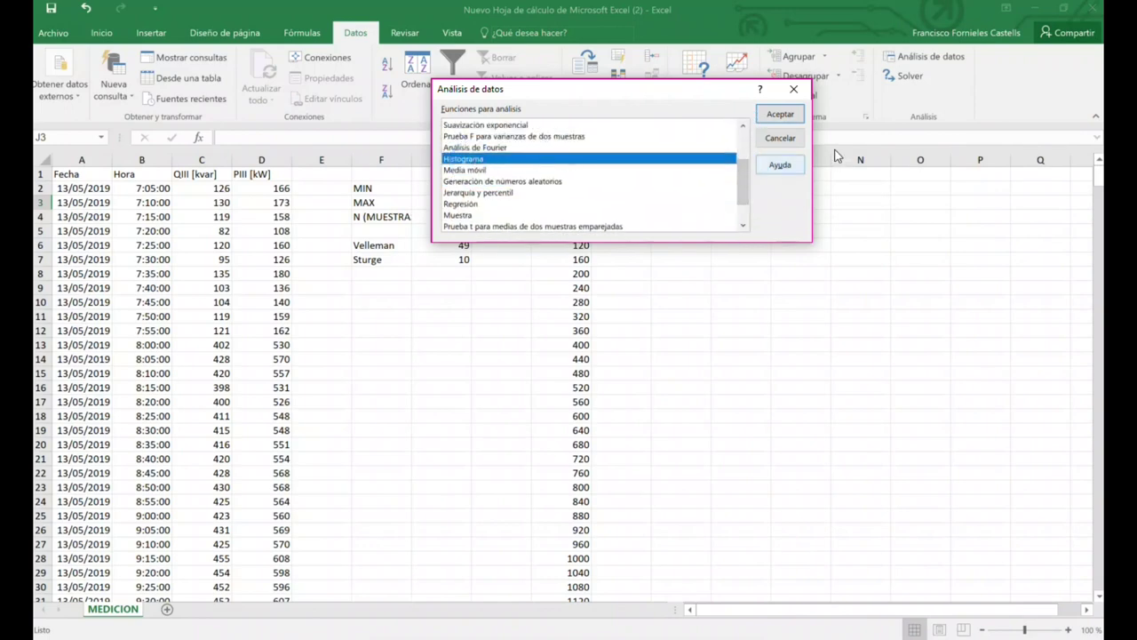
{"action": "left_click", "coordinate": [786, 113]}
{"action": "left_click_drag", "start_coordinate": [660, 48], "coordinate": [803, 204]}
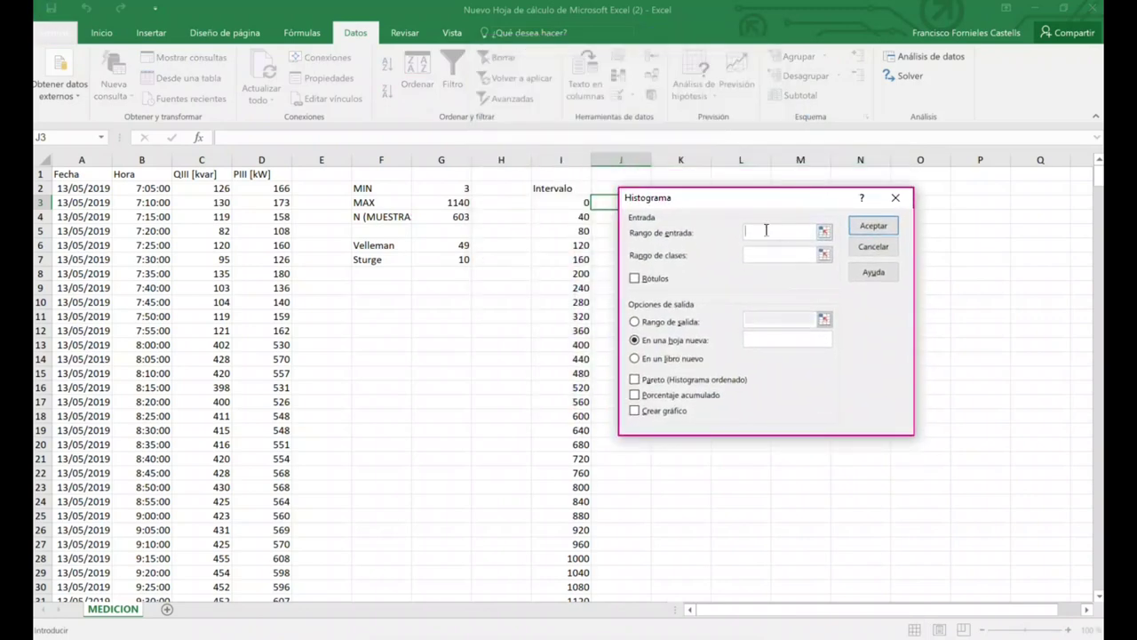
{"action": "left_click", "coordinate": [824, 233]}
{"action": "left_click_drag", "start_coordinate": [203, 186], "coordinate": [221, 572]}
{"action": "left_click", "coordinate": [904, 218]}
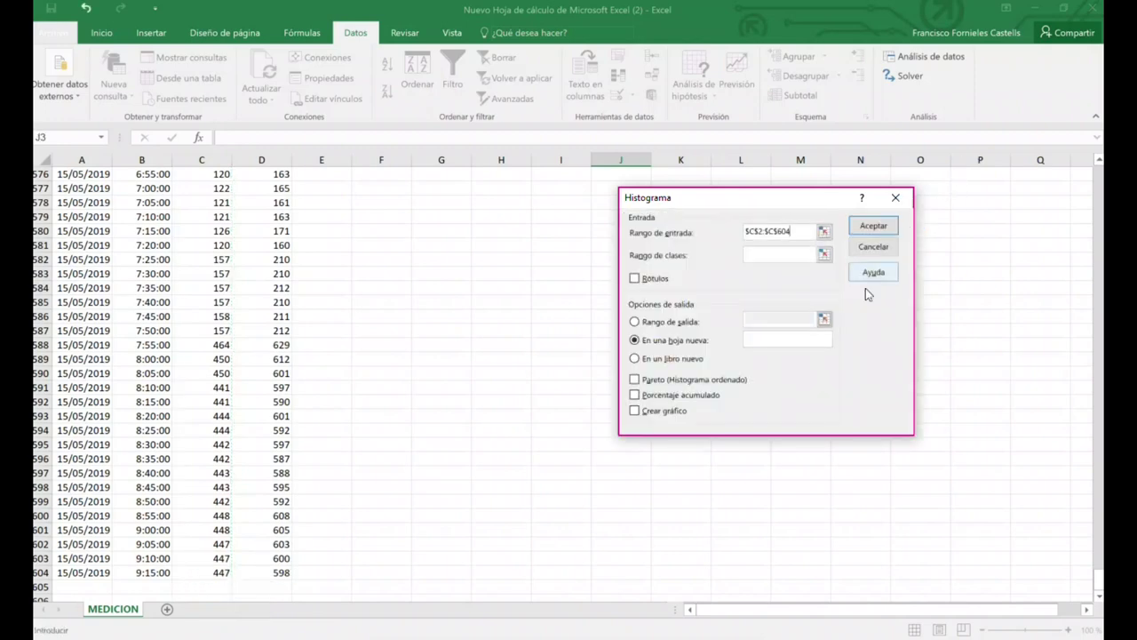
Set the histogram's class range to the Intervalo values in $I$3:$I$32
{"action": "left_click", "coordinate": [823, 255]}
{"action": "left_click_drag", "start_coordinate": [1100, 593], "coordinate": [1095, 160]}
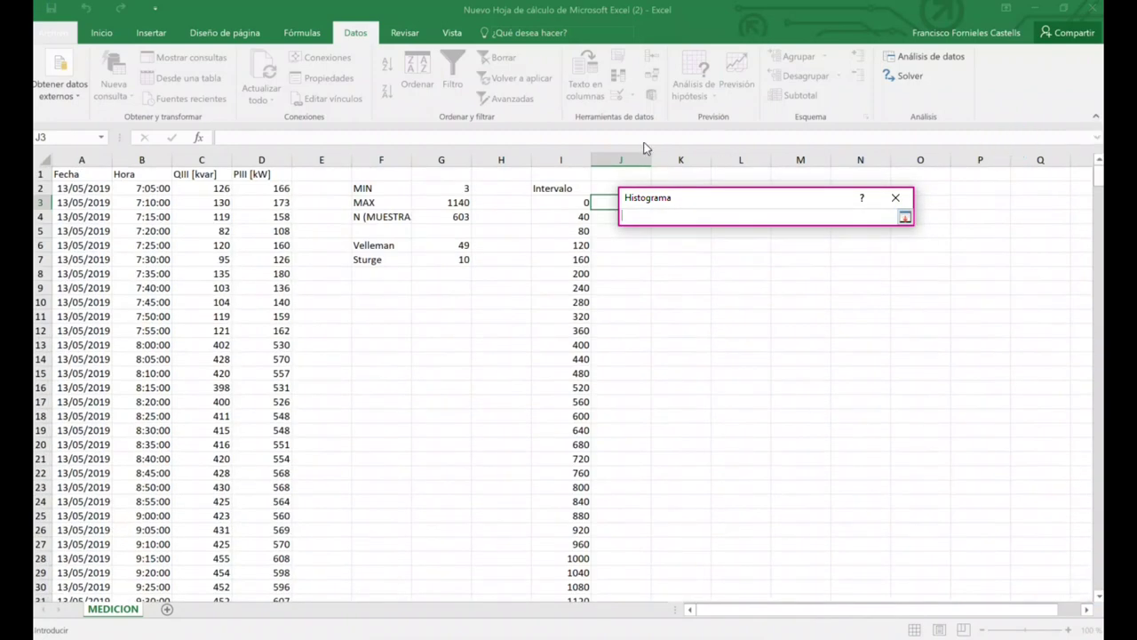
{"action": "left_click_drag", "start_coordinate": [554, 208], "coordinate": [561, 573]}
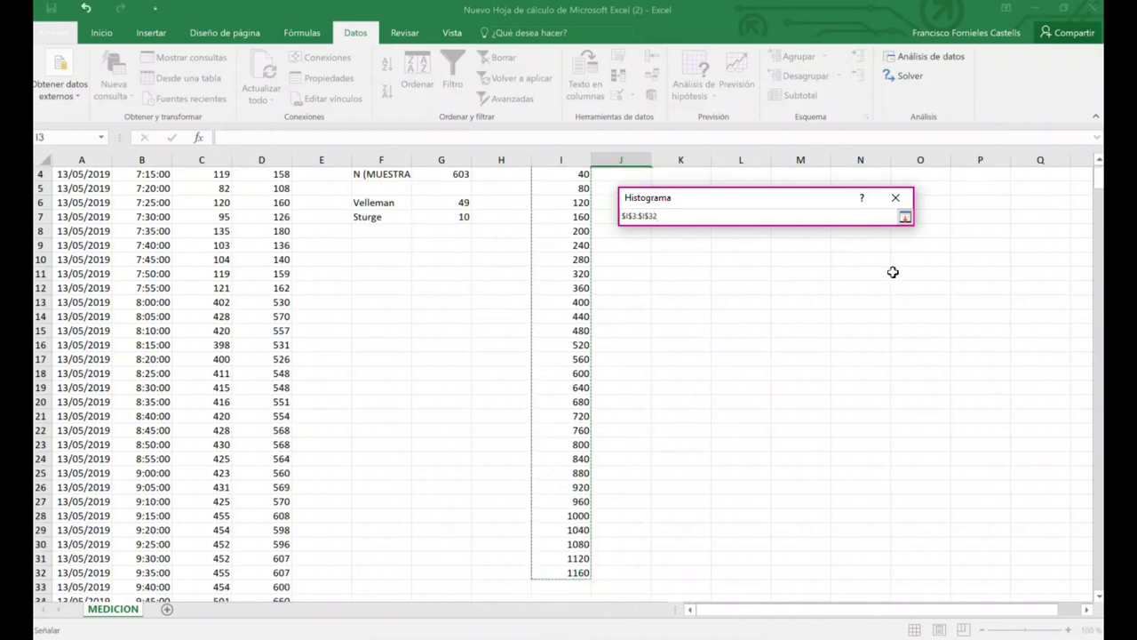
{"action": "left_click", "coordinate": [905, 220]}
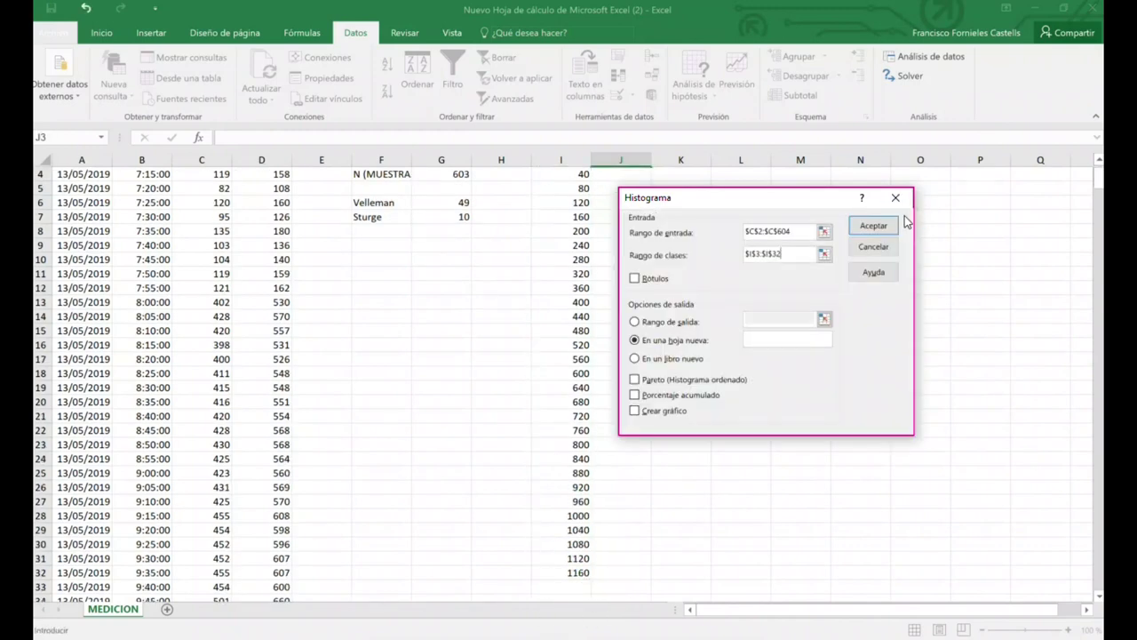
Generate the histogram with output range $N$2, including the cumulative percentage (Porcentaje acumulado) and a chart (Crear gráfico)
{"action": "left_click", "coordinate": [635, 322]}
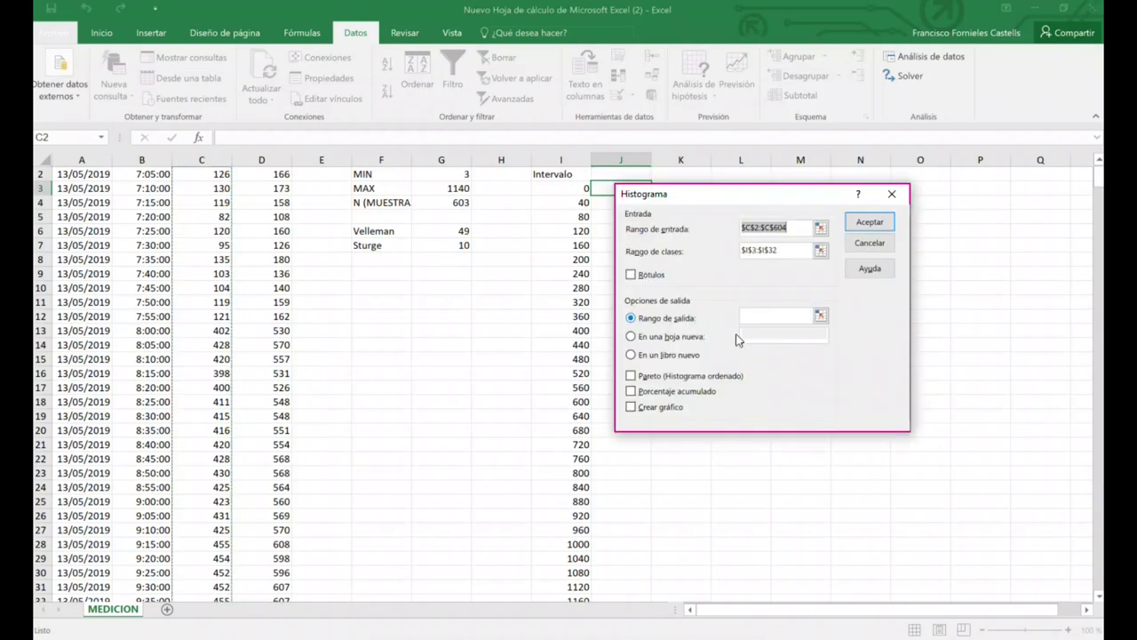
{"action": "left_click", "coordinate": [819, 316]}
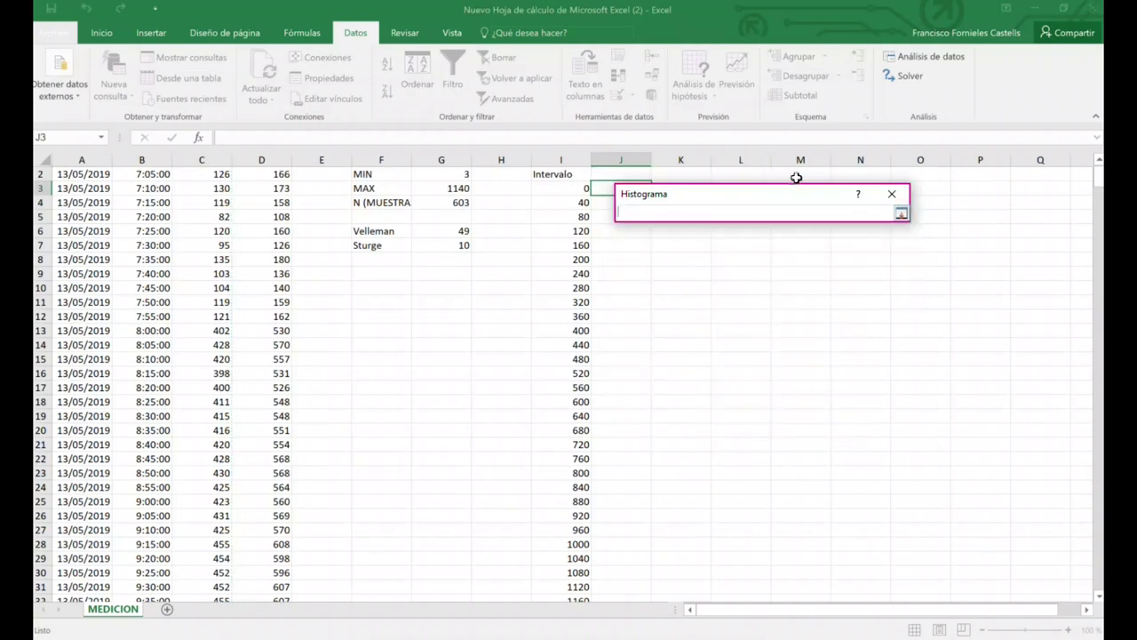
{"action": "left_click", "coordinate": [883, 175]}
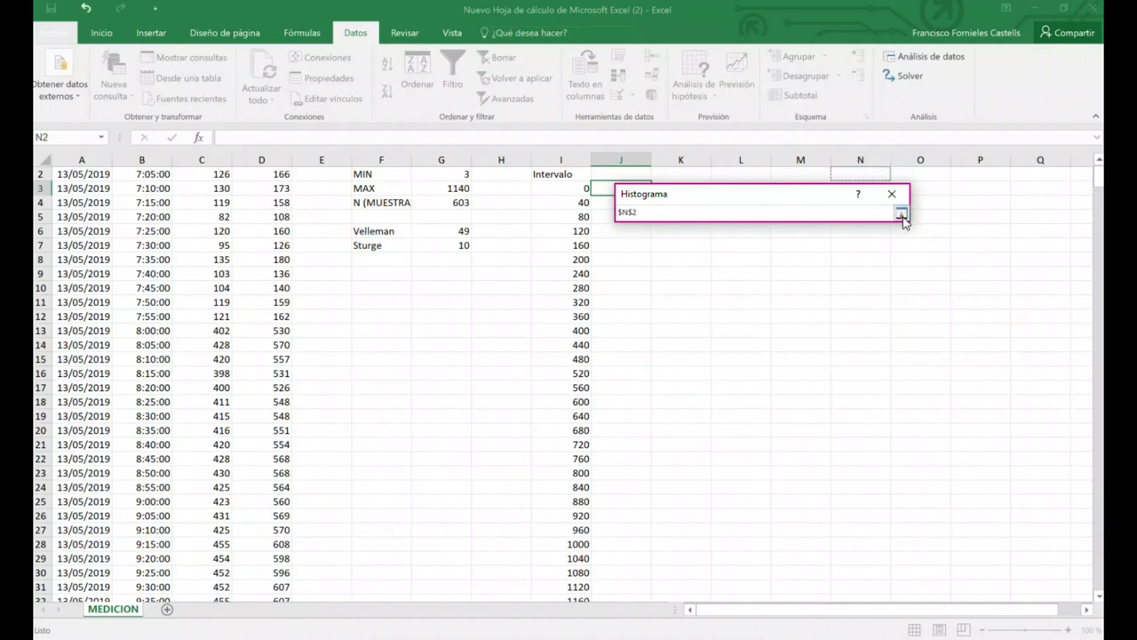
{"action": "left_click", "coordinate": [901, 215]}
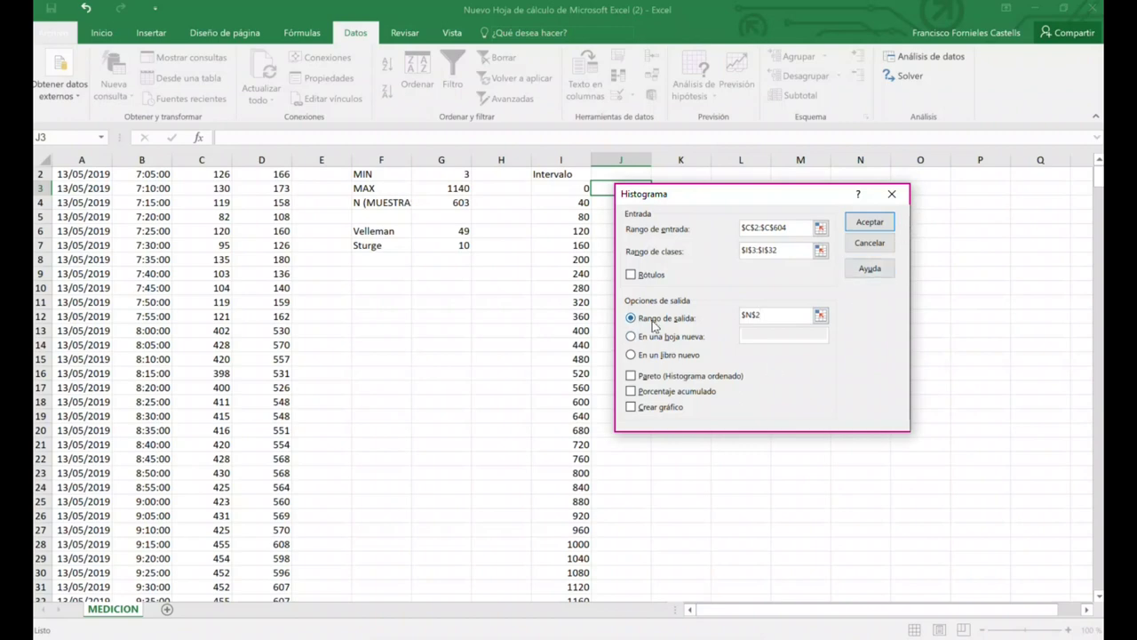
{"action": "left_click", "coordinate": [631, 408]}
{"action": "left_click", "coordinate": [631, 392]}
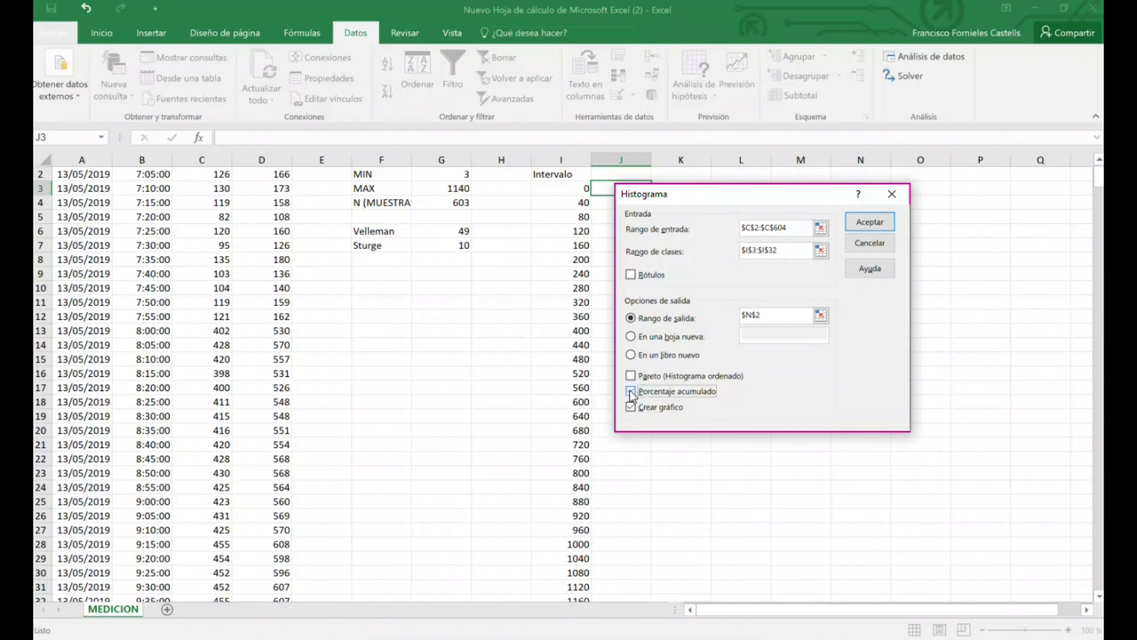
{"action": "left_click", "coordinate": [882, 218]}
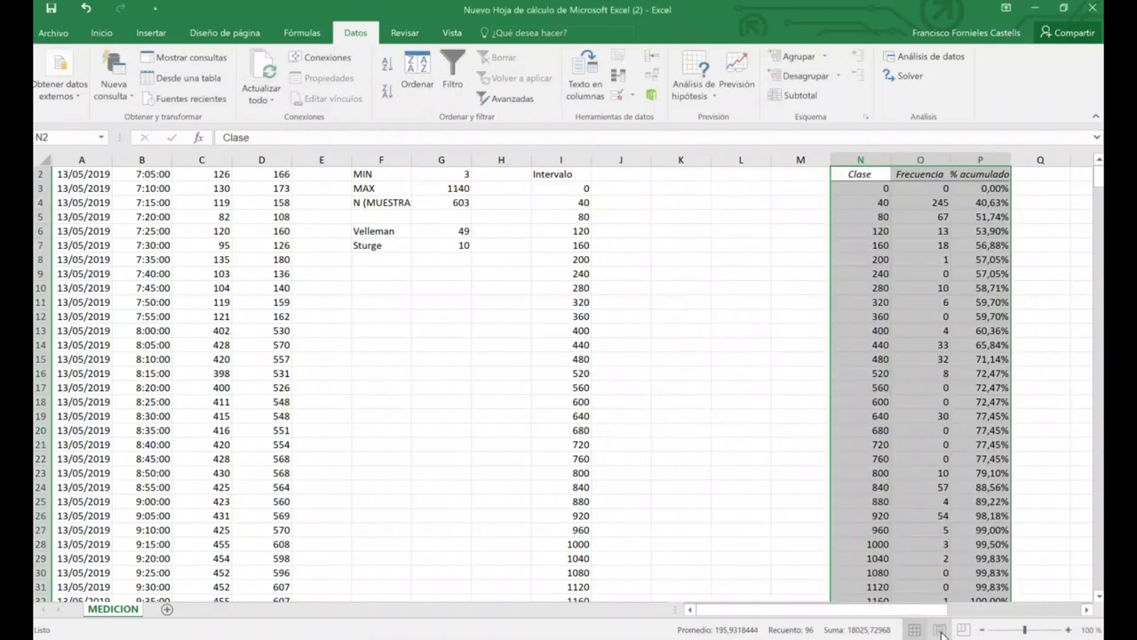
Move the histogram chart below the Velleman and Sturge values, across columns F to L, and enlarge it
{"action": "left_click_drag", "start_coordinate": [924, 615], "coordinate": [995, 607]}
{"action": "left_click_drag", "start_coordinate": [891, 286], "coordinate": [152, 381]}
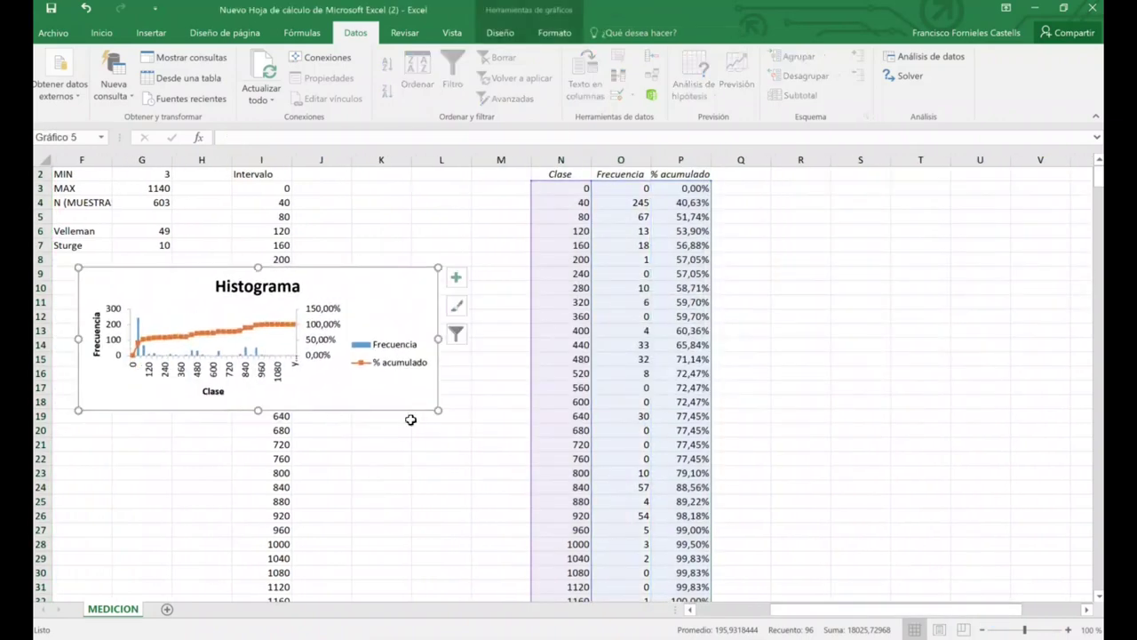
{"action": "left_click_drag", "start_coordinate": [437, 409], "coordinate": [474, 515]}
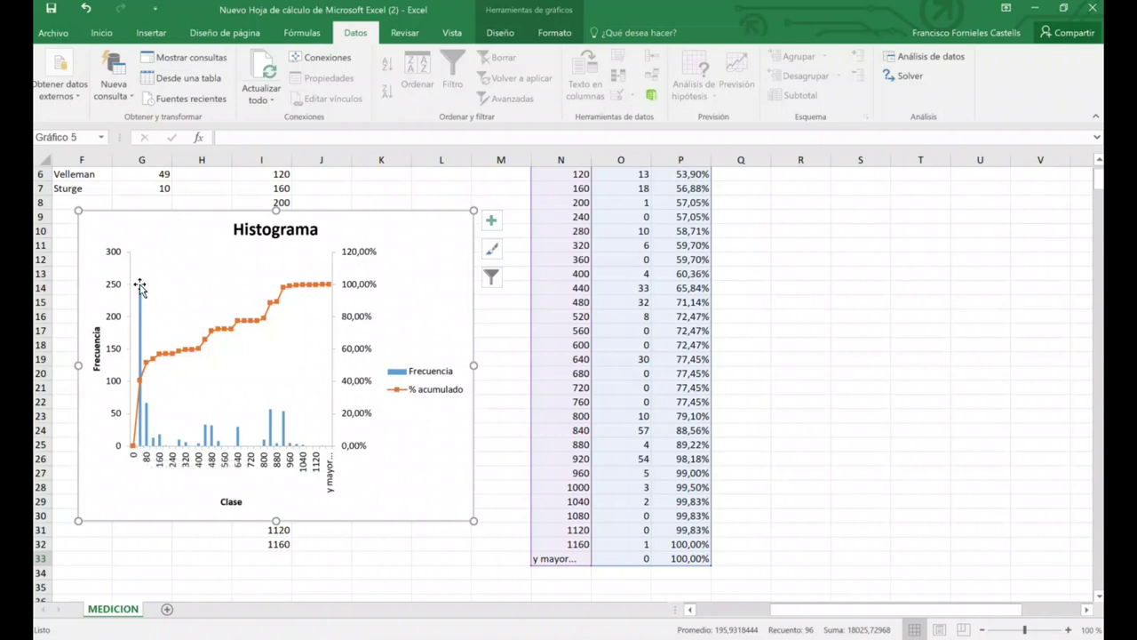
{"action": "mouse_move", "coordinate": [141, 295]}
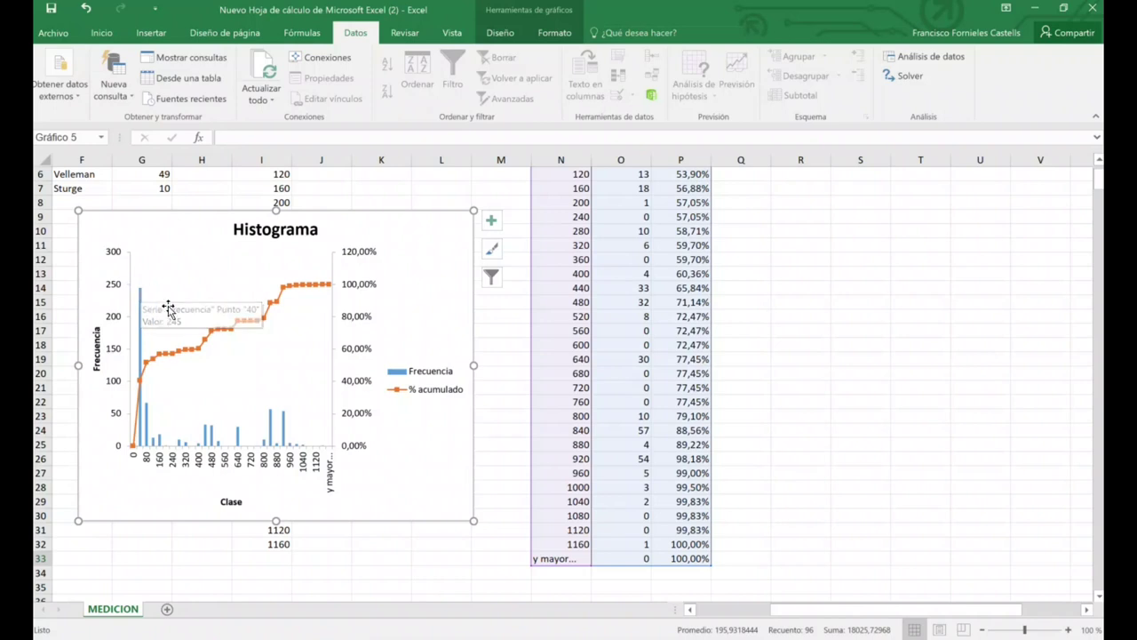
{"action": "mouse_move", "coordinate": [148, 409]}
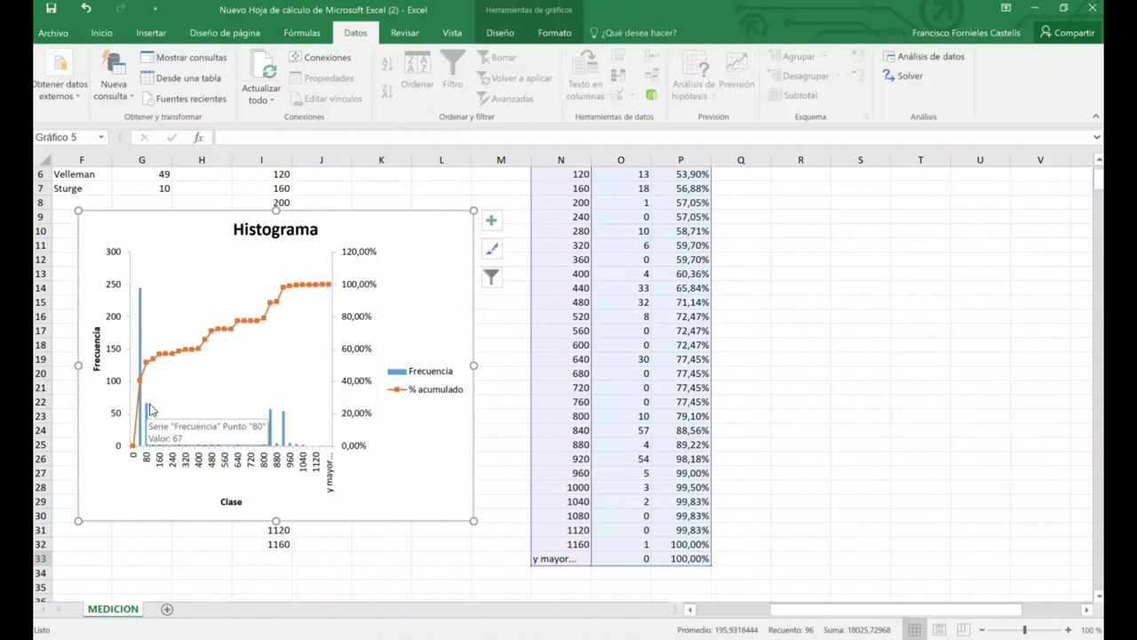
{"action": "mouse_move", "coordinate": [273, 418]}
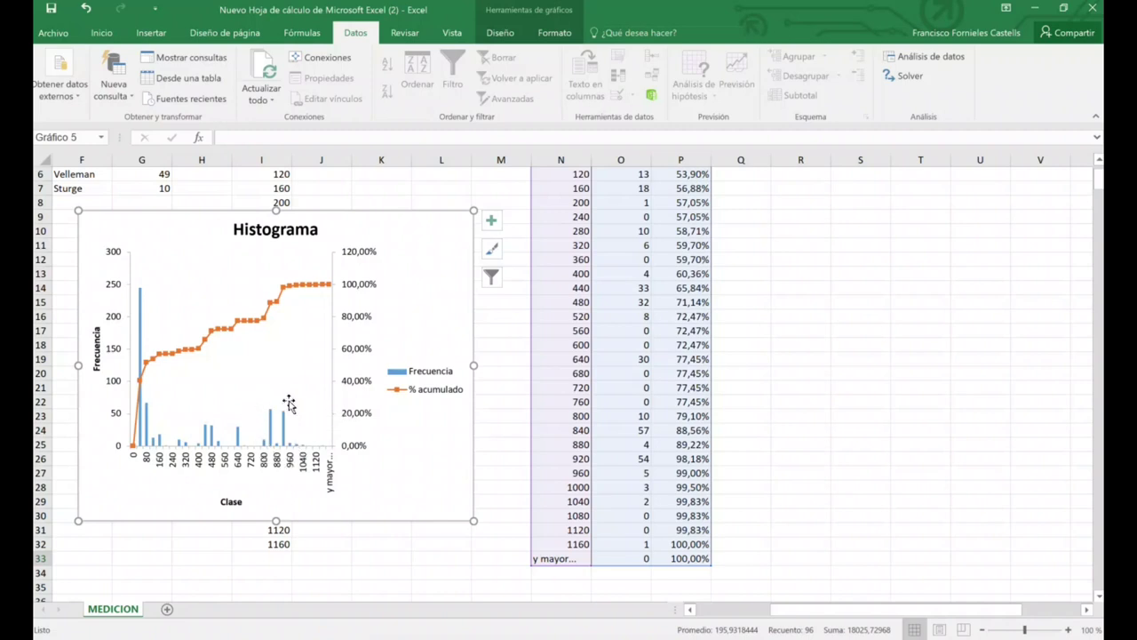
{"action": "mouse_move", "coordinate": [273, 416]}
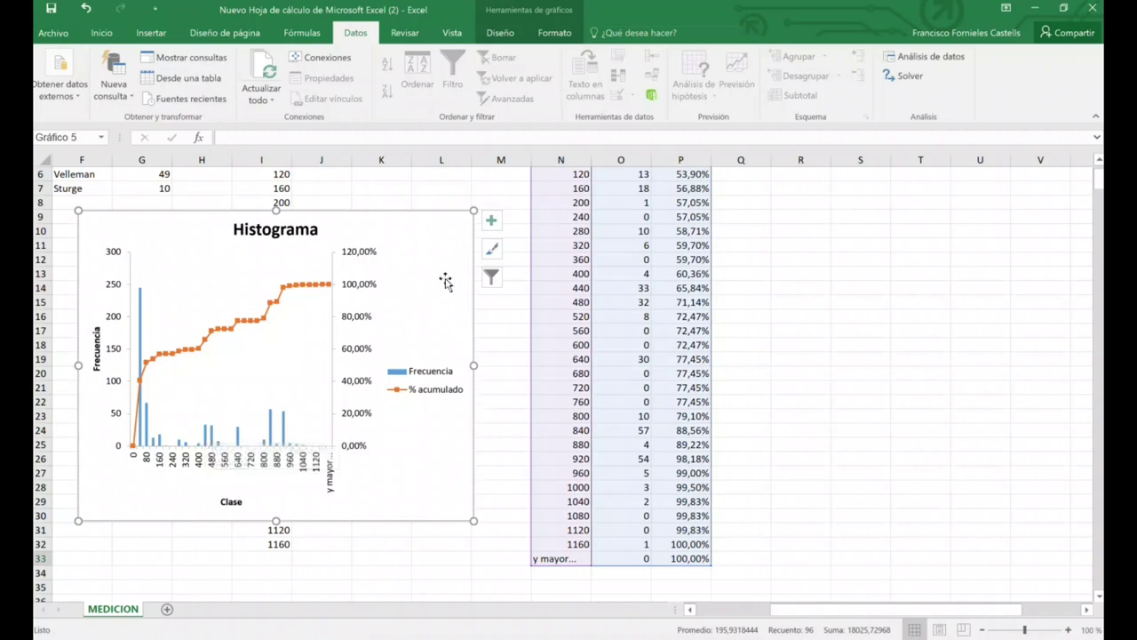
{"action": "mouse_move", "coordinate": [434, 227]}
{"action": "left_mouse_down"}
{"action": "mouse_move", "coordinate": [436, 376]}
{"action": "mouse_move", "coordinate": [433, 266]}
{"action": "left_mouse_up"}
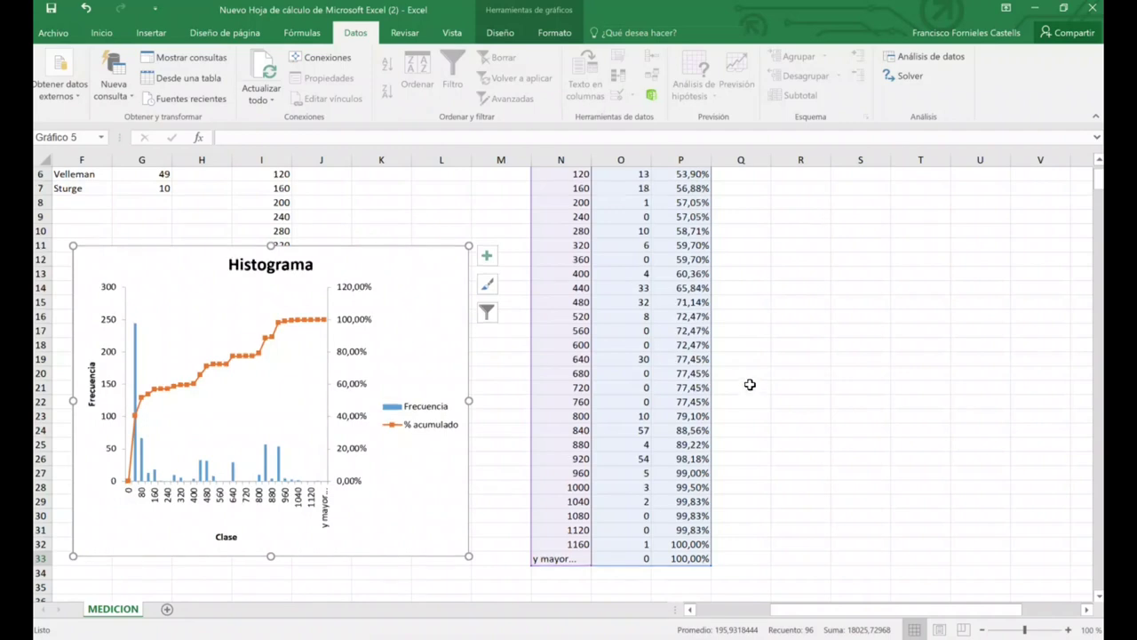
Add the column heading "acu rel" in Q2, beside % acumulado
{"action": "scroll", "coordinate": [751, 396], "scroll_direction": "up", "scroll_amount": 2}
{"action": "left_click", "coordinate": [742, 229]}
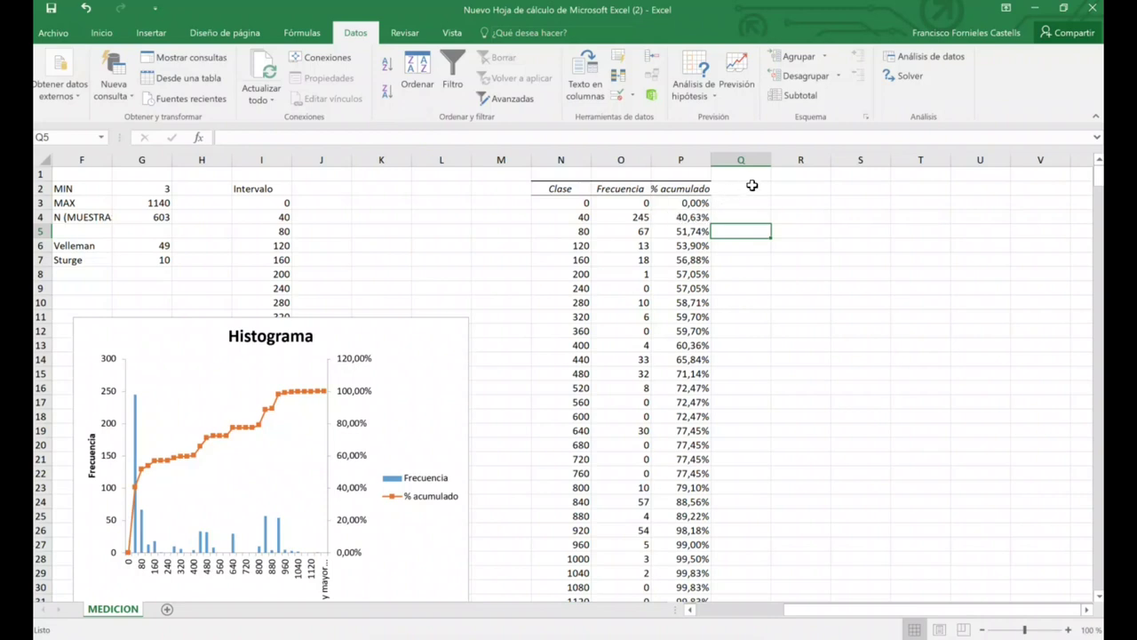
{"action": "left_click", "coordinate": [752, 185]}
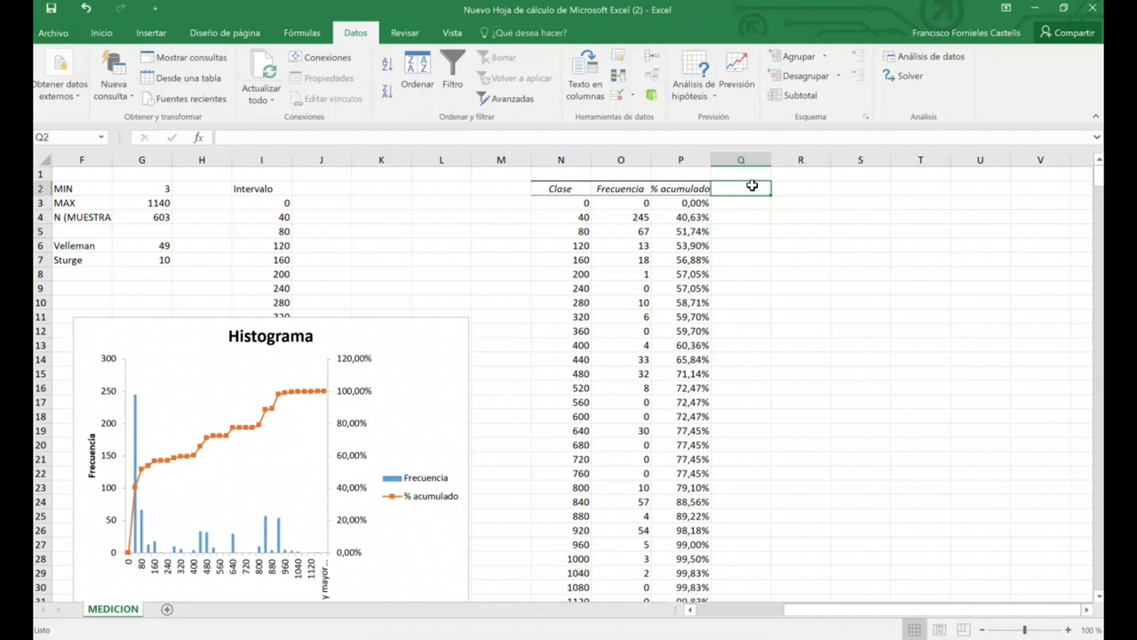
{"action": "type", "text": "acu re"}
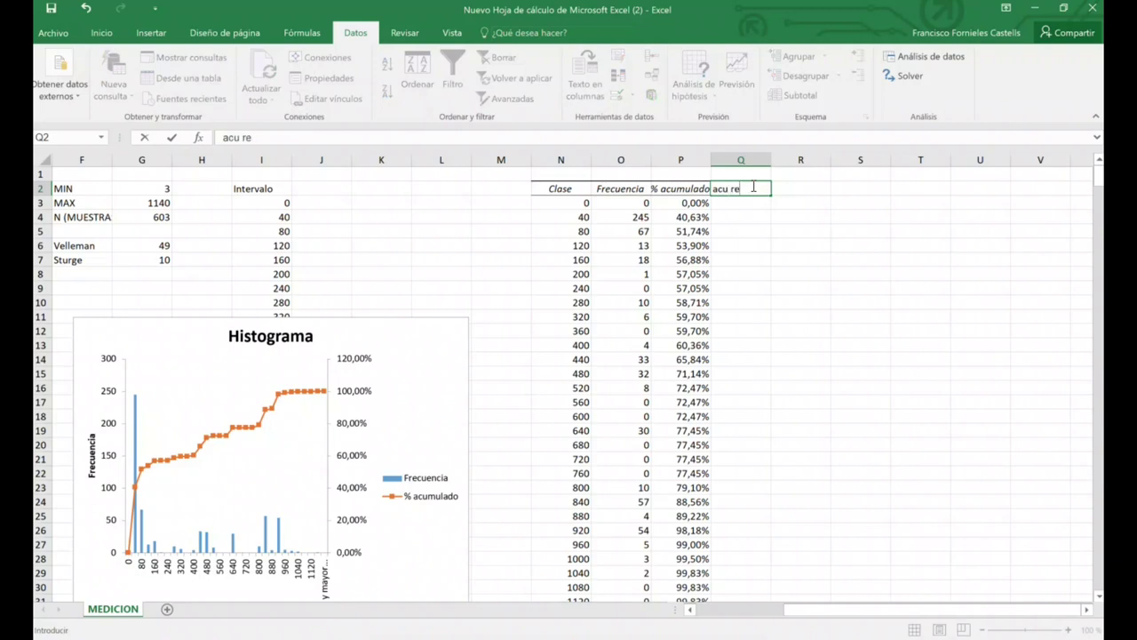
{"action": "key", "text": "Return"}
{"action": "key", "text": "Return"}
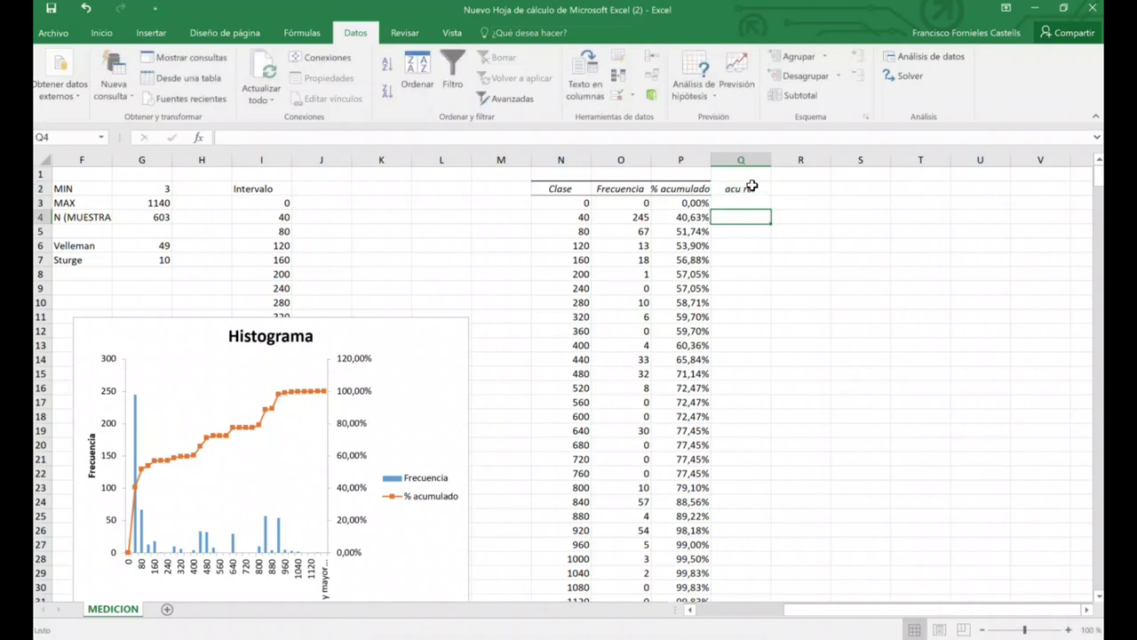
Calculate the relative percentages by entering =P4-P3 in Q4 and filling the formula down to Q33
{"action": "type", "text": "="}
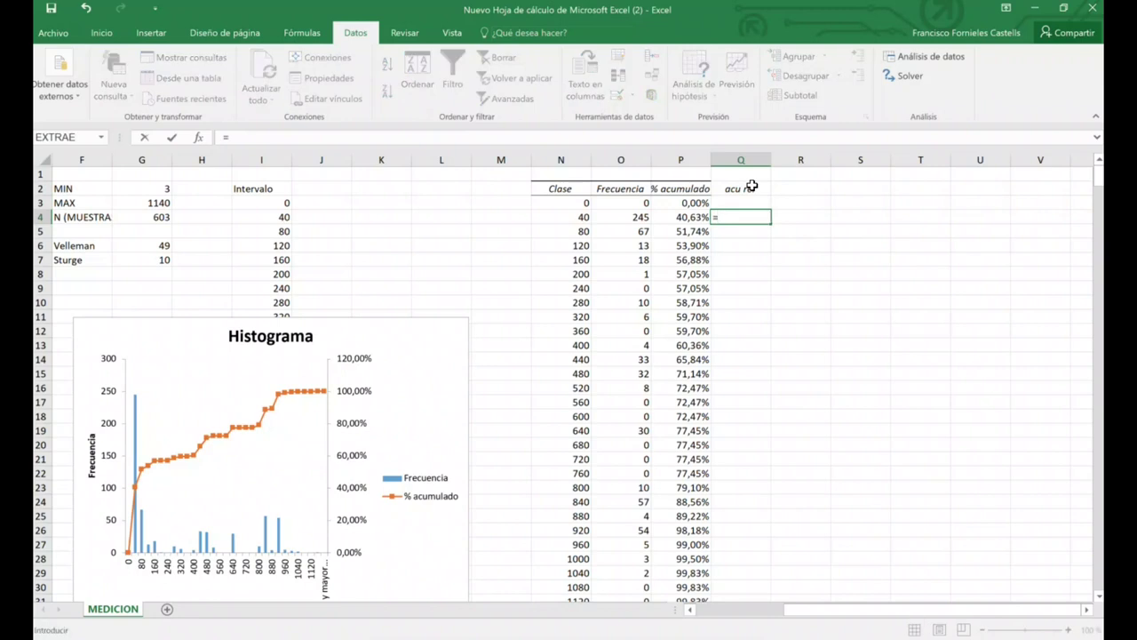
{"action": "left_click", "coordinate": [682, 217]}
{"action": "type", "text": "-"}
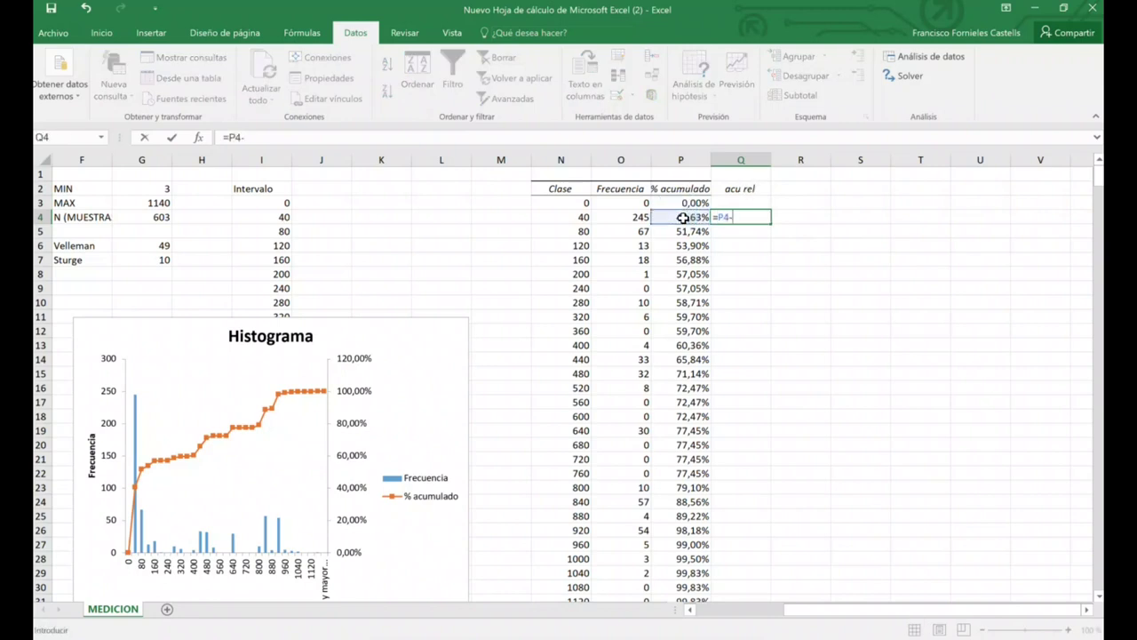
{"action": "left_click", "coordinate": [682, 203]}
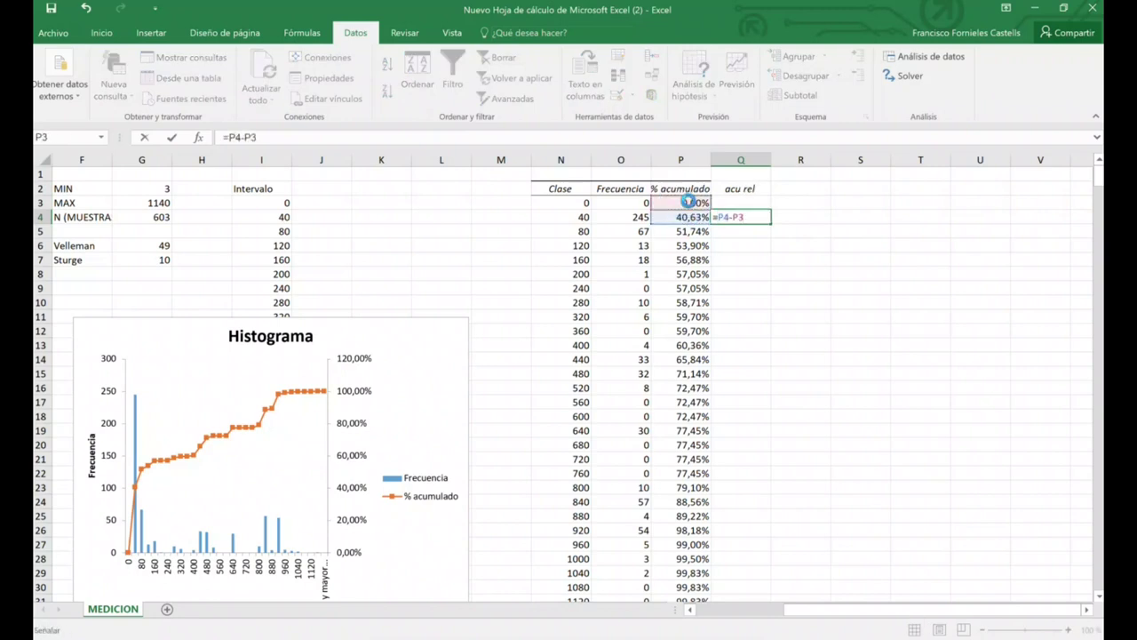
{"action": "key", "text": "Return"}
{"action": "left_click", "coordinate": [752, 217]}
{"action": "left_click_drag", "start_coordinate": [770, 224], "coordinate": [752, 579]}
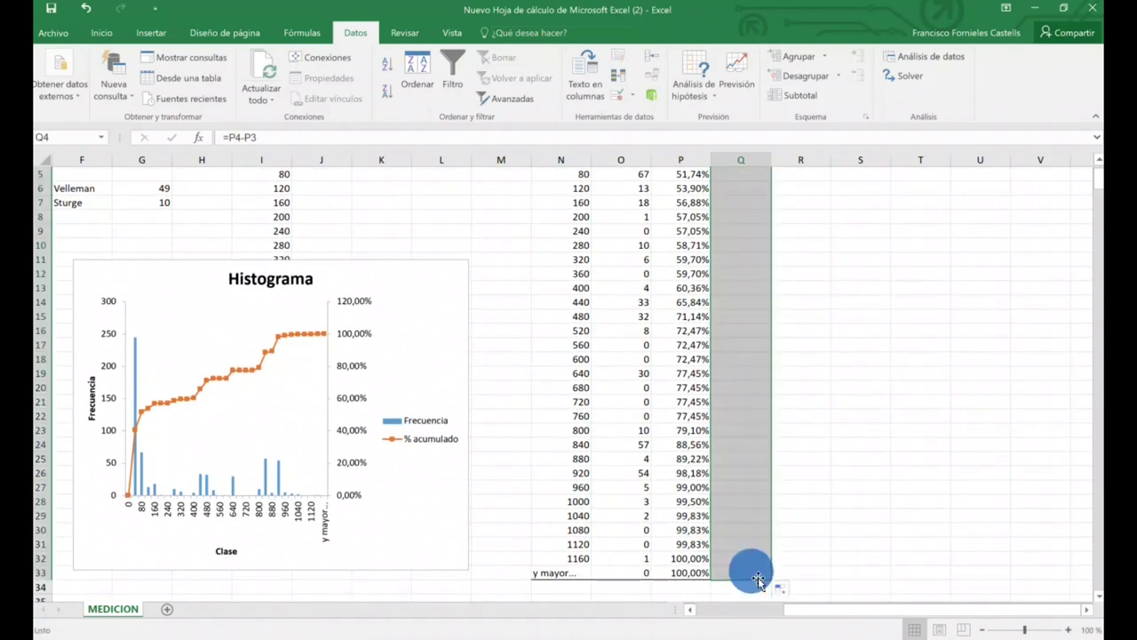
{"action": "scroll", "coordinate": [796, 528], "scroll_direction": "up", "scroll_amount": 2}
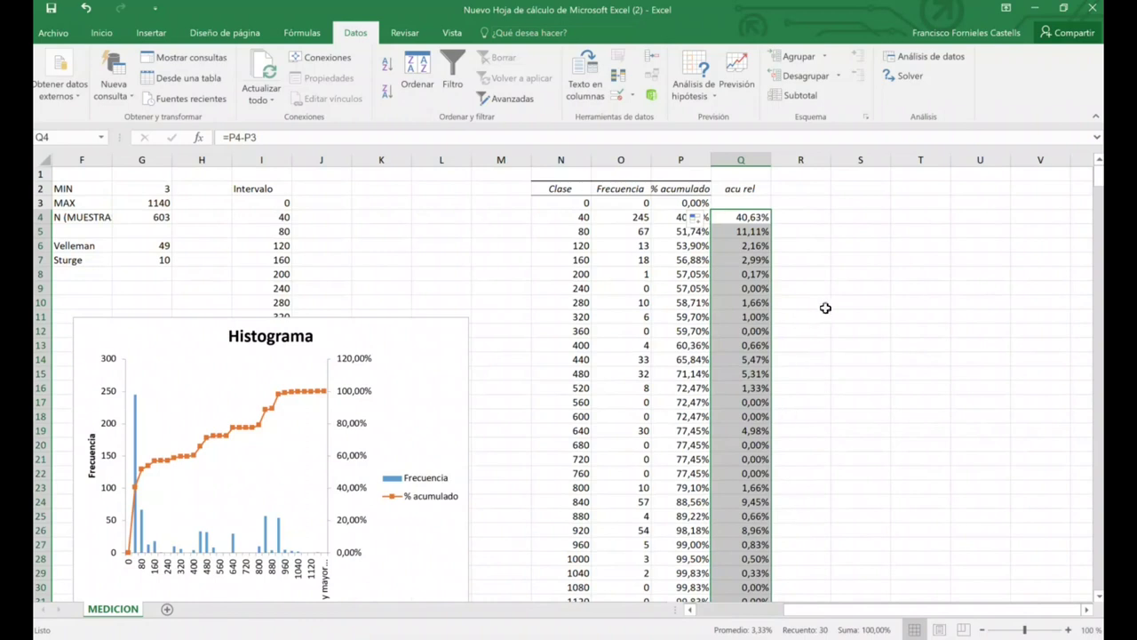
{"action": "left_click", "coordinate": [853, 257]}
Highlight the acu rel cells Q4:Q5 with a green fill
{"action": "left_click_drag", "start_coordinate": [752, 217], "coordinate": [754, 230]}
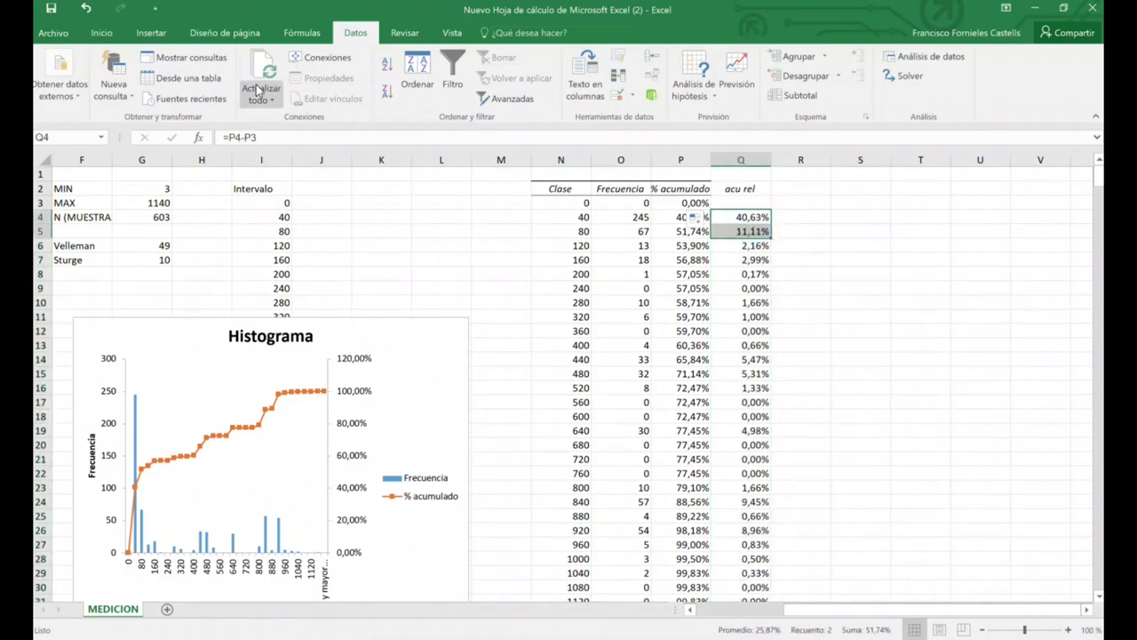
{"action": "left_click", "coordinate": [114, 34]}
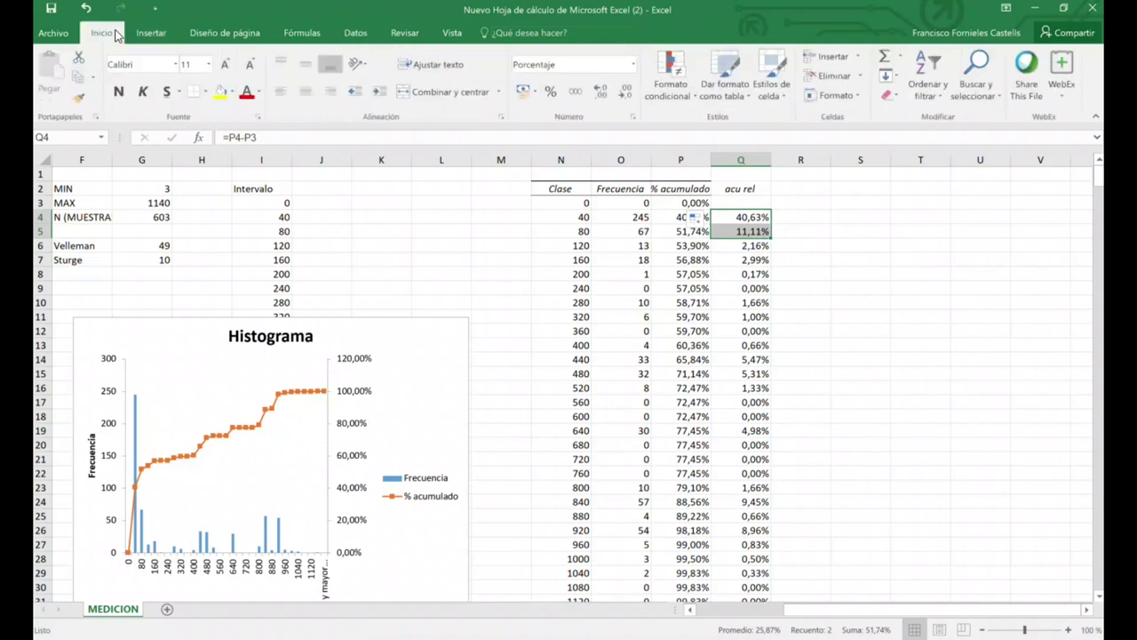
{"action": "left_click", "coordinate": [231, 91]}
{"action": "left_click", "coordinate": [316, 123]}
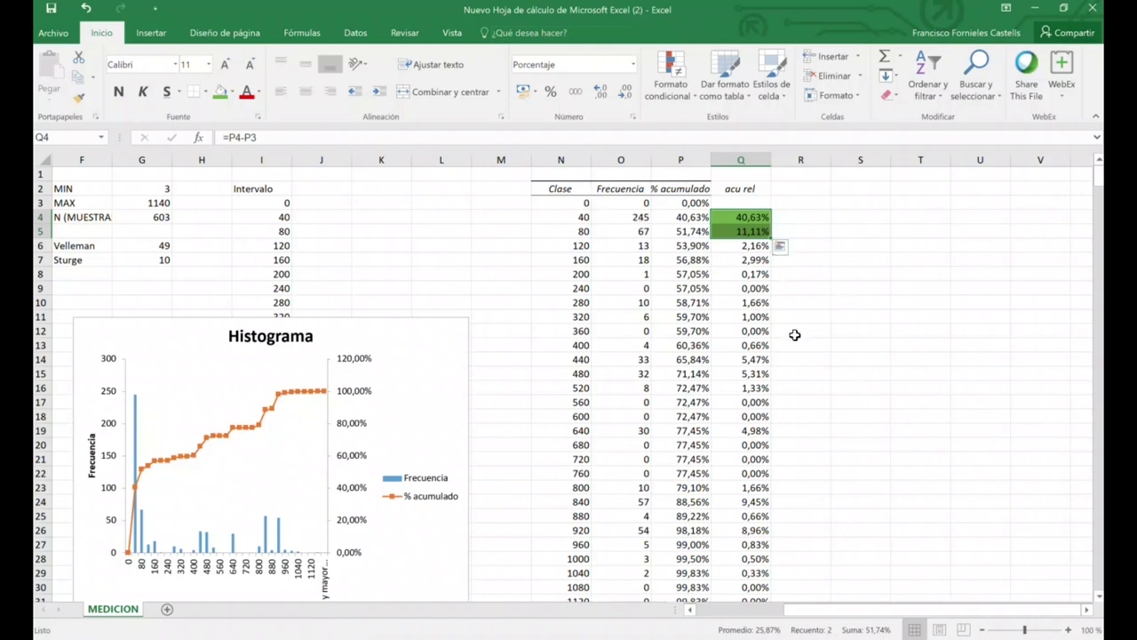
Apply the same green fill to Q24, the acu rel value for class 840
{"action": "scroll", "coordinate": [795, 333], "scroll_direction": "down", "scroll_amount": 1}
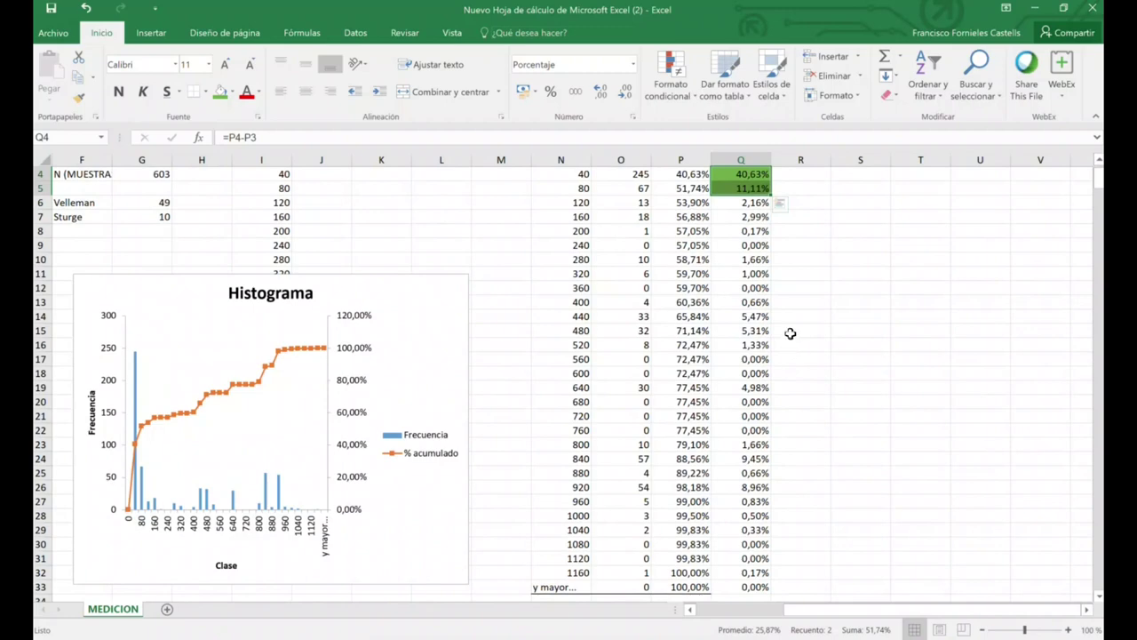
{"action": "left_click", "coordinate": [758, 460]}
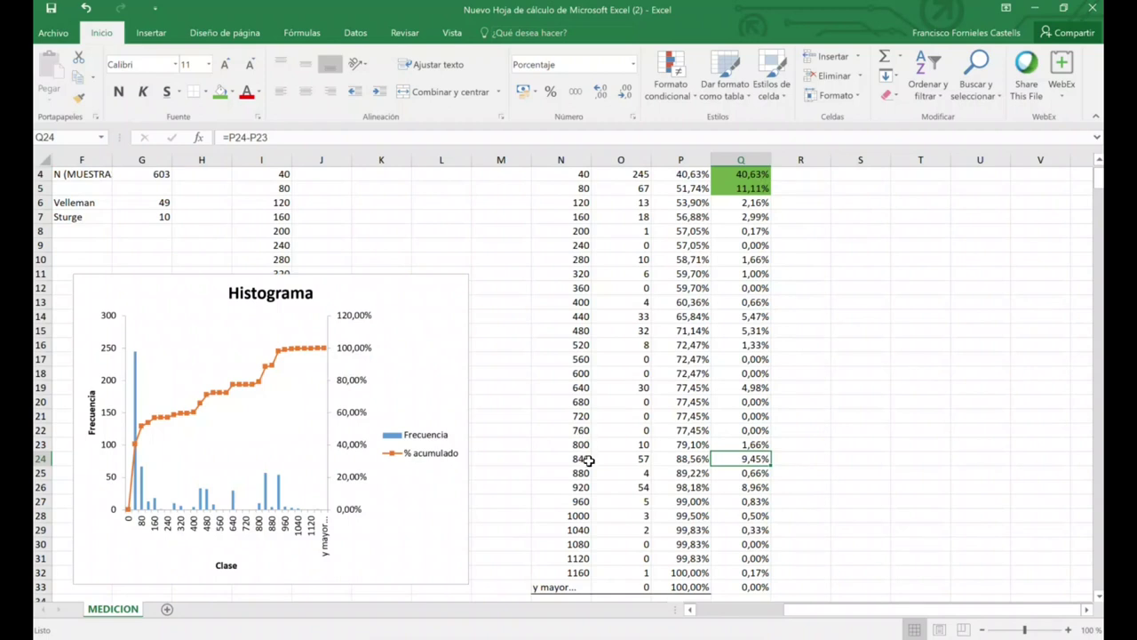
{"action": "left_click", "coordinate": [215, 93]}
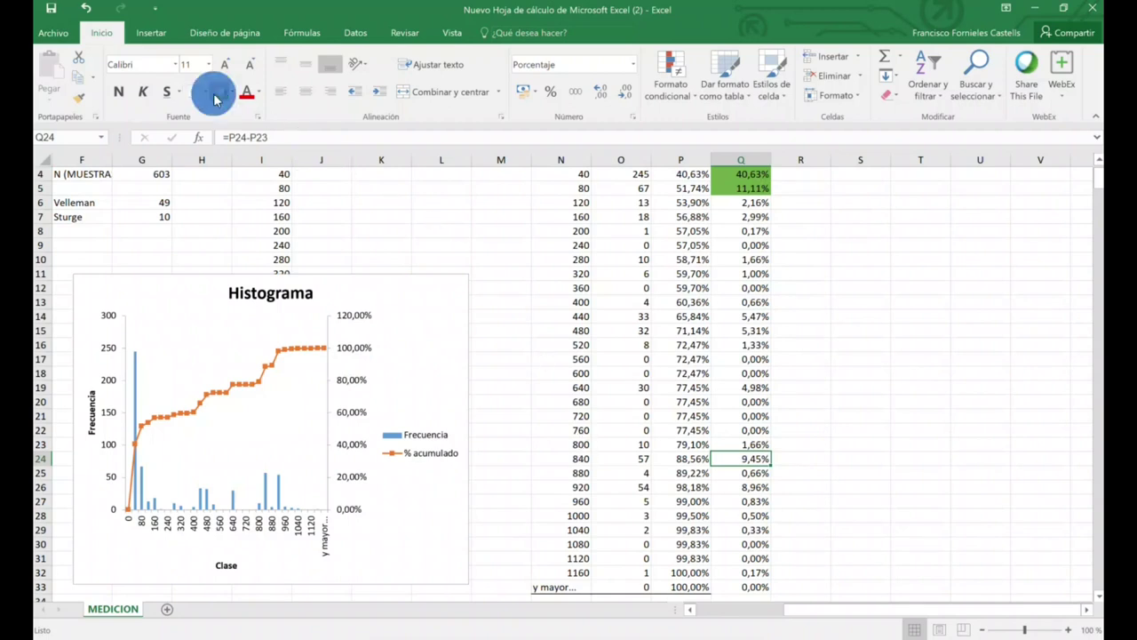
Apply the green fill to the acu rel cells Q26 and Q14:Q15
{"action": "left_click", "coordinate": [756, 485]}
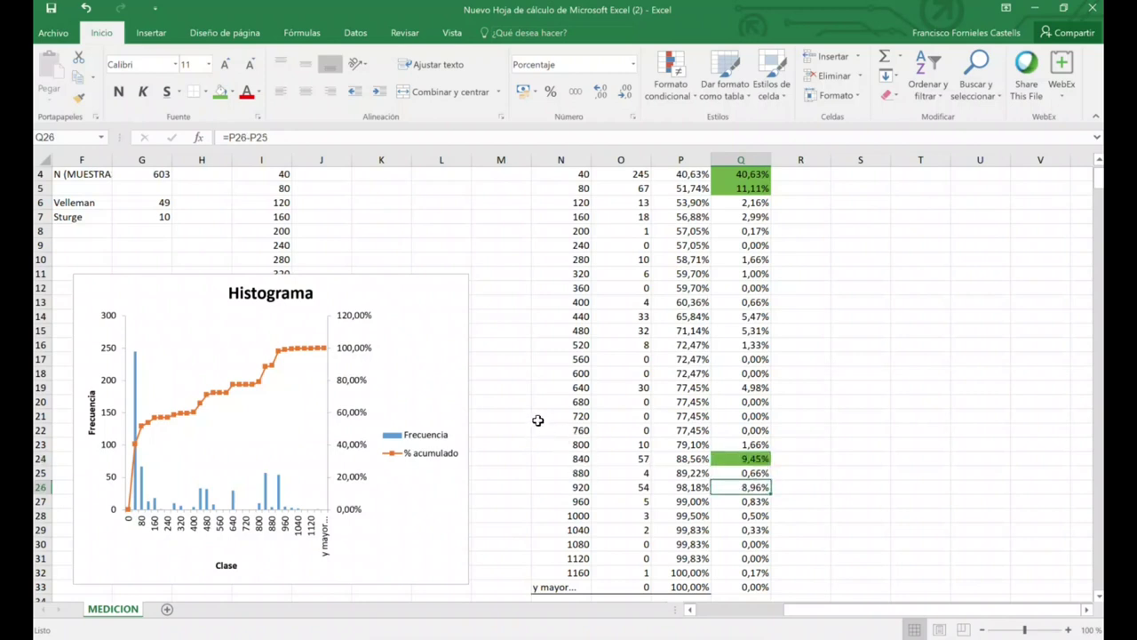
{"action": "left_click", "coordinate": [220, 92]}
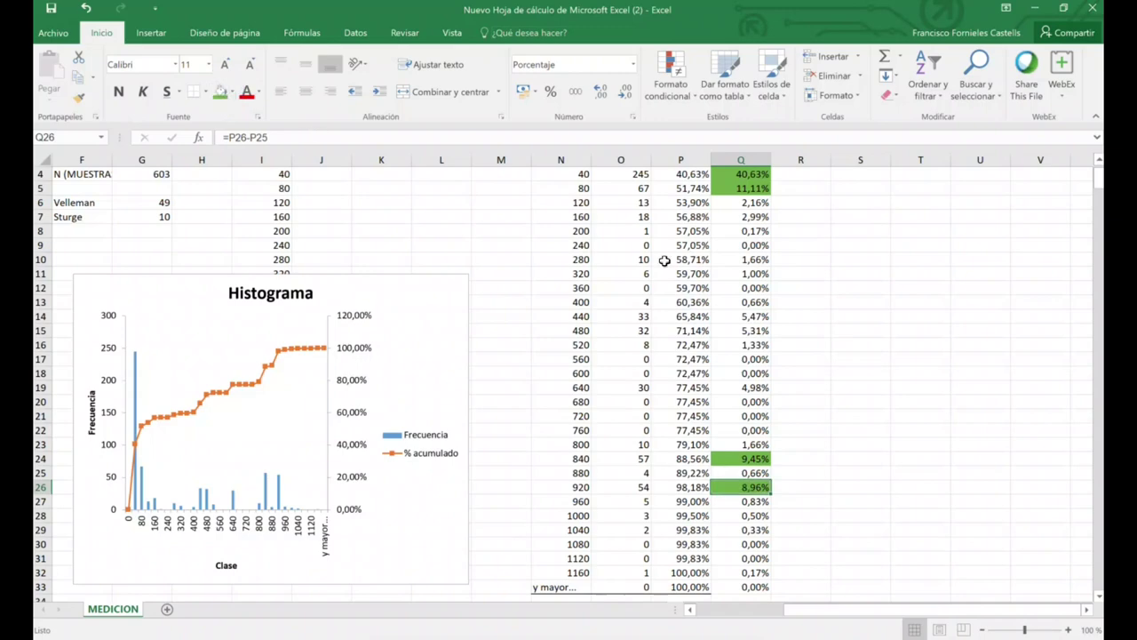
{"action": "left_click_drag", "start_coordinate": [753, 316], "coordinate": [761, 329]}
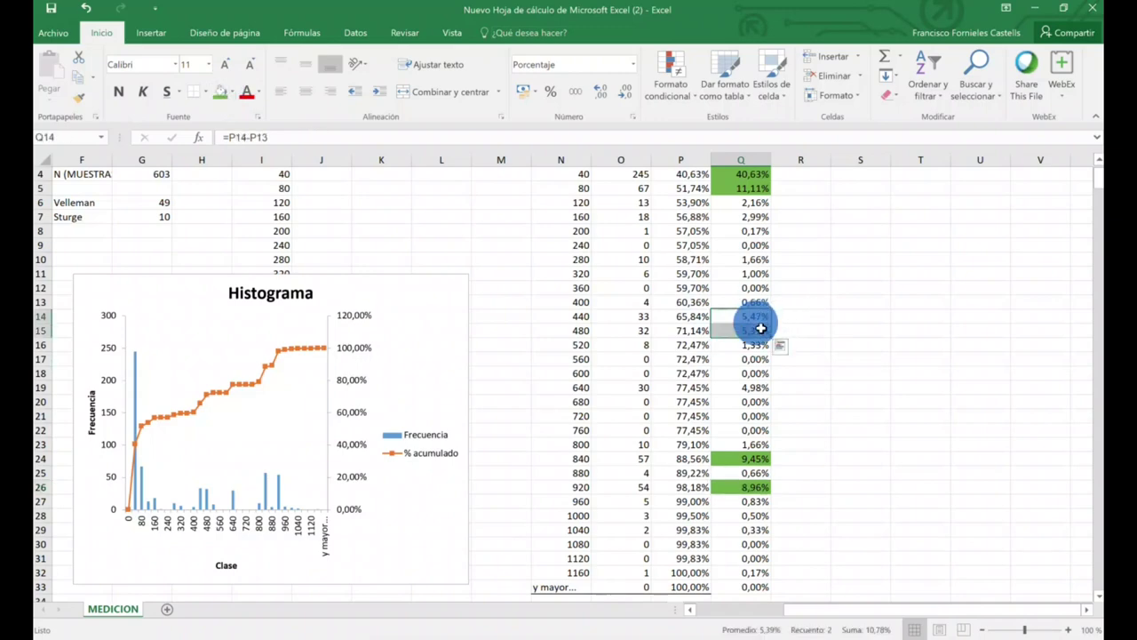
{"action": "left_click", "coordinate": [220, 92]}
Add the column heading pondera in R2, beside acu rel
{"action": "scroll", "coordinate": [843, 327], "scroll_direction": "up", "scroll_amount": 1}
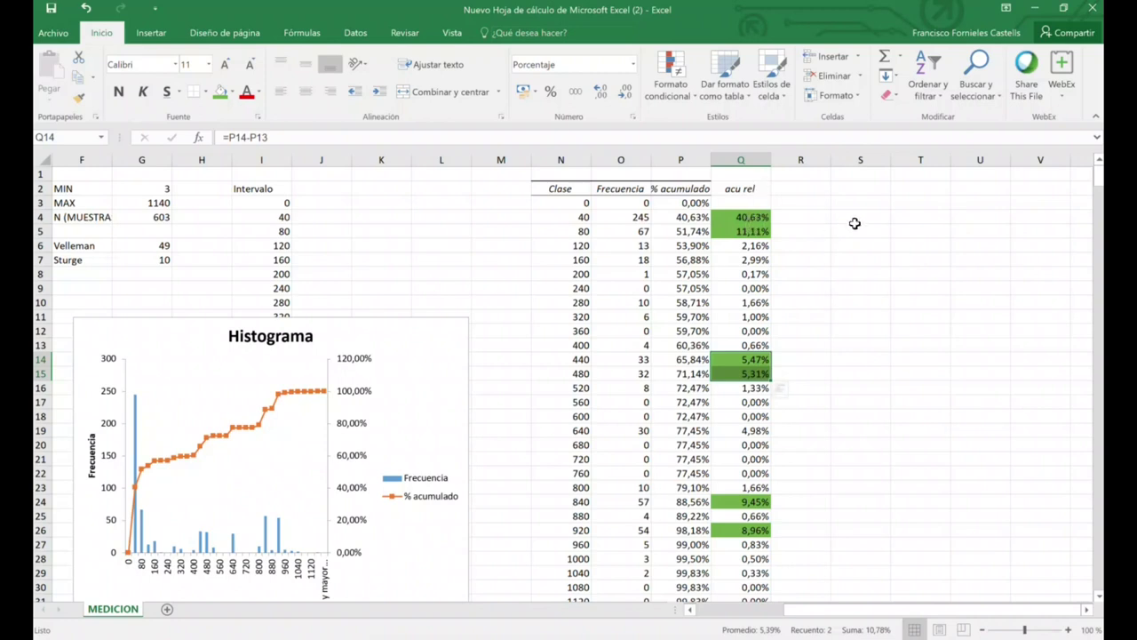
{"action": "left_click", "coordinate": [813, 188]}
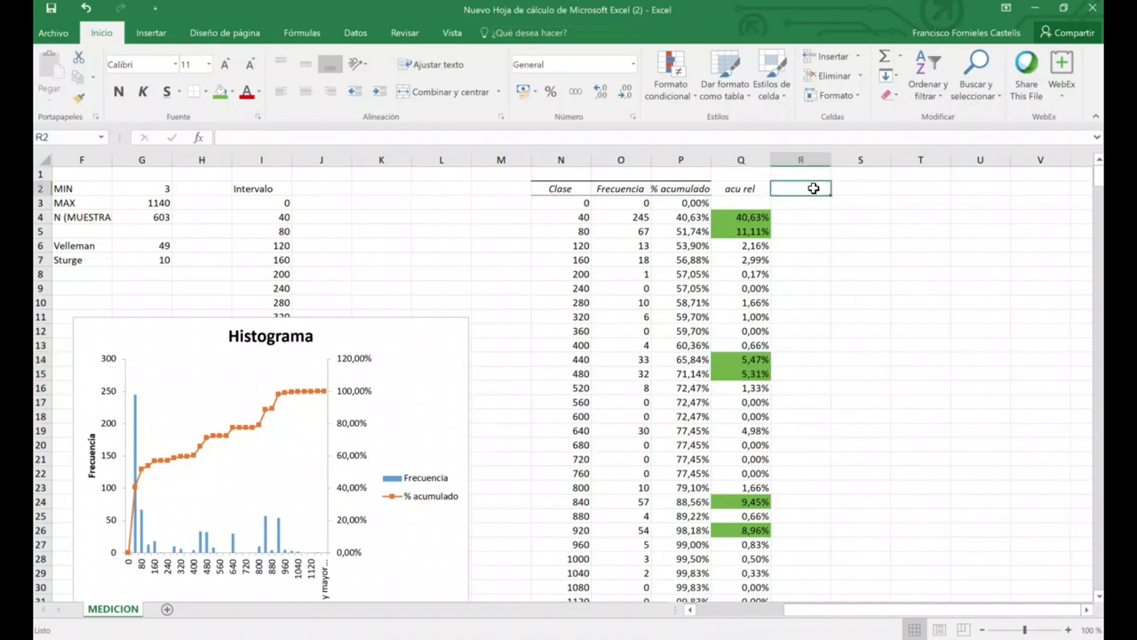
{"action": "type", "text": "pondera"}
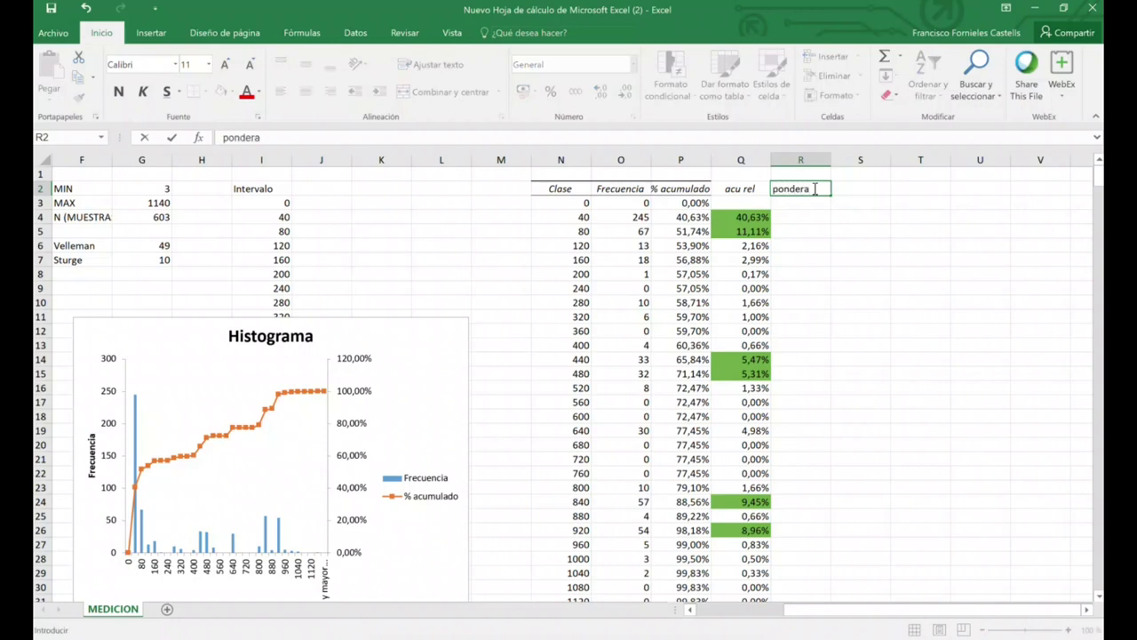
{"action": "key", "text": "Return"}
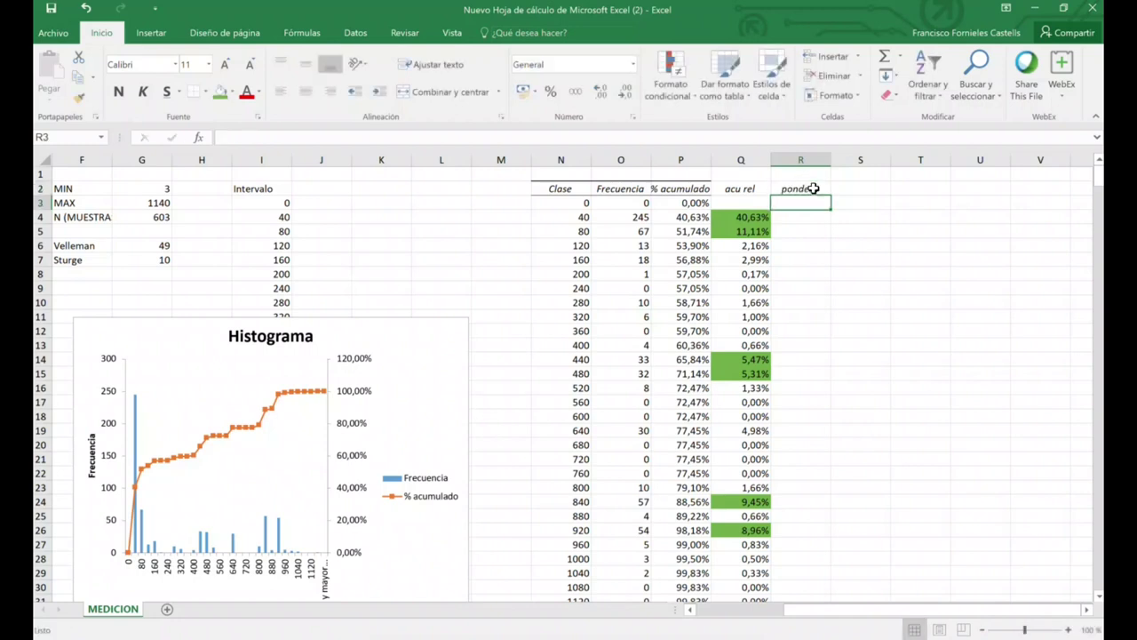
Narrow the Histograma chart so that it ends within column K, leaving column L uncovered
{"action": "left_click", "coordinate": [439, 330]}
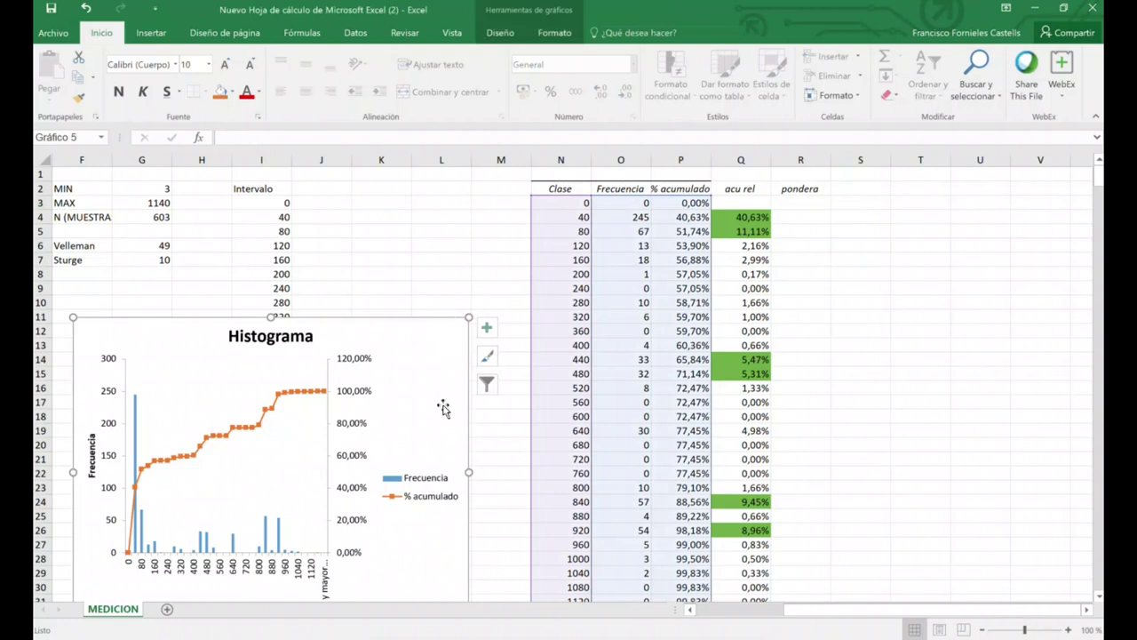
{"action": "left_click_drag", "start_coordinate": [468, 471], "coordinate": [400, 473]}
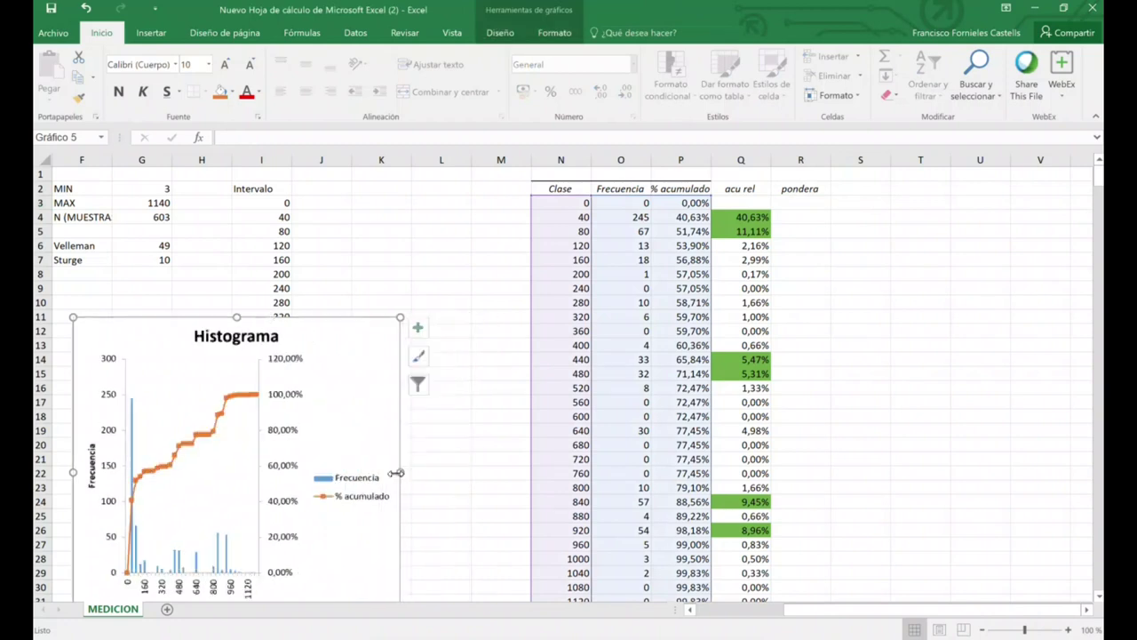
{"action": "left_click", "coordinate": [583, 217]}
List the lower class limits in column L by entering 0 in L4 and =N4 in L5, filled down to L32
{"action": "left_click", "coordinate": [464, 220]}
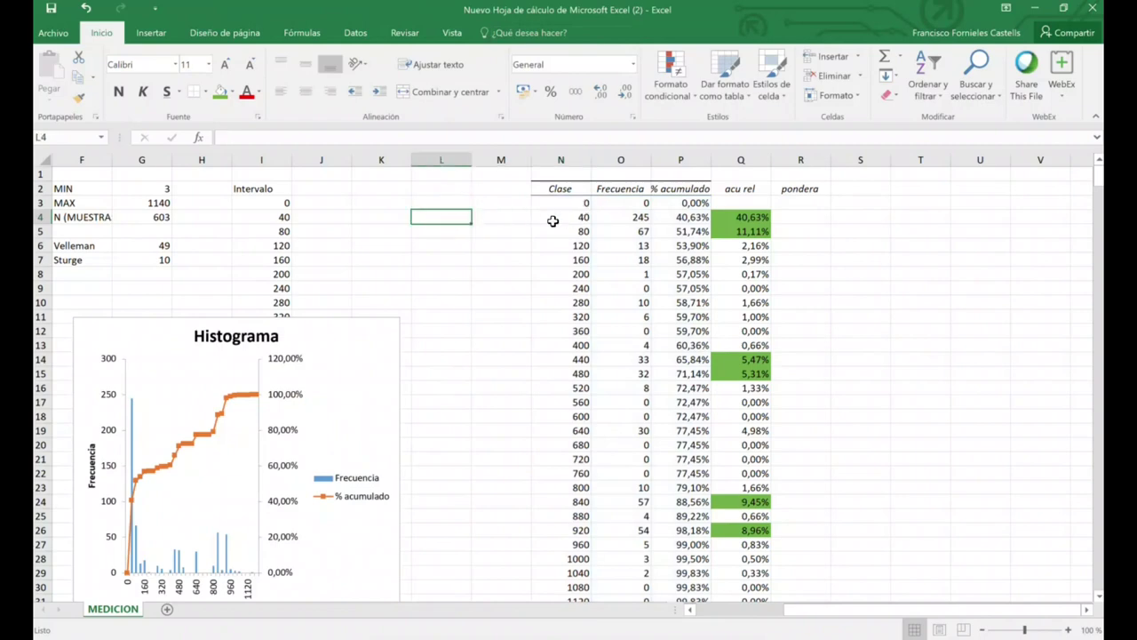
{"action": "type", "text": "0"}
{"action": "key", "text": "Return"}
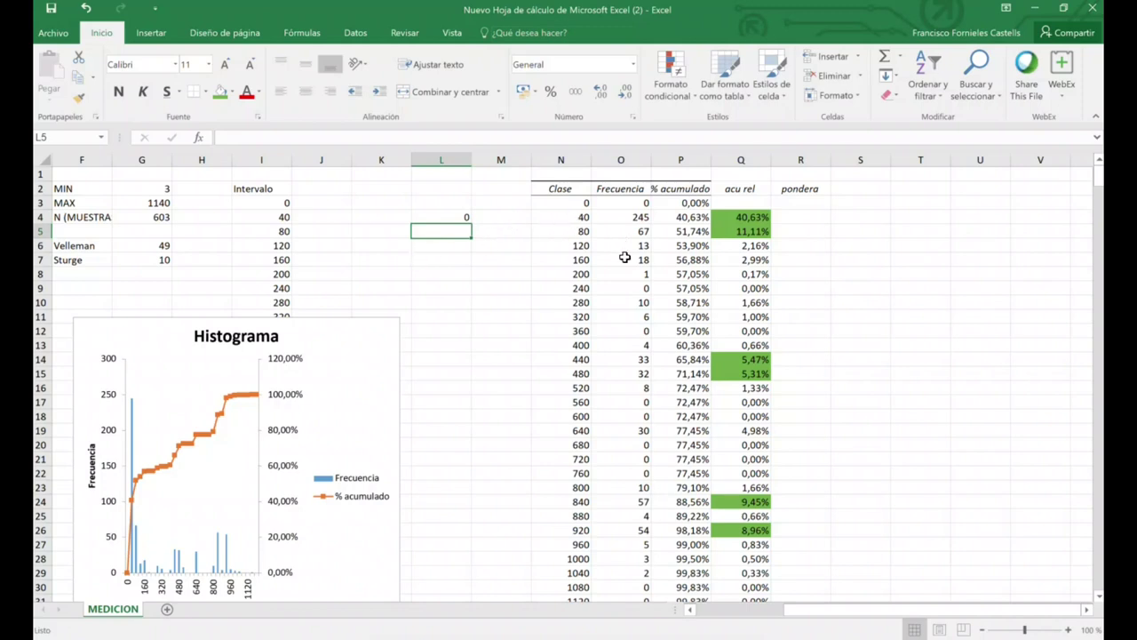
{"action": "type", "text": "="}
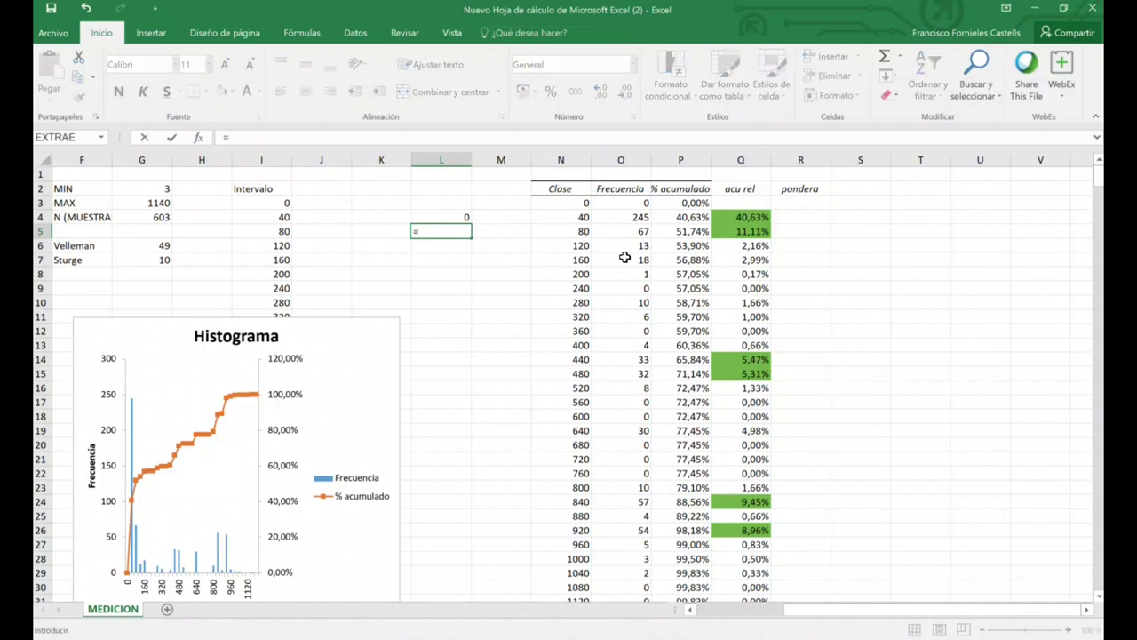
{"action": "left_click", "coordinate": [581, 216]}
{"action": "key", "text": "Return"}
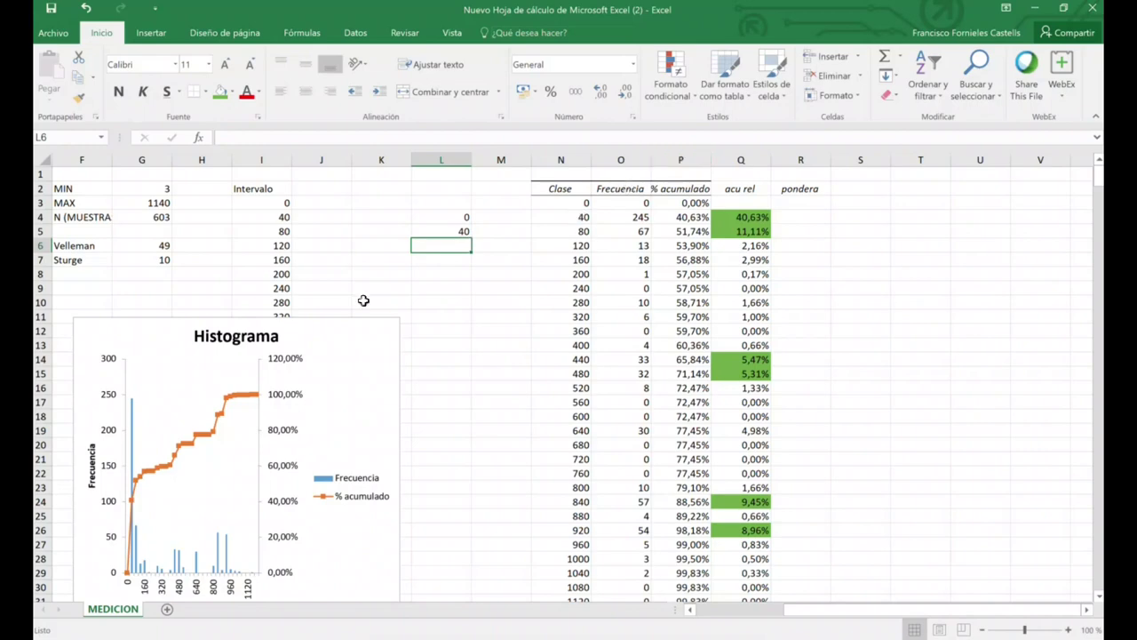
{"action": "left_click", "coordinate": [465, 231]}
{"action": "left_click_drag", "start_coordinate": [471, 238], "coordinate": [464, 460]}
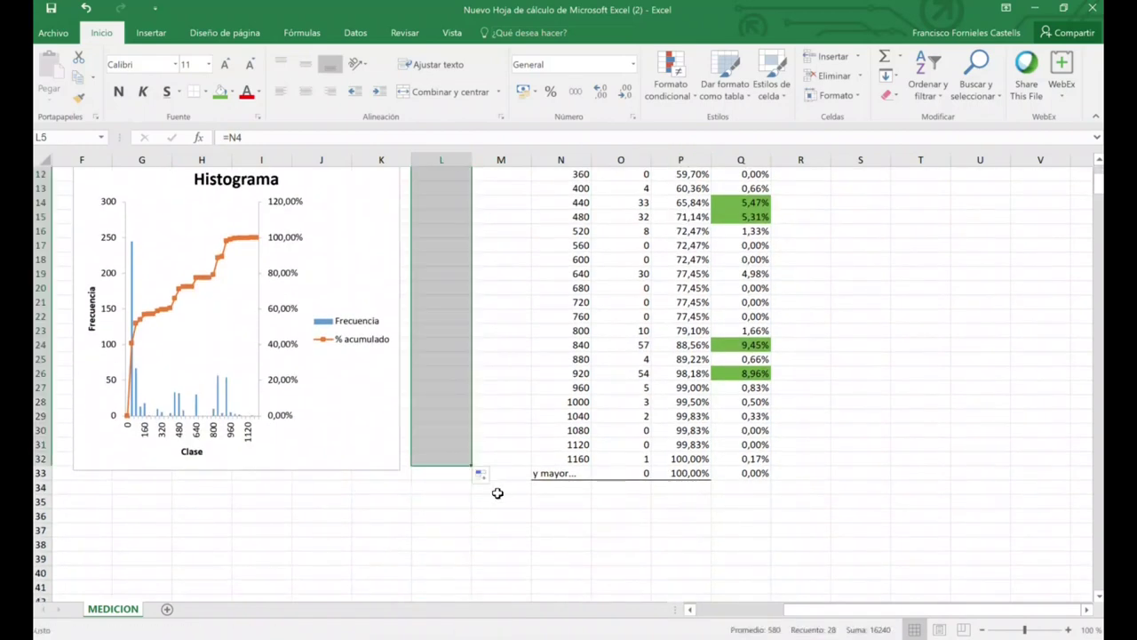
{"action": "scroll", "coordinate": [485, 518], "scroll_direction": "up", "scroll_amount": 4}
Add the column heading intermedio in M3, above the empty column next to the class limits
{"action": "left_click", "coordinate": [501, 217]}
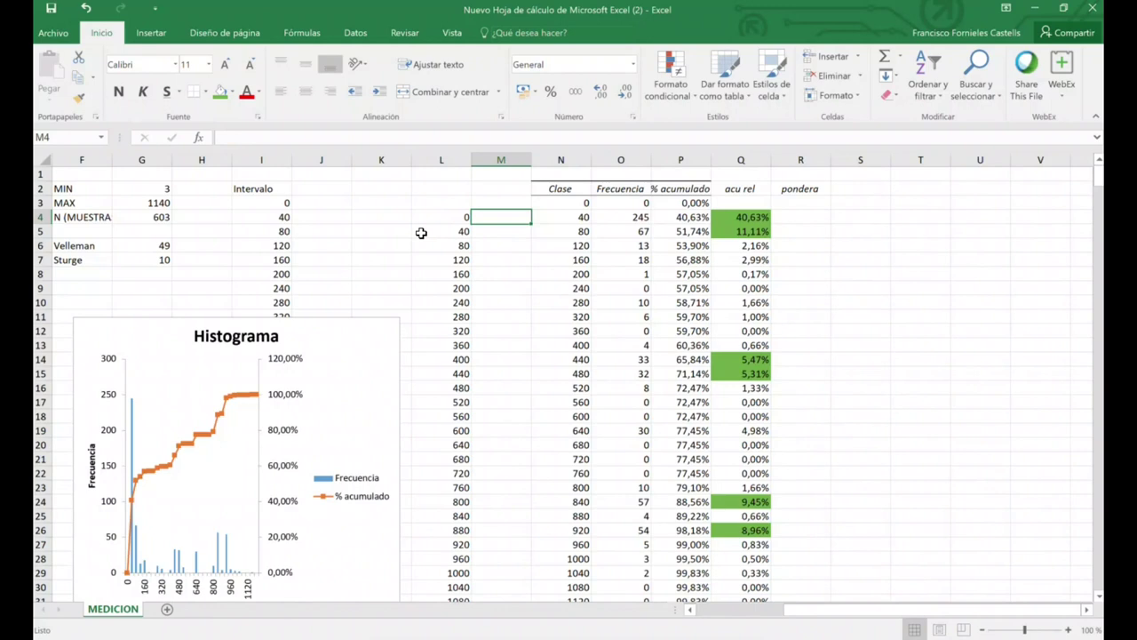
{"action": "left_click", "coordinate": [516, 200]}
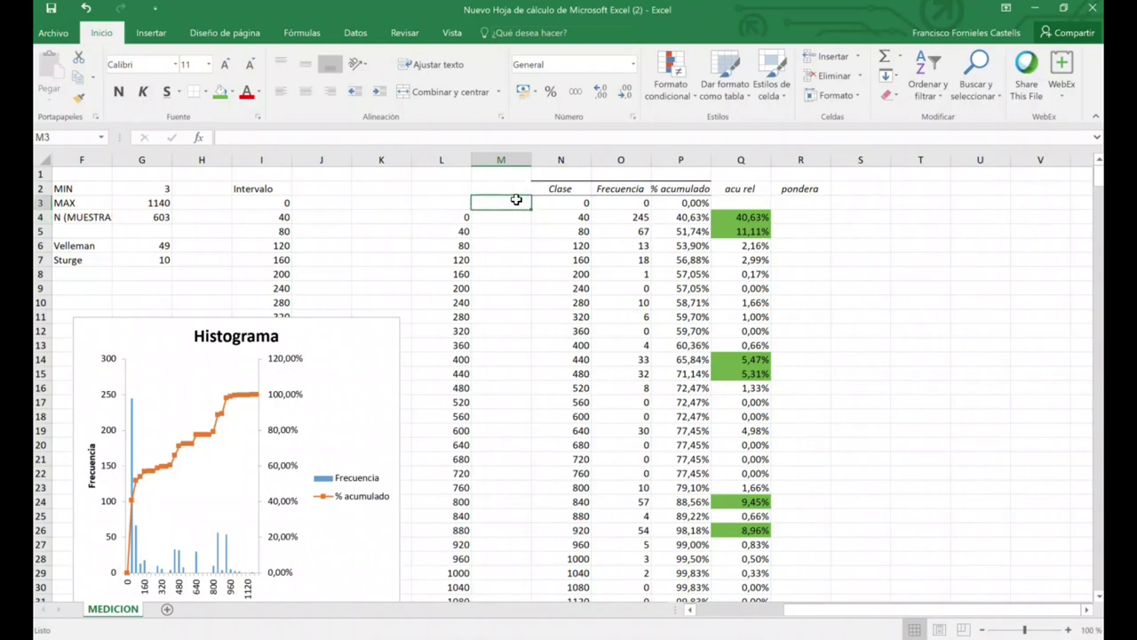
{"action": "type", "text": "intermedio"}
{"action": "key", "text": "Return"}
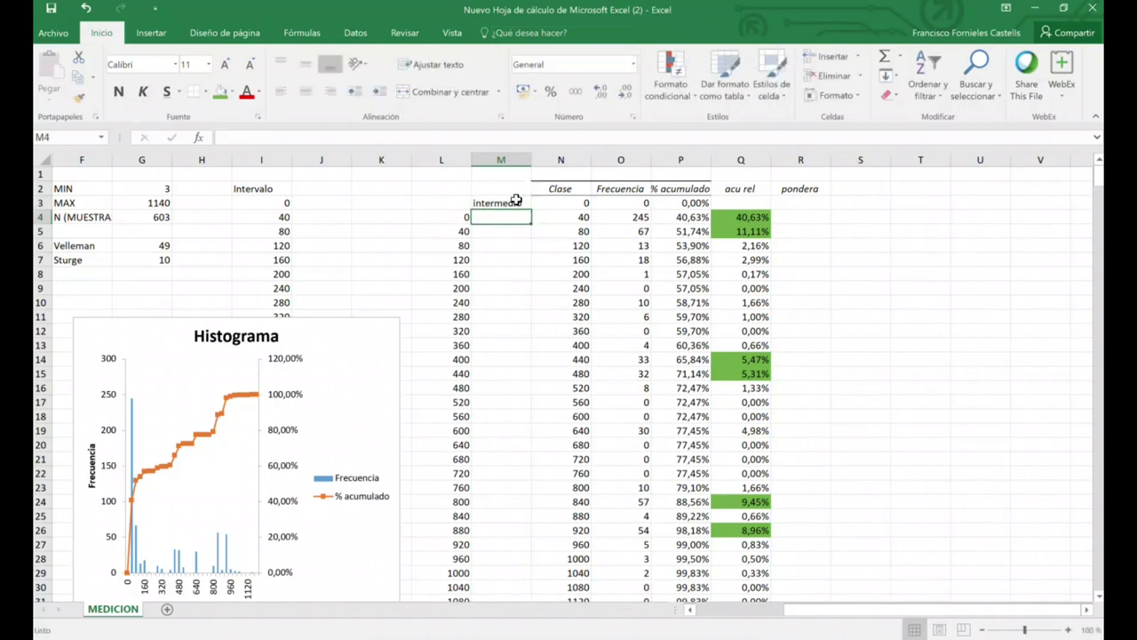
{"action": "left_click", "coordinate": [516, 201]}
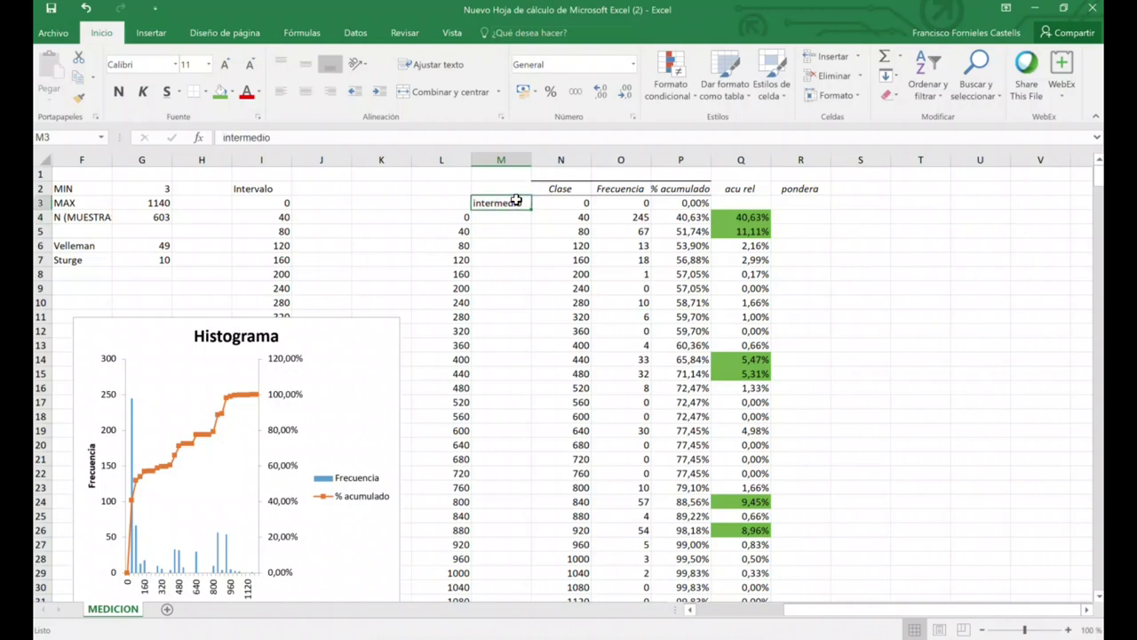
{"action": "left_click", "coordinate": [507, 217]}
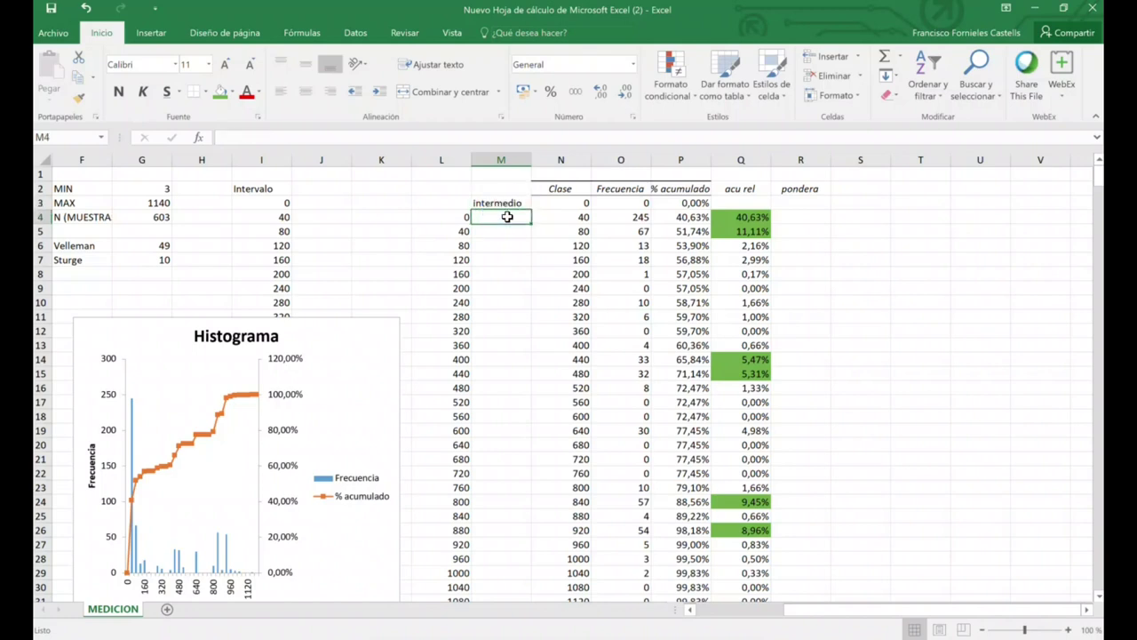
{"action": "type", "text": "("}
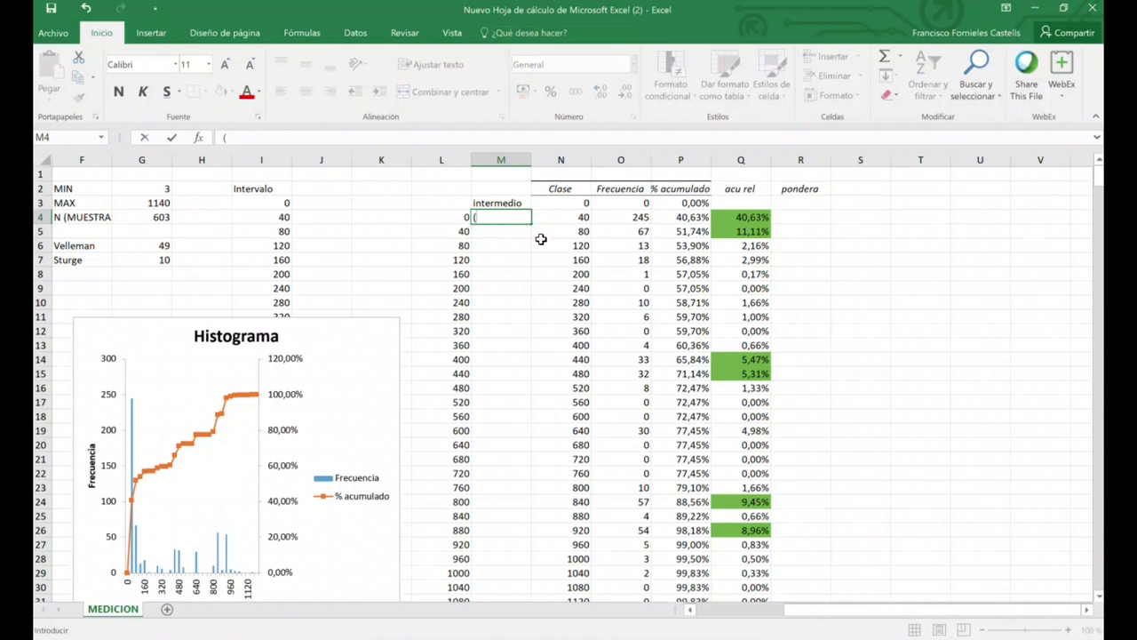
{"action": "left_click", "coordinate": [583, 218]}
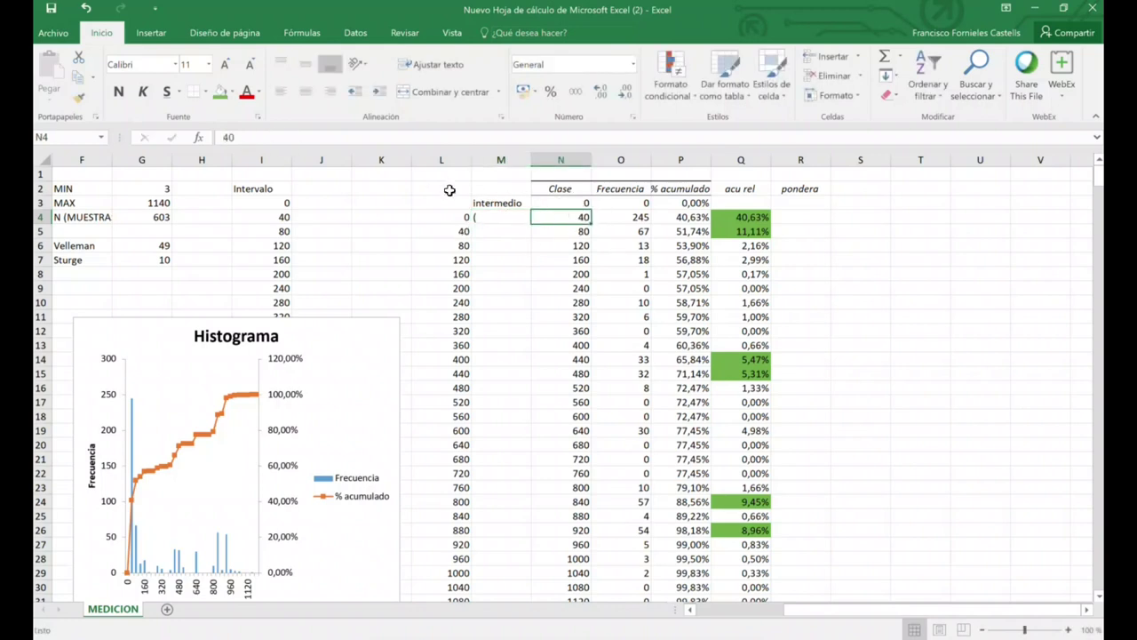
Calculate the midpoint of the first class by entering =(N4-L4)/2+L4 in M4
{"action": "left_click", "coordinate": [500, 216]}
{"action": "double_click", "coordinate": [272, 135]}
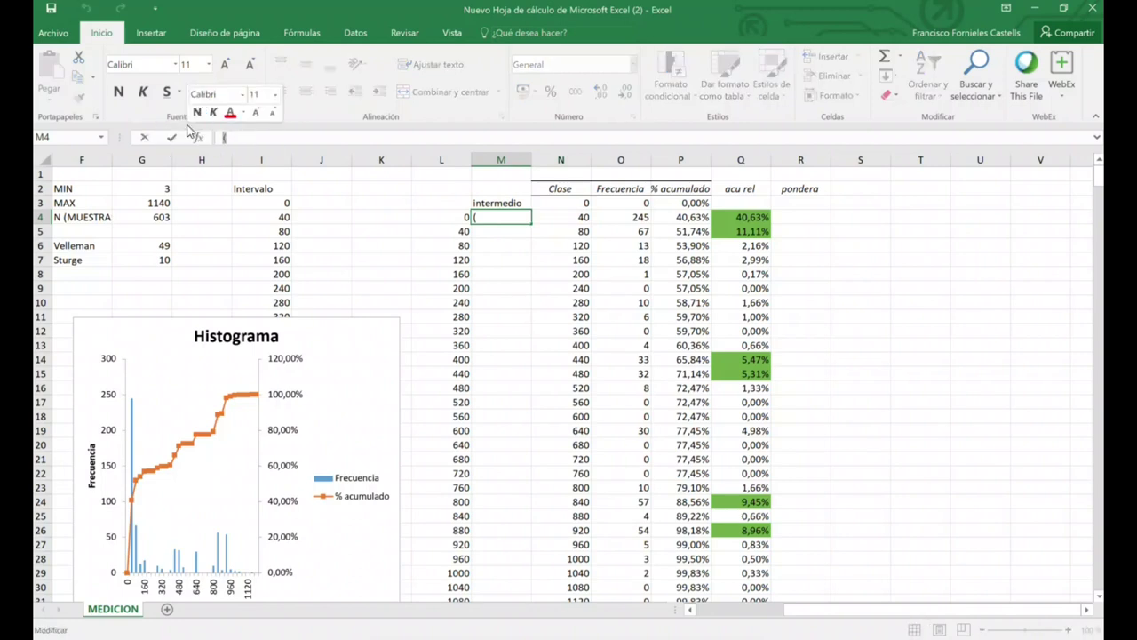
{"action": "type", "text": "=("}
{"action": "left_click", "coordinate": [566, 215]}
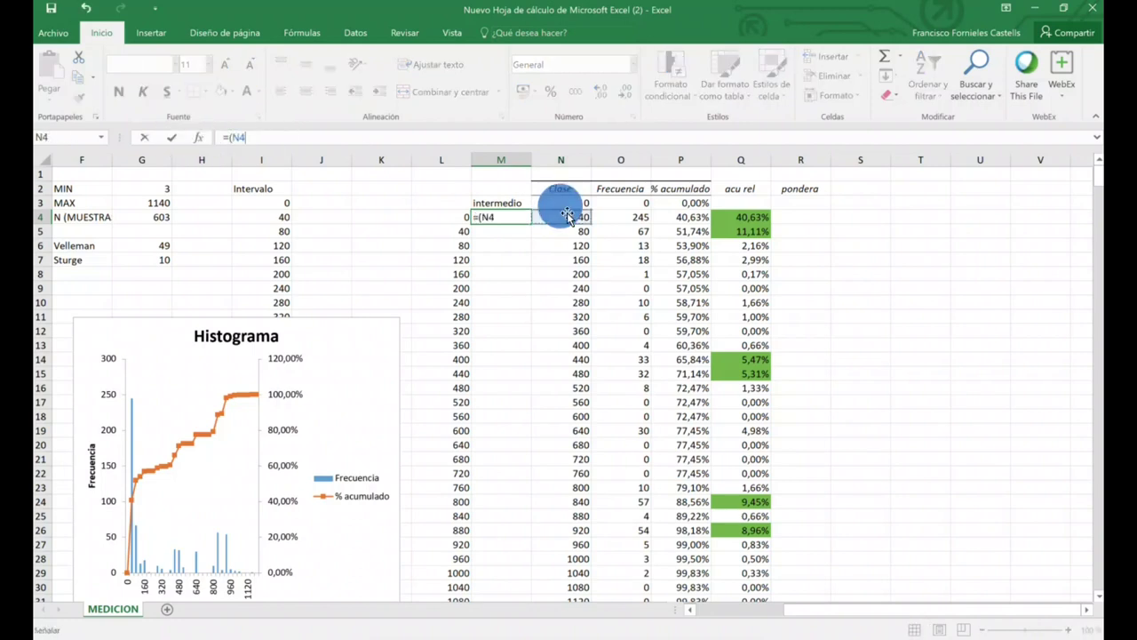
{"action": "type", "text": "-"}
{"action": "left_click", "coordinate": [454, 215]}
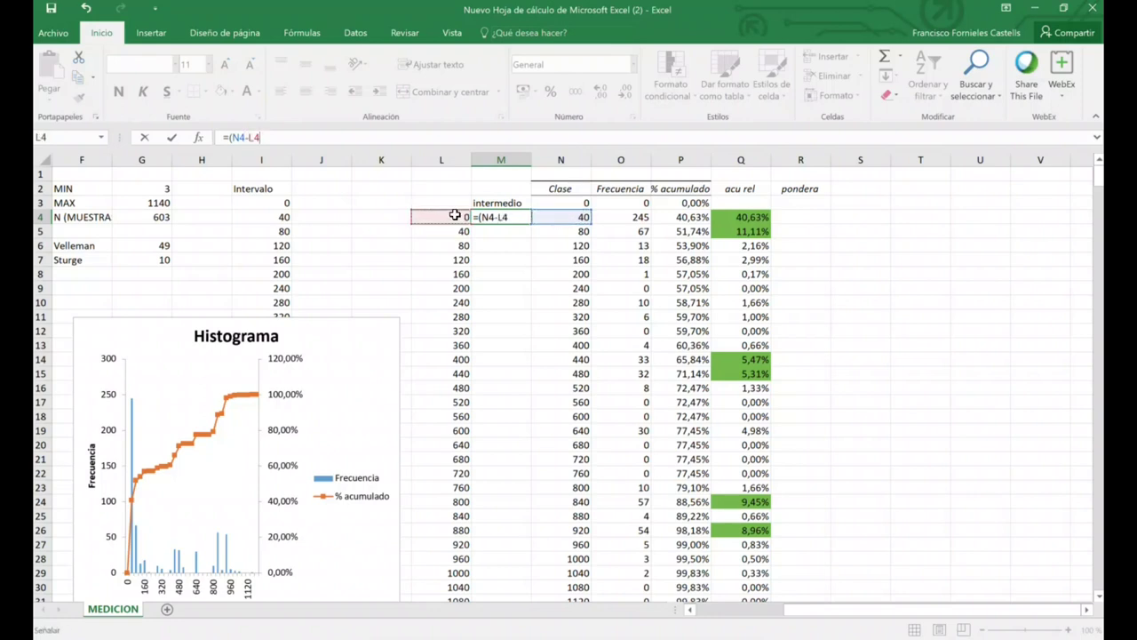
{"action": "type", "text": ")/2+"}
{"action": "left_click", "coordinate": [454, 216]}
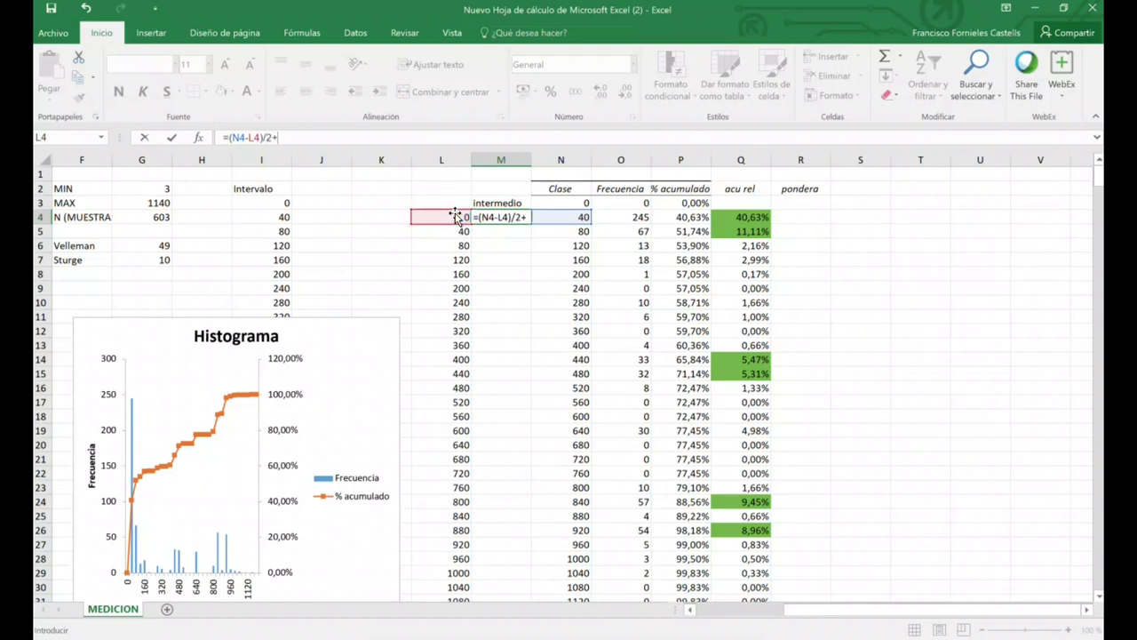
{"action": "left_click", "coordinate": [448, 218]}
{"action": "left_click", "coordinate": [448, 219]}
{"action": "left_click", "coordinate": [449, 218]}
{"action": "key", "text": "Return"}
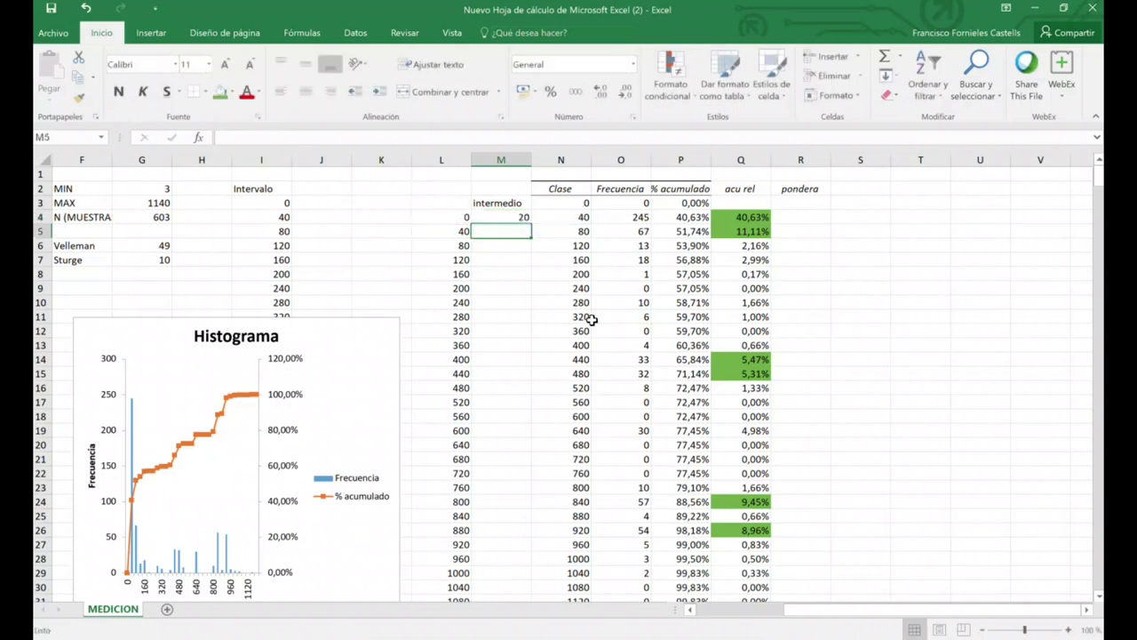
Fill the midpoint formula from M4 down to M32 for the remaining classes
{"action": "left_click", "coordinate": [521, 216]}
{"action": "left_click_drag", "start_coordinate": [527, 221], "coordinate": [508, 576]}
{"action": "scroll", "coordinate": [927, 524], "scroll_direction": "up", "scroll_amount": 1}
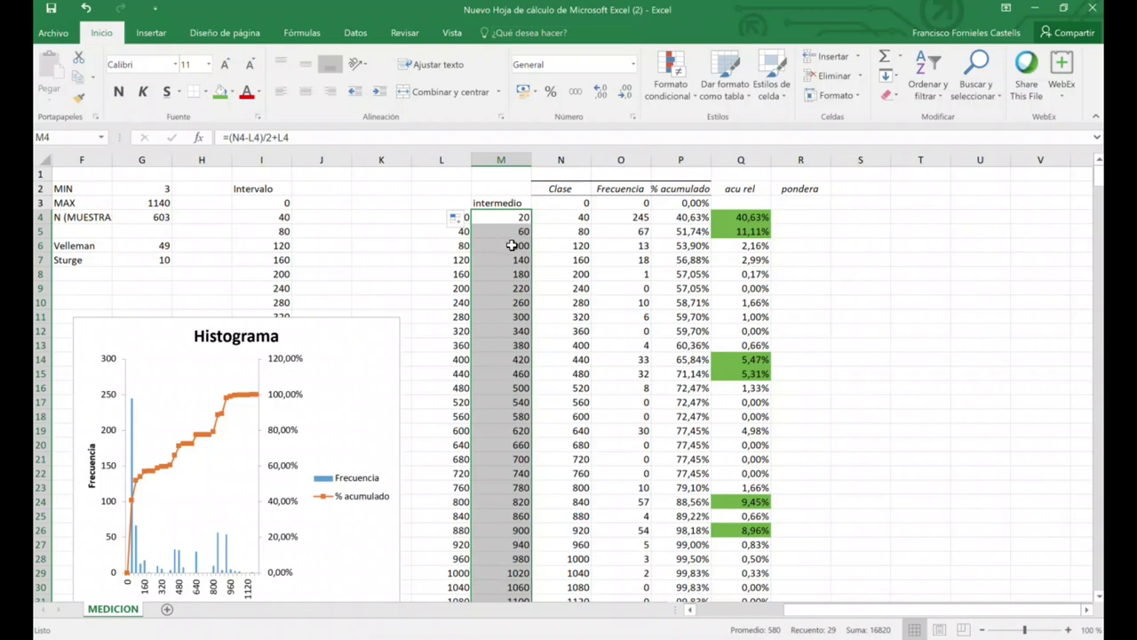
Calculate the weighted value of the first class by entering =M4*Q4 in R4 under pondera
{"action": "left_click", "coordinate": [794, 215]}
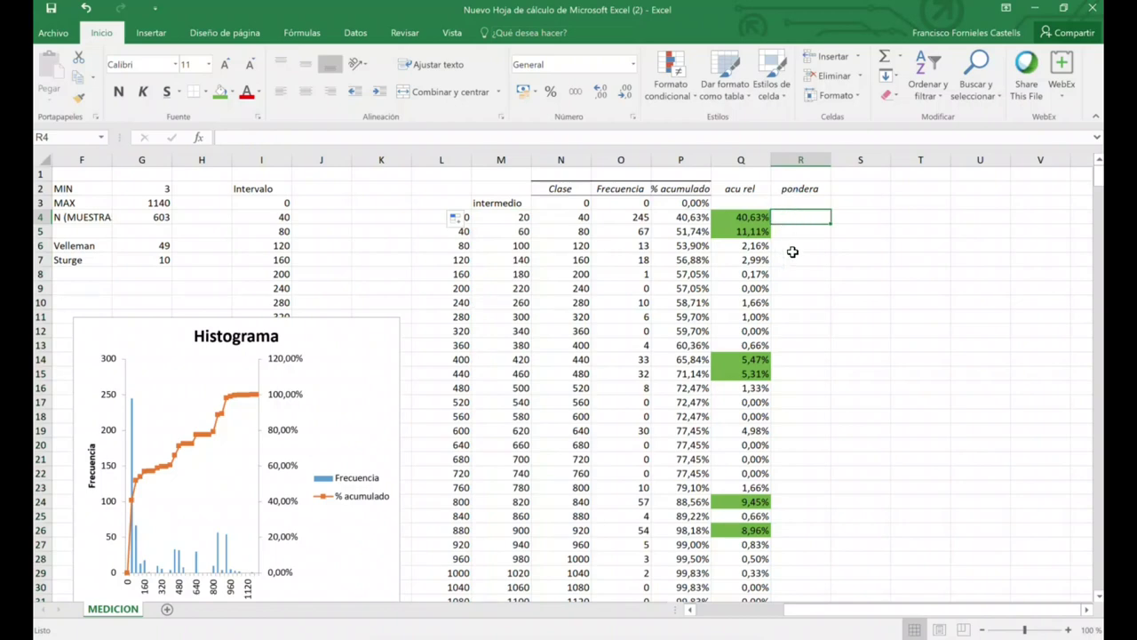
{"action": "type", "text": "="}
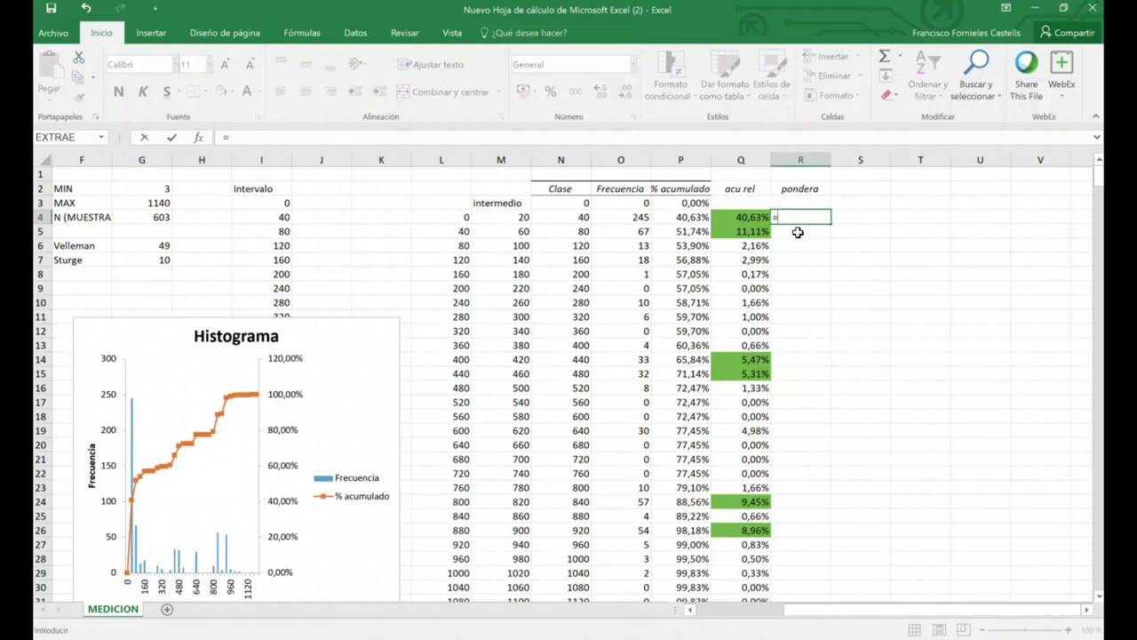
{"action": "left_click", "coordinate": [524, 221]}
{"action": "type", "text": "*"}
{"action": "left_click", "coordinate": [749, 216]}
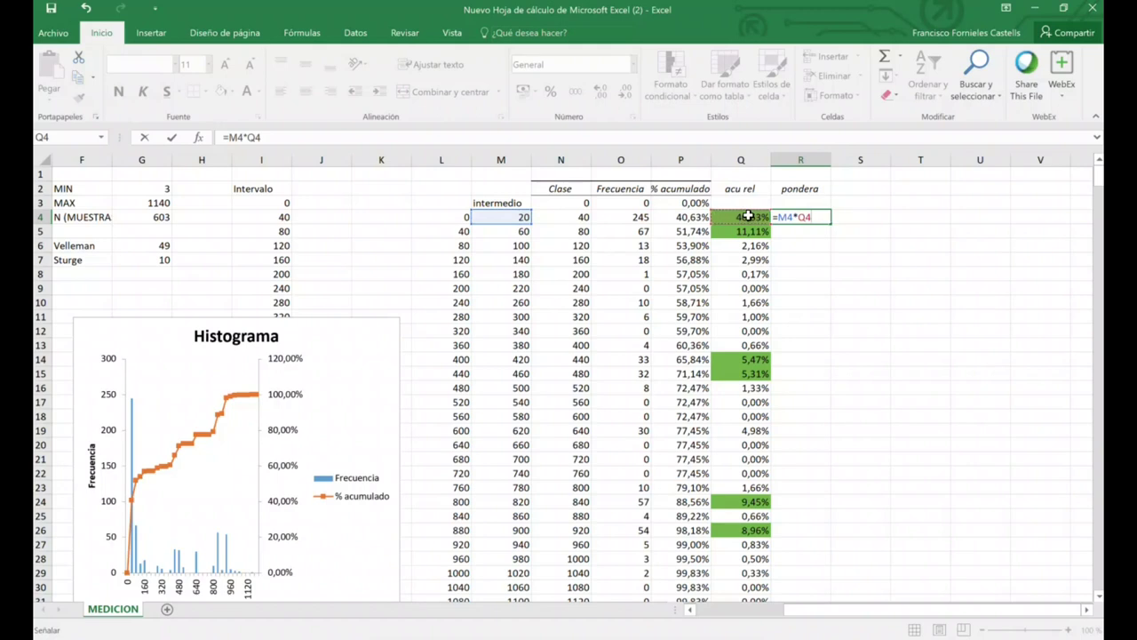
{"action": "key", "text": "Return"}
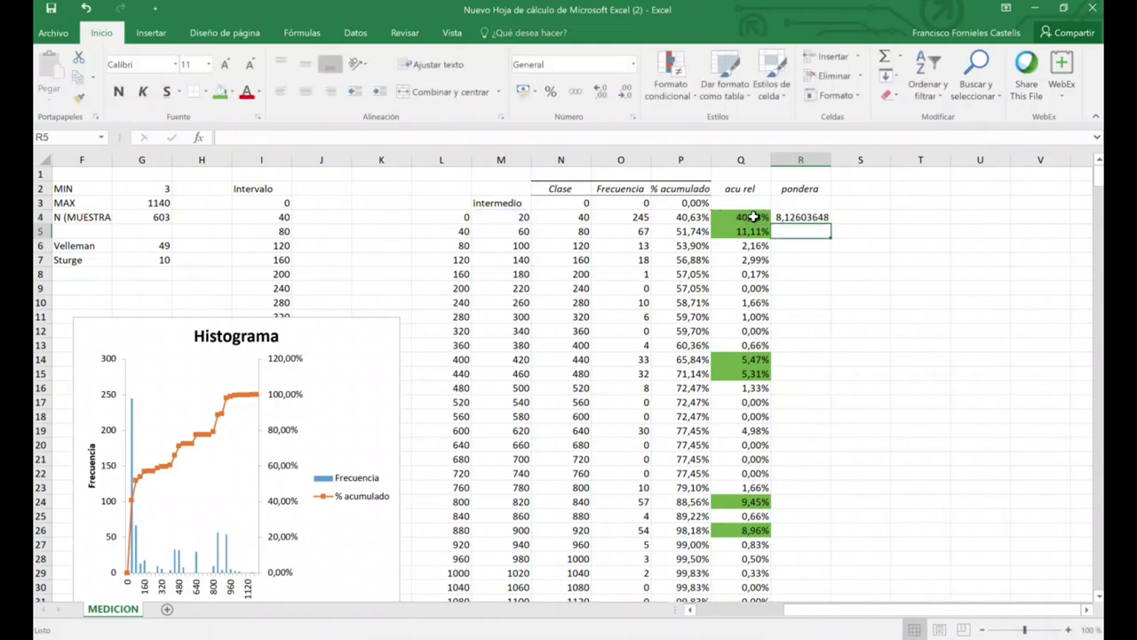
Format the weighted value in R4 to three decimal places and narrow column R
{"action": "left_click", "coordinate": [799, 216]}
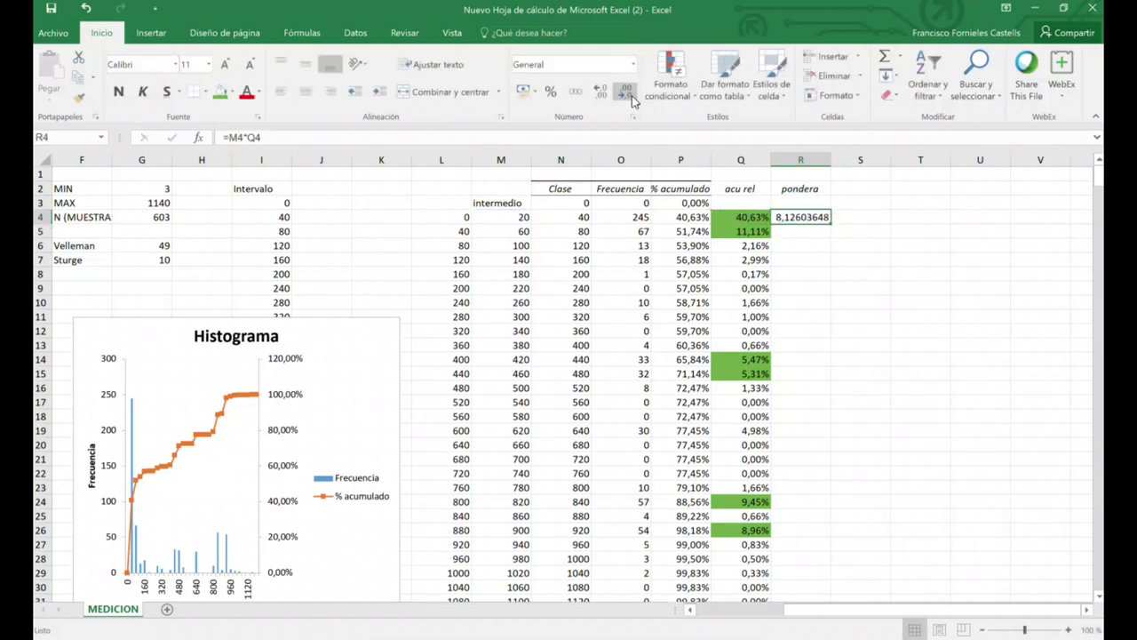
{"action": "left_click", "coordinate": [601, 92]}
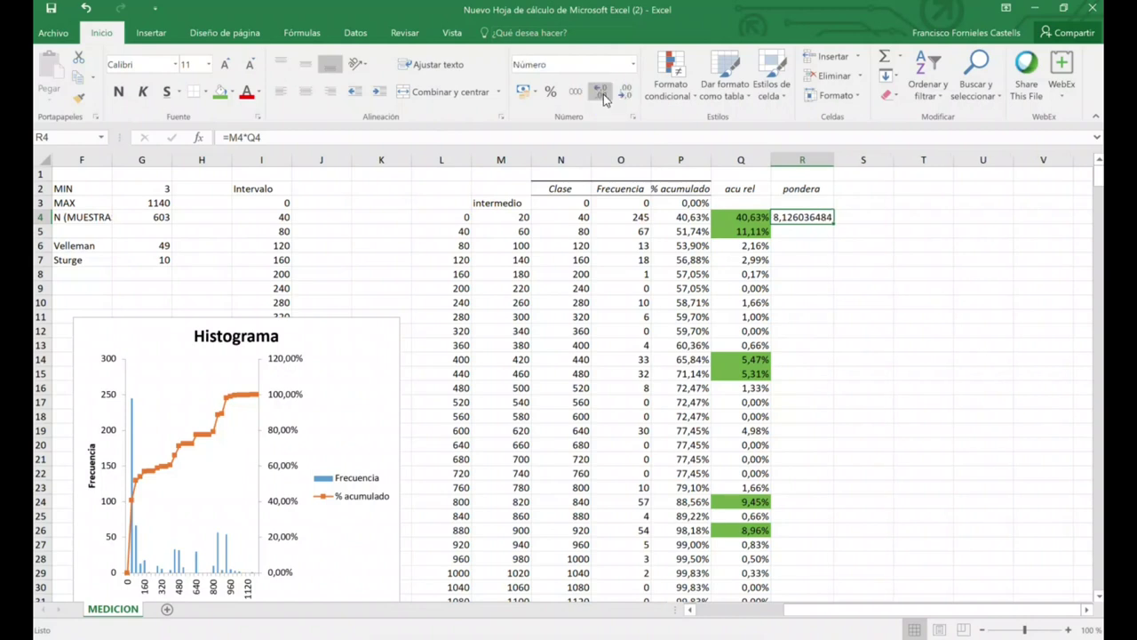
{"action": "left_click", "coordinate": [624, 94]}
{"action": "left_click", "coordinate": [625, 94]}
{"action": "left_click", "coordinate": [625, 94]}
{"action": "left_click", "coordinate": [625, 95]}
{"action": "left_click", "coordinate": [625, 94]}
{"action": "left_click", "coordinate": [625, 94]}
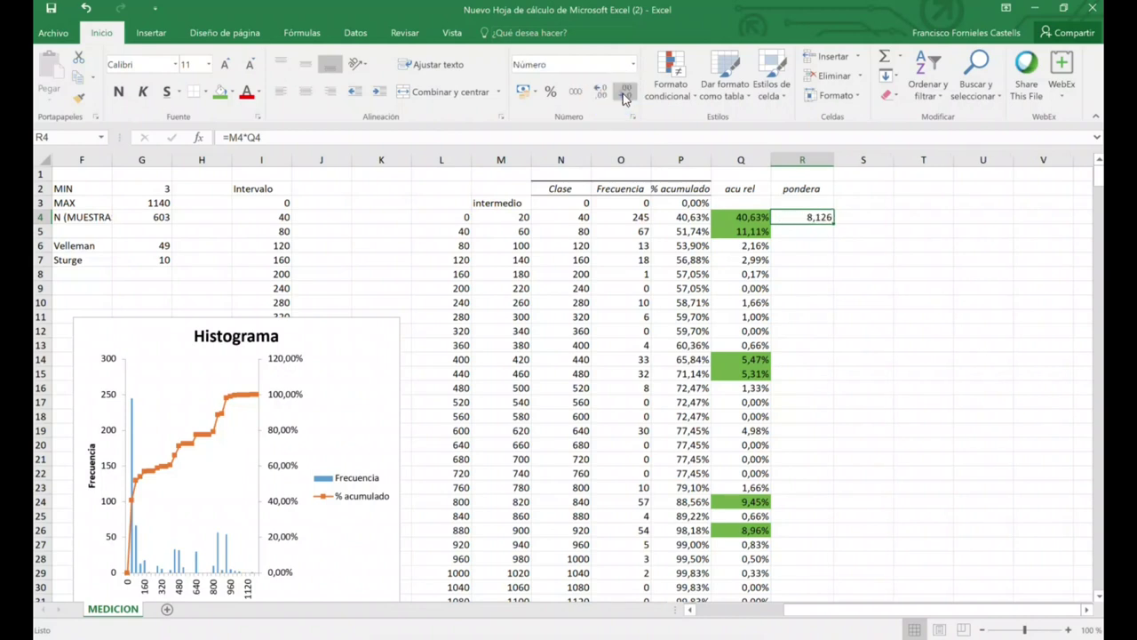
{"action": "left_click_drag", "start_coordinate": [838, 163], "coordinate": [818, 163]}
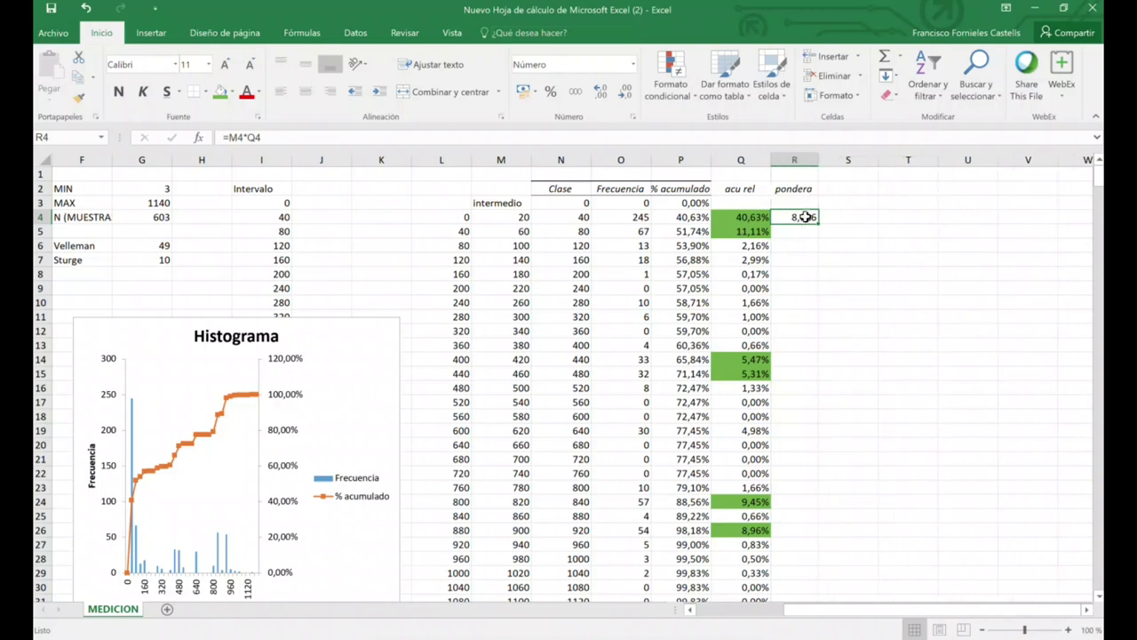
Fill the weighted value formula from R4 down to R32 for the remaining classes
{"action": "left_click", "coordinate": [805, 219]}
{"action": "left_click_drag", "start_coordinate": [819, 225], "coordinate": [802, 569]}
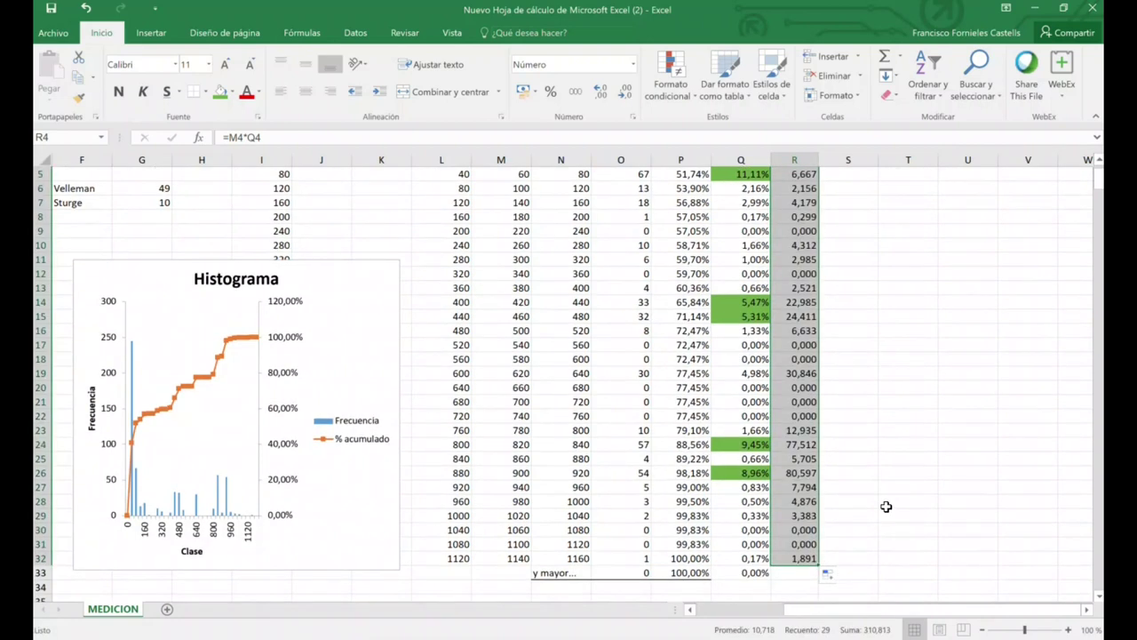
{"action": "scroll", "coordinate": [886, 506], "scroll_direction": "up", "scroll_amount": 2}
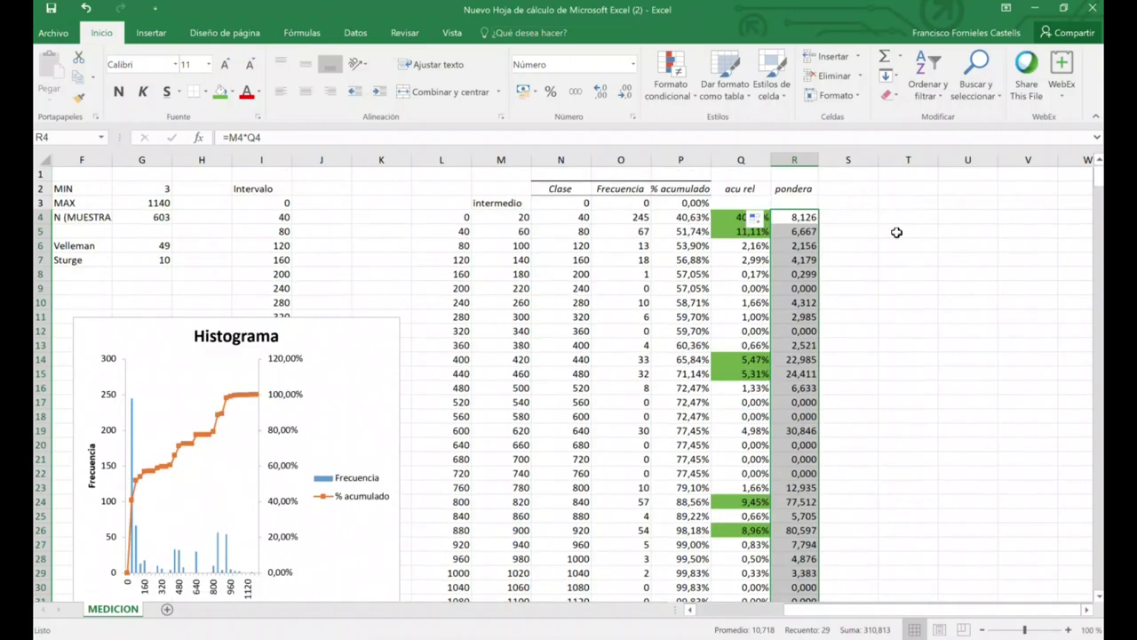
Add the column heading "pond. Rel" in S2, next to the pondera heading
{"action": "left_click", "coordinate": [847, 190]}
{"action": "type", "text": "pond. re"}
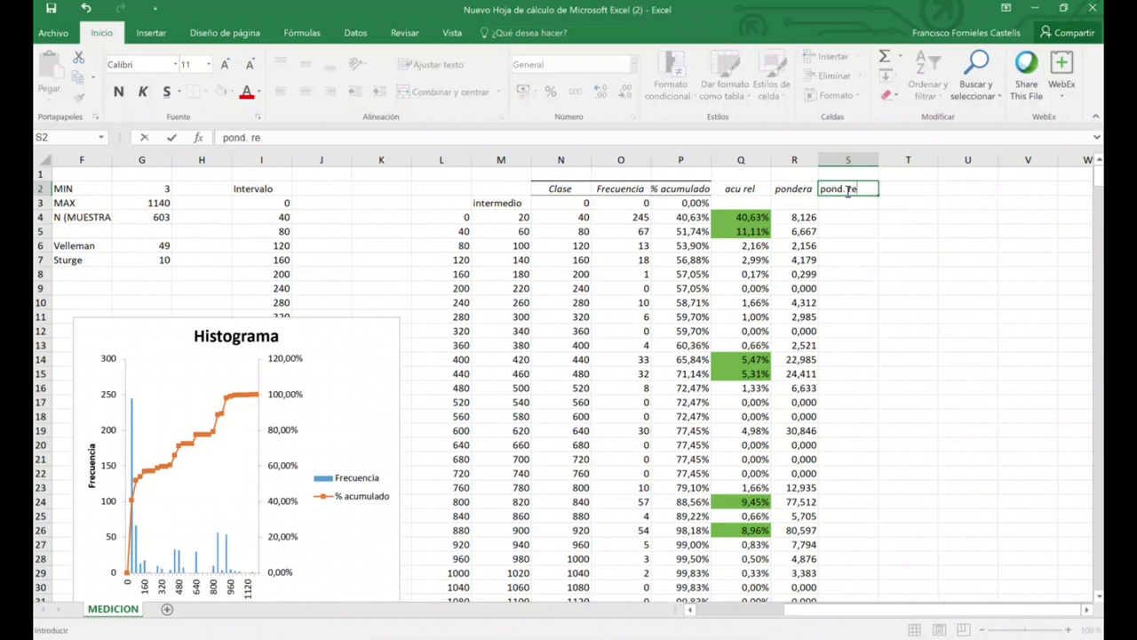
{"action": "type", "text": "l"}
{"action": "key", "text": "Return"}
Total the weighted values R4:R32 with a SUMA formula in R34
{"action": "scroll", "coordinate": [838, 414], "scroll_direction": "down", "scroll_amount": 5}
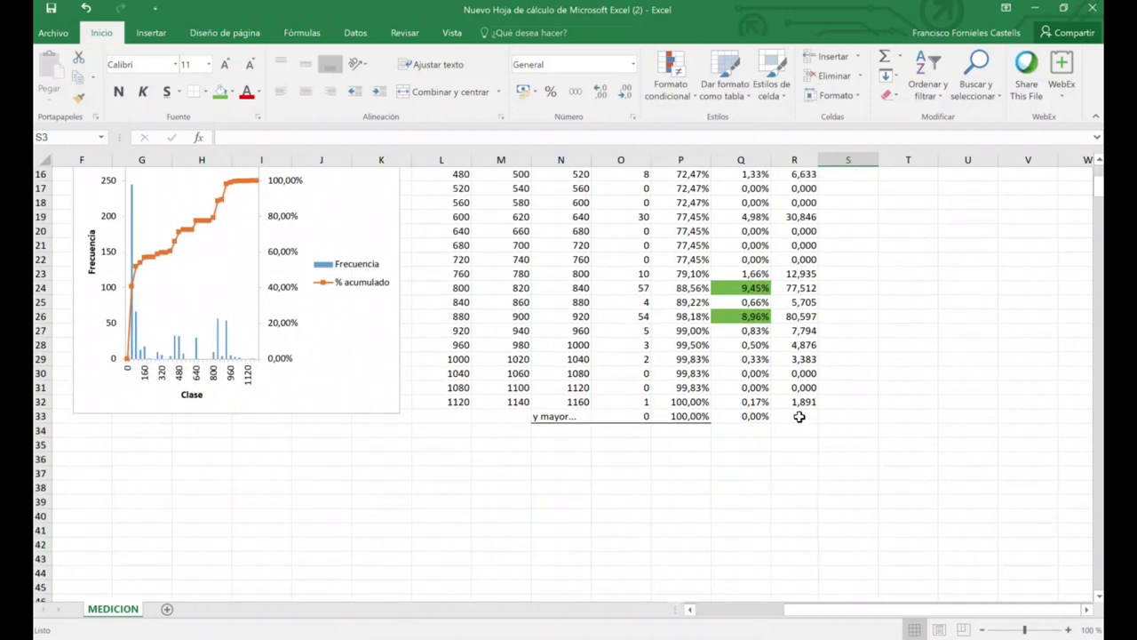
{"action": "left_click", "coordinate": [791, 432]}
{"action": "type", "text": "=suma("}
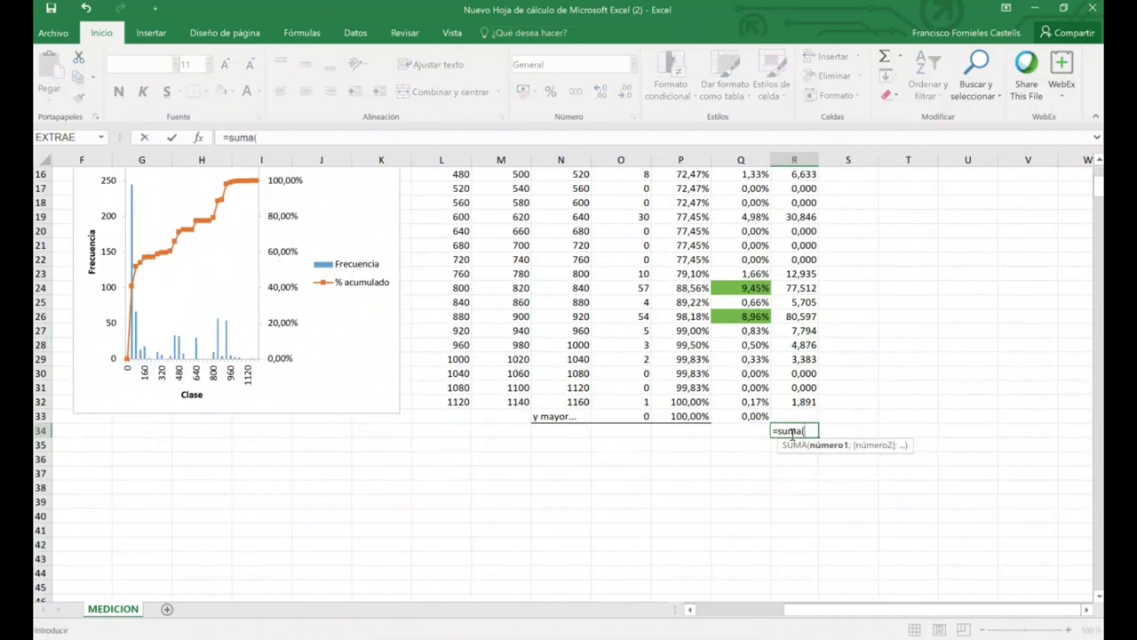
{"action": "left_click_drag", "start_coordinate": [793, 402], "coordinate": [793, 216]}
{"action": "key", "text": "Return"}
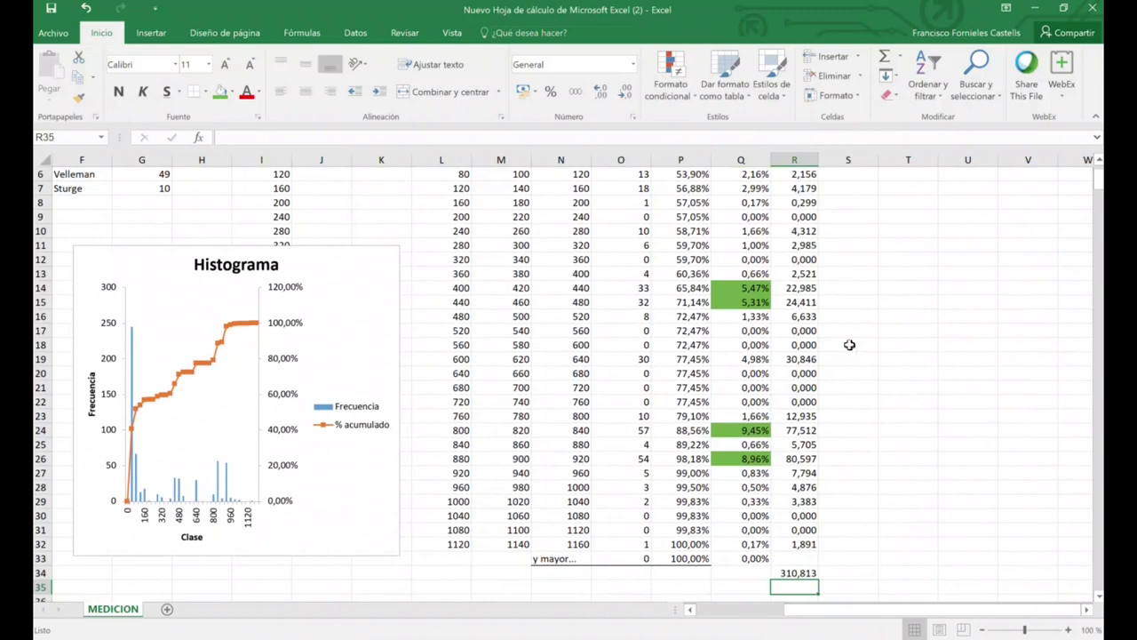
Calculate the relative weighted share of the first class by entering =R4/$R$34 in S4
{"action": "scroll", "coordinate": [939, 254], "scroll_direction": "up", "scroll_amount": 2}
{"action": "left_click", "coordinate": [859, 217]}
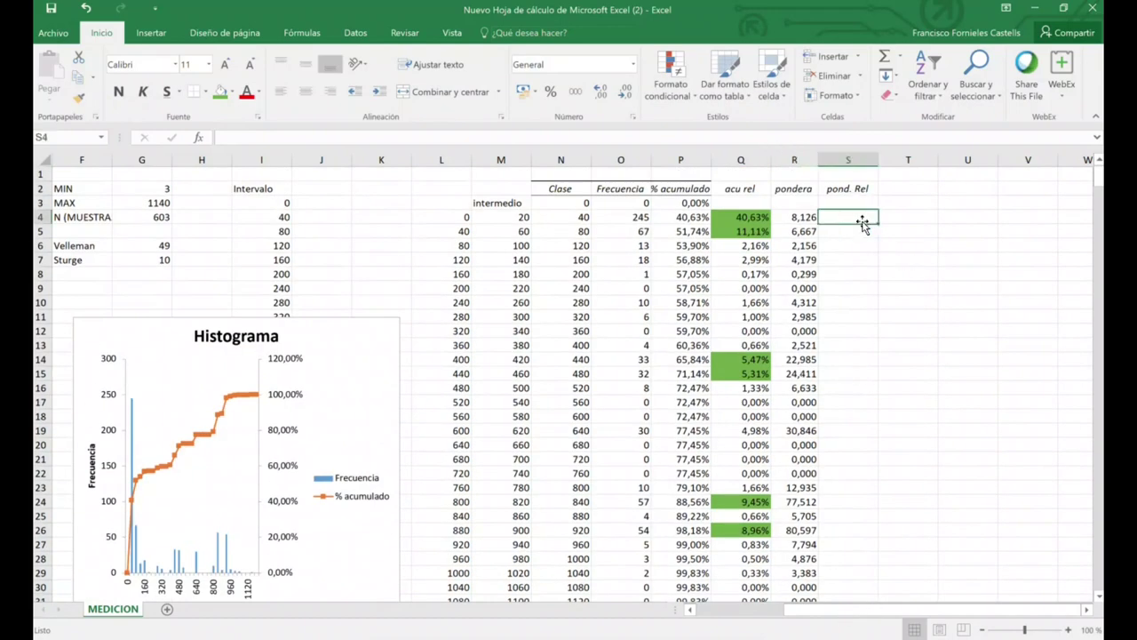
{"action": "type", "text": "="}
{"action": "left_click", "coordinate": [804, 220]}
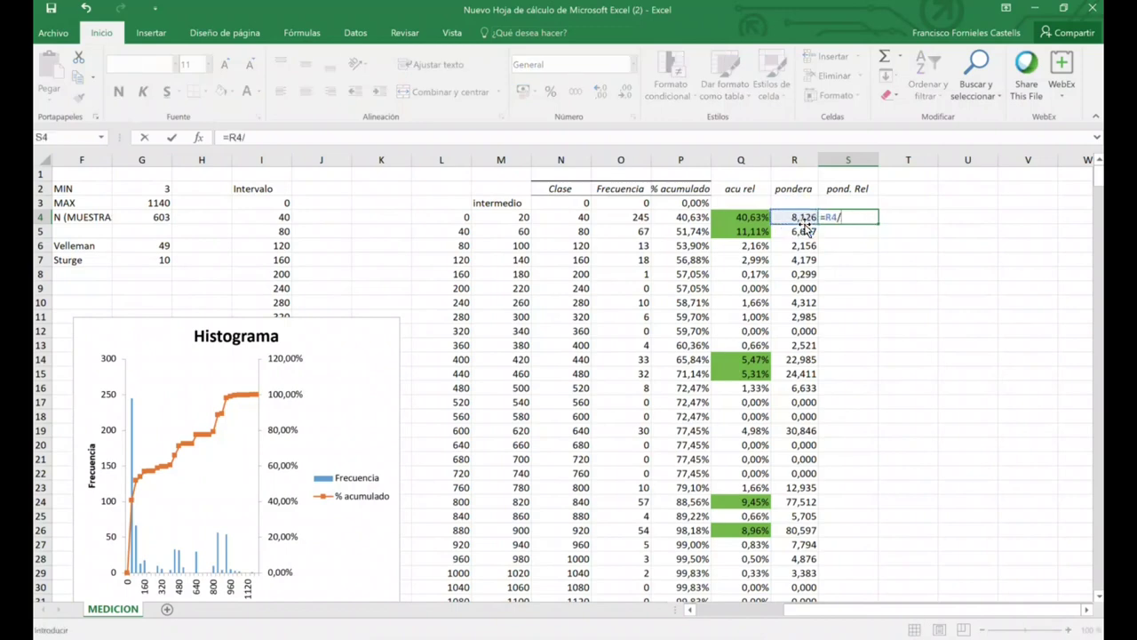
{"action": "type", "text": "/"}
{"action": "scroll", "coordinate": [804, 266], "scroll_direction": "down", "scroll_amount": 7}
{"action": "left_click", "coordinate": [794, 345]}
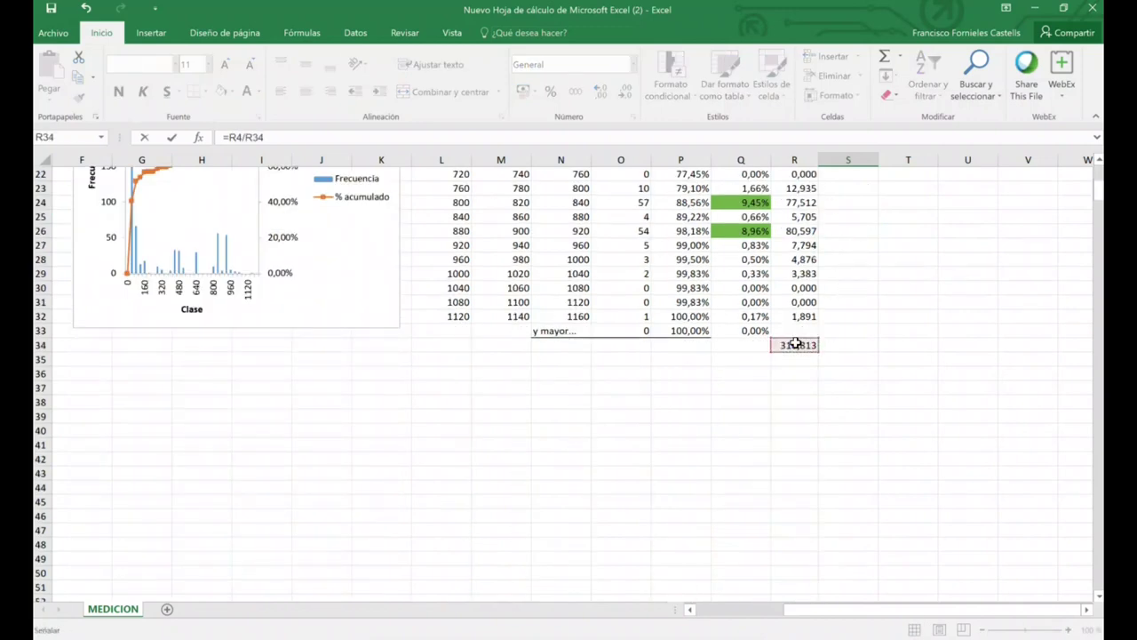
{"action": "key", "text": "F4"}
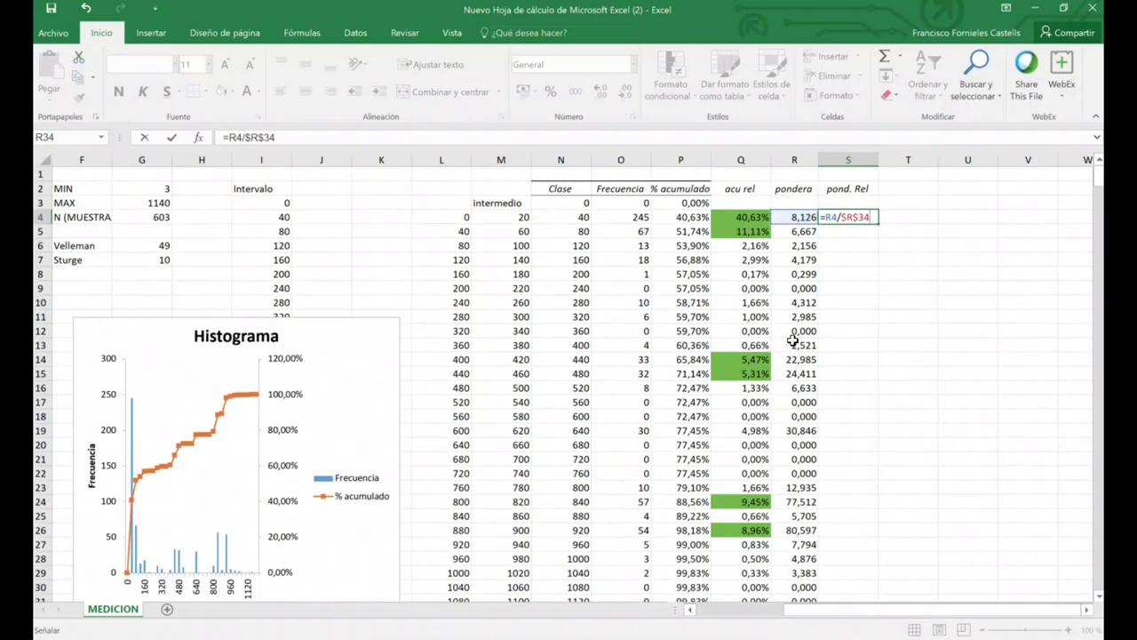
{"action": "key", "text": "Return"}
Format S4 as a percentage with two decimal places and fill its formula down to S32
{"action": "left_click", "coordinate": [828, 215]}
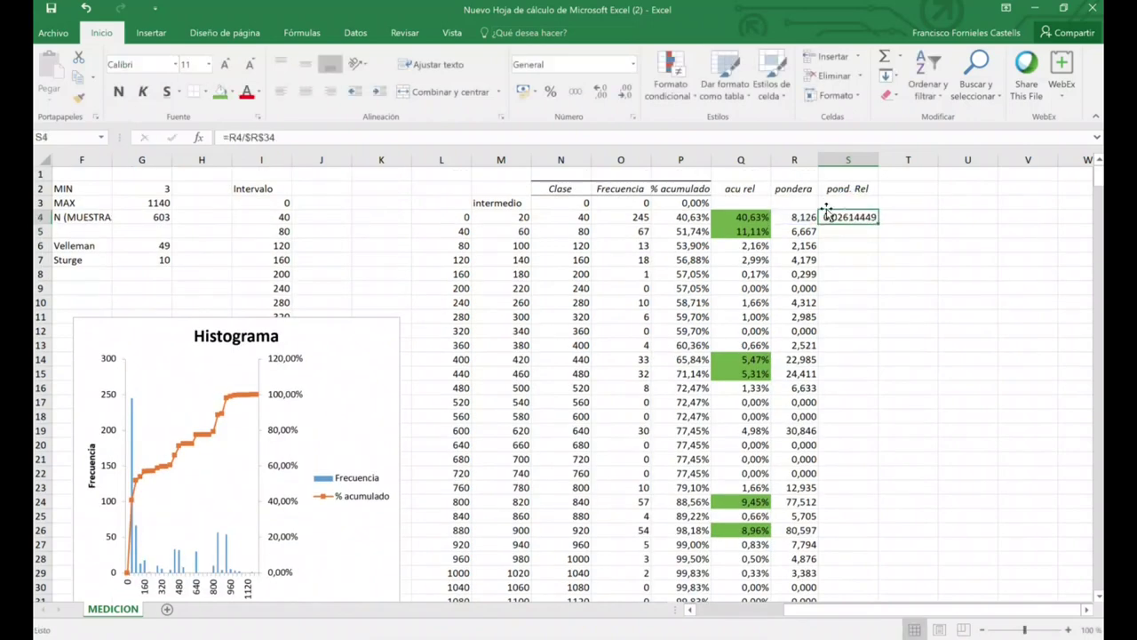
{"action": "left_click", "coordinate": [551, 91]}
{"action": "left_click", "coordinate": [607, 93]}
{"action": "left_click", "coordinate": [607, 94]}
{"action": "left_click_drag", "start_coordinate": [879, 224], "coordinate": [858, 558]}
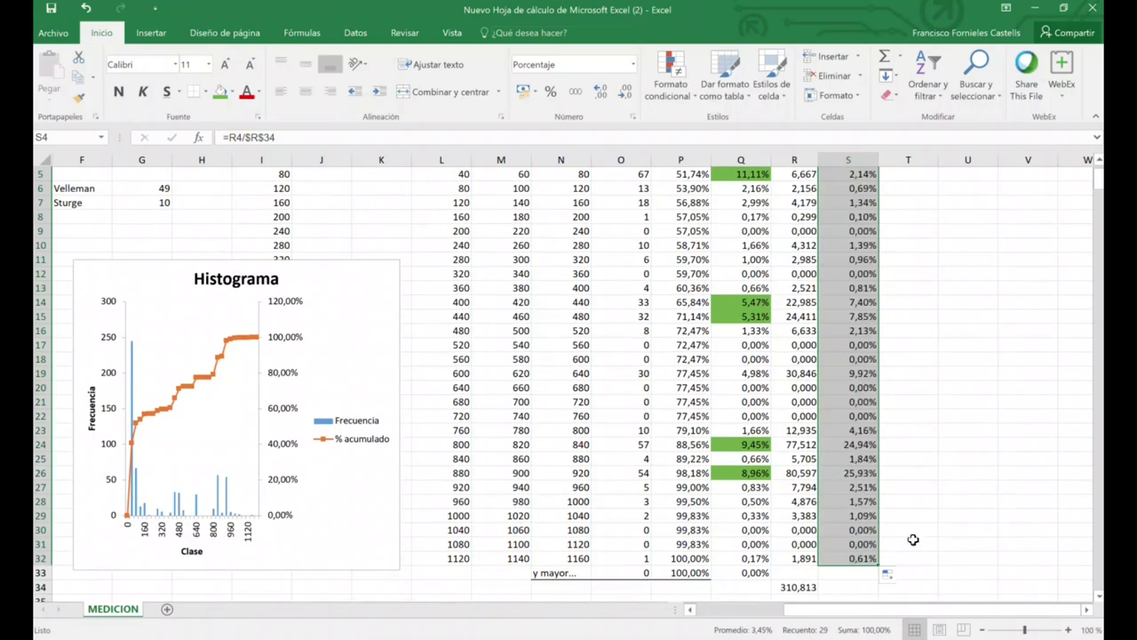
{"action": "scroll", "coordinate": [922, 515], "scroll_direction": "up", "scroll_amount": 2}
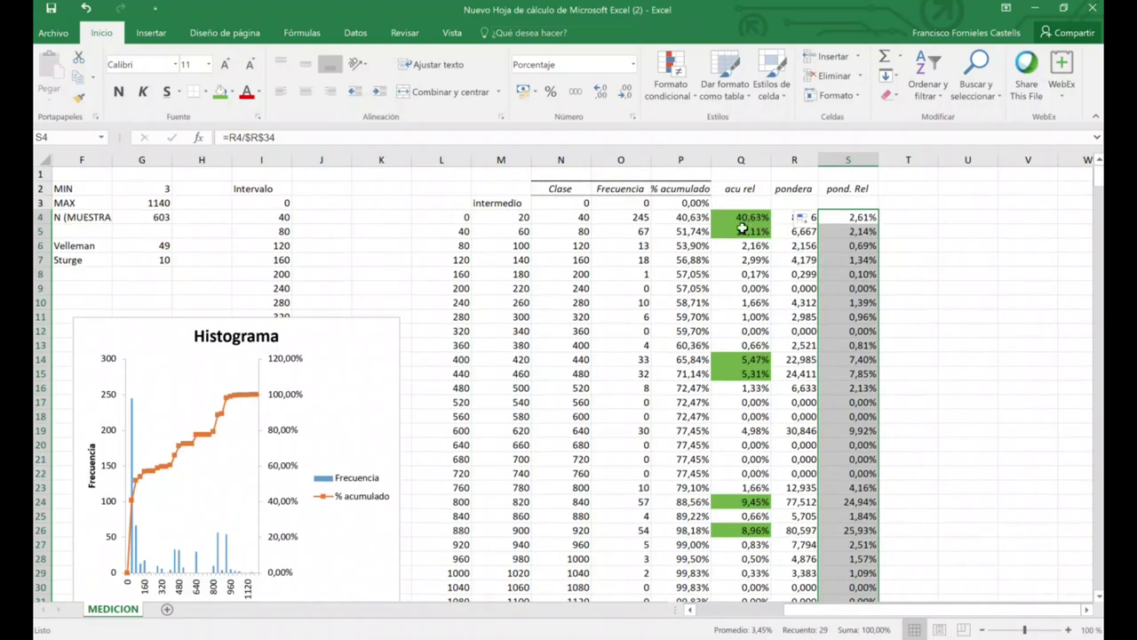
{"action": "left_click", "coordinate": [925, 242]}
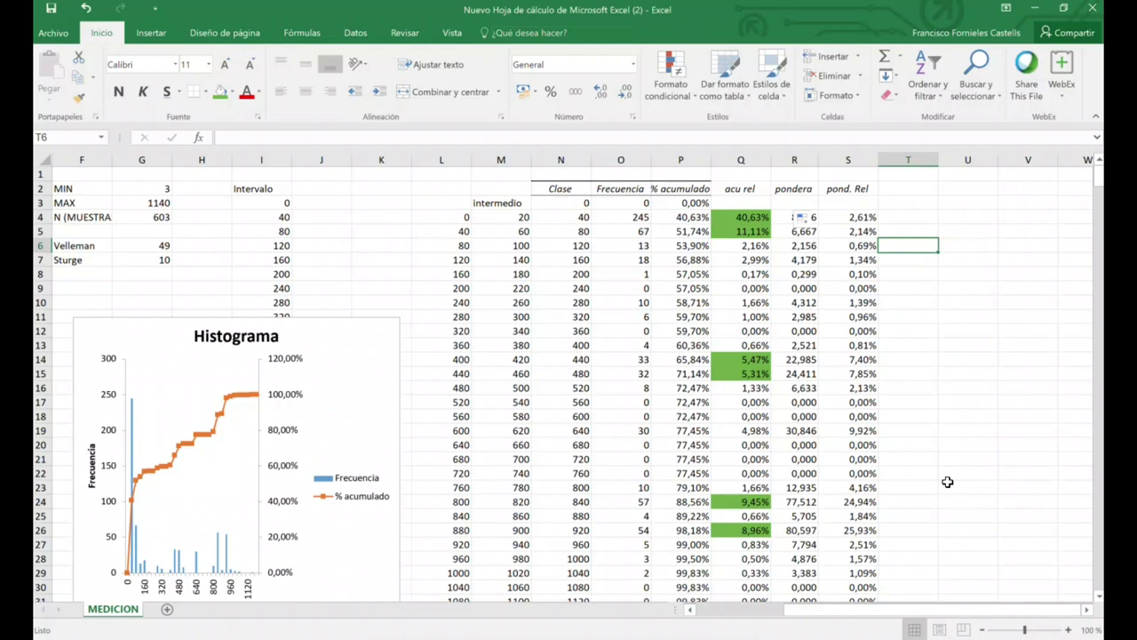
Highlight the two largest relative weighted shares, S24 and S26, with a gold fill
{"action": "scroll", "coordinate": [948, 482], "scroll_direction": "down", "scroll_amount": 3}
{"action": "scroll", "coordinate": [947, 480], "scroll_direction": "up", "scroll_amount": 1}
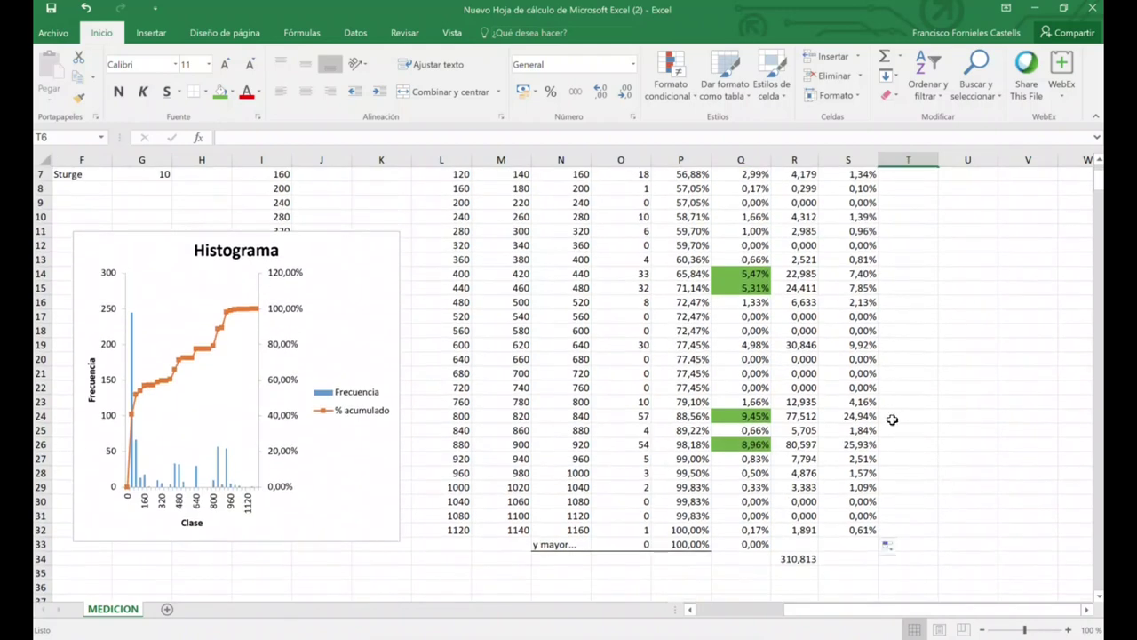
{"action": "left_click", "coordinate": [852, 418]}
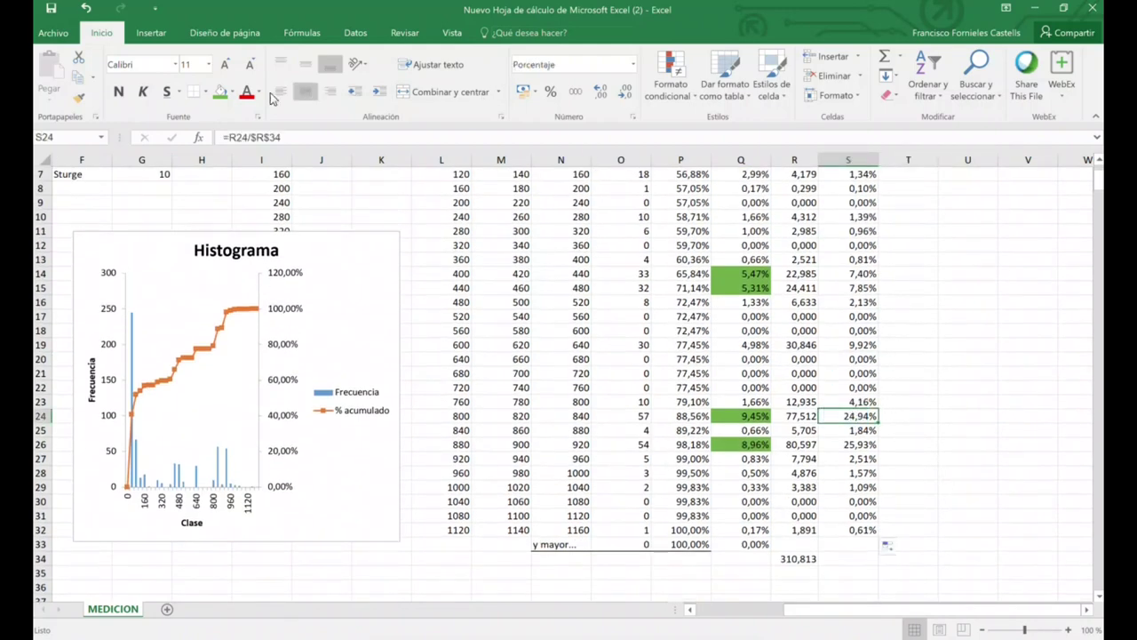
{"action": "left_click", "coordinate": [231, 91]}
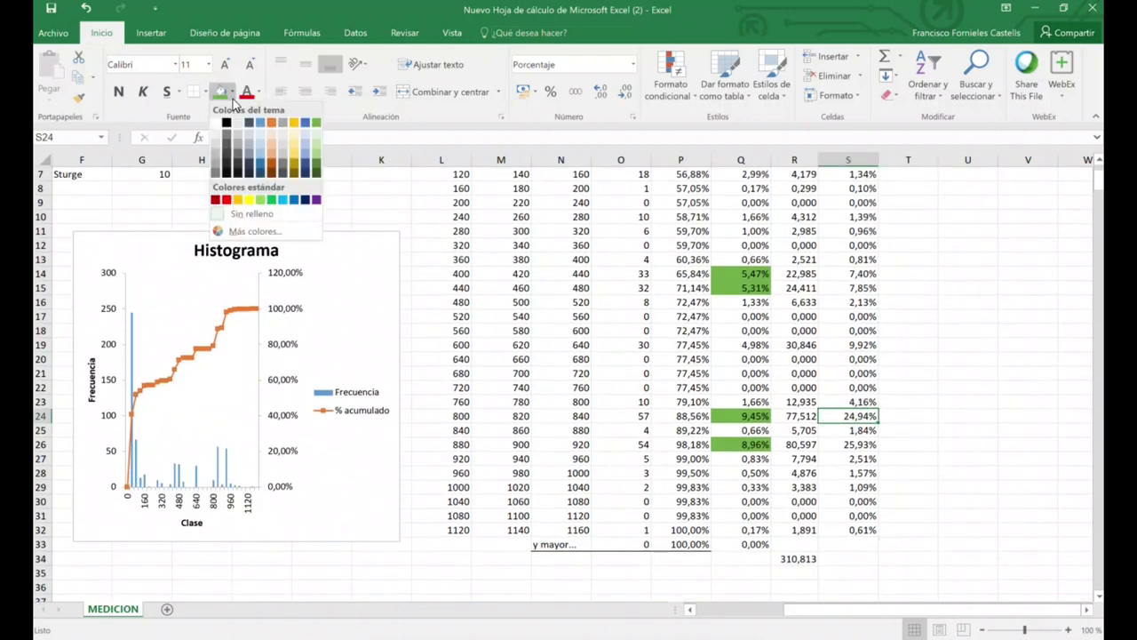
{"action": "left_click", "coordinate": [225, 201]}
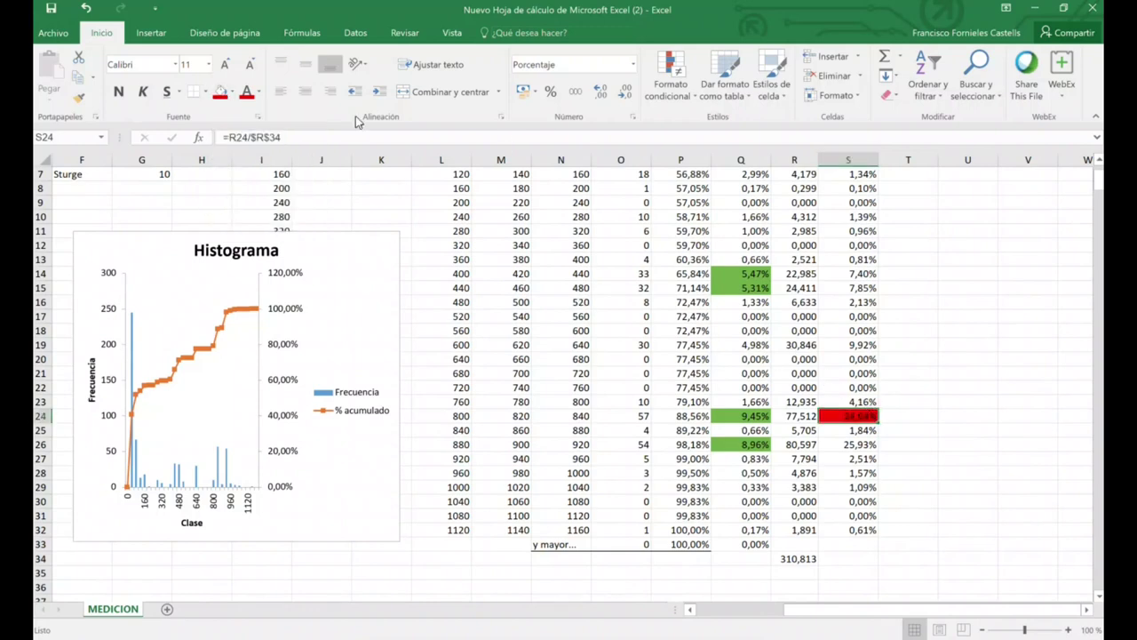
{"action": "left_click", "coordinate": [230, 92]}
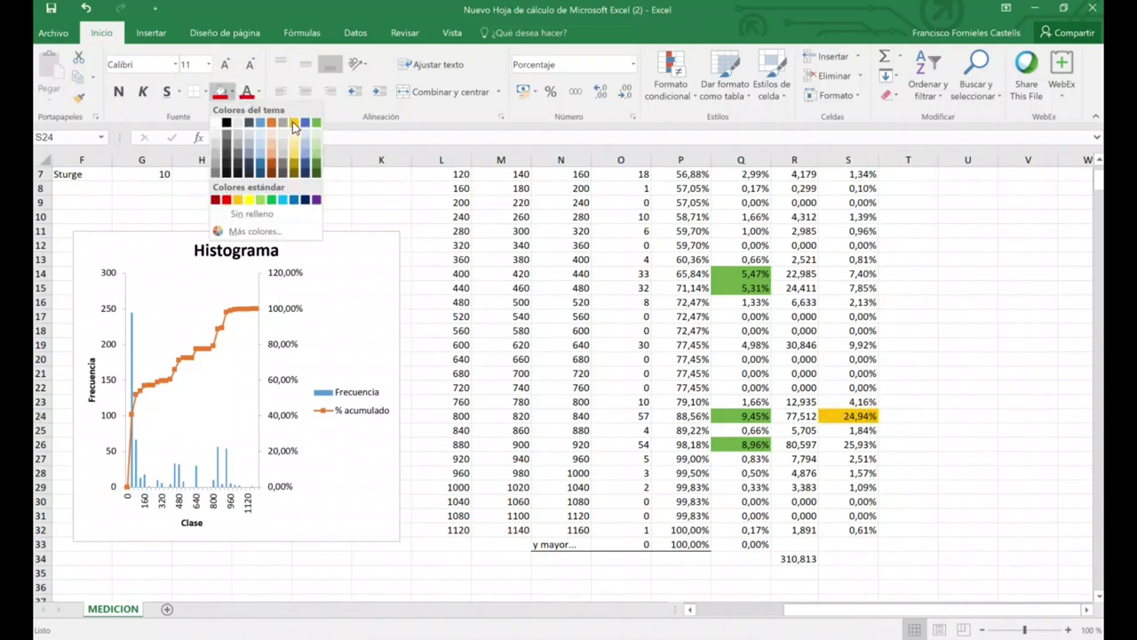
{"action": "left_click", "coordinate": [291, 122]}
{"action": "left_click", "coordinate": [855, 445]}
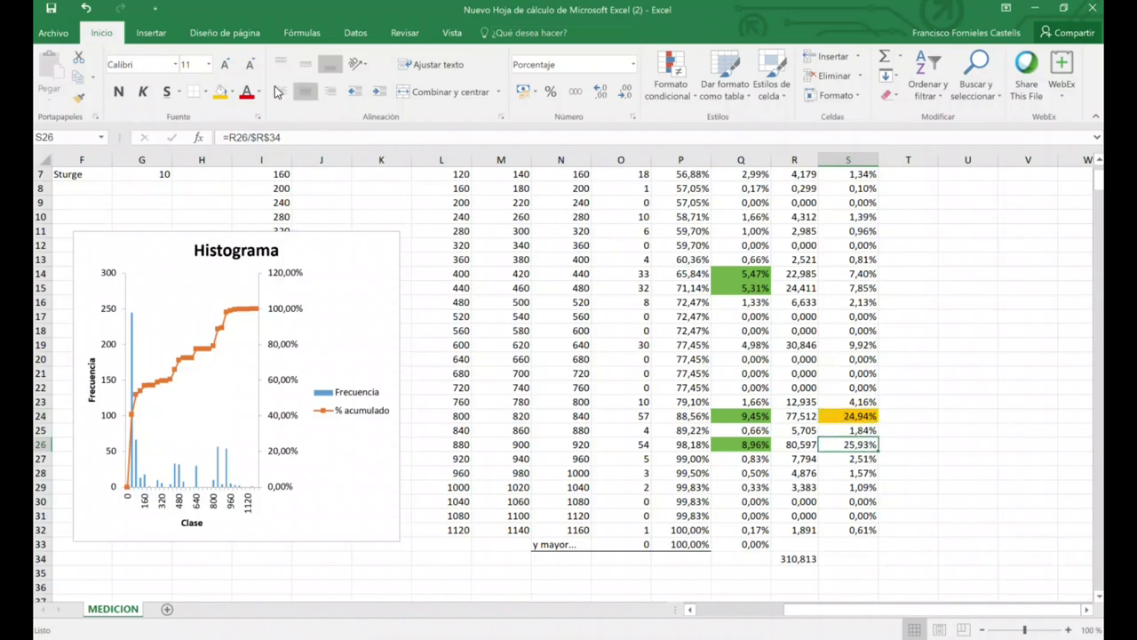
{"action": "left_click", "coordinate": [219, 93]}
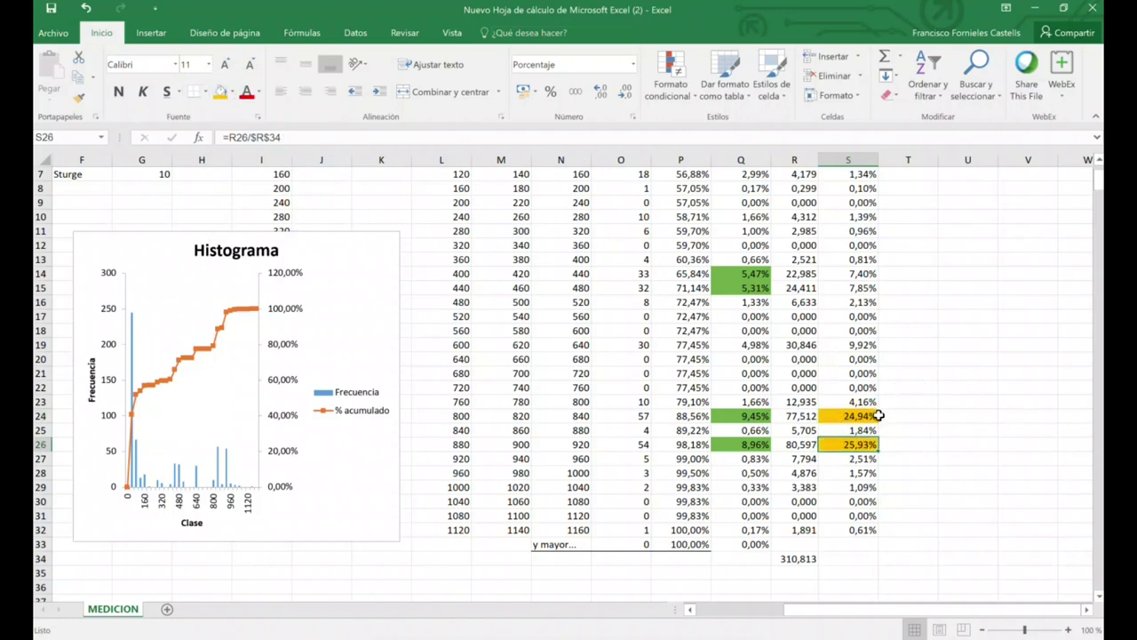
Apply the same gold fill to the relative weighted shares in S14:S15
{"action": "scroll", "coordinate": [920, 298], "scroll_direction": "up", "scroll_amount": 2}
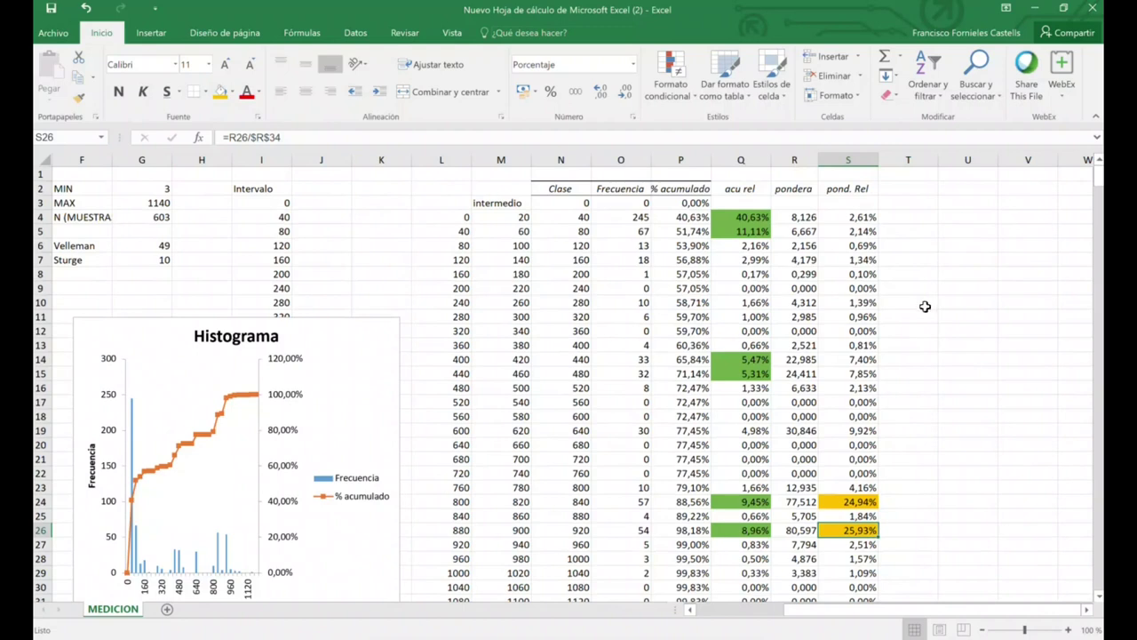
{"action": "left_click_drag", "start_coordinate": [863, 359], "coordinate": [865, 373]}
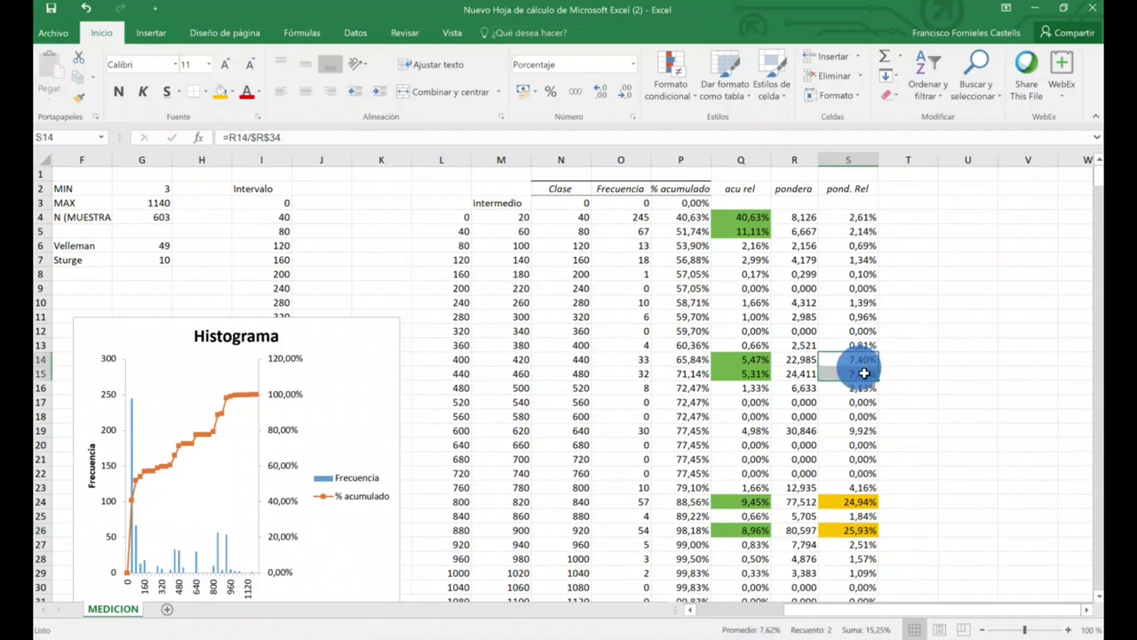
{"action": "left_click", "coordinate": [219, 91]}
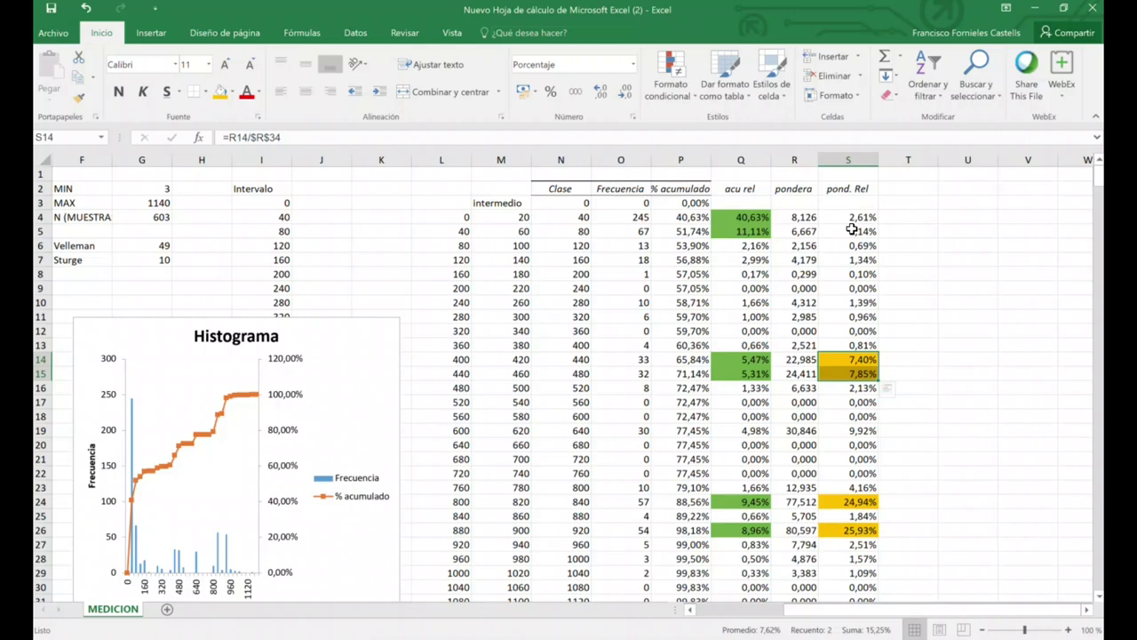
{"action": "scroll", "coordinate": [942, 388], "scroll_direction": "down", "scroll_amount": 2}
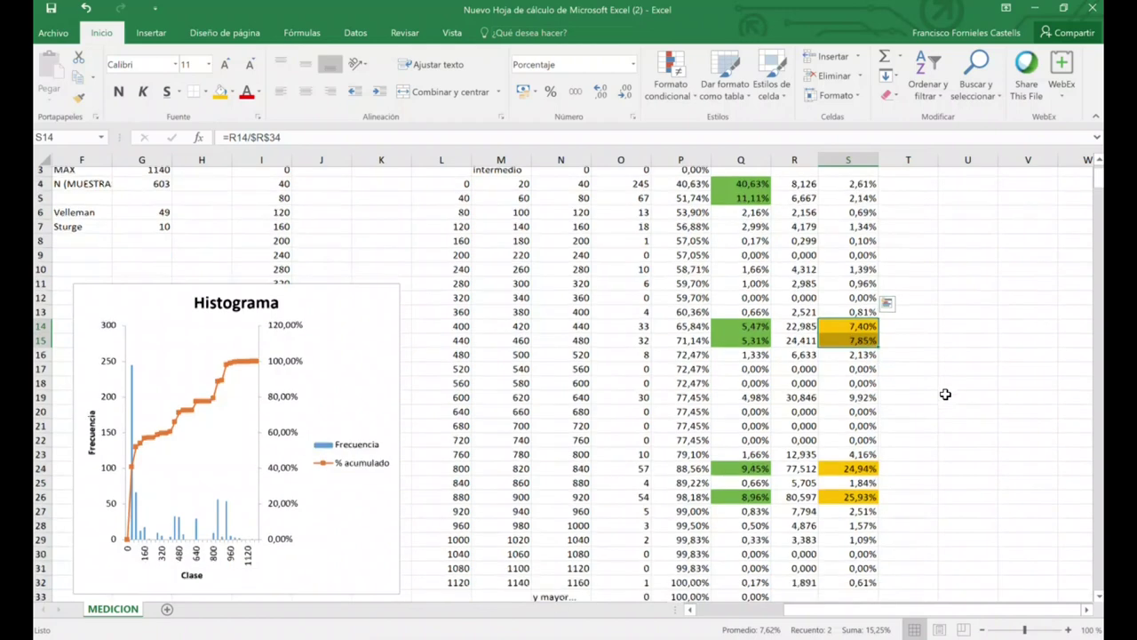
{"action": "scroll", "coordinate": [939, 389], "scroll_direction": "up", "scroll_amount": 1}
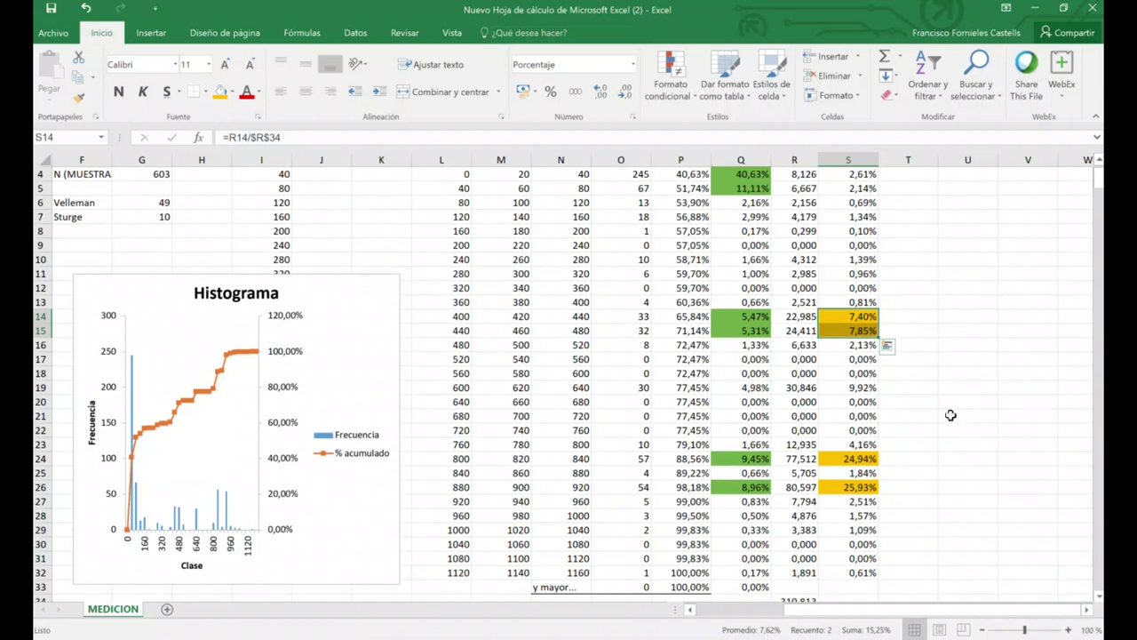
{"action": "scroll", "coordinate": [952, 489], "scroll_direction": "up", "scroll_amount": 1}
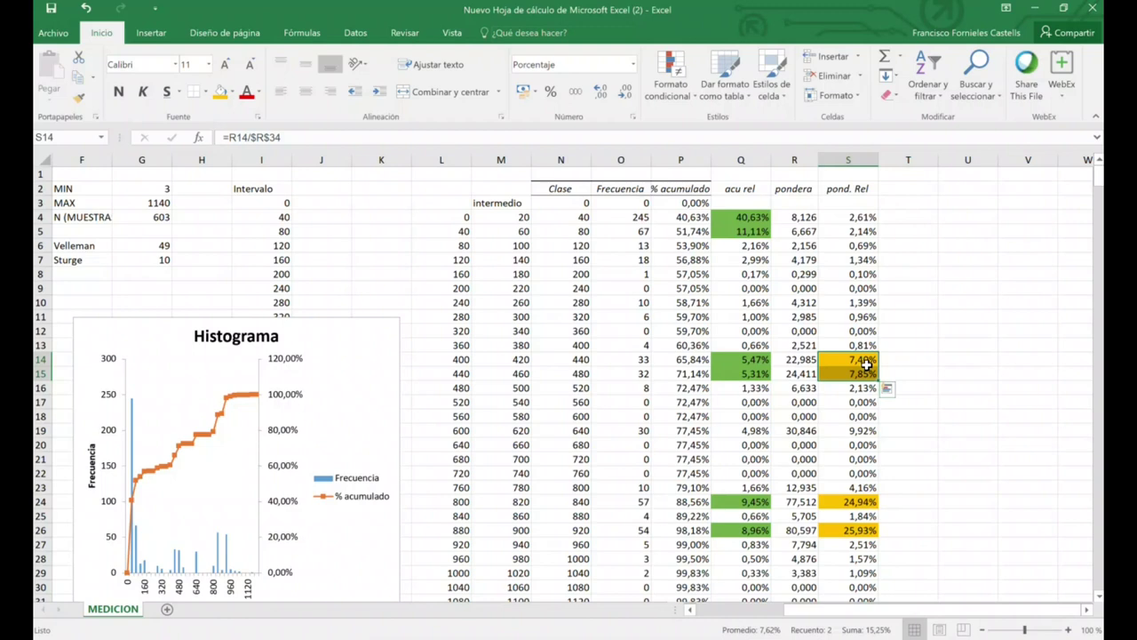
{"action": "left_click", "coordinate": [968, 217]}
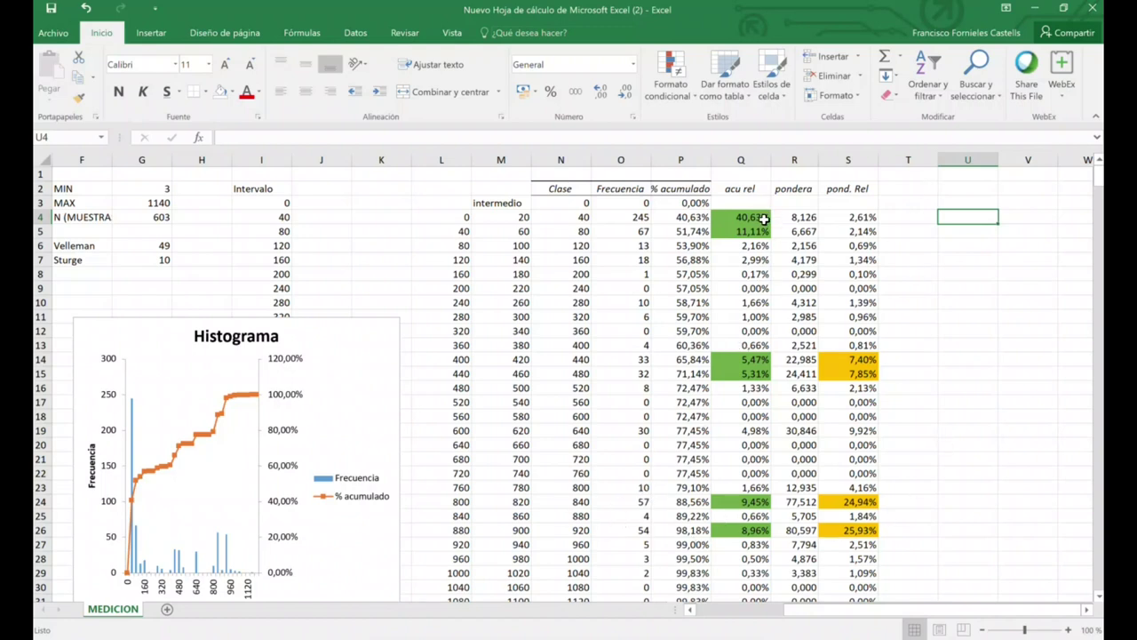
Enter the first class midpoint, 20, in T2
{"action": "left_click", "coordinate": [926, 190]}
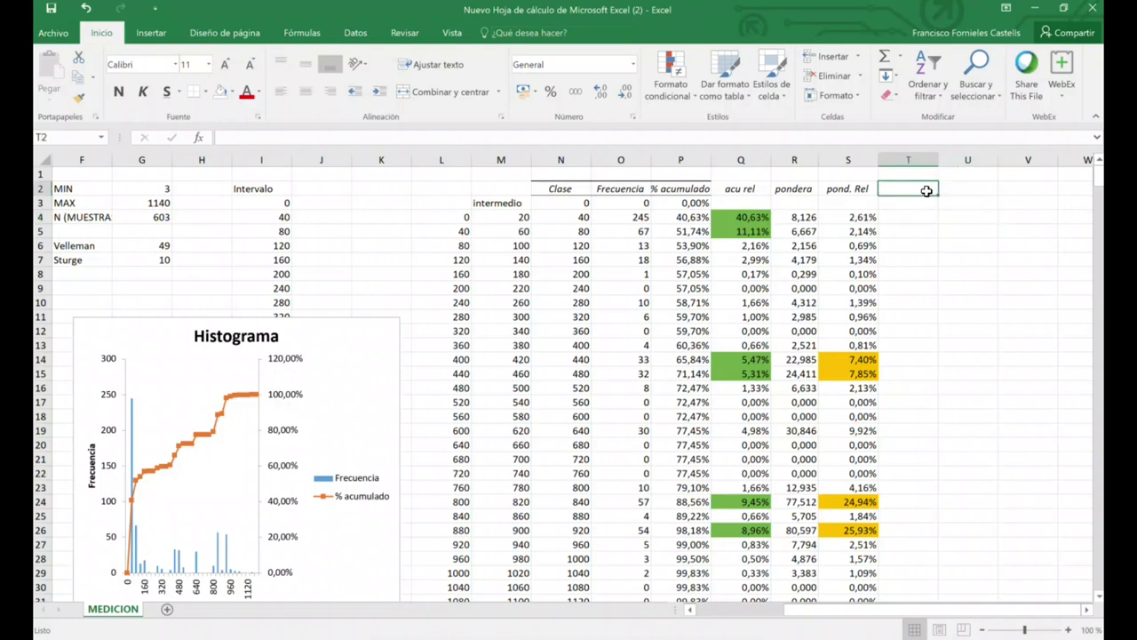
{"action": "type", "text": "20"}
{"action": "key", "text": "Return"}
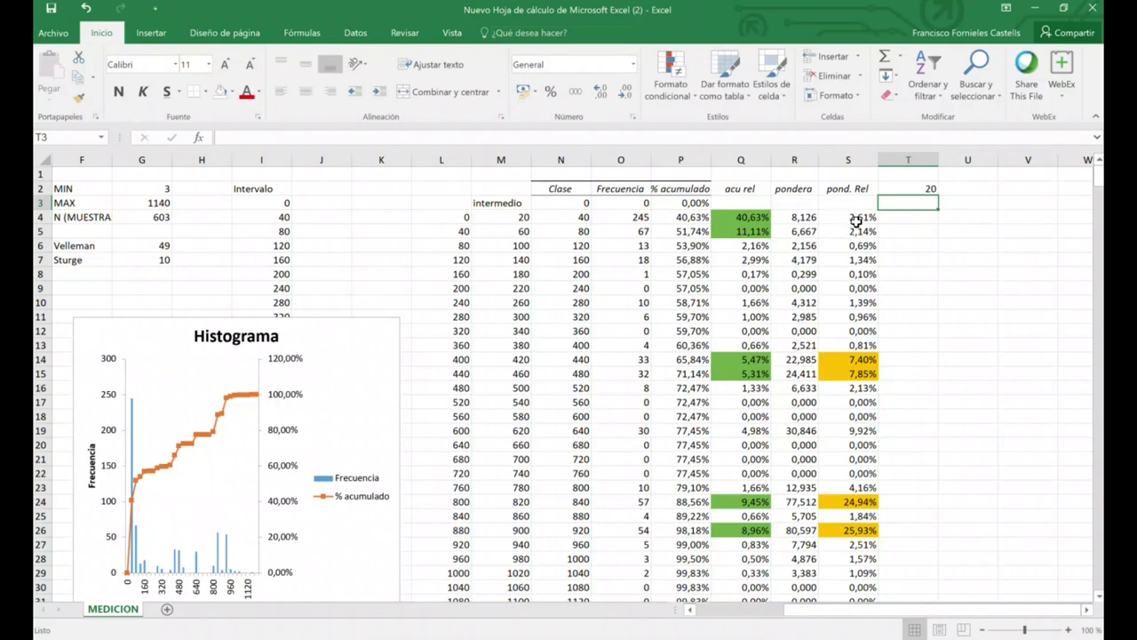
Highlight the first class's relative weighted share in S4 with a light blue fill
{"action": "left_click", "coordinate": [853, 223]}
{"action": "left_click", "coordinate": [233, 93]}
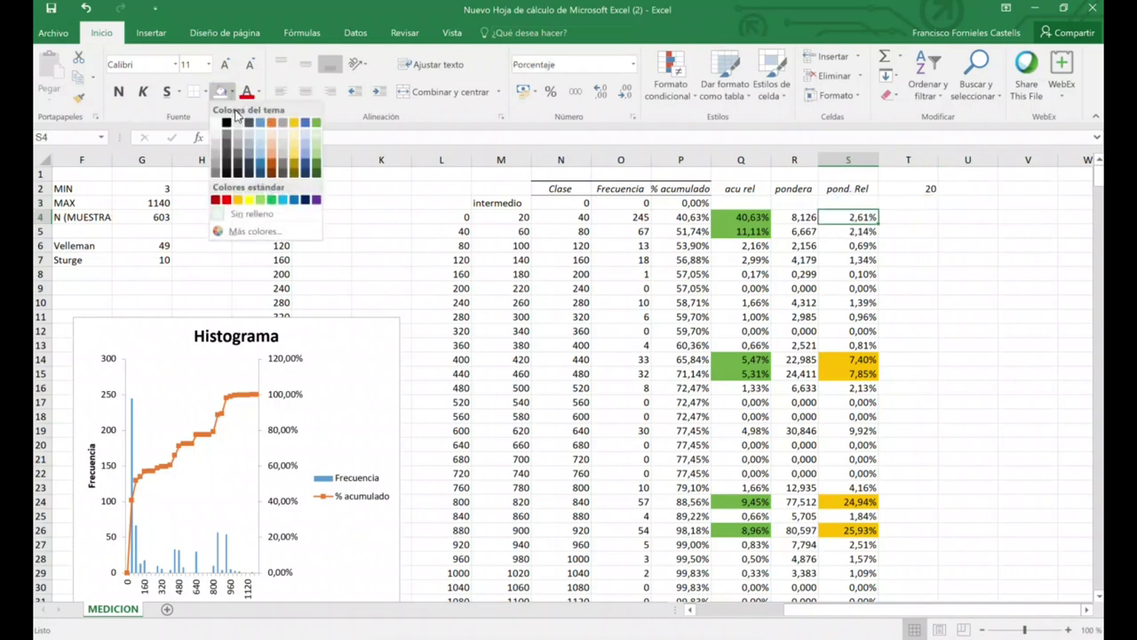
{"action": "key", "text": "Escape"}
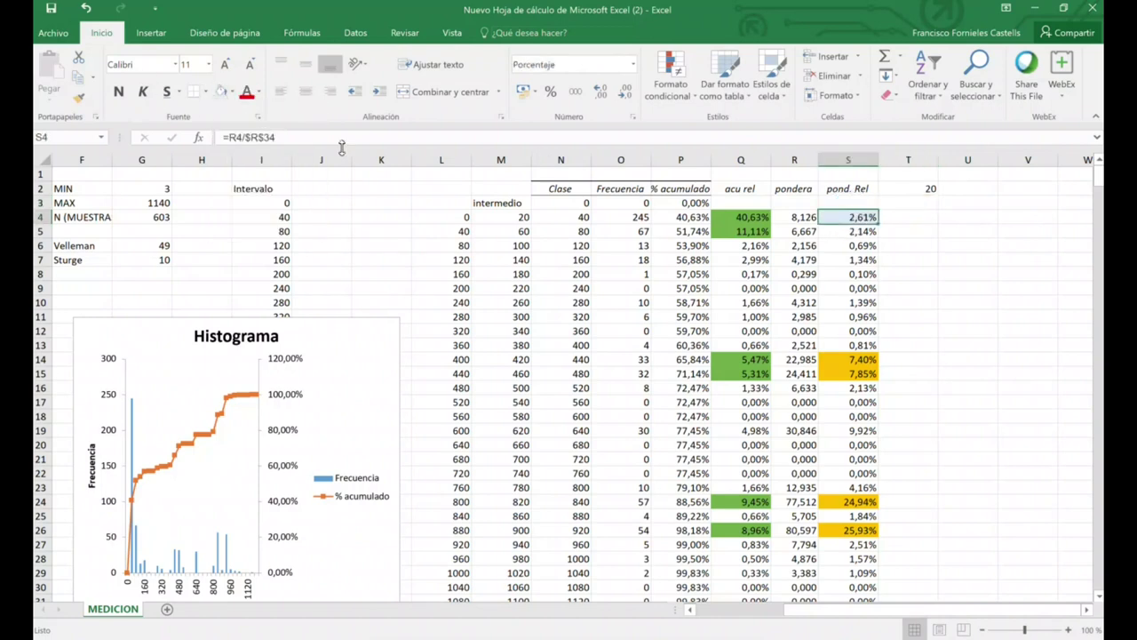
{"action": "left_click", "coordinate": [233, 94]}
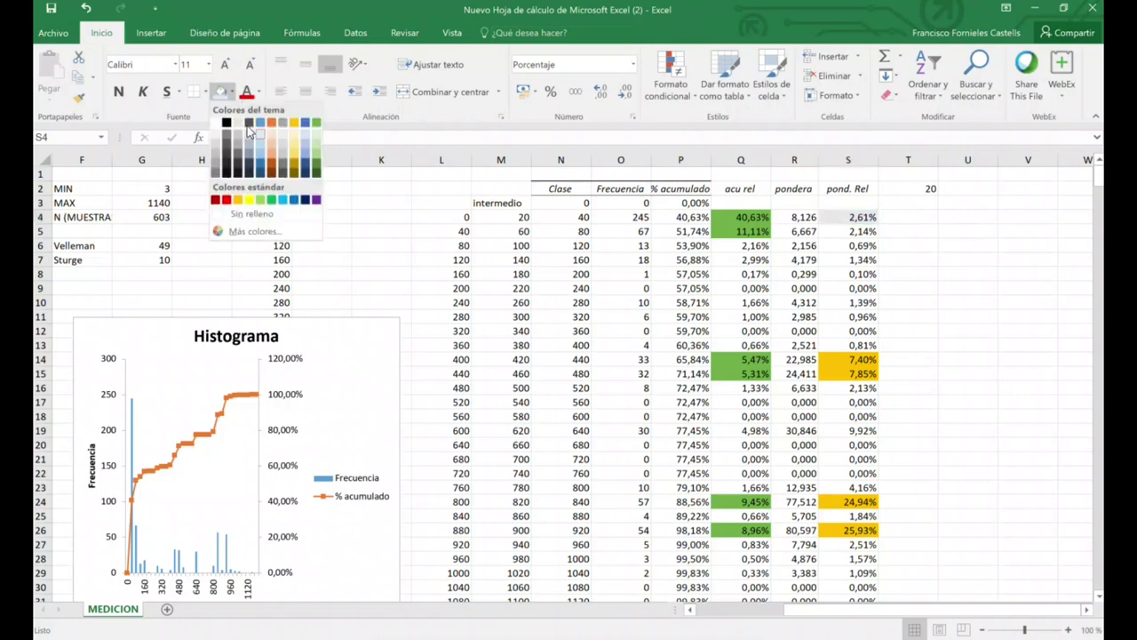
{"action": "left_click", "coordinate": [261, 140]}
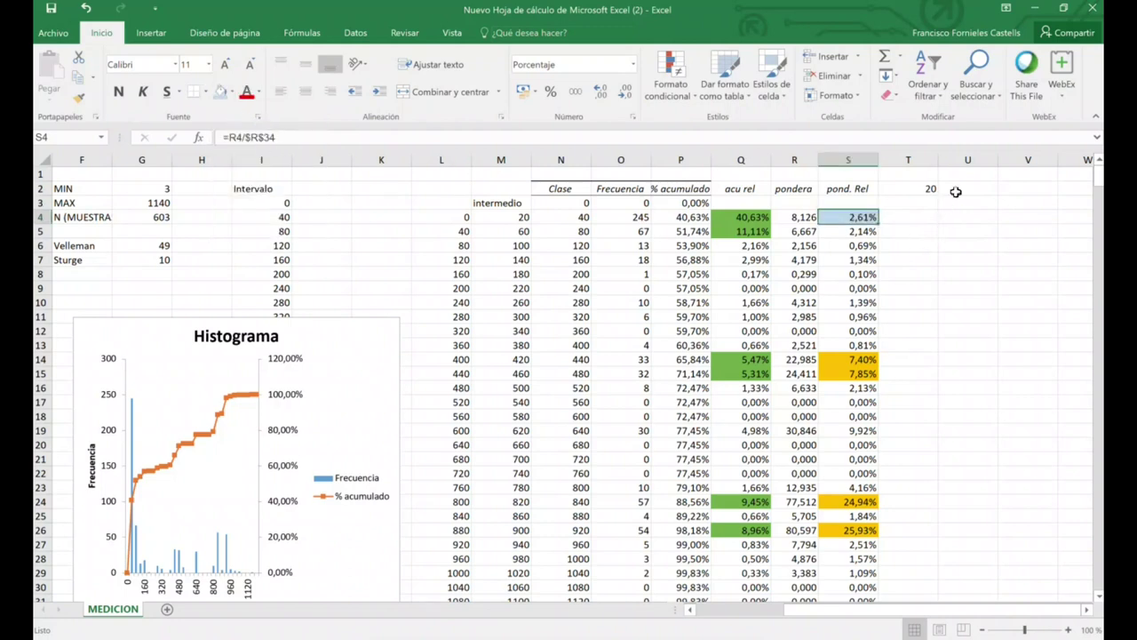
{"action": "left_click", "coordinate": [960, 190]}
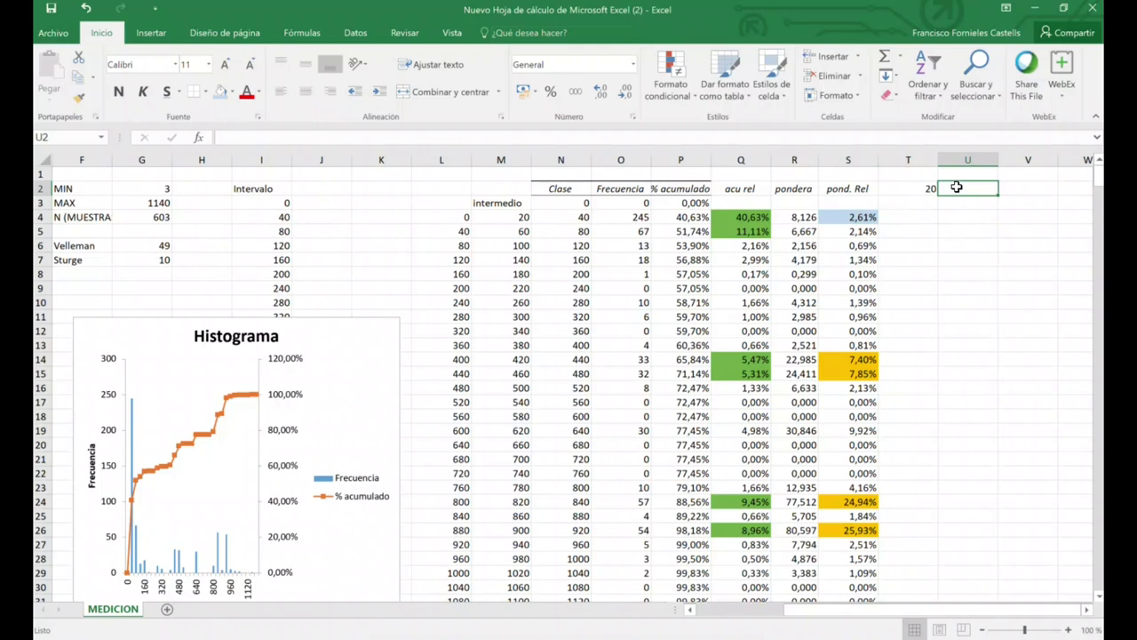
Enter 40 in U2 and extend the light blue fill to the second class's relative weighted share in S5
{"action": "type", "text": "40"}
{"action": "key", "text": "Return"}
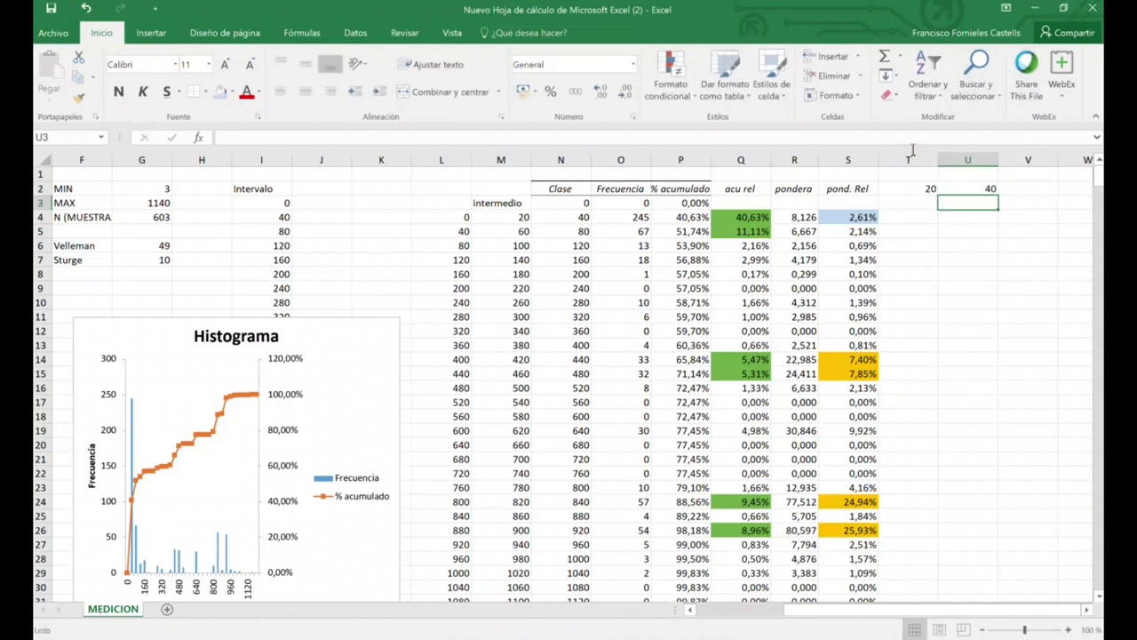
{"action": "left_click", "coordinate": [865, 221]}
{"action": "left_click_drag", "start_coordinate": [865, 220], "coordinate": [863, 229]}
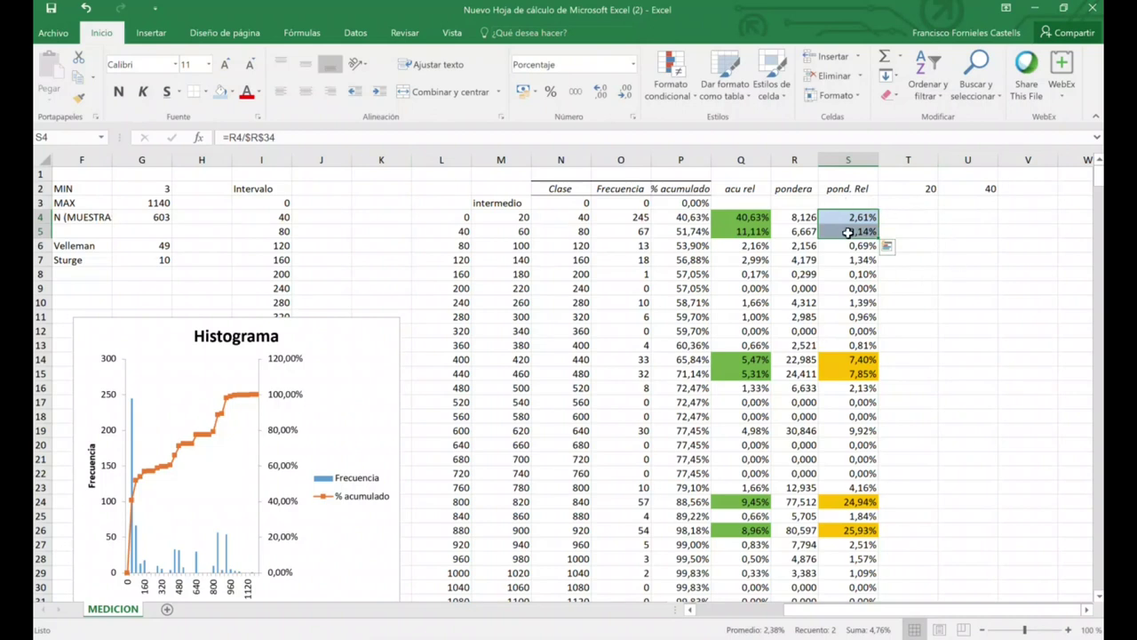
Enter 80 in V2 and extend the light blue fill to the relative weighted shares in S6 and S7
{"action": "left_click", "coordinate": [1041, 190]}
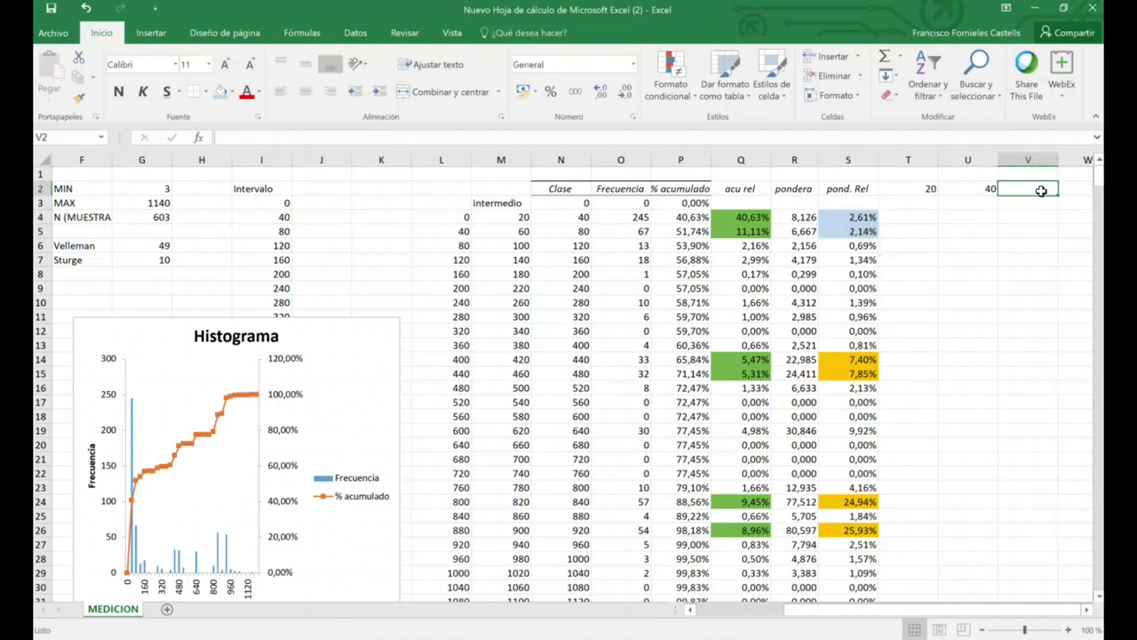
{"action": "type", "text": "80"}
{"action": "key", "text": "Return"}
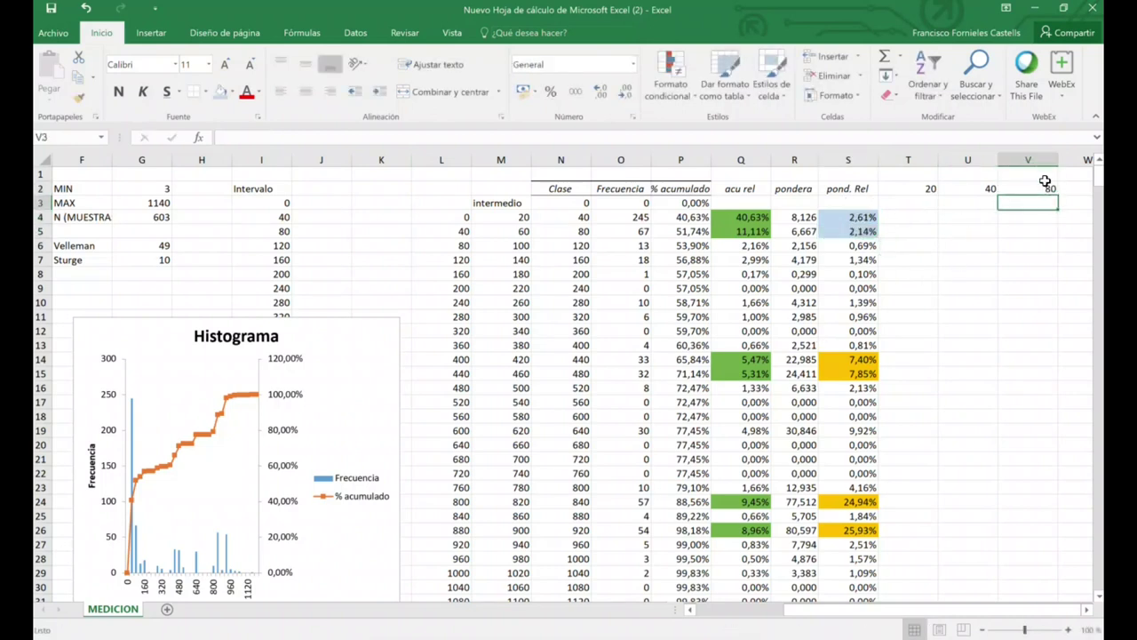
{"action": "left_click_drag", "start_coordinate": [866, 246], "coordinate": [863, 219]}
{"action": "left_click", "coordinate": [89, 95]}
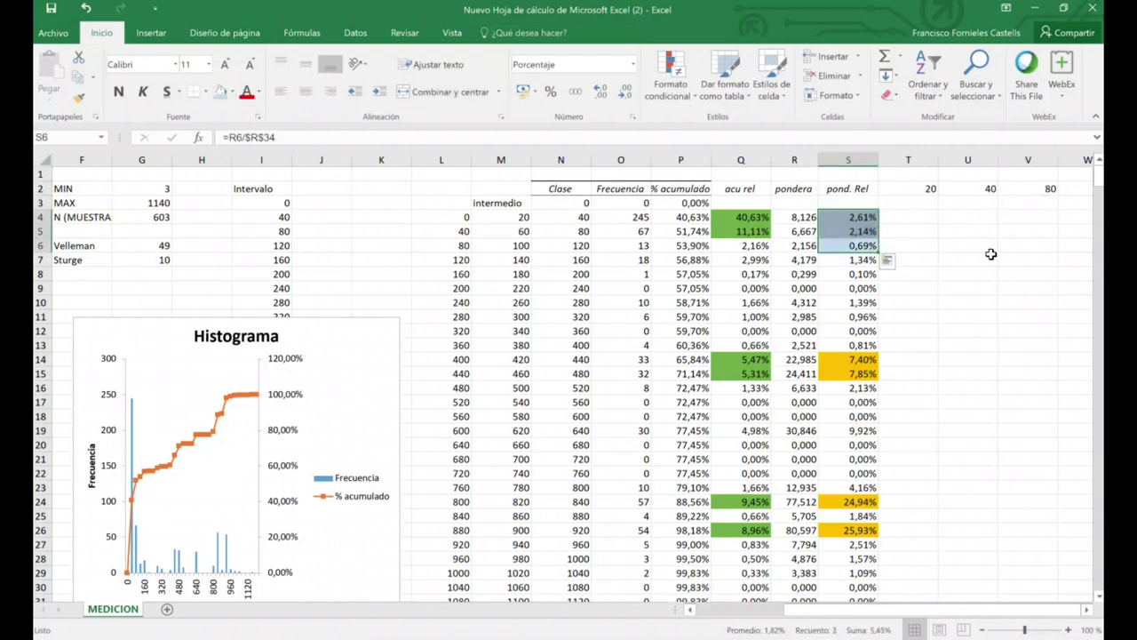
{"action": "left_click", "coordinate": [859, 261]}
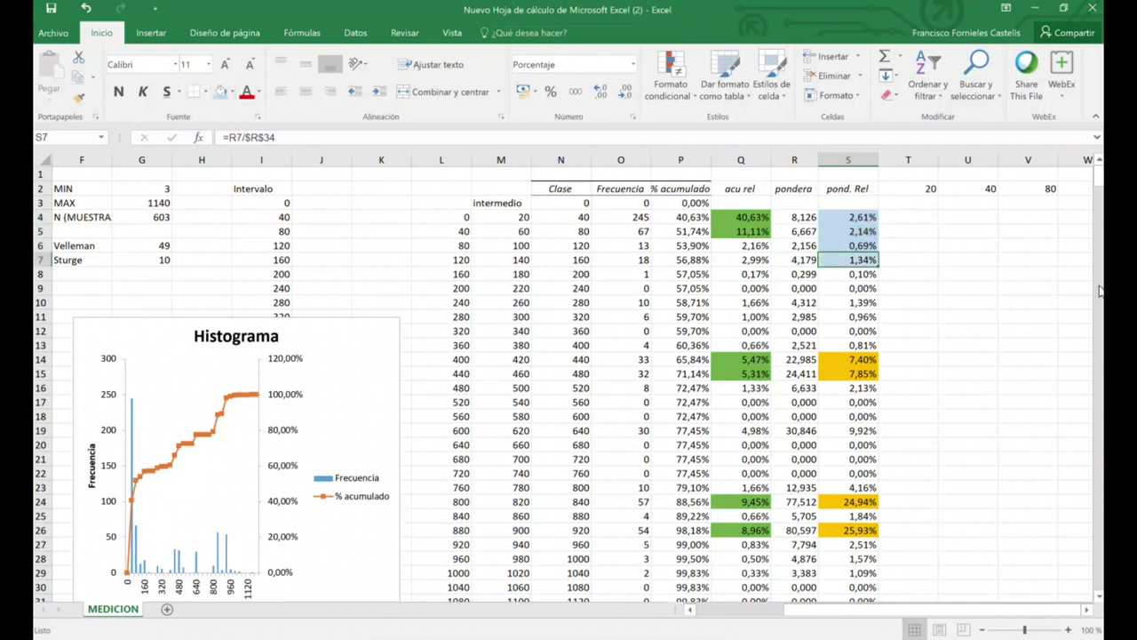
Enter 6*160 in W2, beside the 80
{"action": "left_click", "coordinate": [1068, 190]}
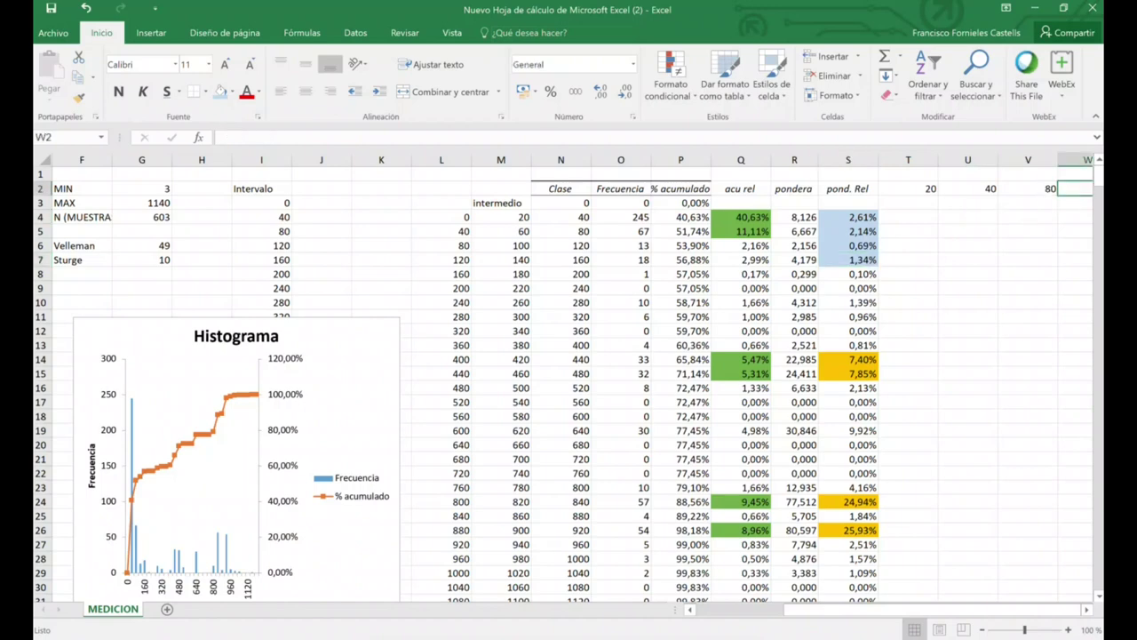
{"action": "left_click", "coordinate": [1086, 609]}
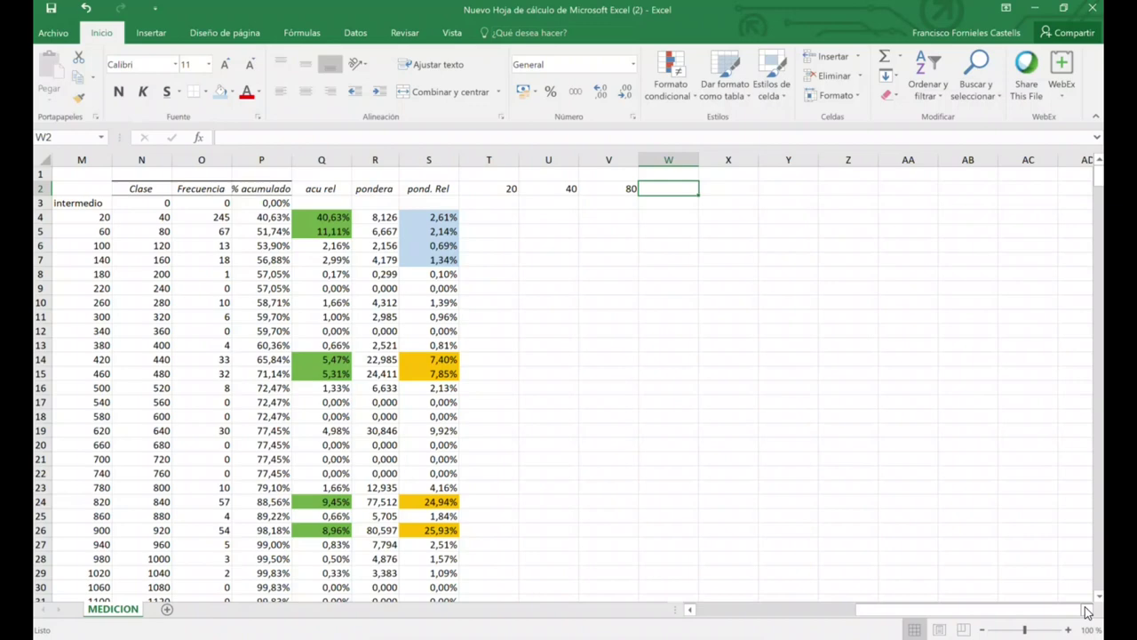
{"action": "type", "text": "6"}
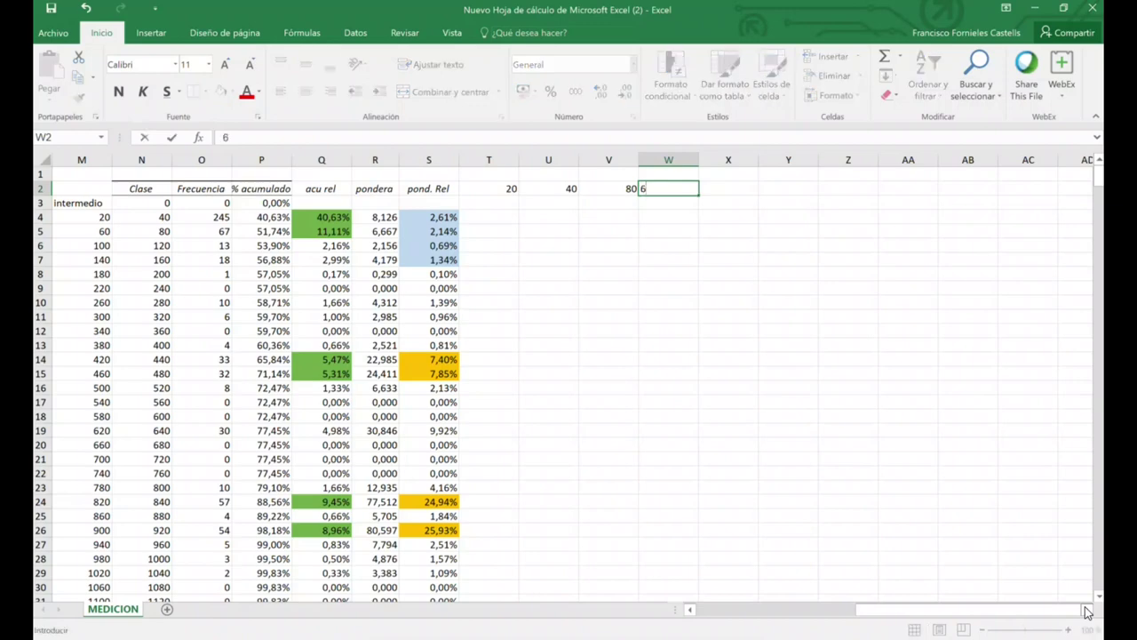
{"action": "type", "text": "*160"}
{"action": "key", "text": "Return"}
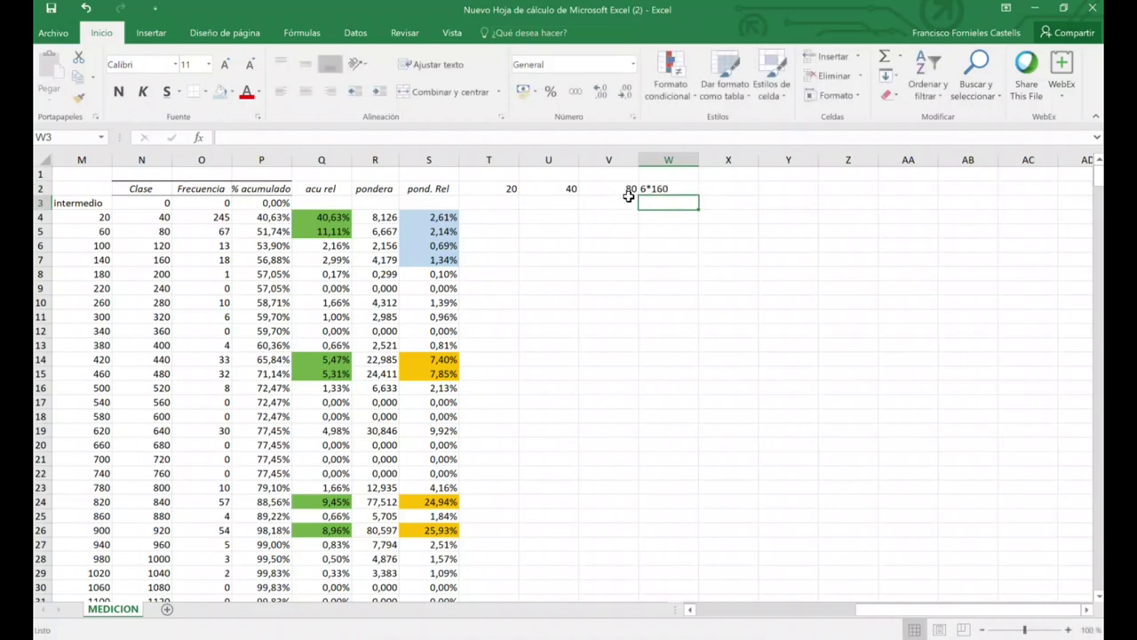
Enter the step numbers 1, 2, 4 and 8 in T3:W3, under the values in row 2
{"action": "left_click", "coordinate": [502, 205]}
{"action": "type", "text": "1"}
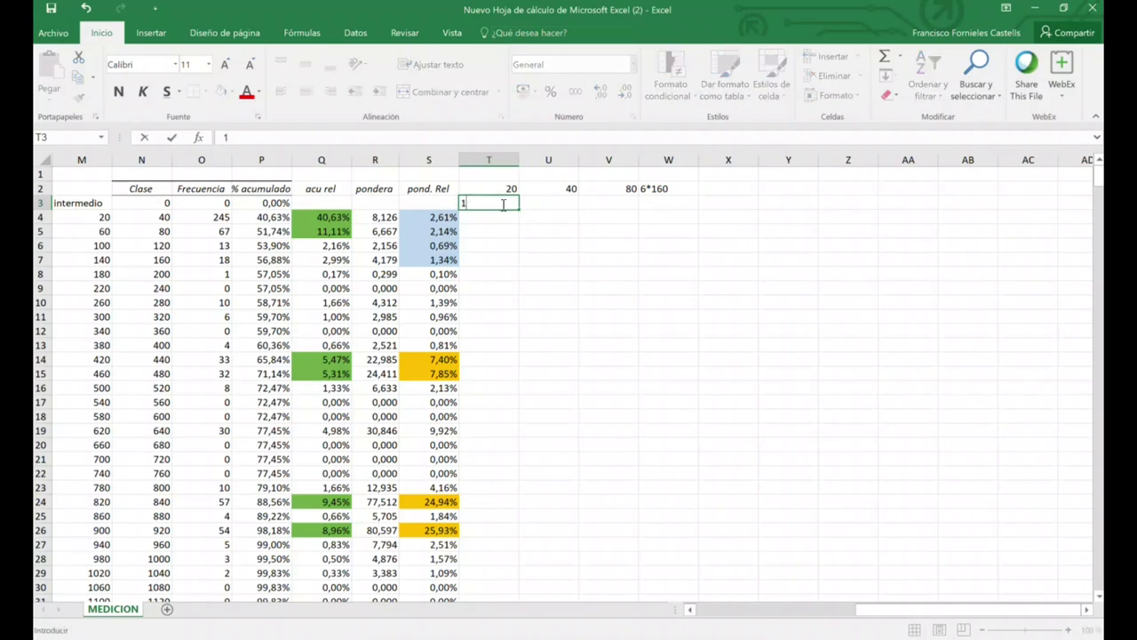
{"action": "key", "text": "Tab"}
{"action": "type", "text": "2"}
{"action": "key", "text": "Tab"}
{"action": "type", "text": "4"}
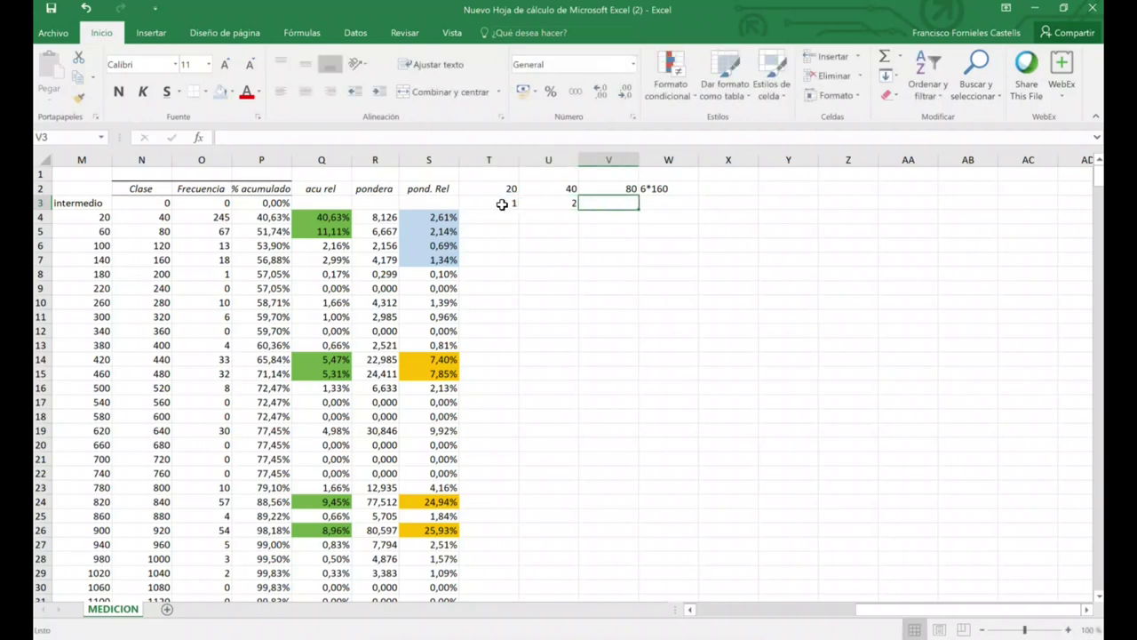
{"action": "key", "text": "Tab"}
{"action": "type", "text": "8"}
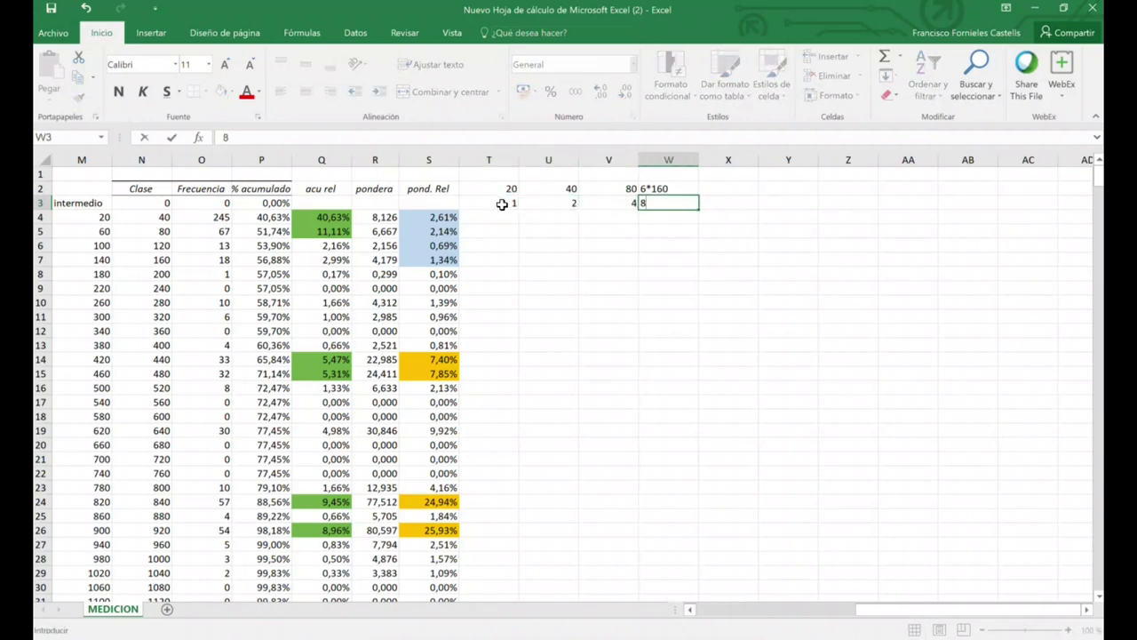
{"action": "key", "text": "Tab"}
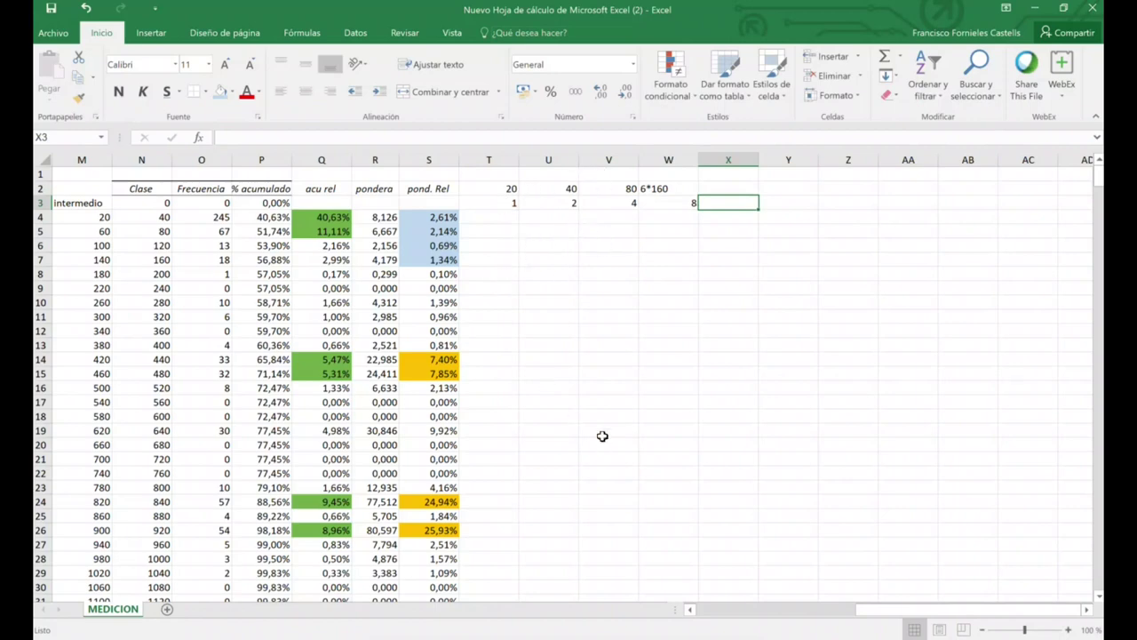
Check the sum of the relative weighted shares for S4:S26 and for S4:S27
{"action": "left_click_drag", "start_coordinate": [920, 611], "coordinate": [863, 622]}
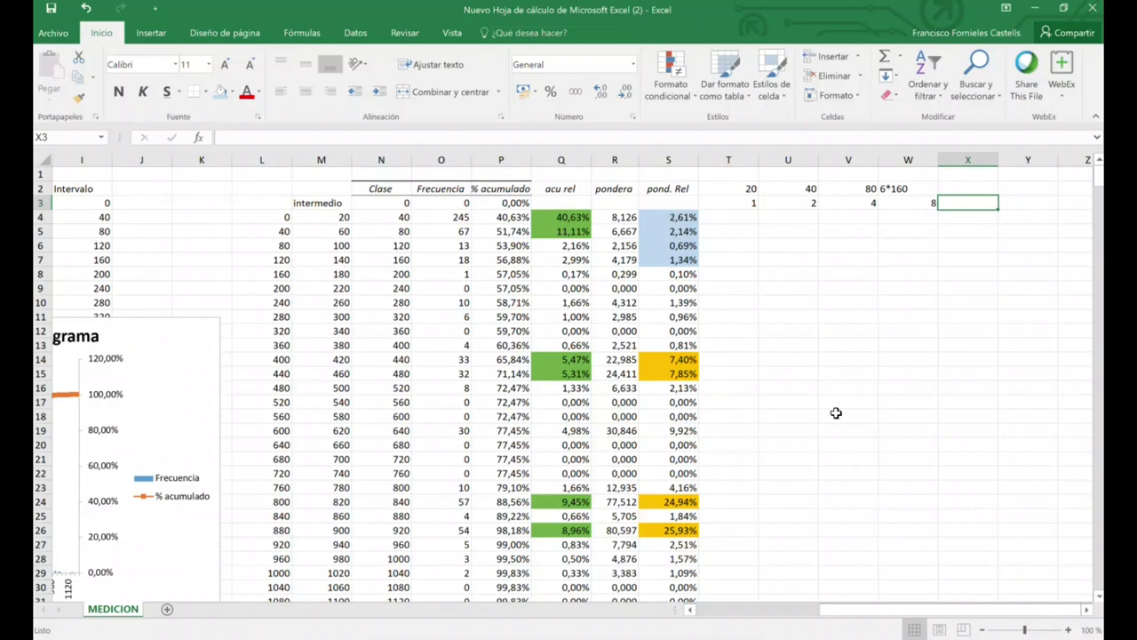
{"action": "left_click", "coordinate": [762, 396]}
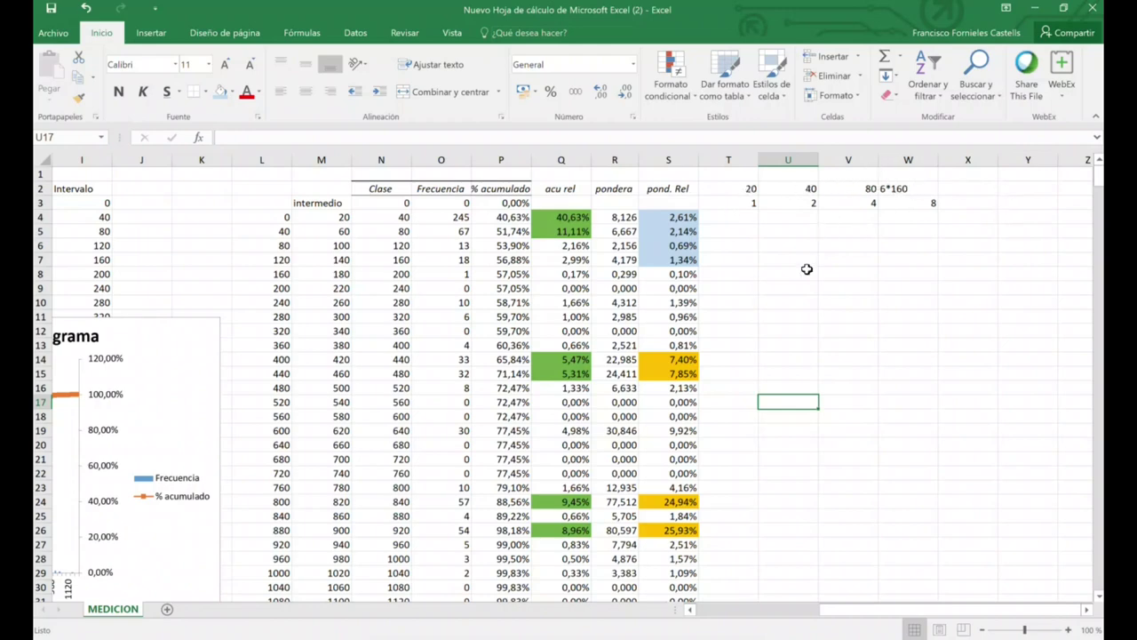
{"action": "left_click", "coordinate": [681, 218]}
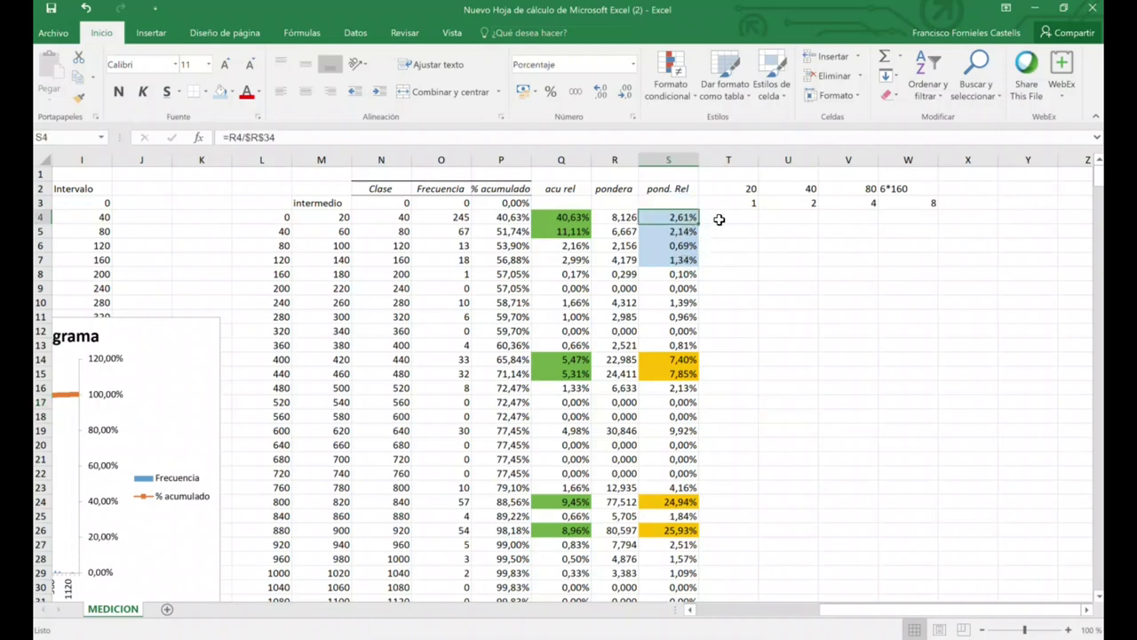
{"action": "left_click", "coordinate": [687, 217]}
{"action": "left_click_drag", "start_coordinate": [687, 217], "coordinate": [682, 528]}
{"action": "scroll", "coordinate": [888, 569], "scroll_direction": "down", "scroll_amount": 2}
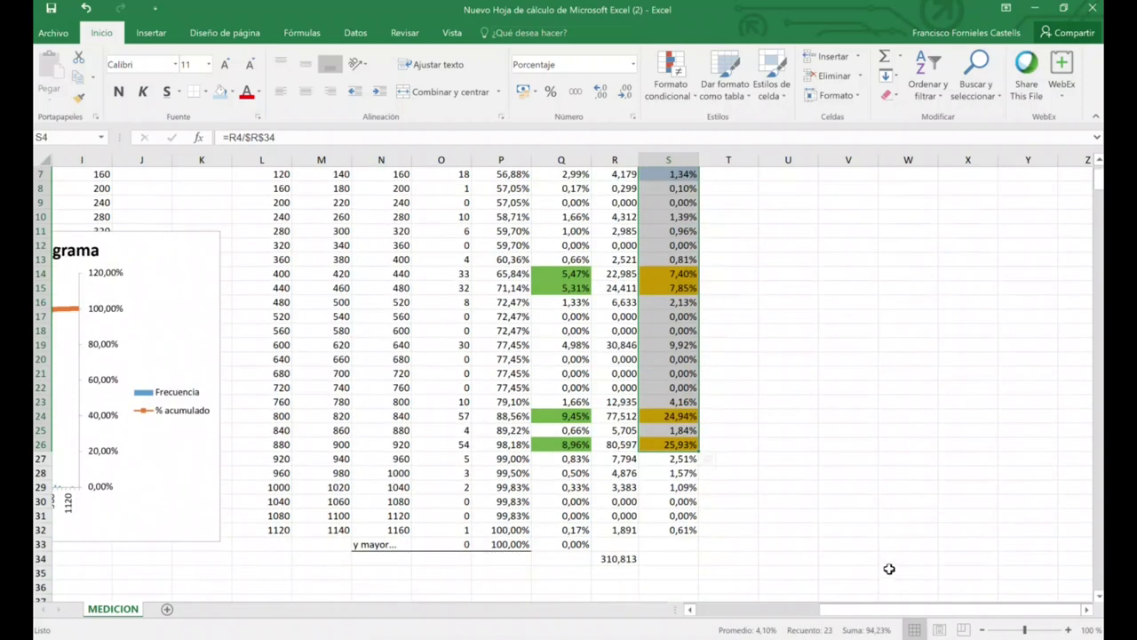
{"action": "left_click_drag", "start_coordinate": [683, 458], "coordinate": [663, 218]}
{"action": "scroll", "coordinate": [879, 383], "scroll_direction": "down", "scroll_amount": 4}
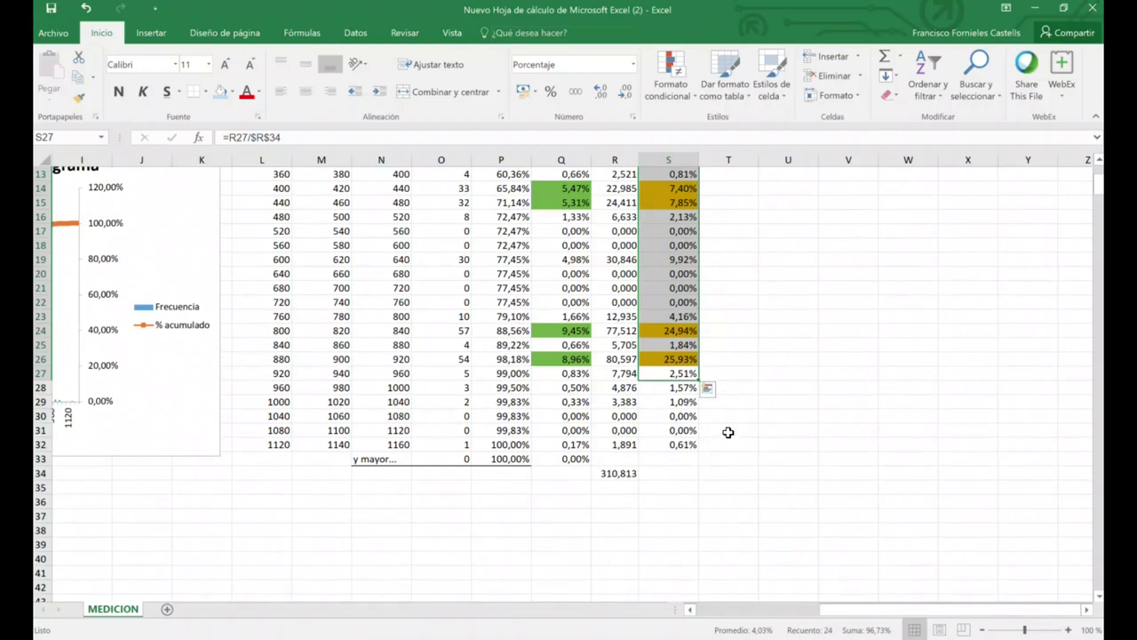
{"action": "scroll", "coordinate": [826, 457], "scroll_direction": "up", "scroll_amount": 4}
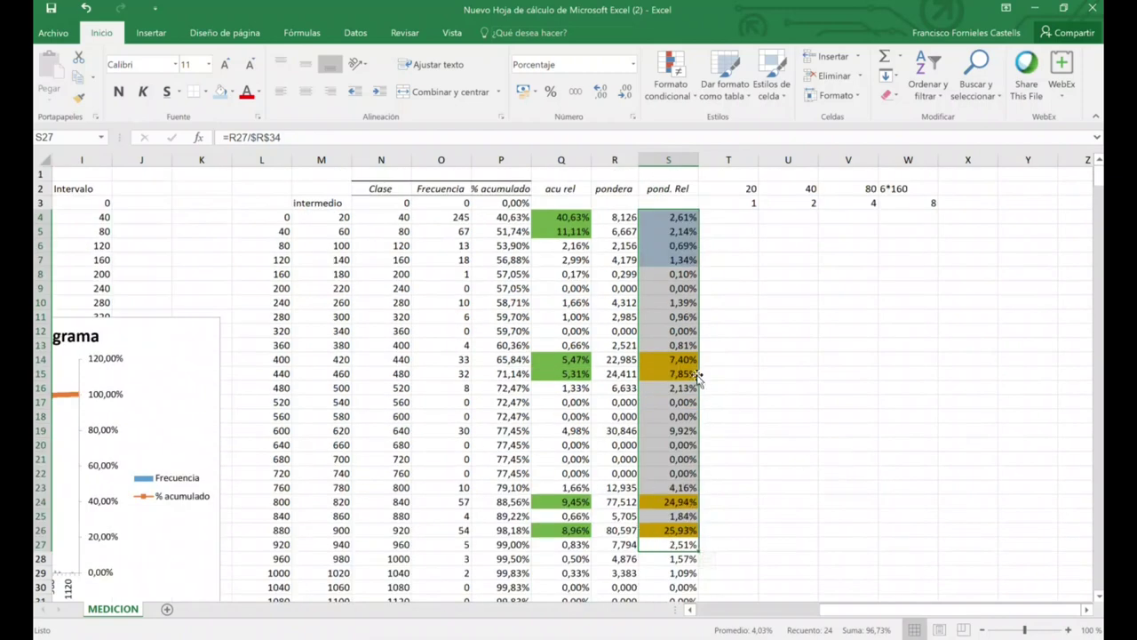
Clear the trial values in T2:W3 and enter the heading "intervalo" in V2
{"action": "left_click", "coordinate": [871, 246]}
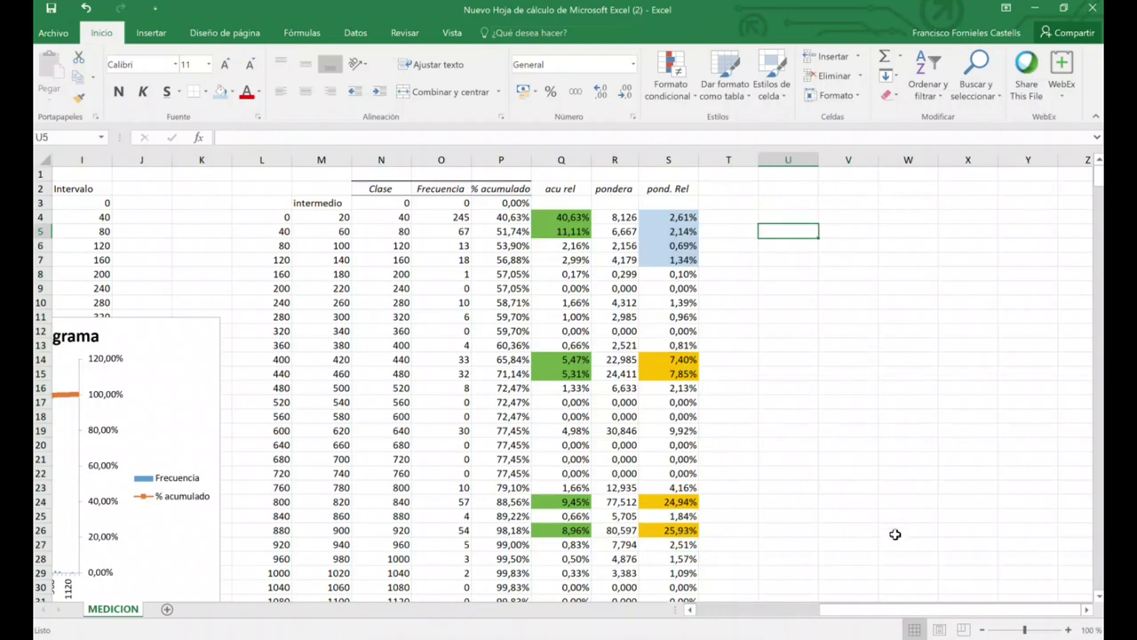
{"action": "left_click_drag", "start_coordinate": [877, 614], "coordinate": [794, 617]}
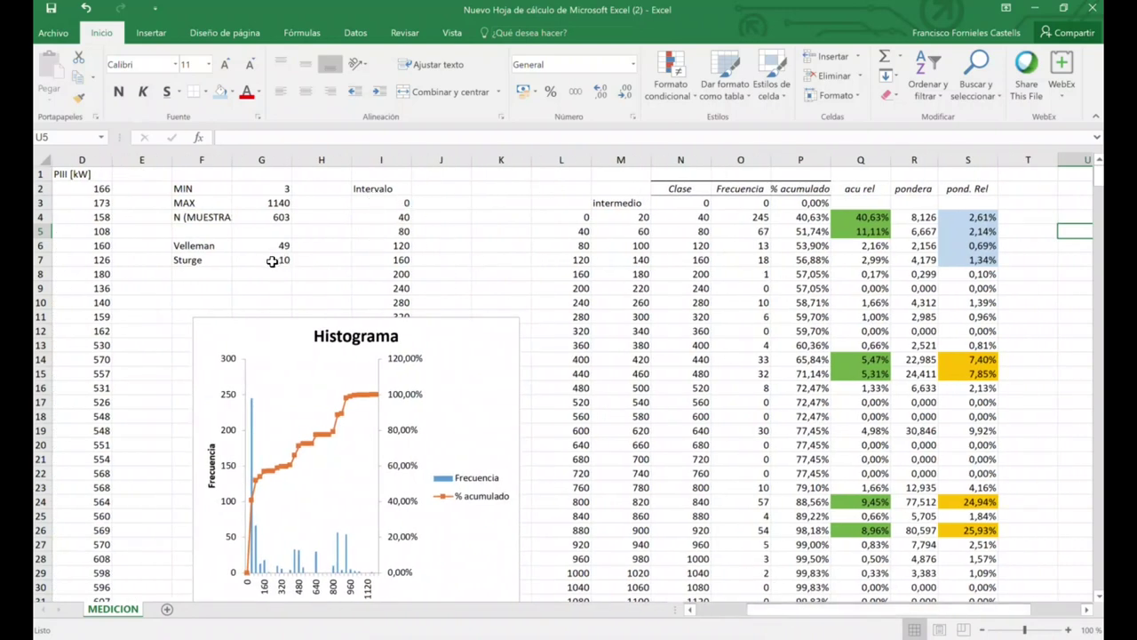
{"action": "left_click_drag", "start_coordinate": [983, 613], "coordinate": [1041, 617]}
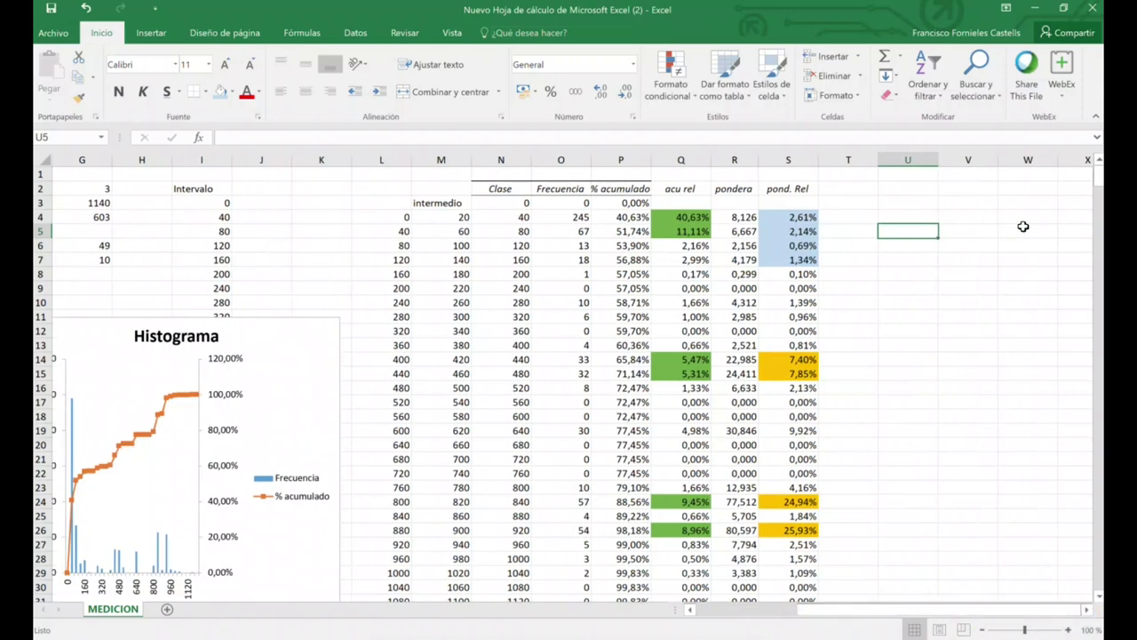
{"action": "left_click", "coordinate": [1086, 610]}
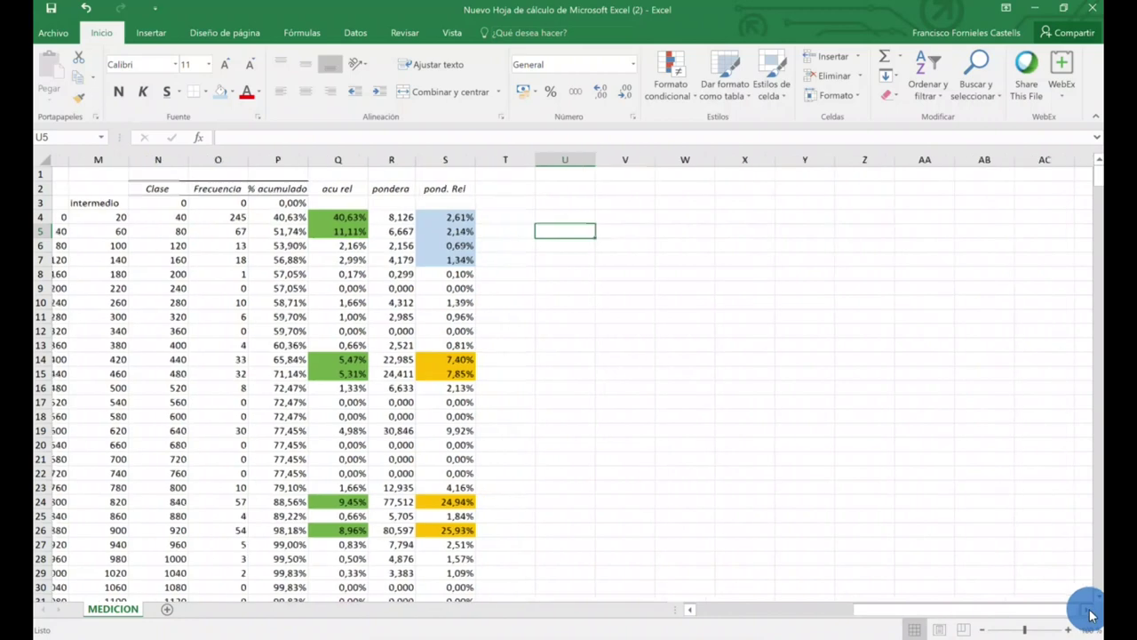
{"action": "left_click", "coordinate": [611, 186]}
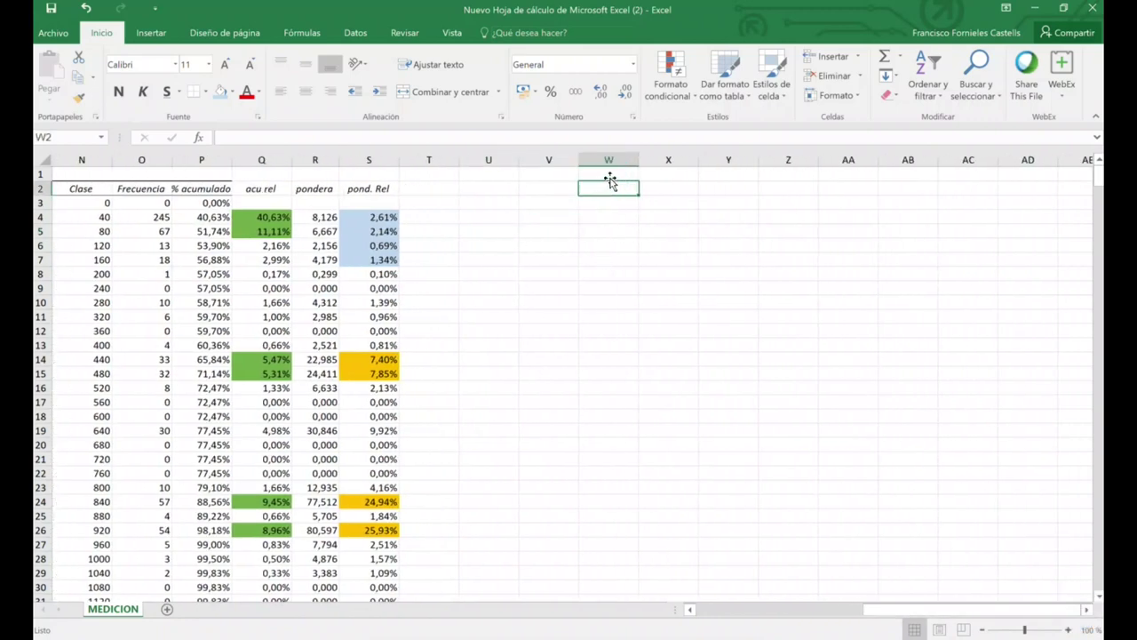
{"action": "left_click", "coordinate": [546, 185]}
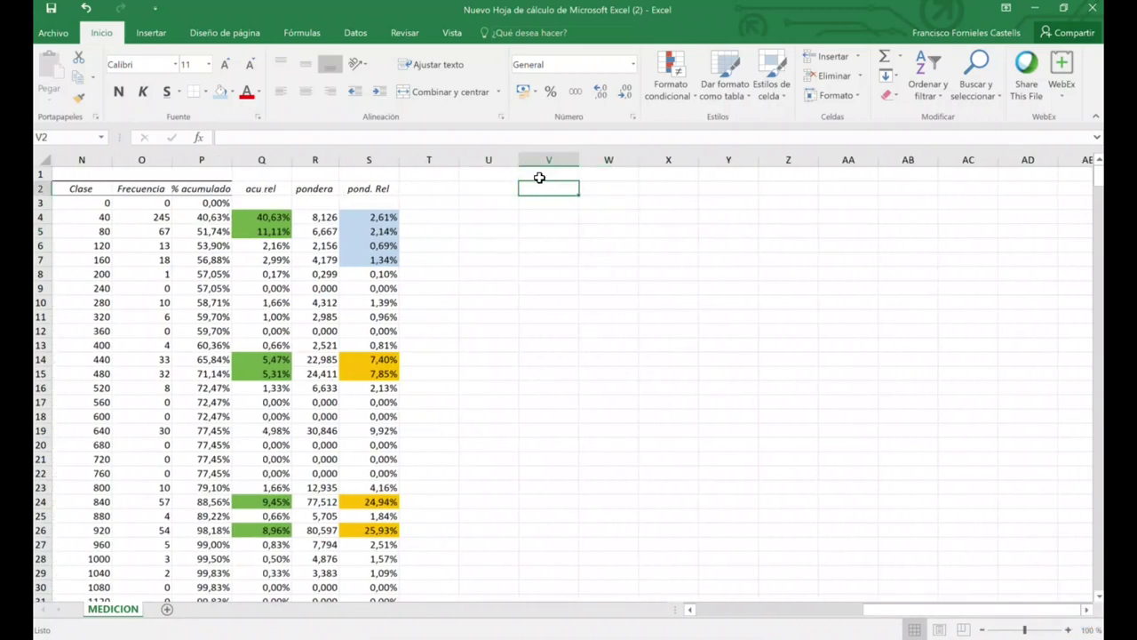
{"action": "type", "text": "intervalo"}
{"action": "key", "text": "Return"}
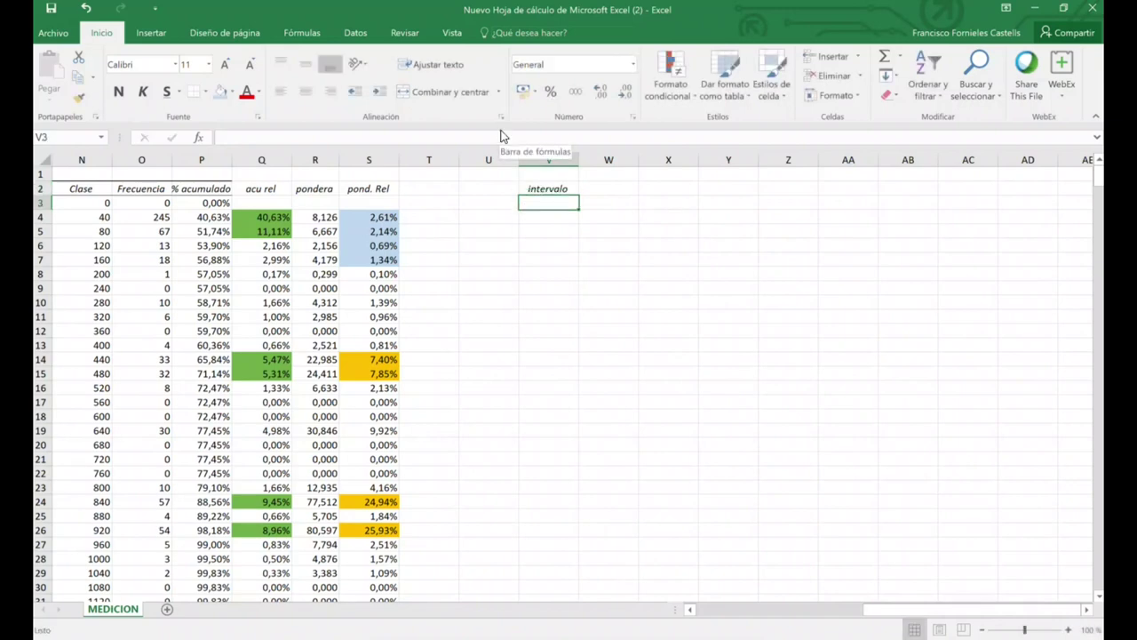
Enter 0 in V3 and a formula in V4 that adds 10 to V3
{"action": "type", "text": "0"}
{"action": "key", "text": "Return"}
{"action": "type", "text": "++"}
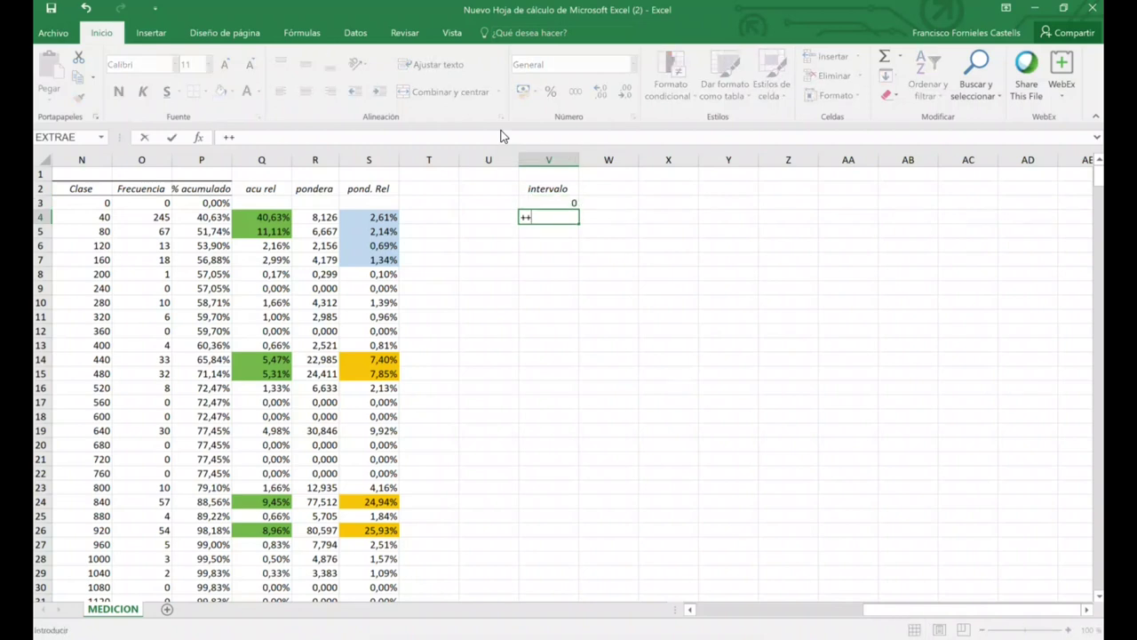
{"action": "left_click", "coordinate": [542, 202]}
{"action": "type", "text": "+20"}
{"action": "key", "text": "Return"}
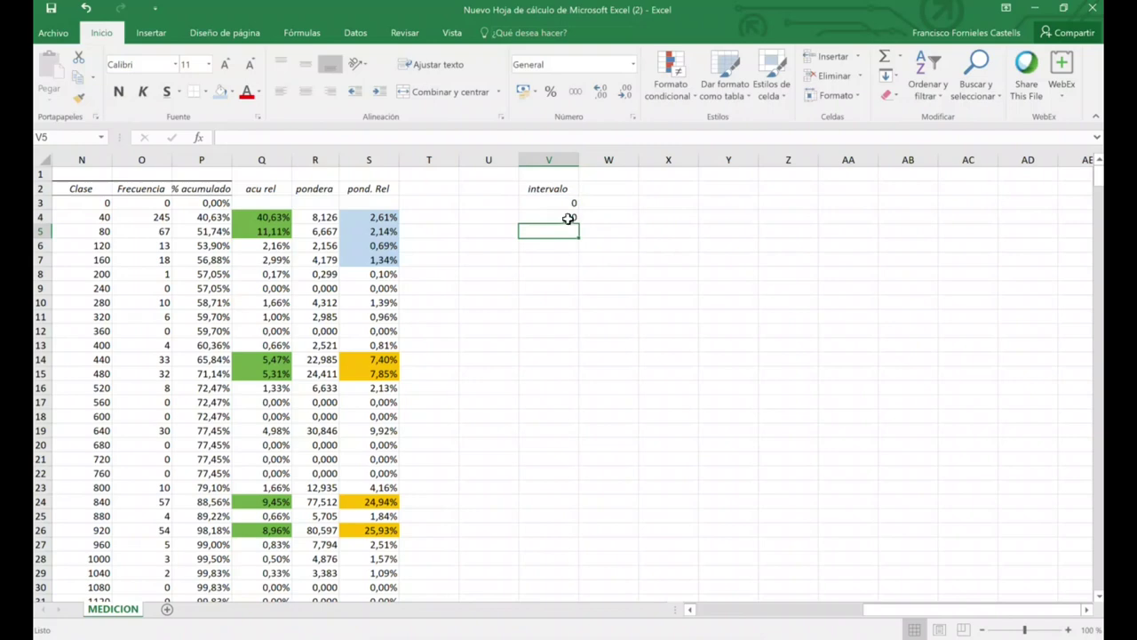
Fill the interval formula from V4 down column V and delete the surplus values up to V171
{"action": "left_click", "coordinate": [574, 217]}
{"action": "left_click_drag", "start_coordinate": [576, 223], "coordinate": [587, 278]}
{"action": "scroll", "coordinate": [587, 278], "scroll_direction": "down", "scroll_amount": 15}
{"action": "key", "text": "Delete"}
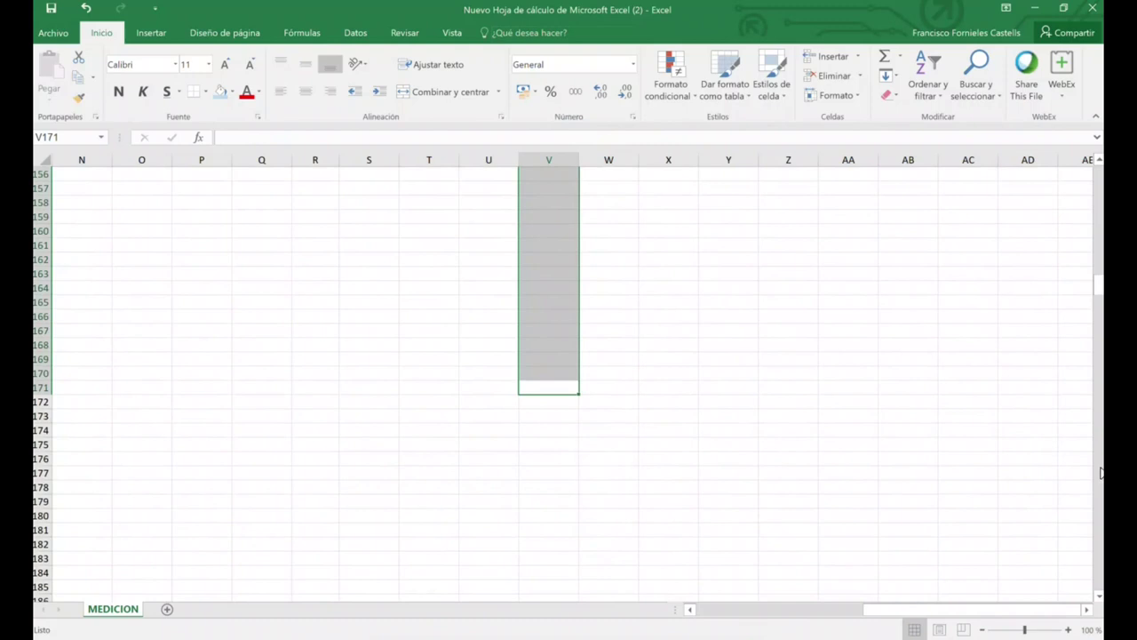
{"action": "left_click_drag", "start_coordinate": [1098, 284], "coordinate": [1099, 178]}
{"action": "left_click", "coordinate": [858, 186]}
{"action": "left_click", "coordinate": [843, 169]}
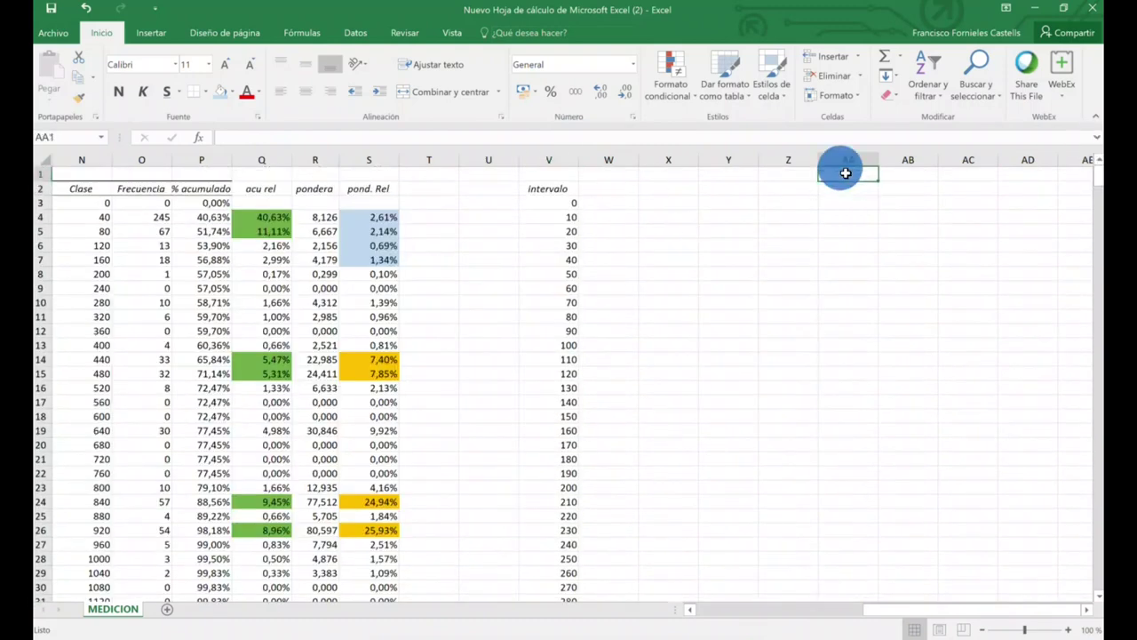
Start a new Histogram data analysis on C2:C604 and set its class range to V3:V117
{"action": "left_click", "coordinate": [355, 33]}
{"action": "left_click", "coordinate": [931, 56]}
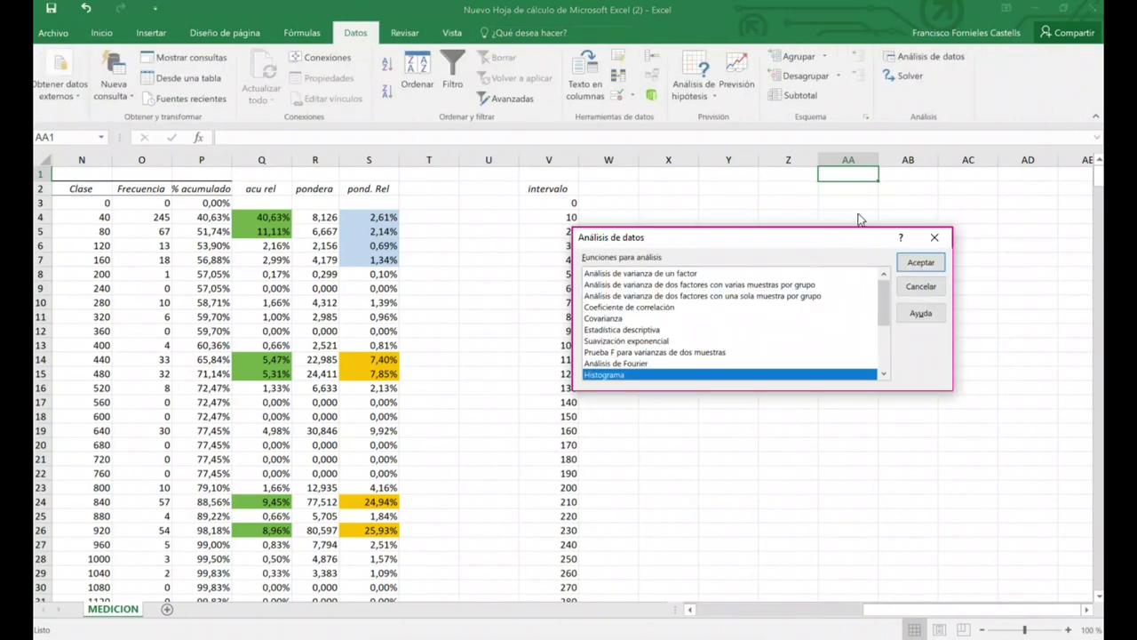
{"action": "left_click", "coordinate": [915, 261]}
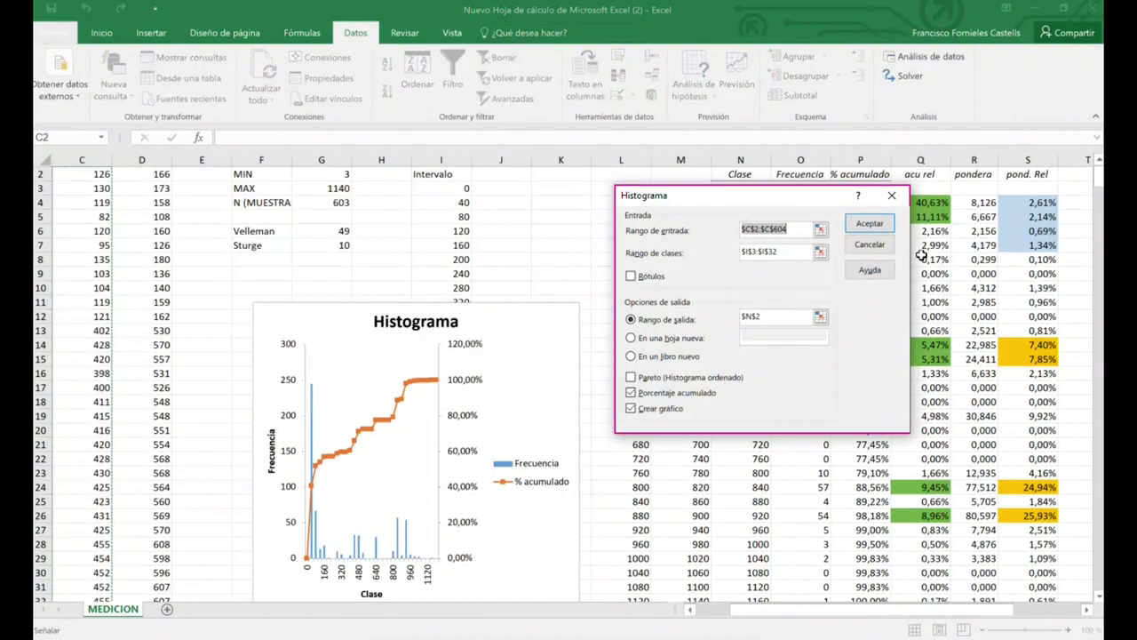
{"action": "left_click", "coordinate": [820, 253]}
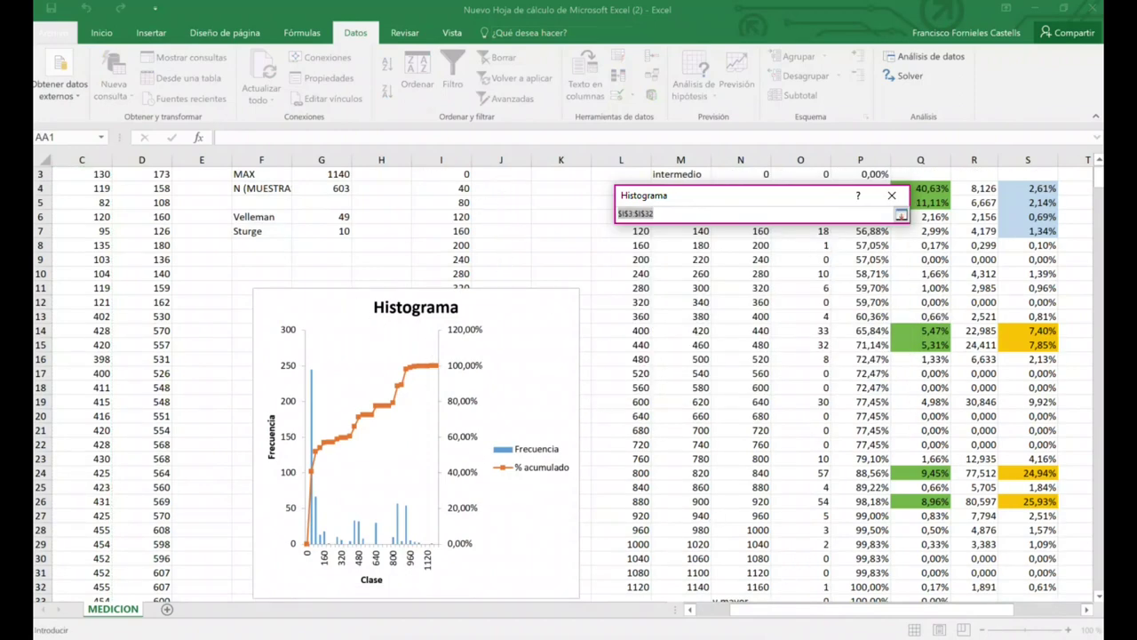
{"action": "left_click_drag", "start_coordinate": [844, 616], "coordinate": [1045, 604]}
{"action": "scroll", "coordinate": [1066, 293], "scroll_direction": "up", "scroll_amount": 1}
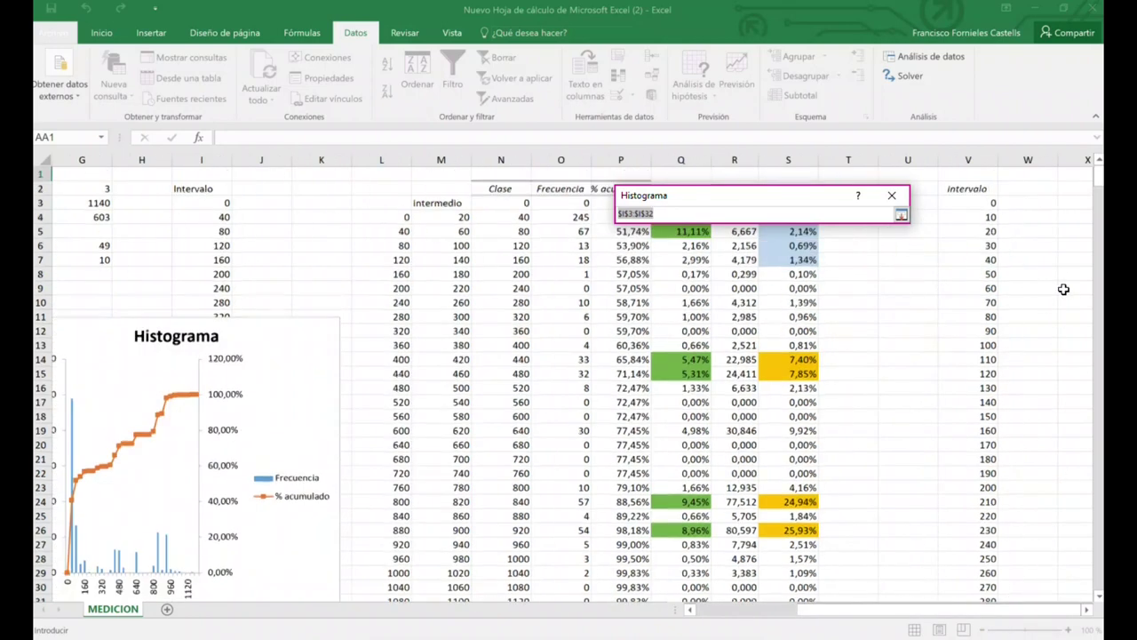
{"action": "left_click_drag", "start_coordinate": [971, 202], "coordinate": [981, 575]}
{"action": "left_click", "coordinate": [901, 214]}
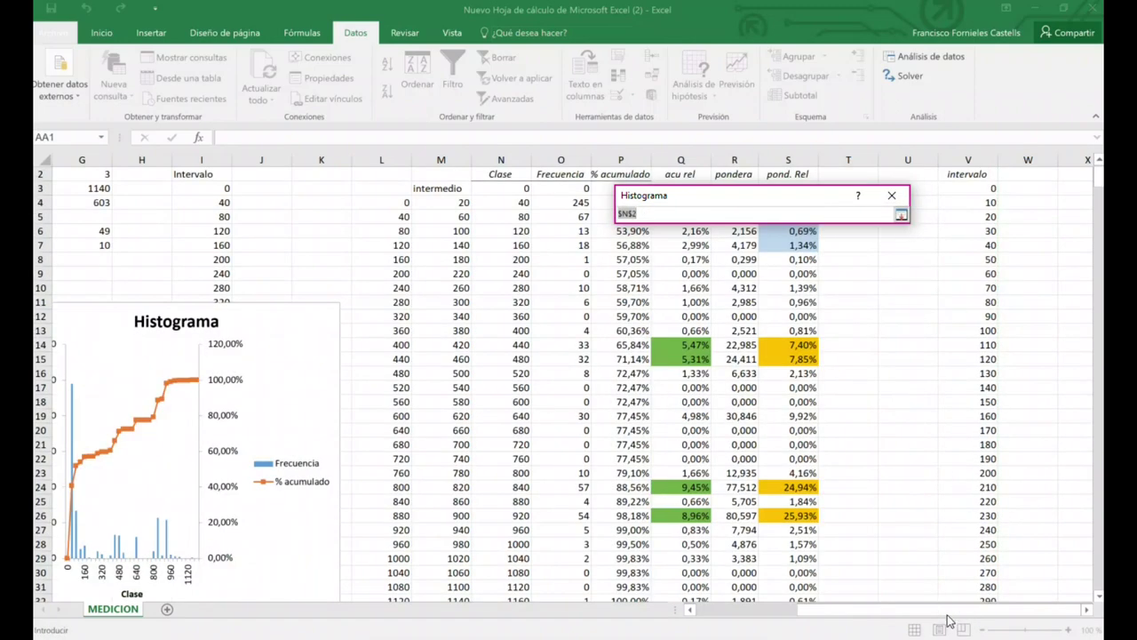
Set the histogram's output range to AA2 and generate it with cumulative percentage and a chart
{"action": "left_click", "coordinate": [1086, 609]}
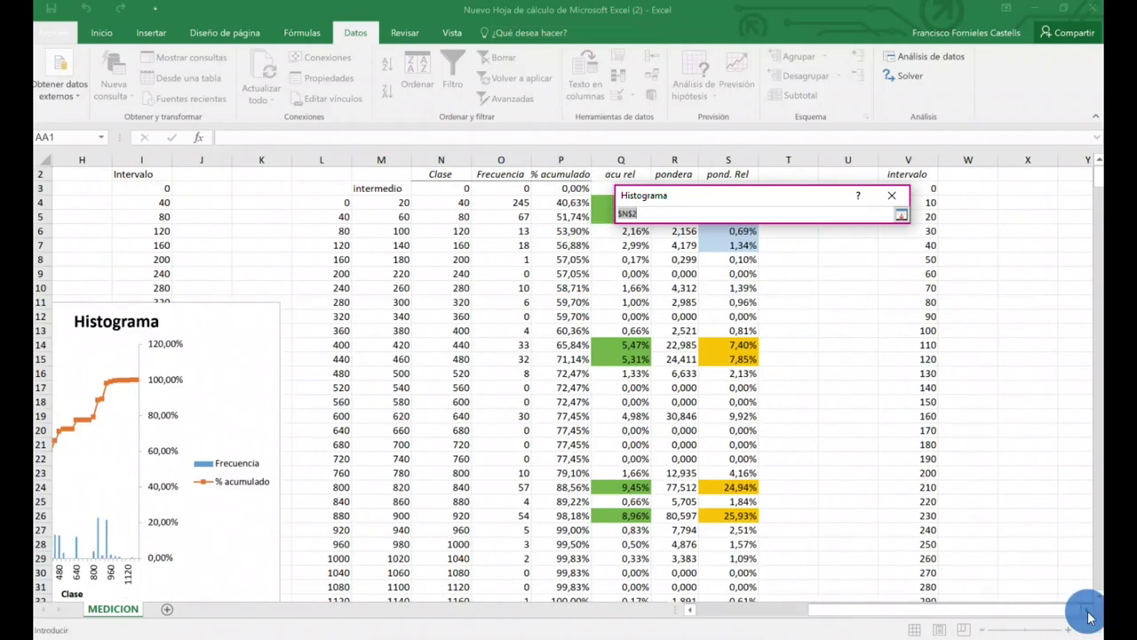
{"action": "left_click", "coordinate": [1086, 609]}
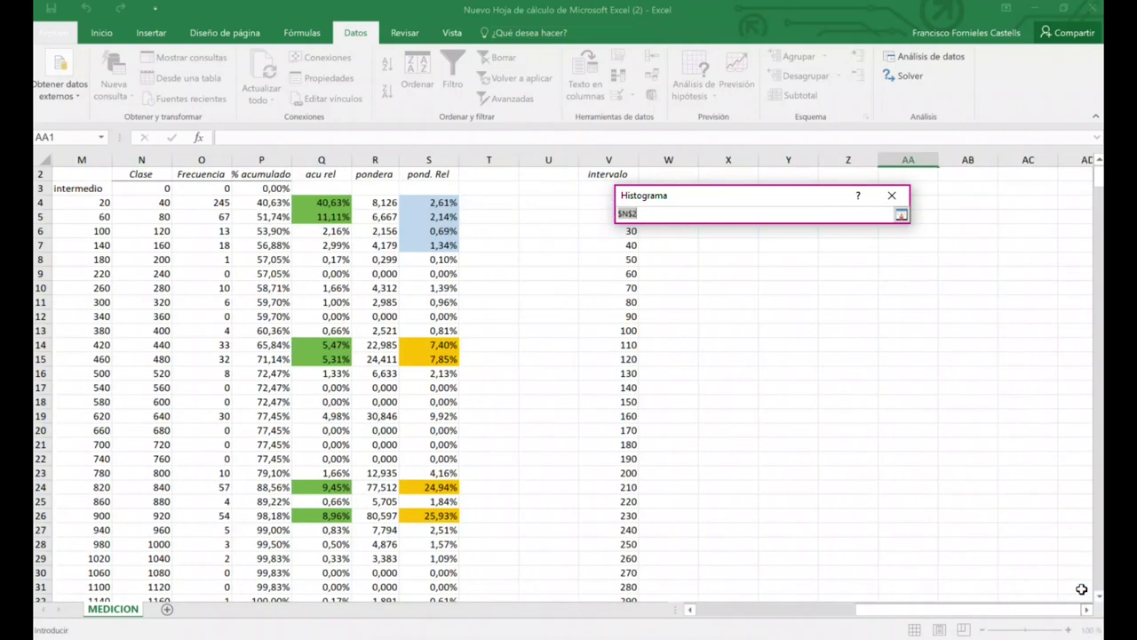
{"action": "left_click", "coordinate": [914, 172]}
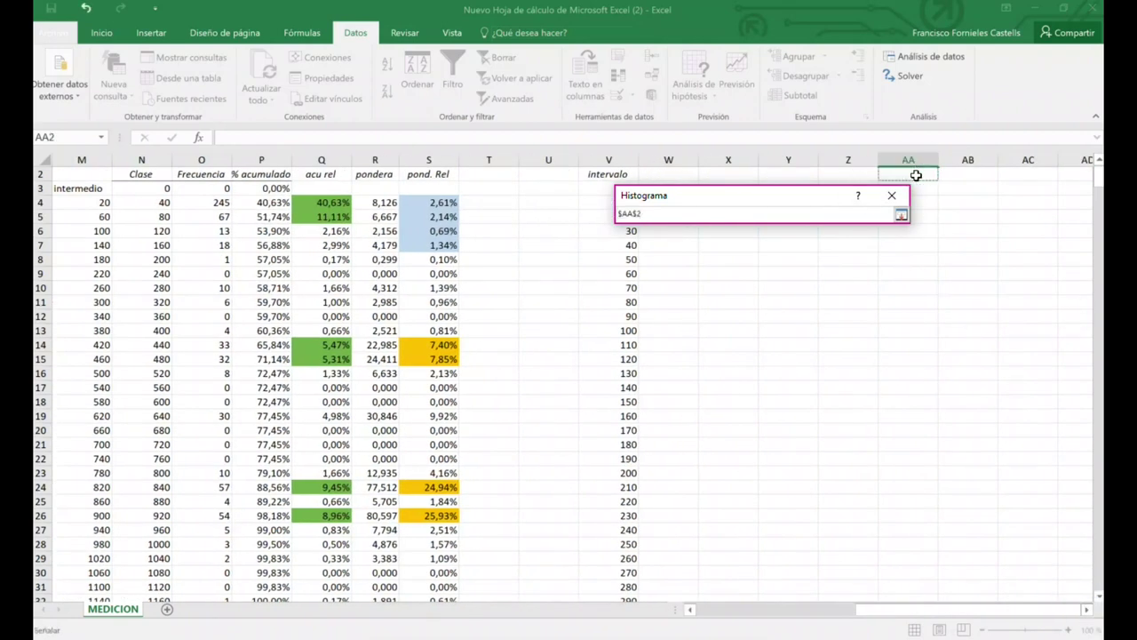
{"action": "left_click", "coordinate": [900, 216]}
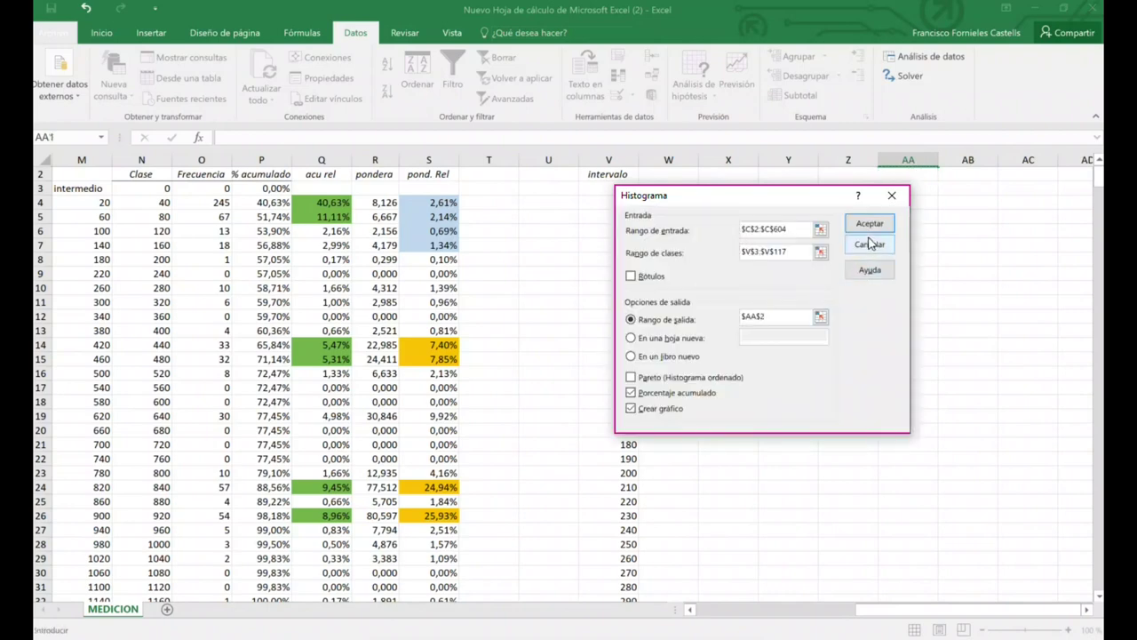
{"action": "left_click", "coordinate": [867, 217]}
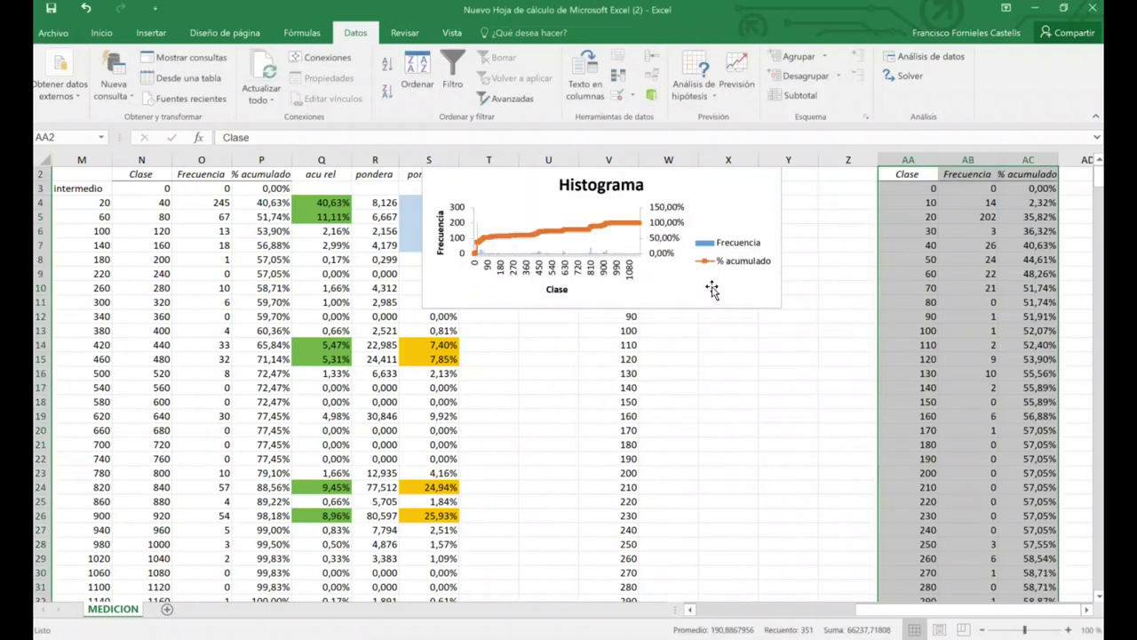
Move the new histogram chart, enlarge it to cover columns S to Z, and inspect its frequency bars
{"action": "left_click_drag", "start_coordinate": [711, 286], "coordinate": [722, 481]}
{"action": "left_click_drag", "start_coordinate": [774, 364], "coordinate": [857, 166]}
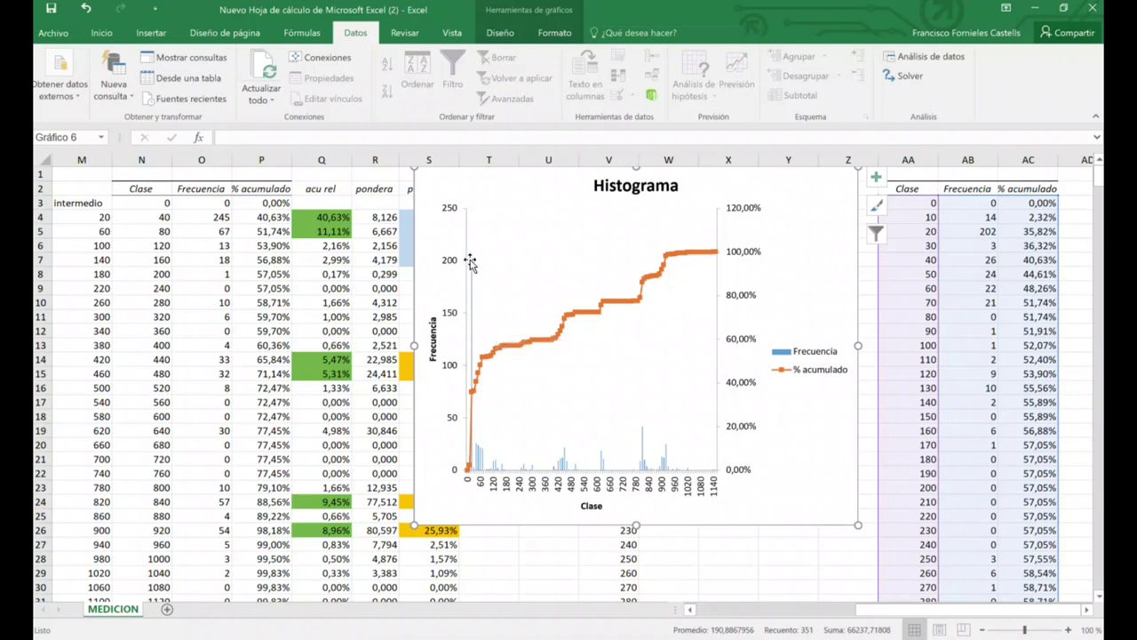
{"action": "mouse_move", "coordinate": [474, 264]}
{"action": "mouse_move", "coordinate": [478, 450]}
{"action": "mouse_move", "coordinate": [565, 454]}
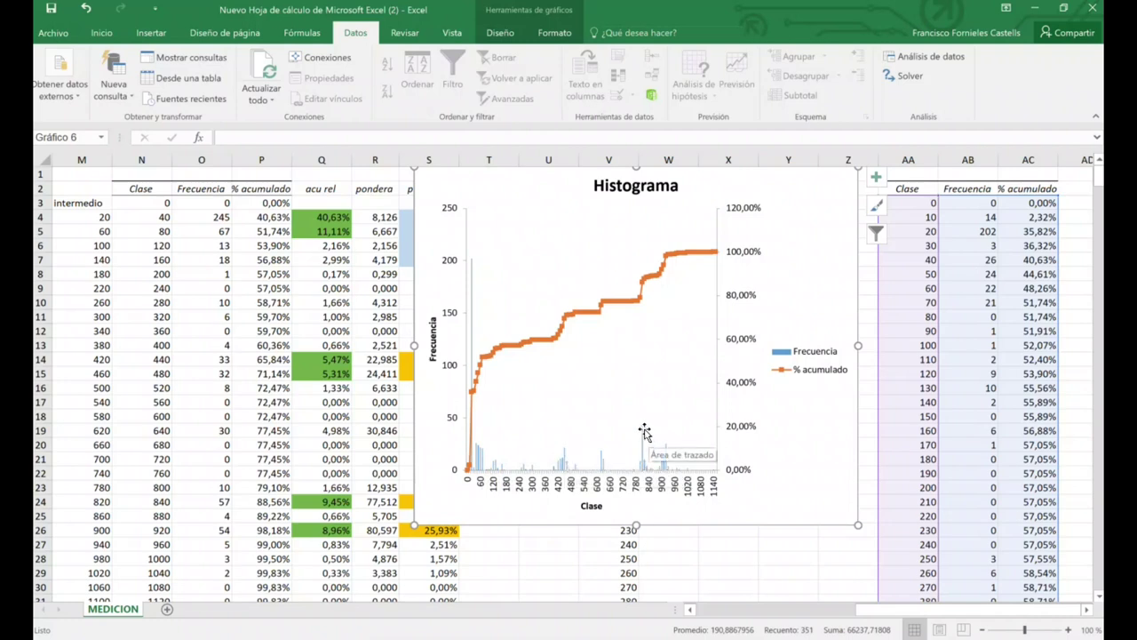
{"action": "mouse_move", "coordinate": [644, 432]}
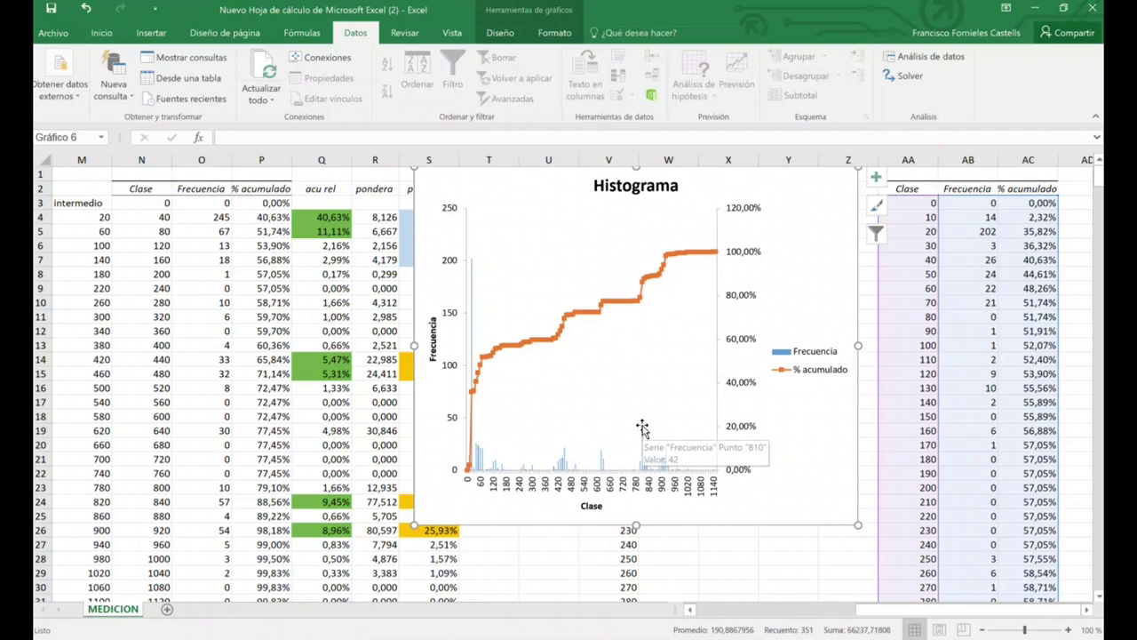
{"action": "mouse_move", "coordinate": [669, 453]}
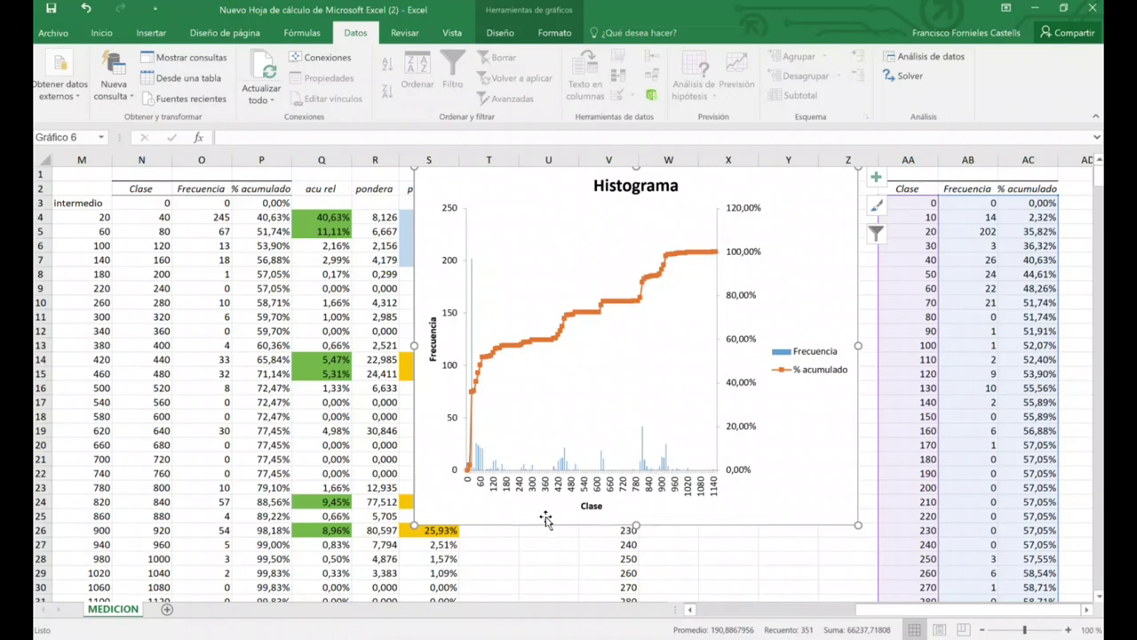
Compare with the first histogram of 40-wide classes and move the new chart over columns O to U
{"action": "left_click_drag", "start_coordinate": [901, 609], "coordinate": [719, 609]}
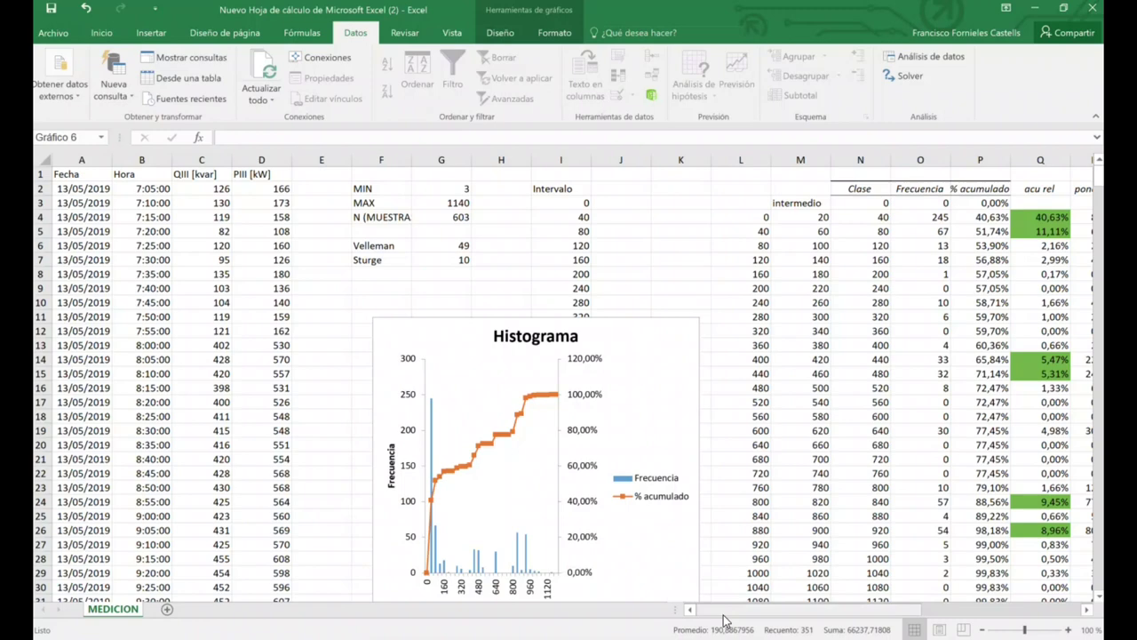
{"action": "left_click_drag", "start_coordinate": [724, 615], "coordinate": [858, 604]}
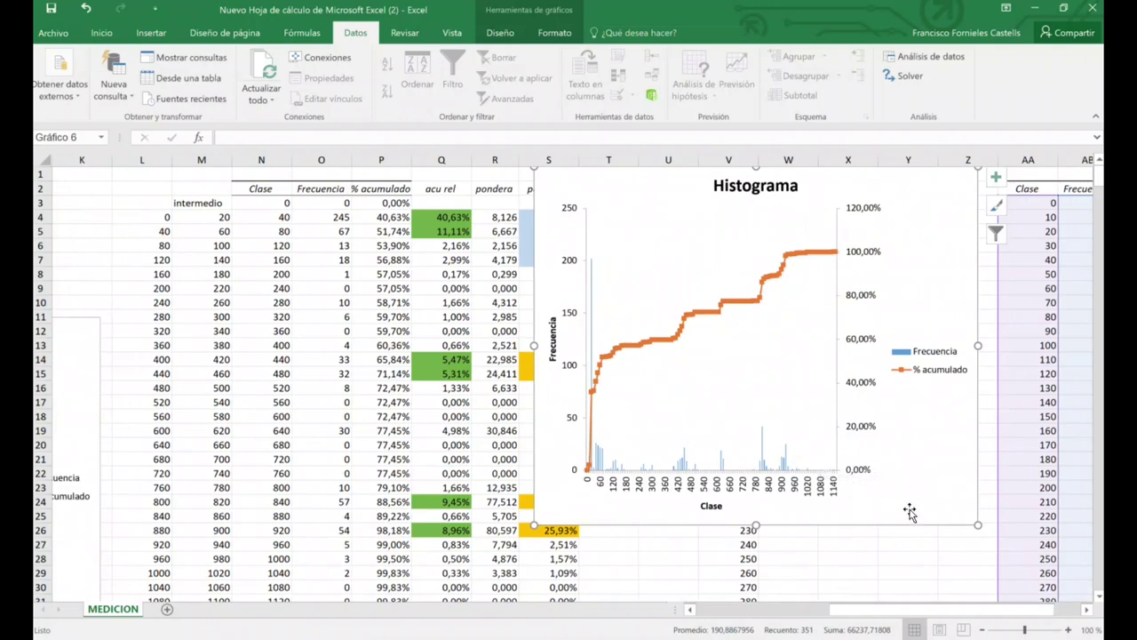
{"action": "left_click_drag", "start_coordinate": [915, 521], "coordinate": [650, 539]}
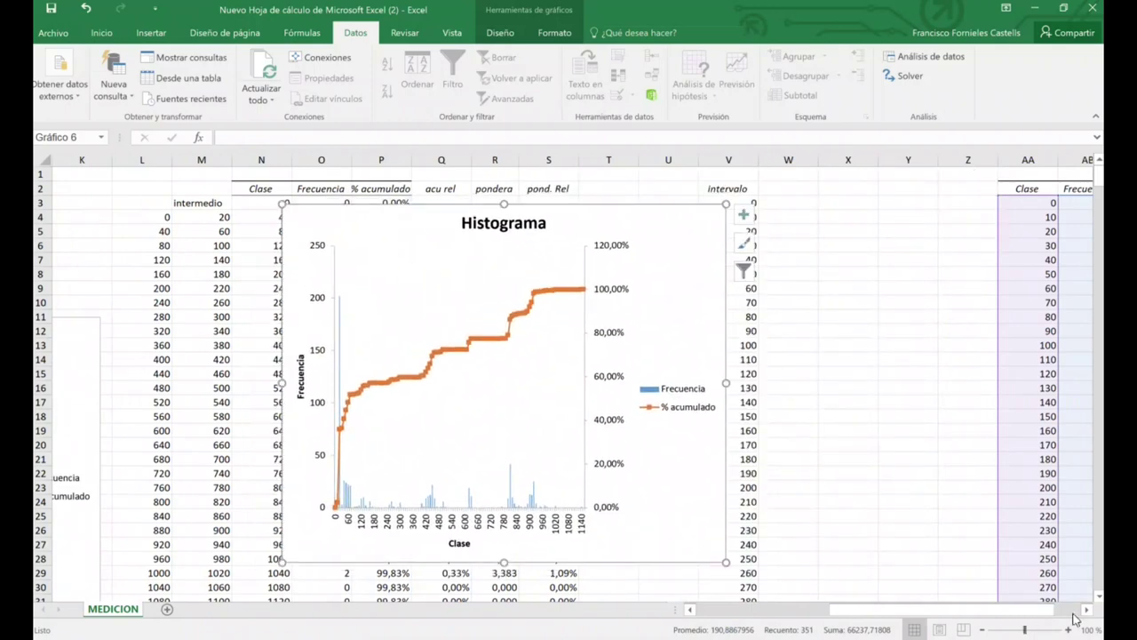
Enter the heading "acu rel" in AD2 beside the new frequency table
{"action": "scroll", "coordinate": [992, 338], "scroll_direction": "right", "scroll_amount": 5}
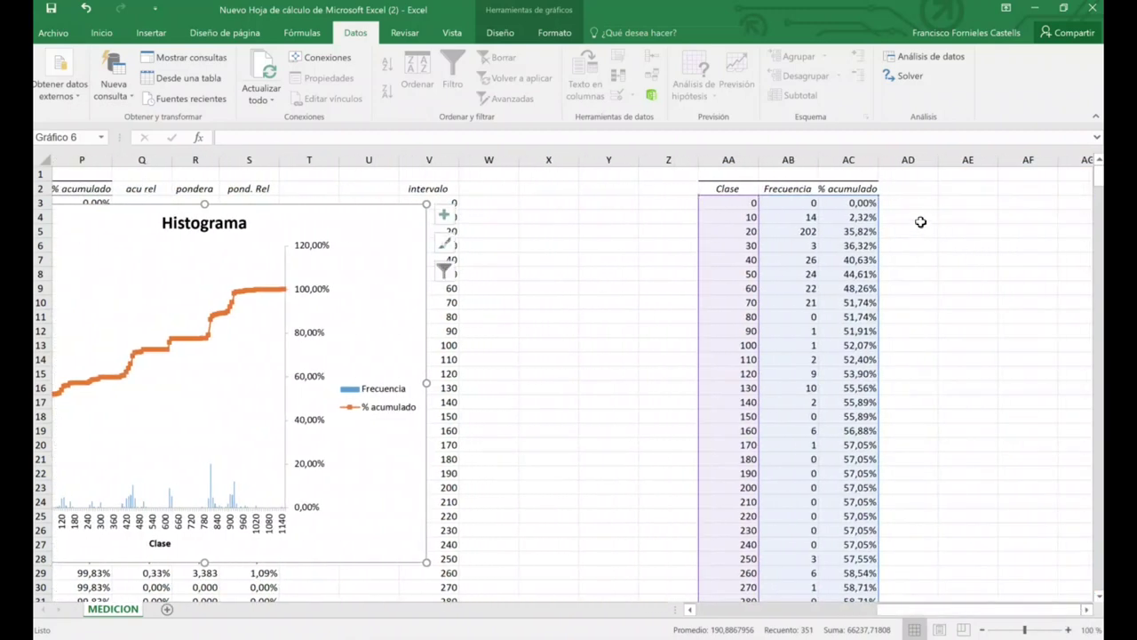
{"action": "left_click", "coordinate": [922, 186]}
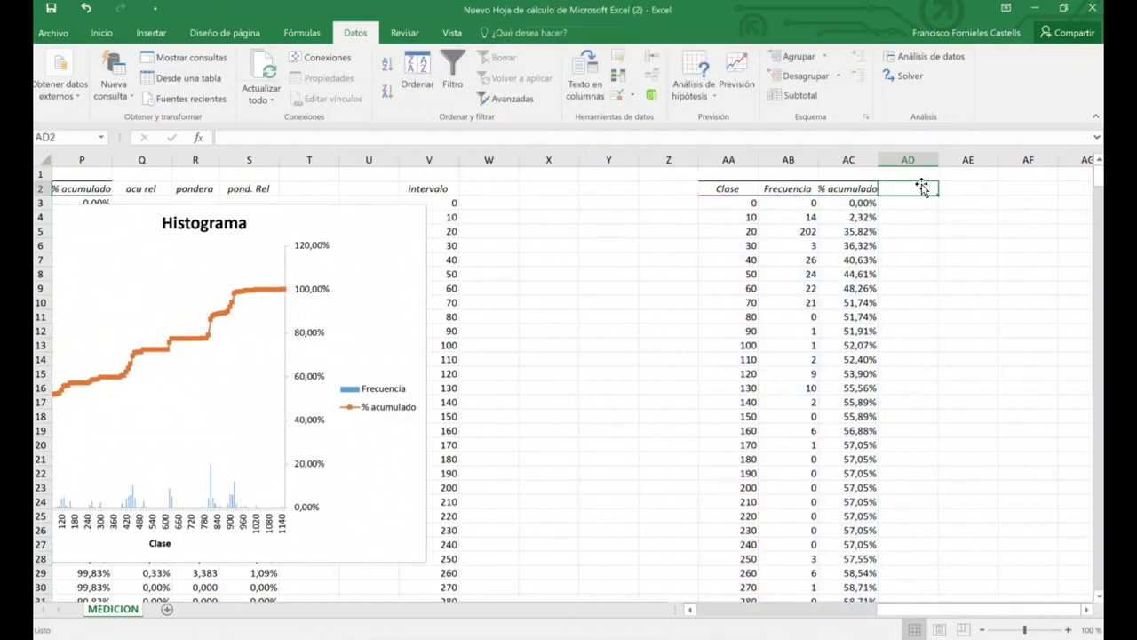
{"action": "type", "text": "acu rel"}
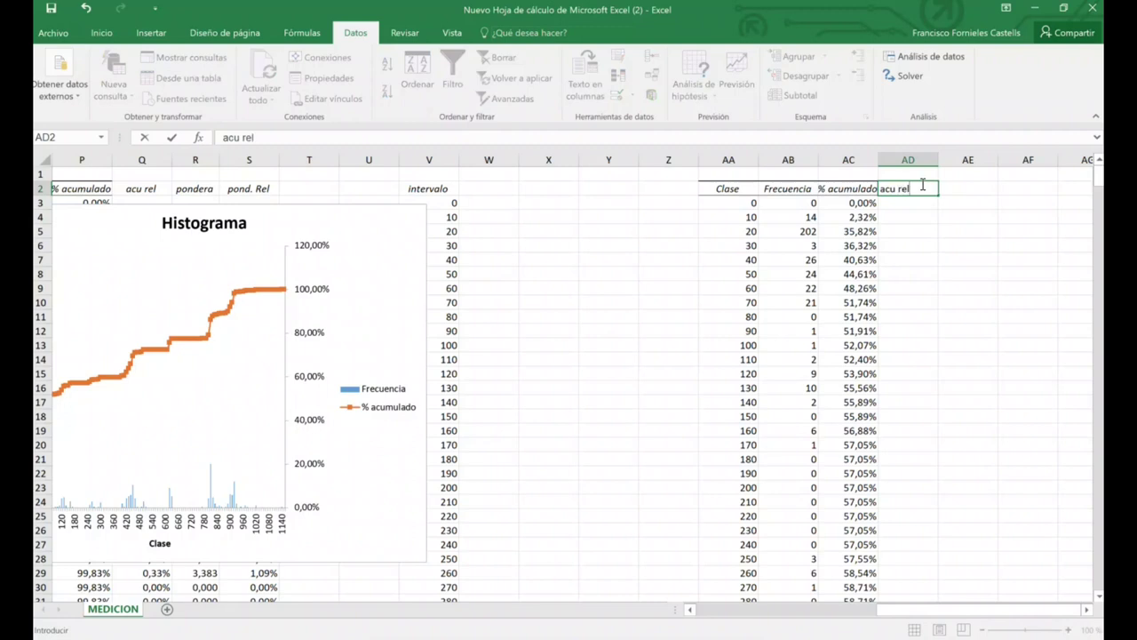
{"action": "key", "text": "Return"}
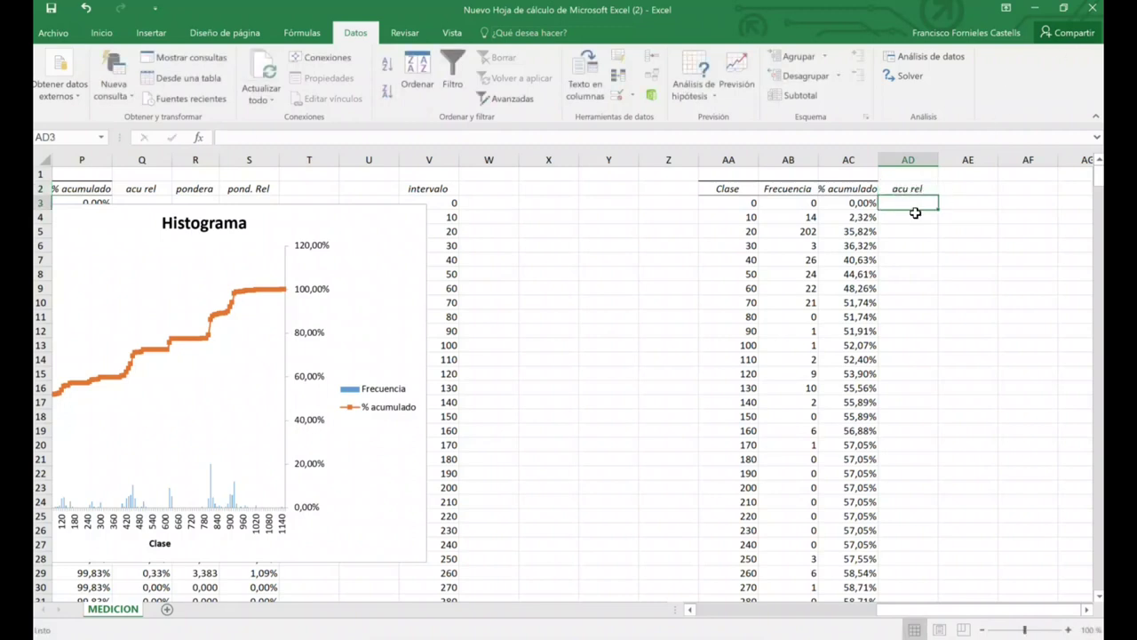
Enter the formula =AC4-AC3 in AD4 and fill it down to AD117
{"action": "left_click", "coordinate": [917, 218]}
{"action": "type", "text": "="}
{"action": "left_click", "coordinate": [860, 217]}
{"action": "type", "text": "-"}
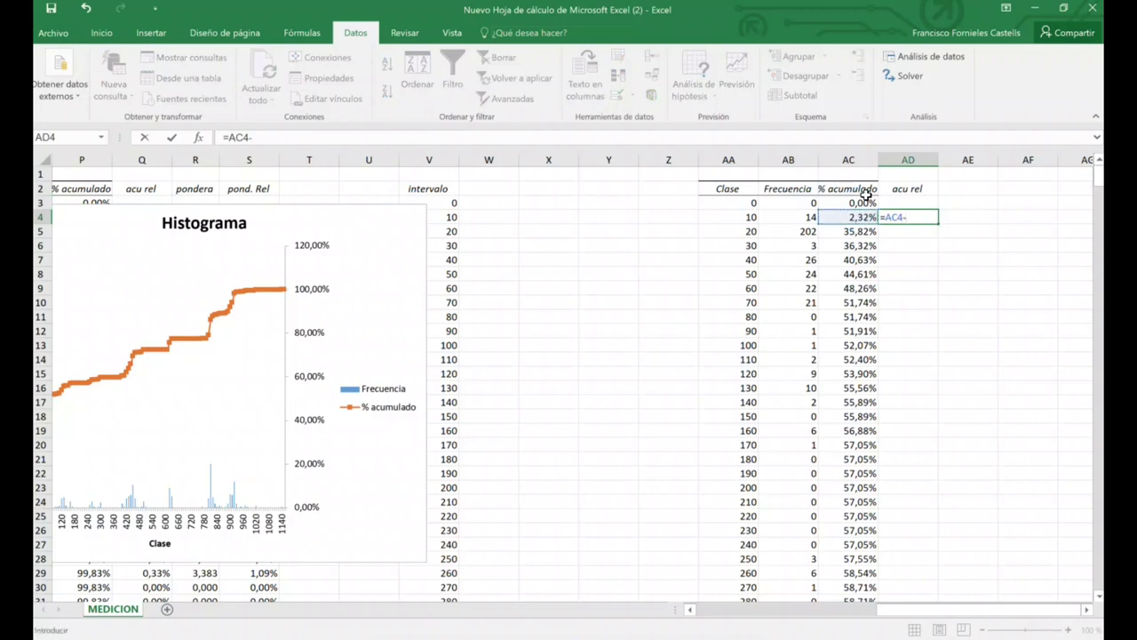
{"action": "left_click", "coordinate": [860, 203]}
{"action": "key", "text": "Return"}
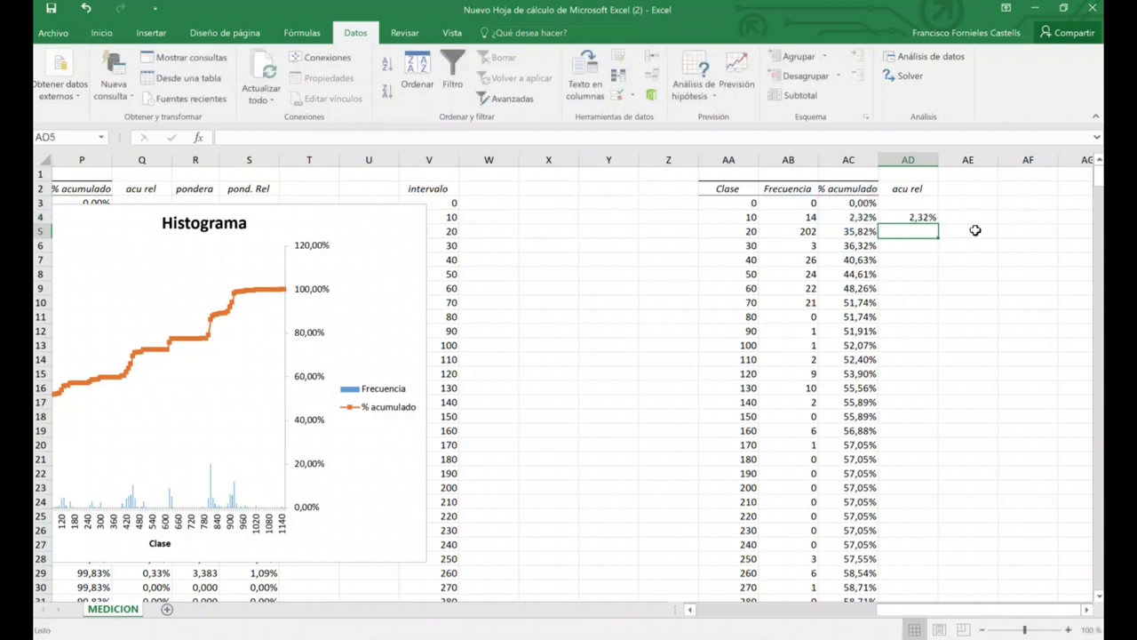
{"action": "left_click", "coordinate": [933, 217]}
{"action": "left_click_drag", "start_coordinate": [938, 224], "coordinate": [911, 558]}
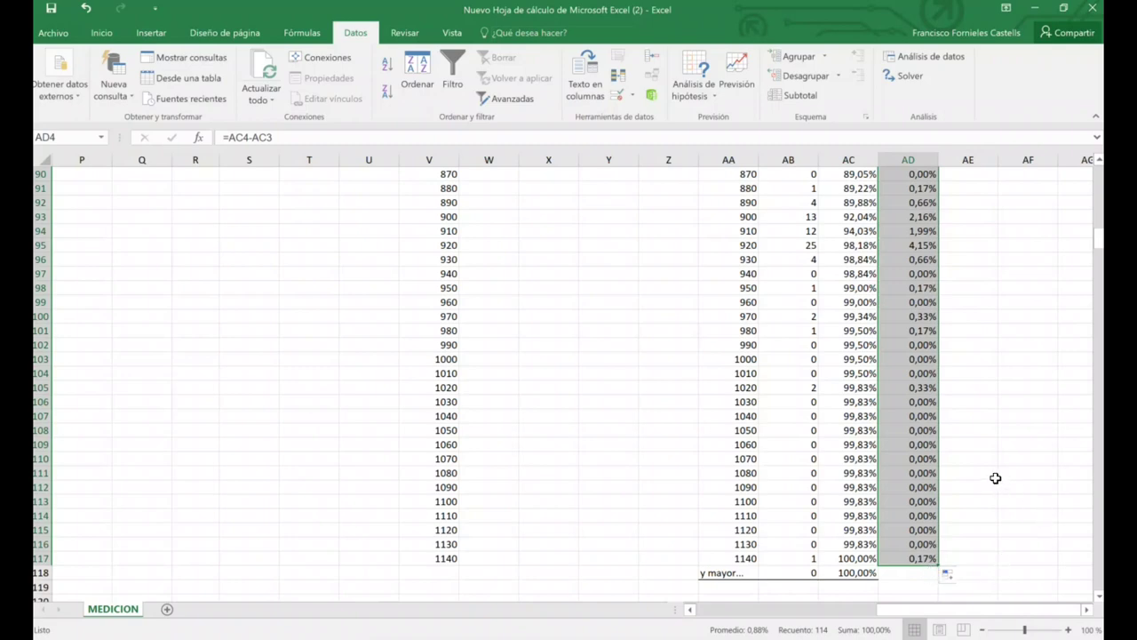
Highlight the relative shares in AD93:AD95, classes 900 to 920, with an orange fill
{"action": "scroll", "coordinate": [995, 477], "scroll_direction": "up", "scroll_amount": 6}
{"action": "scroll", "coordinate": [994, 472], "scroll_direction": "down", "scroll_amount": 1}
{"action": "scroll", "coordinate": [994, 472], "scroll_direction": "down", "scroll_amount": 1}
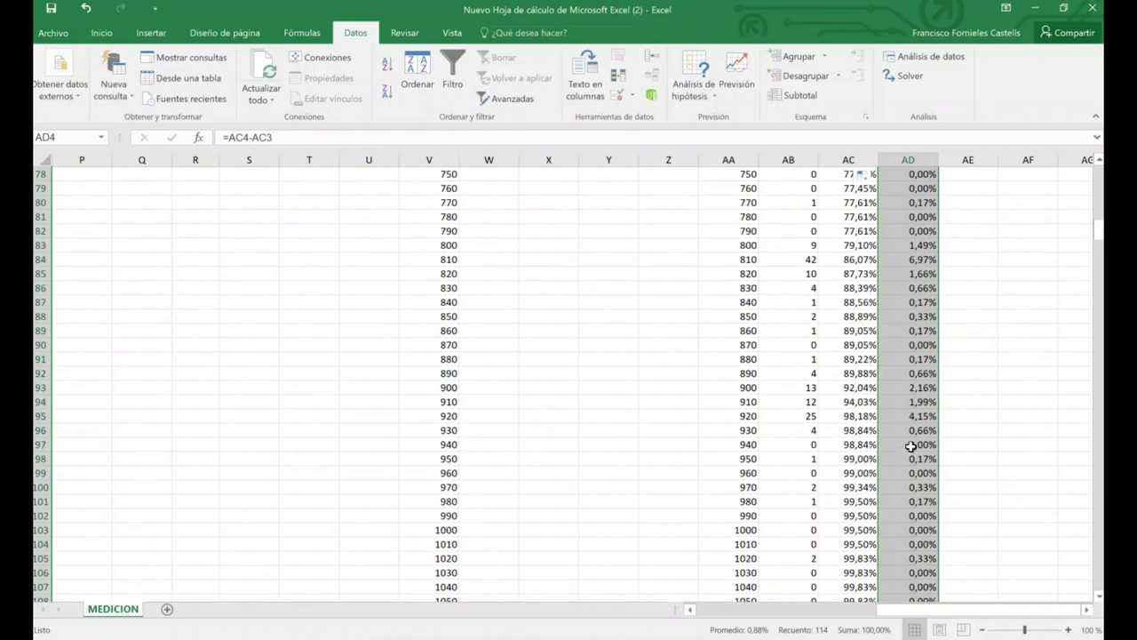
{"action": "left_click", "coordinate": [913, 416]}
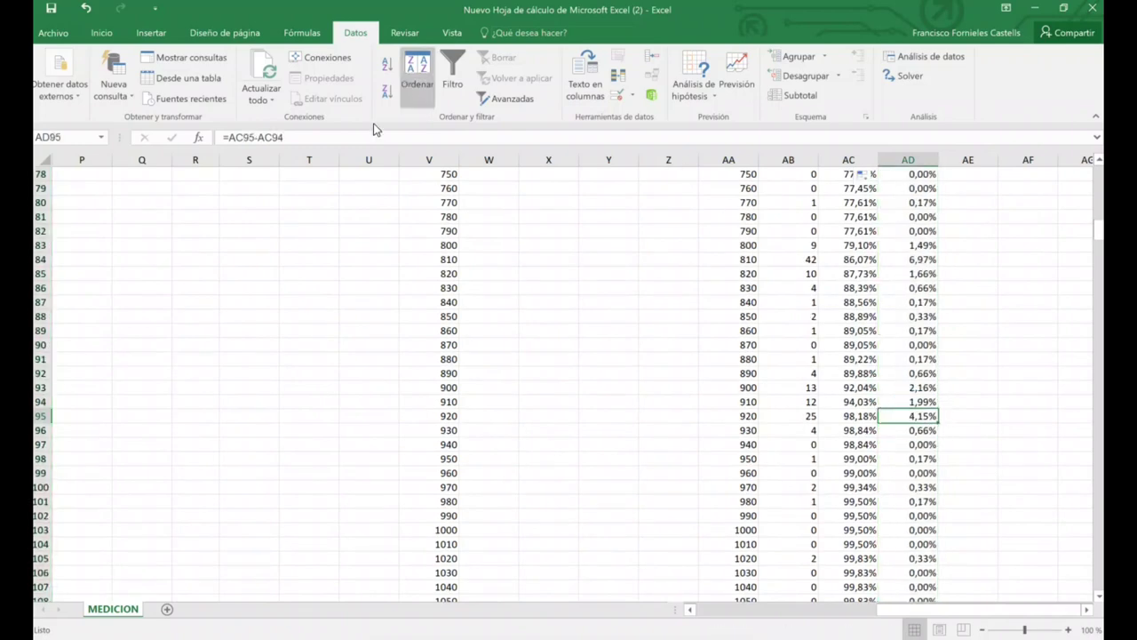
{"action": "left_click", "coordinate": [144, 33]}
{"action": "left_click", "coordinate": [101, 33]}
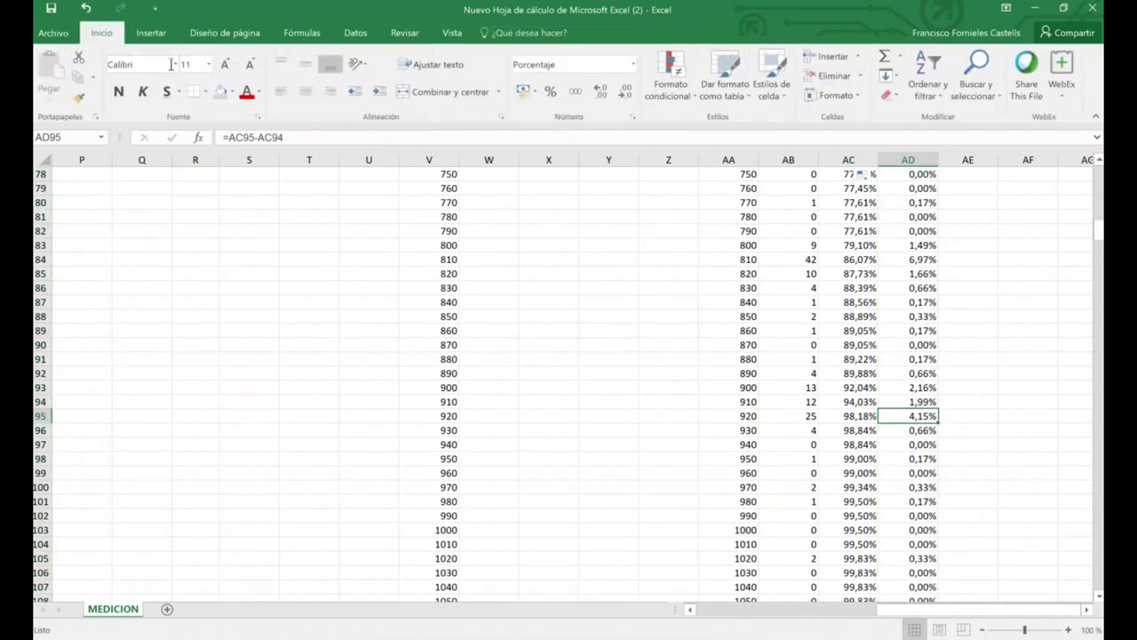
{"action": "left_click", "coordinate": [233, 92]}
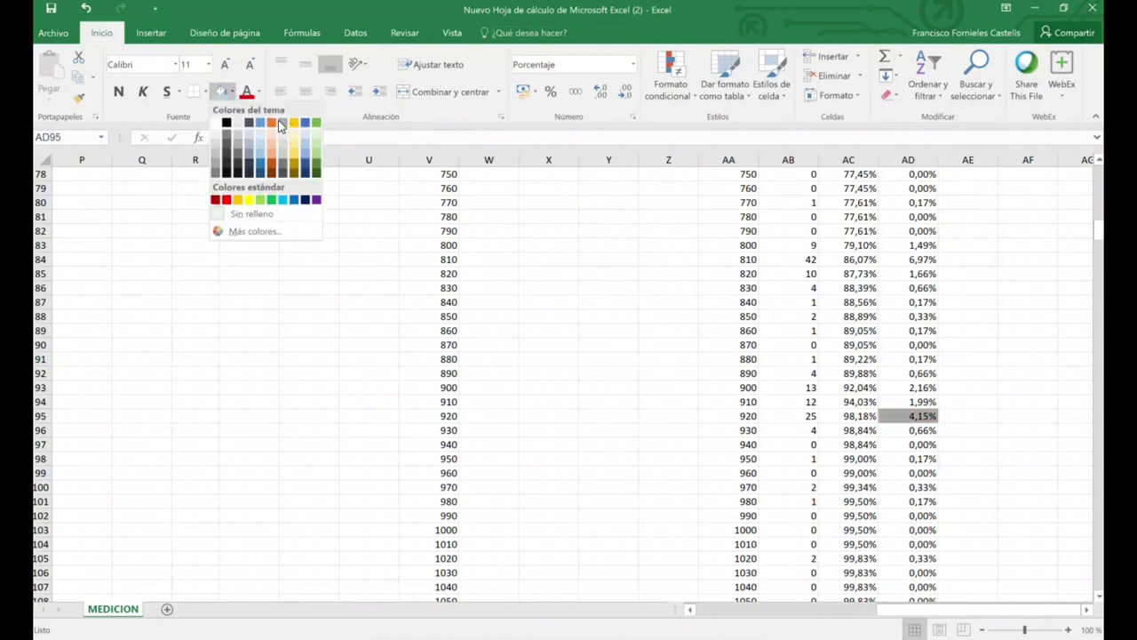
{"action": "left_click", "coordinate": [272, 123]}
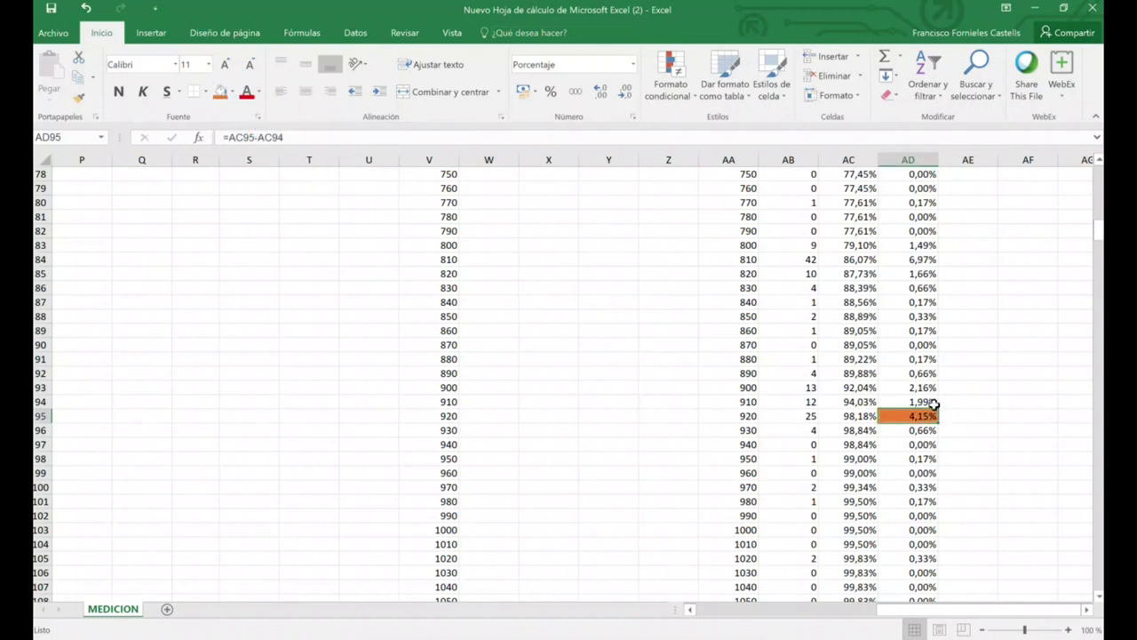
{"action": "left_click_drag", "start_coordinate": [928, 387], "coordinate": [930, 414]}
{"action": "left_click", "coordinate": [220, 91]}
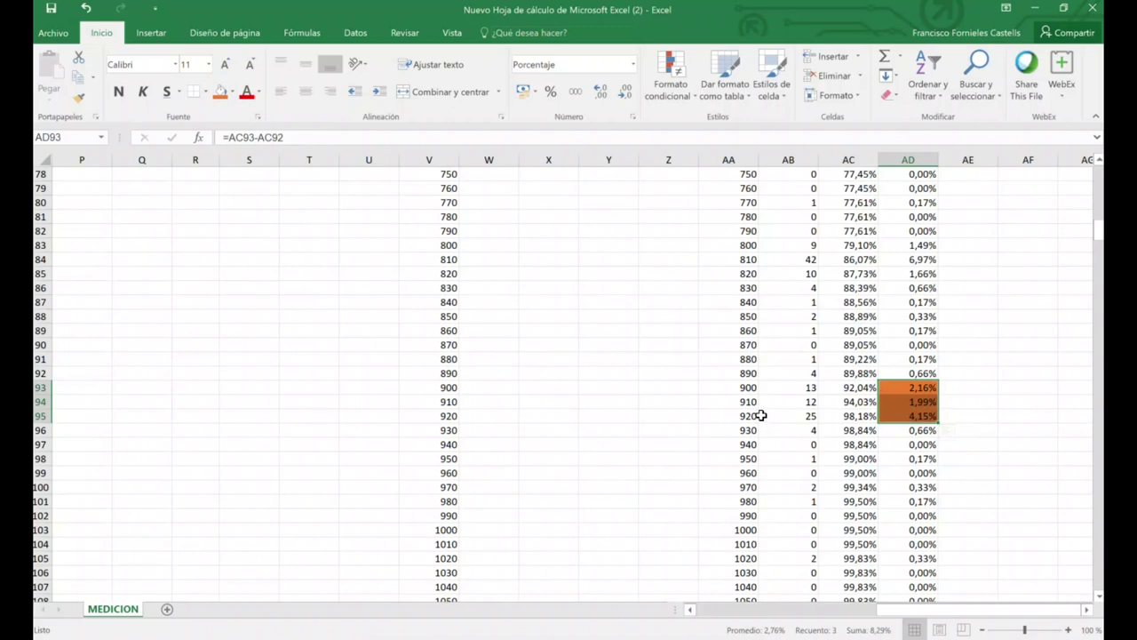
Apply the same orange fill to AD83:AD85, classes 800 to 820
{"action": "scroll", "coordinate": [974, 428], "scroll_direction": "up", "scroll_amount": 3}
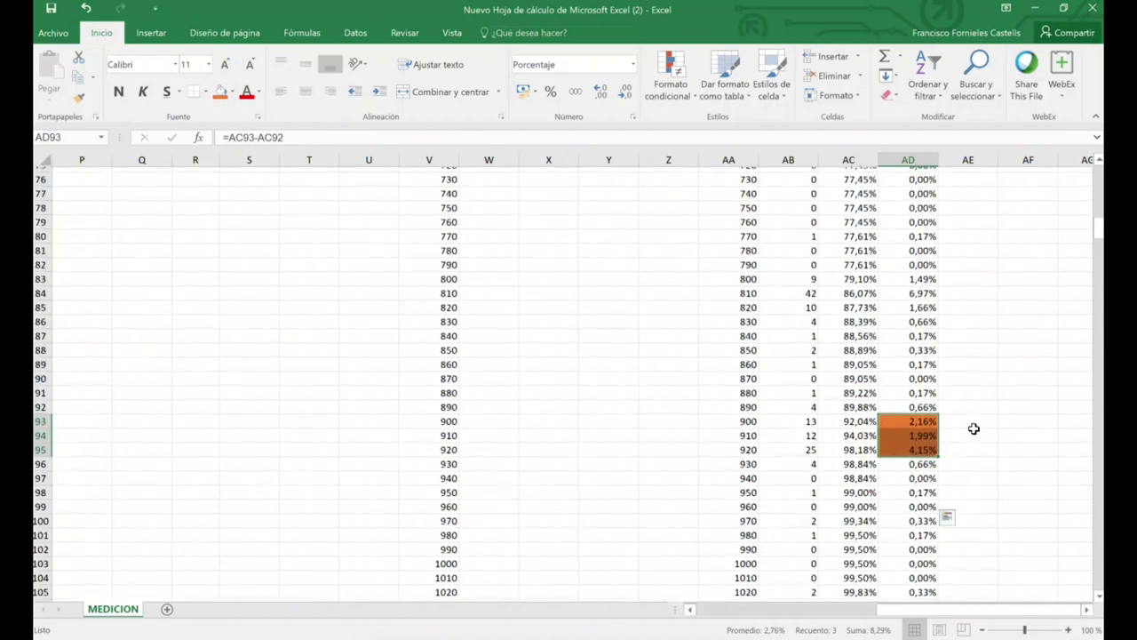
{"action": "left_click", "coordinate": [906, 388]}
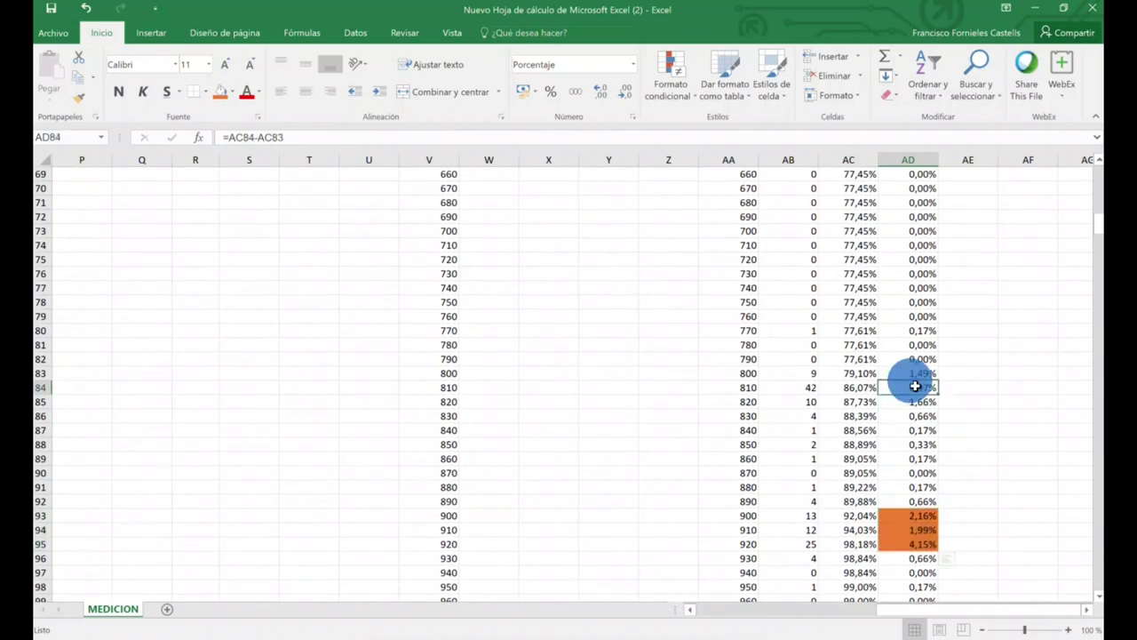
{"action": "left_click_drag", "start_coordinate": [906, 373], "coordinate": [917, 400]}
{"action": "left_click", "coordinate": [220, 92]}
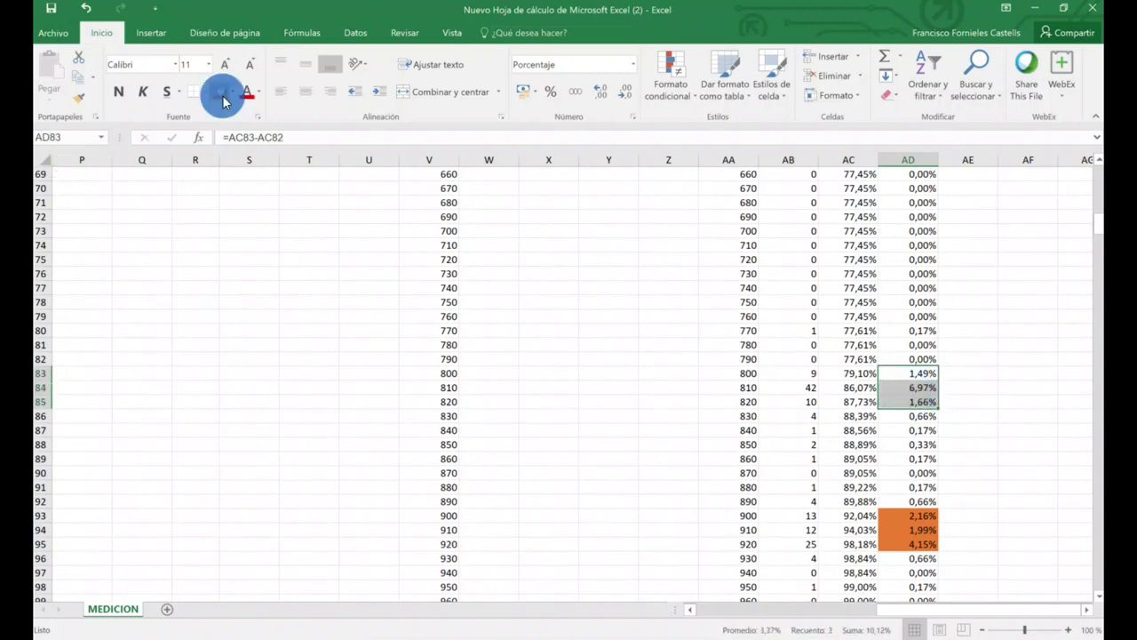
Highlight the relative shares in AD65:AD66, classes 620 and 630, with the orange fill
{"action": "scroll", "coordinate": [922, 449], "scroll_direction": "up", "scroll_amount": 4}
{"action": "scroll", "coordinate": [988, 524], "scroll_direction": "up", "scroll_amount": 1}
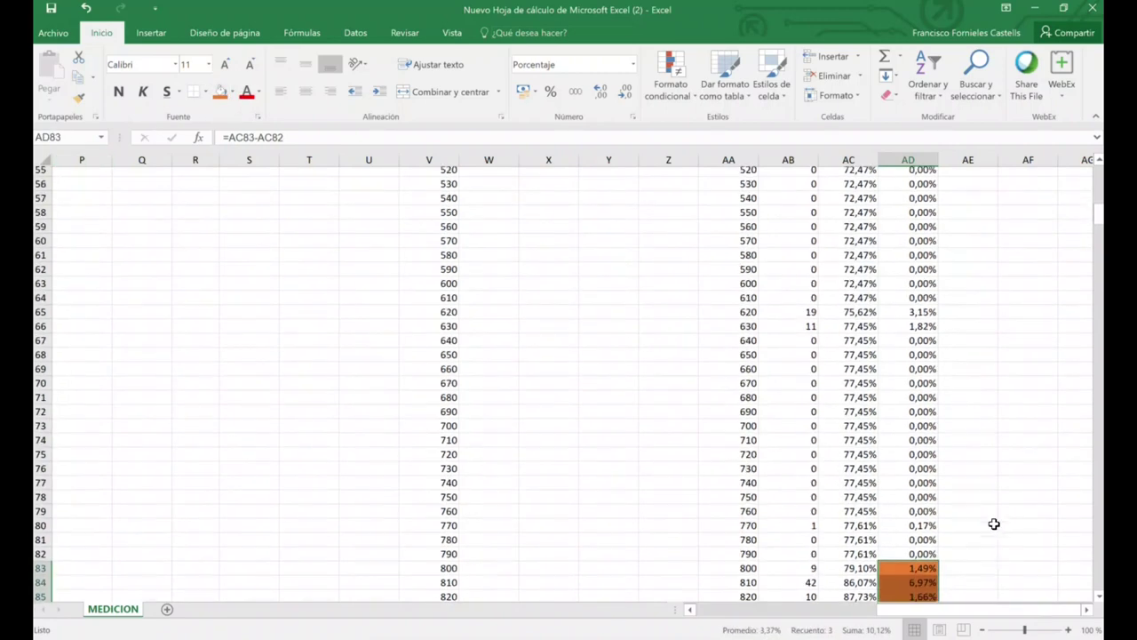
{"action": "left_click_drag", "start_coordinate": [922, 327], "coordinate": [920, 343]}
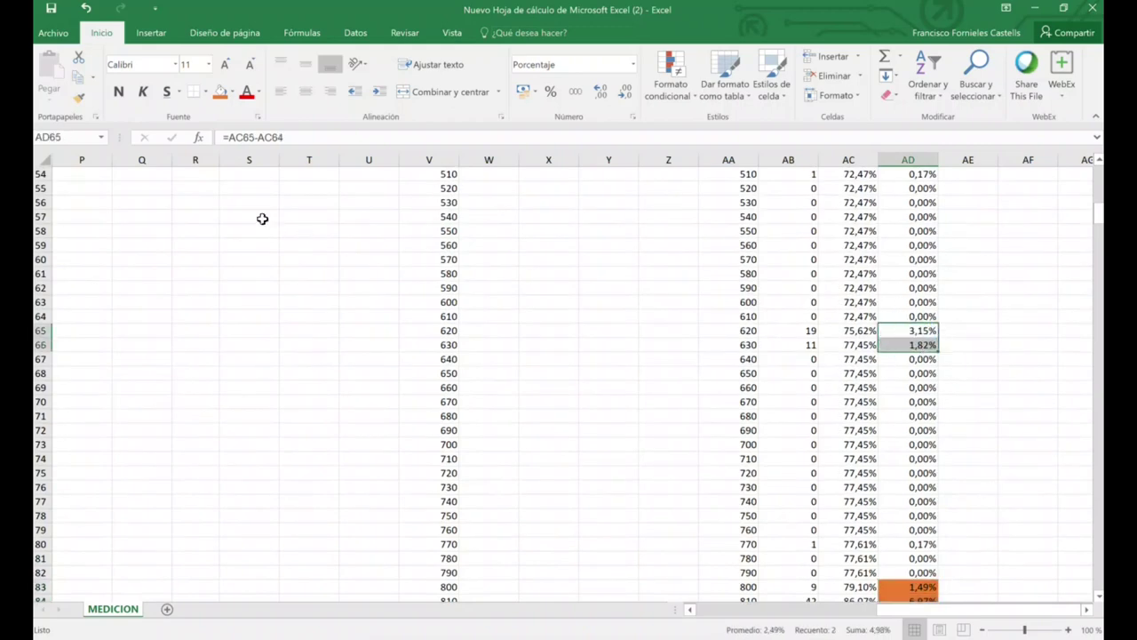
{"action": "left_click", "coordinate": [219, 94]}
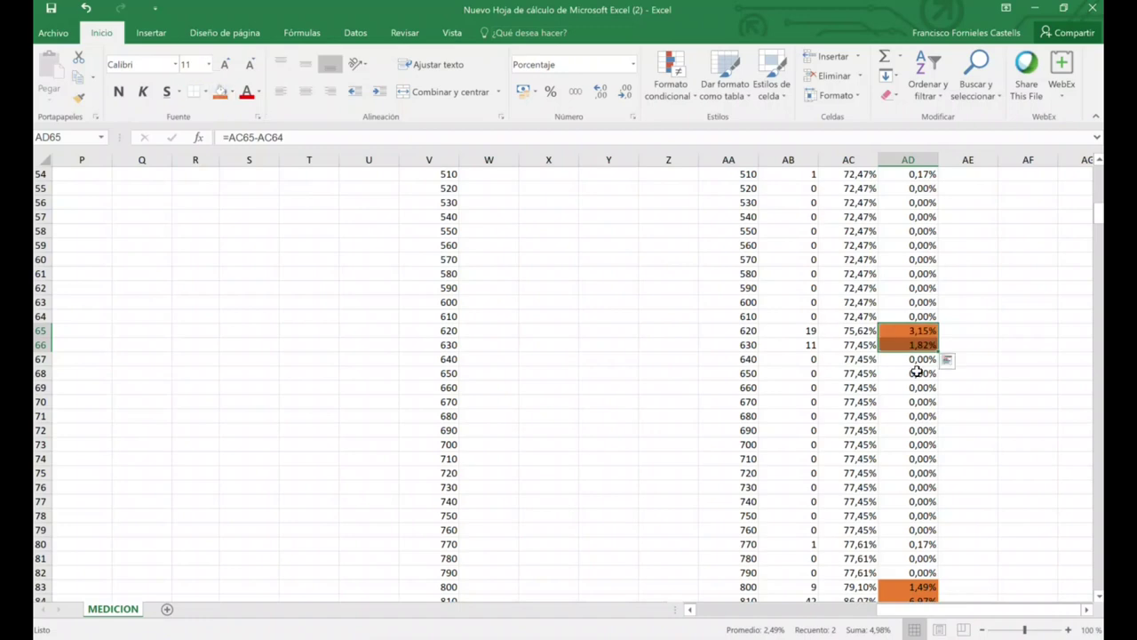
Apply the orange fill to the relative shares in AD46:AD49, classes 430 to 460
{"action": "scroll", "coordinate": [947, 406], "scroll_direction": "up", "scroll_amount": 3}
{"action": "scroll", "coordinate": [1013, 438], "scroll_direction": "up", "scroll_amount": 2}
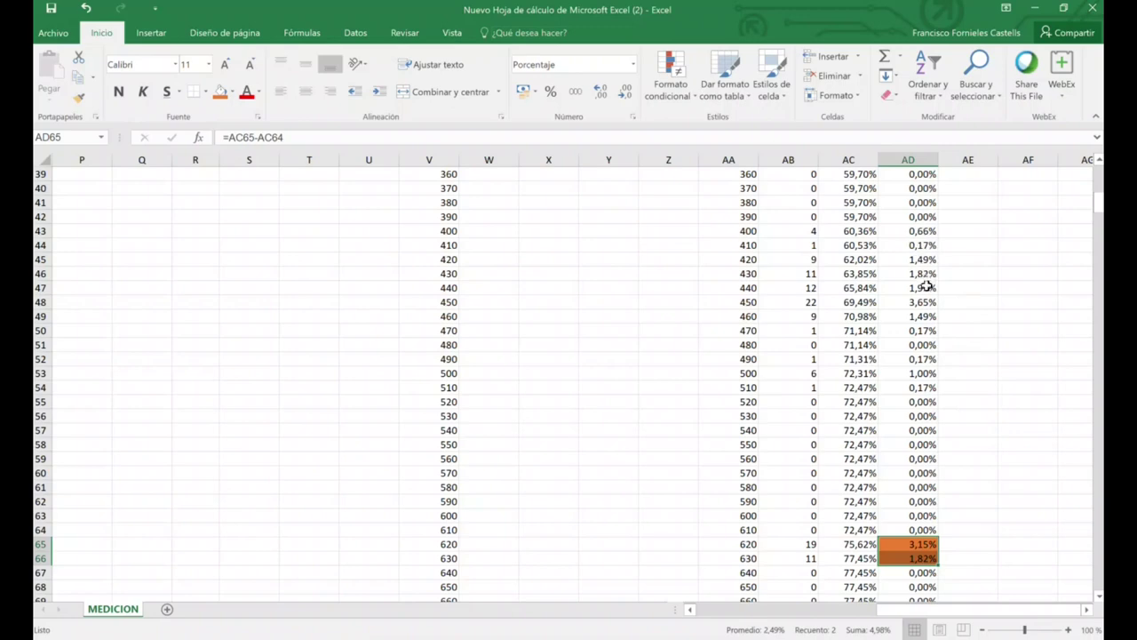
{"action": "left_click_drag", "start_coordinate": [924, 277], "coordinate": [927, 315]}
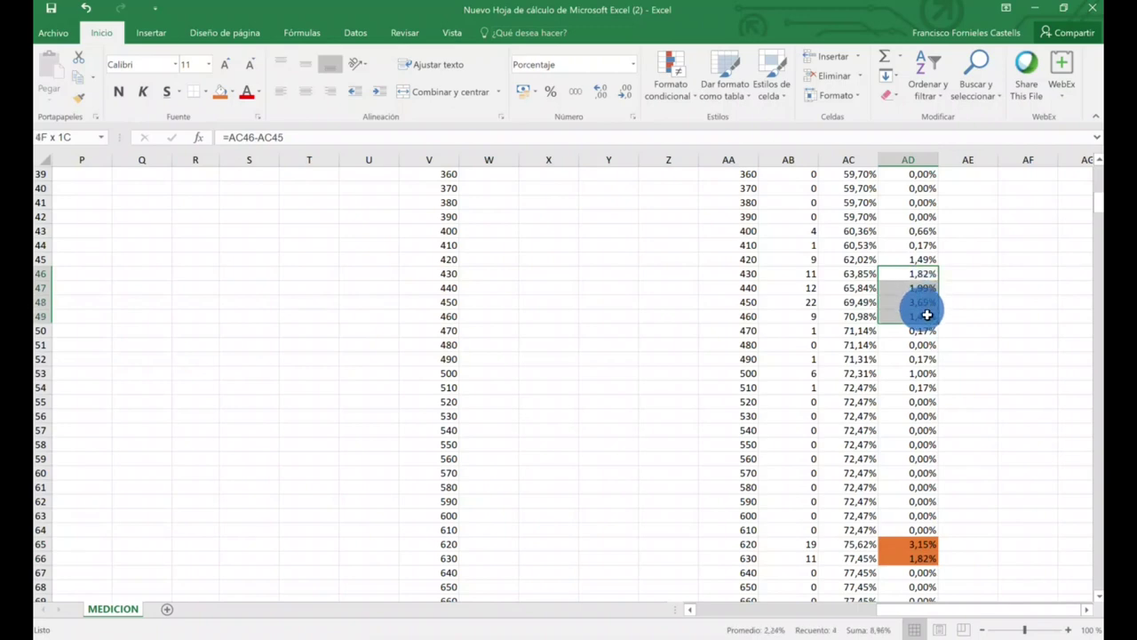
{"action": "left_click", "coordinate": [219, 91]}
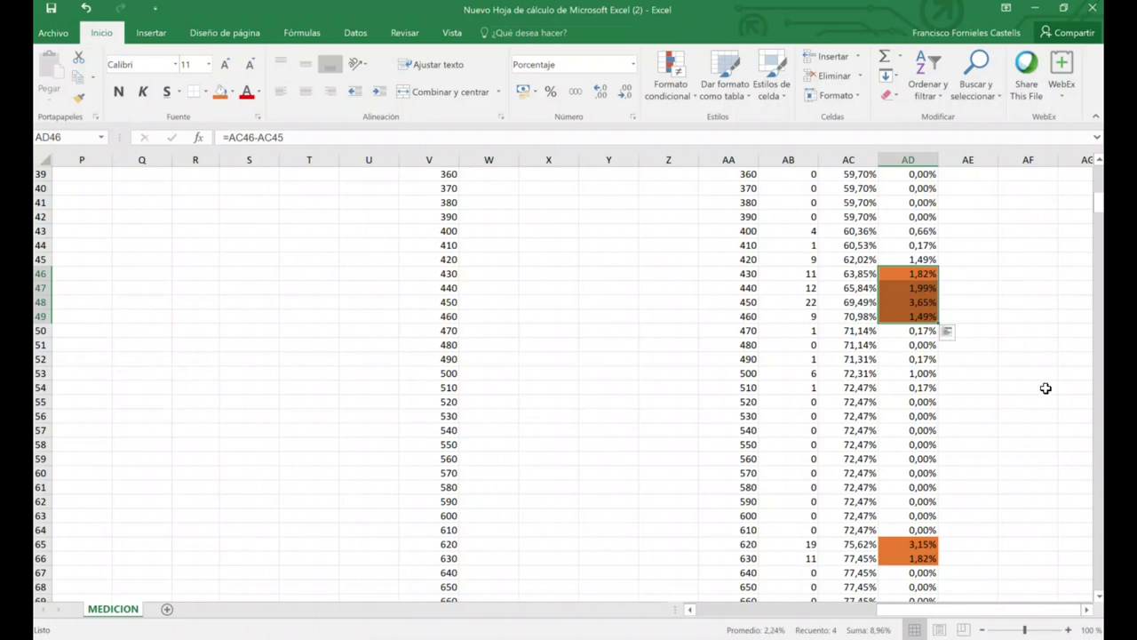
Fill AD15:AD16, the relative shares of classes 120 and 130, with orange
{"action": "scroll", "coordinate": [1035, 388], "scroll_direction": "up", "scroll_amount": 5}
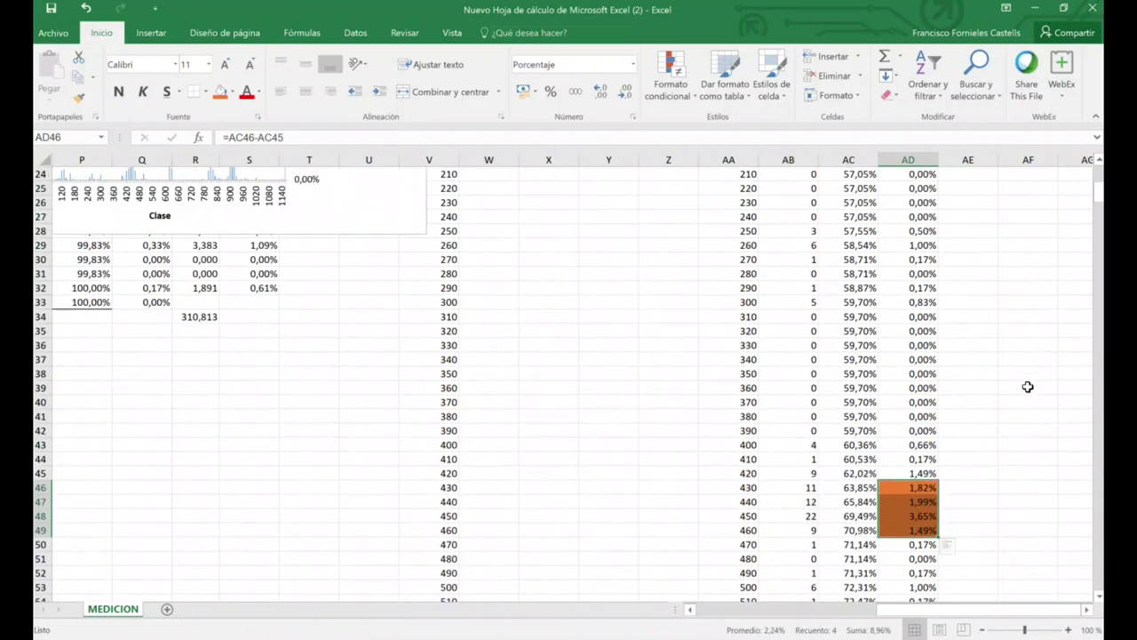
{"action": "scroll", "coordinate": [1029, 387], "scroll_direction": "up", "scroll_amount": 6}
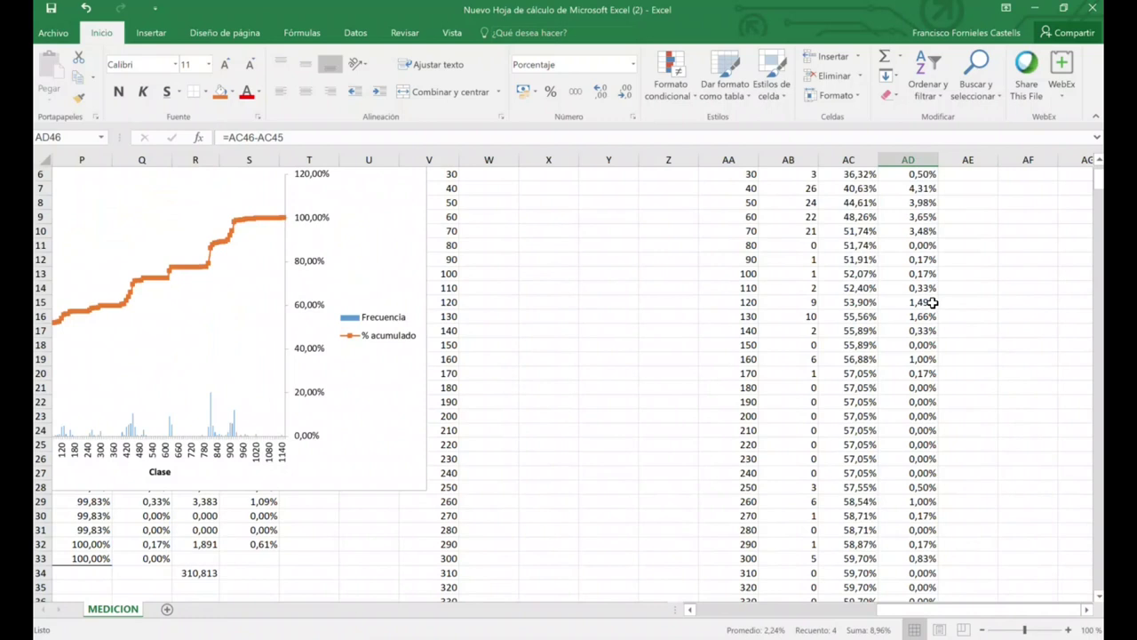
{"action": "left_click_drag", "start_coordinate": [933, 302], "coordinate": [932, 319]}
{"action": "left_click", "coordinate": [221, 92]}
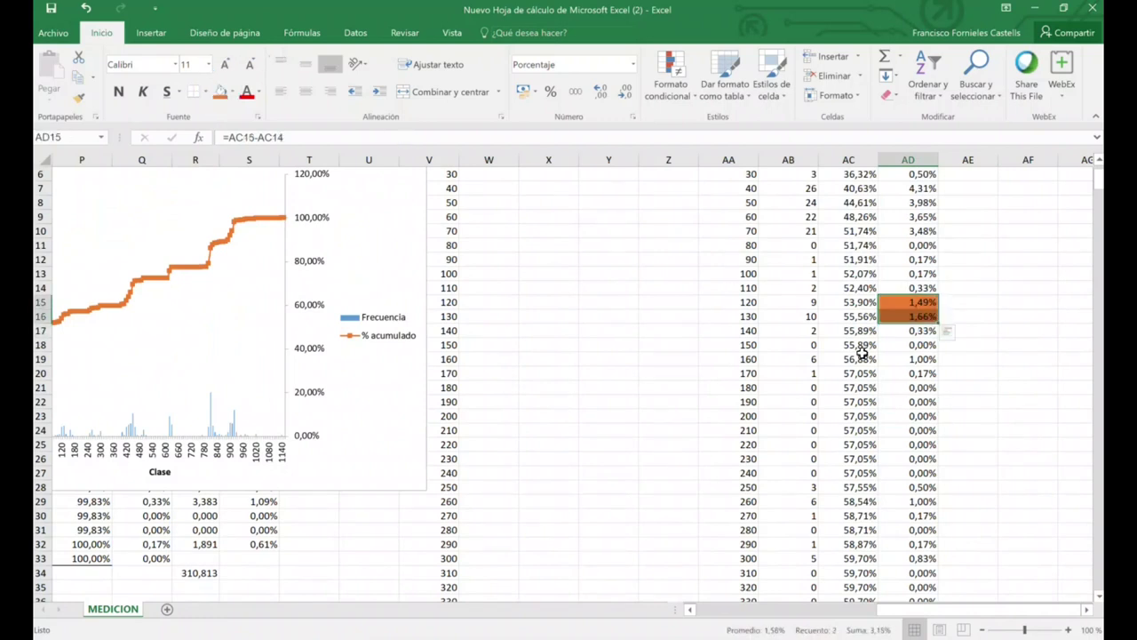
Highlight AD5 (class 20) and AD7:AD10 (classes 40 to 70) with the same orange fill
{"action": "scroll", "coordinate": [871, 351], "scroll_direction": "up", "scroll_amount": 1}
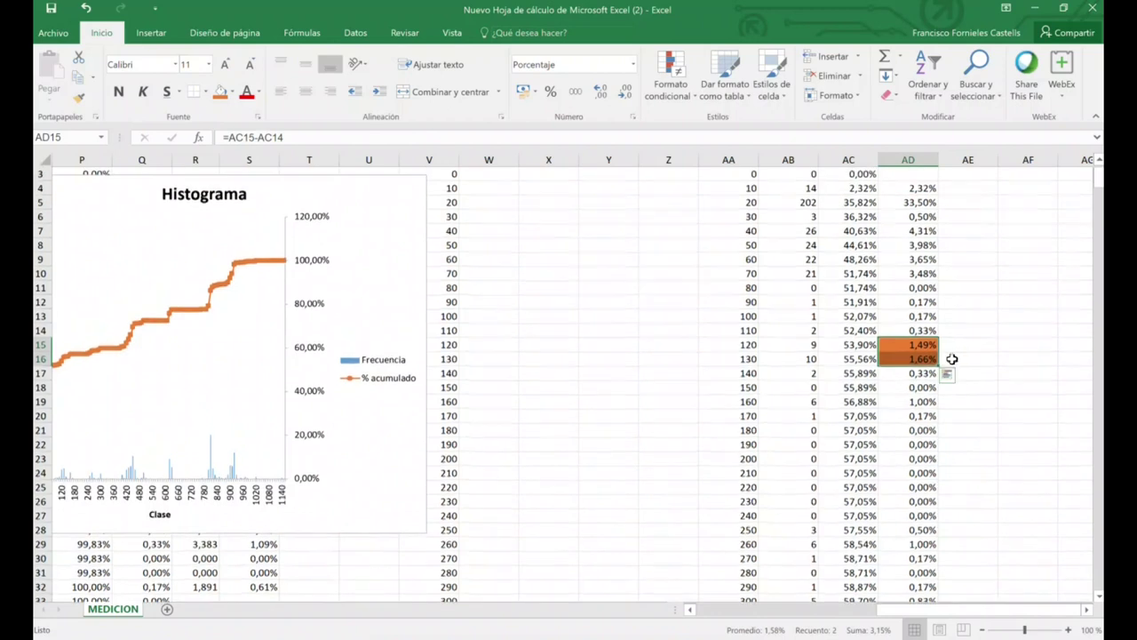
{"action": "left_click", "coordinate": [919, 202]}
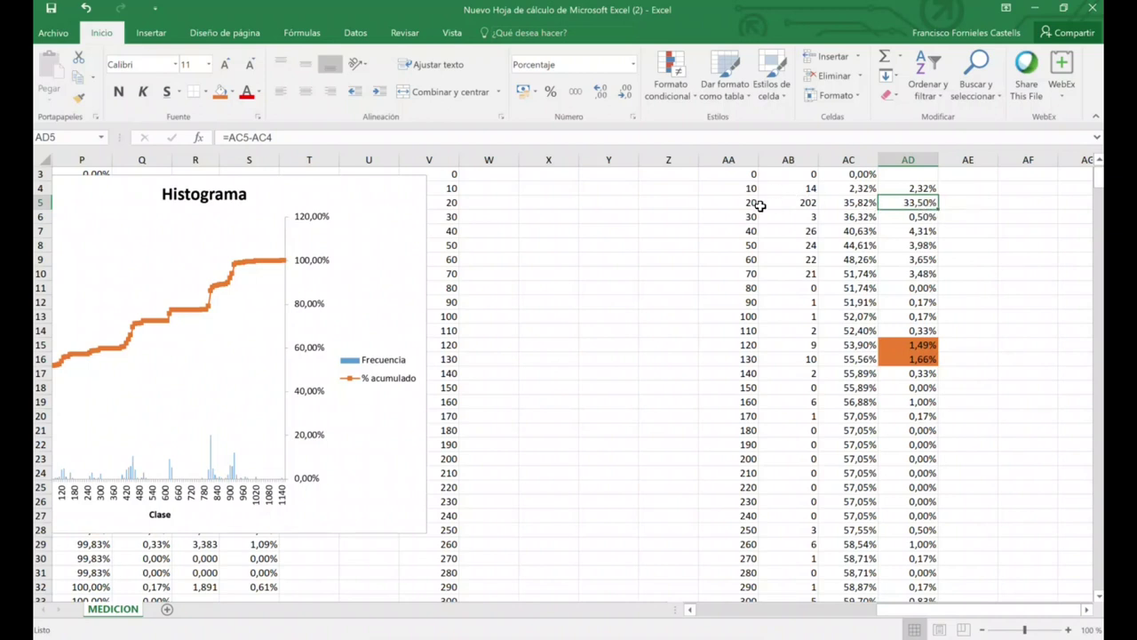
{"action": "left_click", "coordinate": [220, 92]}
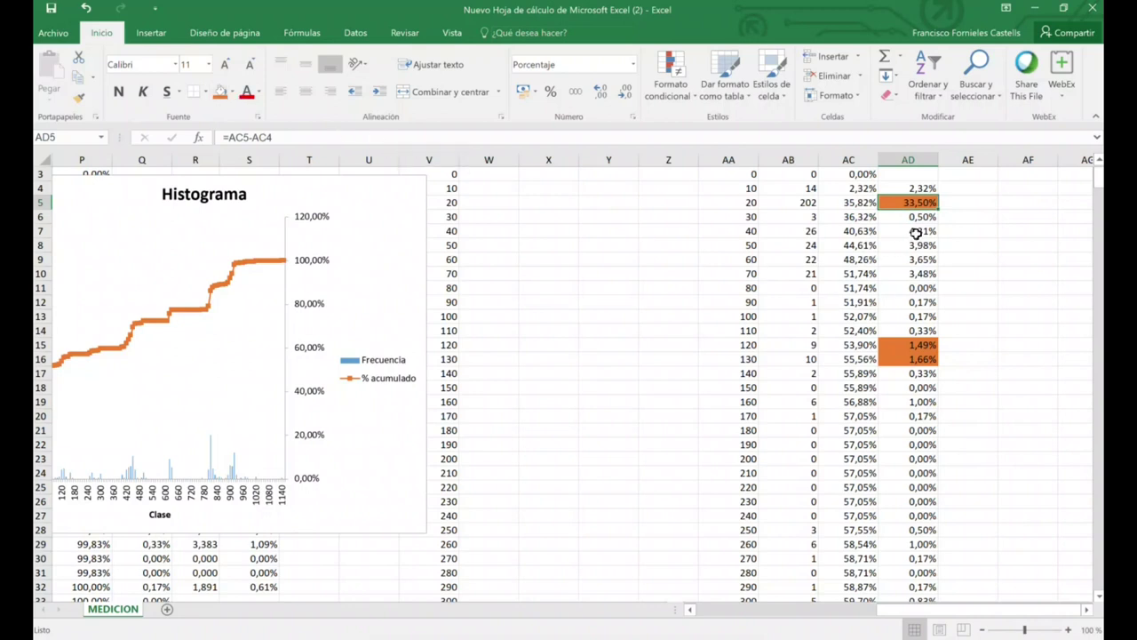
{"action": "left_click_drag", "start_coordinate": [915, 231], "coordinate": [909, 274]}
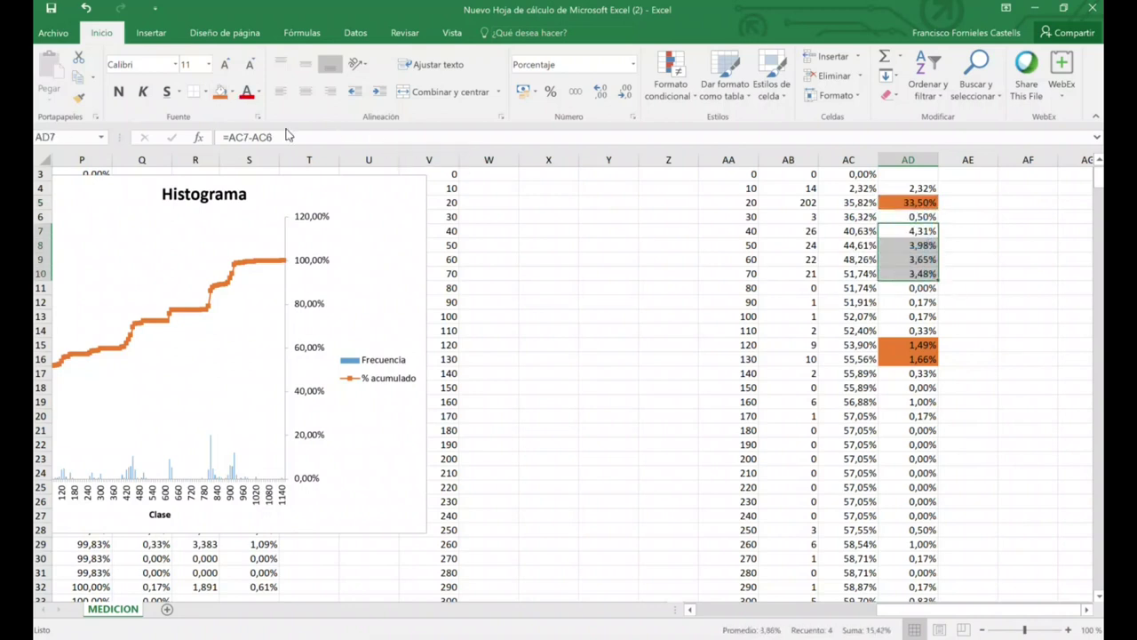
{"action": "left_click", "coordinate": [221, 96]}
Enter the heading "pond" in AE2 and the heading "intemedio" in Z3
{"action": "scroll", "coordinate": [969, 302], "scroll_direction": "up", "scroll_amount": 1}
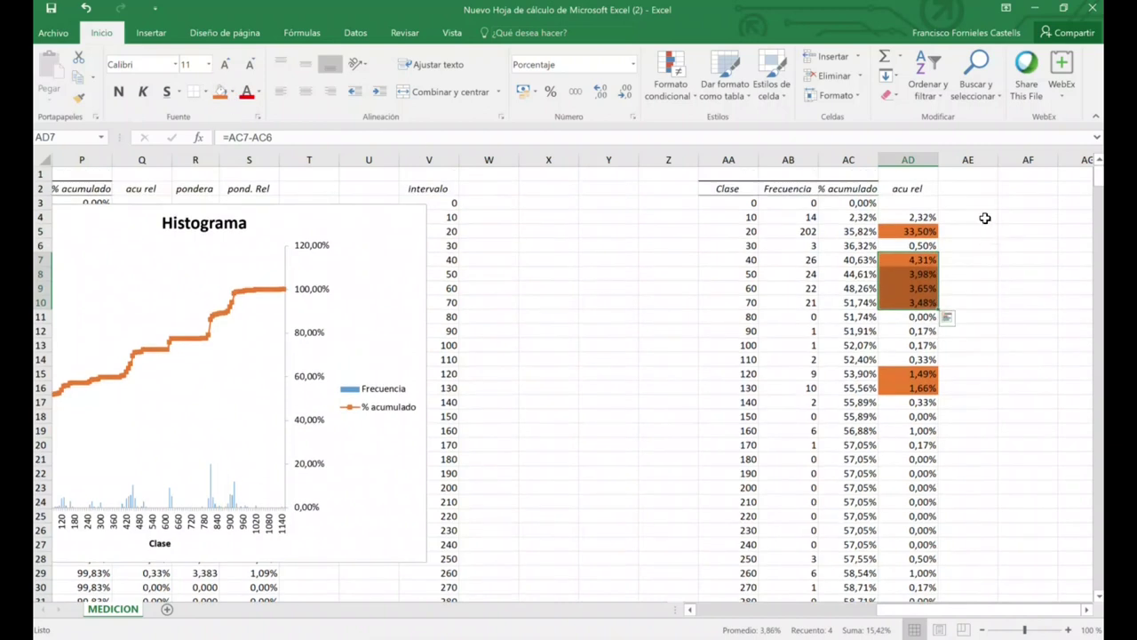
{"action": "left_click", "coordinate": [977, 190]}
{"action": "type", "text": "pond."}
{"action": "key", "text": "Return"}
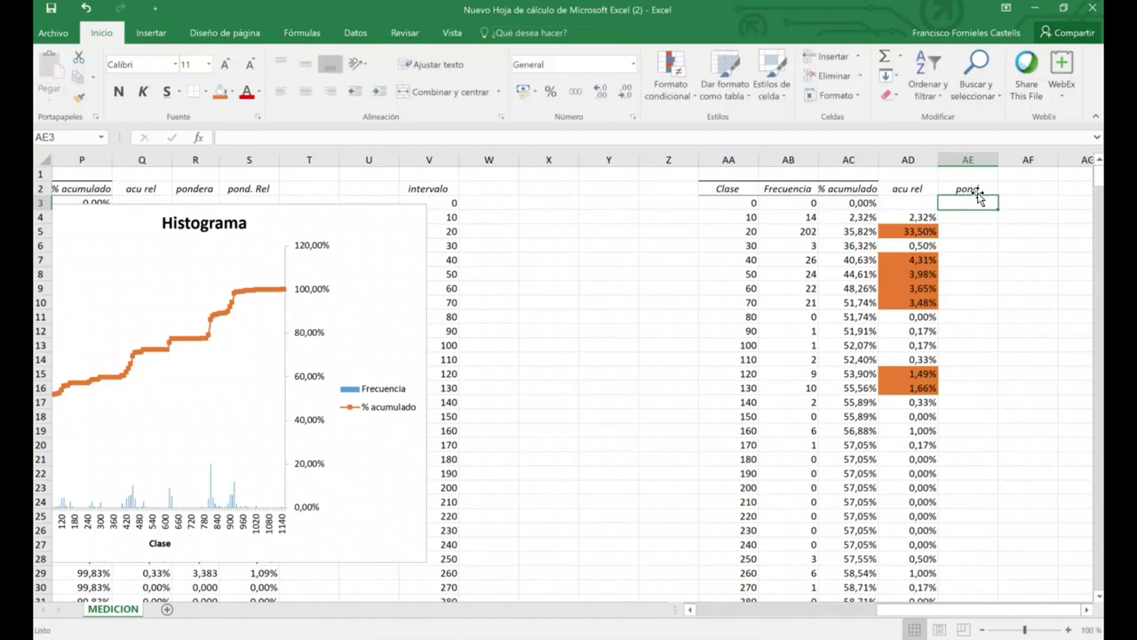
{"action": "left_click", "coordinate": [658, 202]}
{"action": "type", "text": "intemedio"}
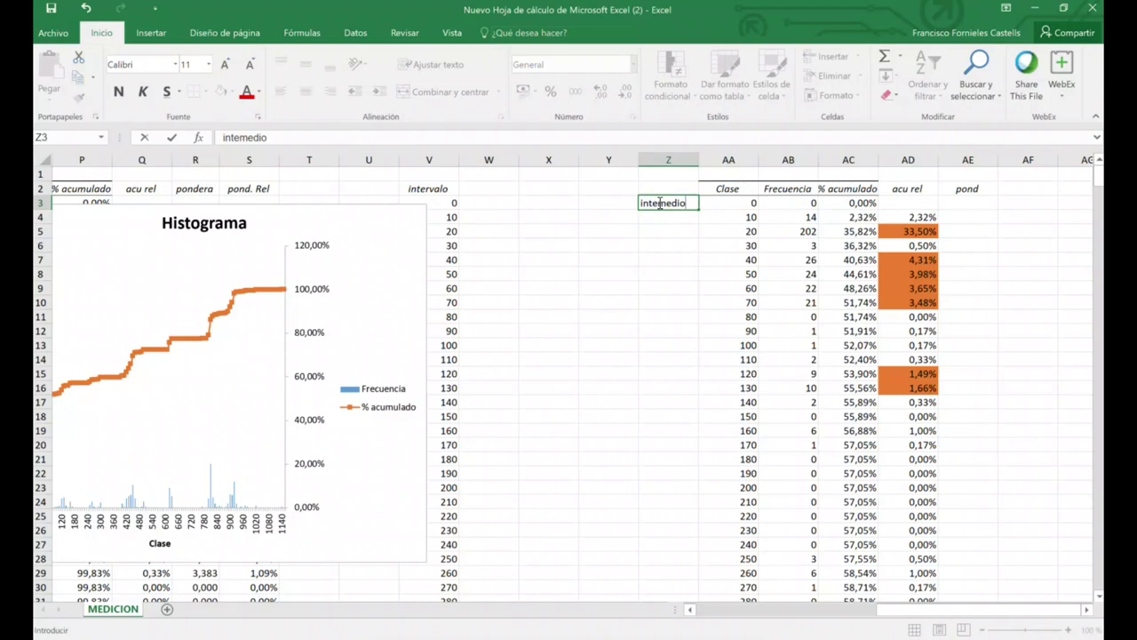
{"action": "key", "text": "Return"}
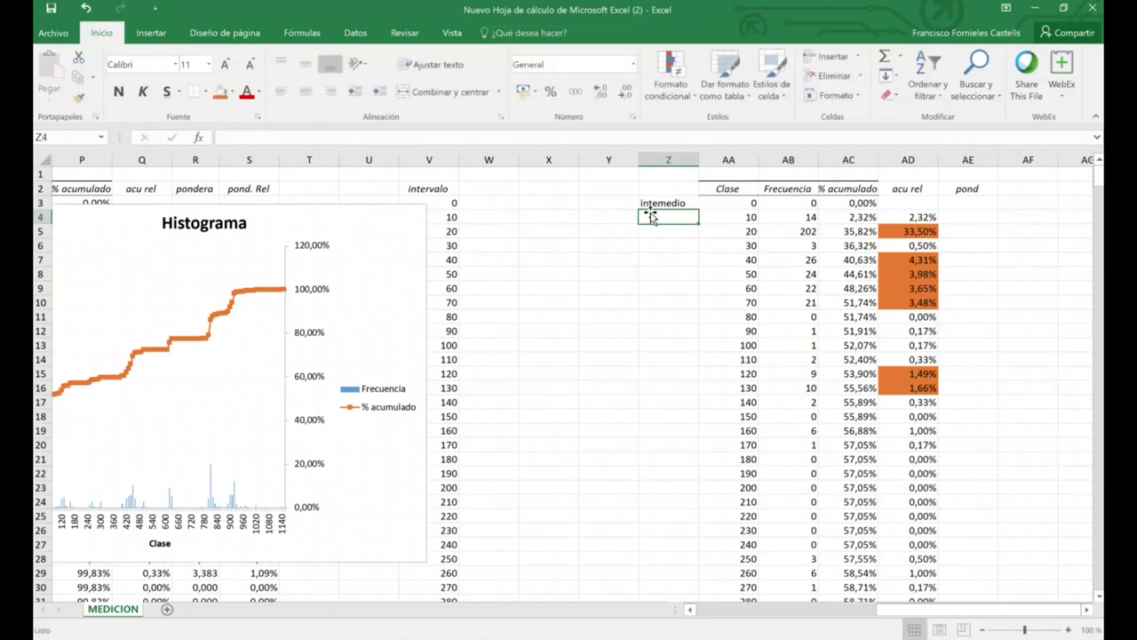
Enter the formula =AA3 in Y4 as each class's lower limit and fill it down to Y117
{"action": "left_click", "coordinate": [612, 215]}
{"action": "type", "text": "="}
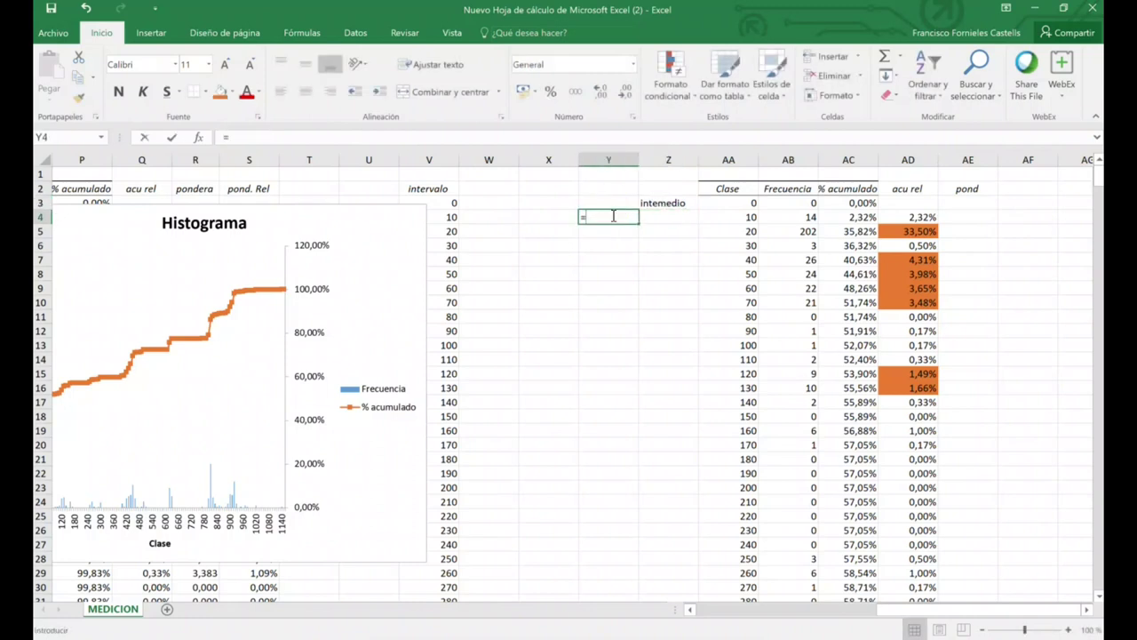
{"action": "left_click", "coordinate": [746, 203]}
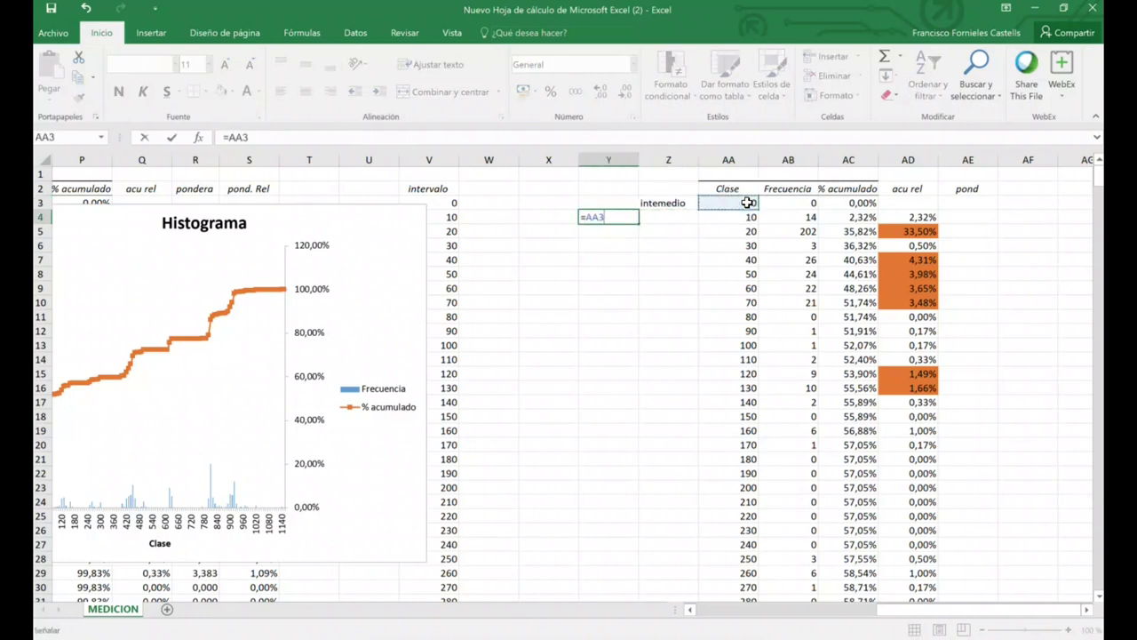
{"action": "key", "text": "Return"}
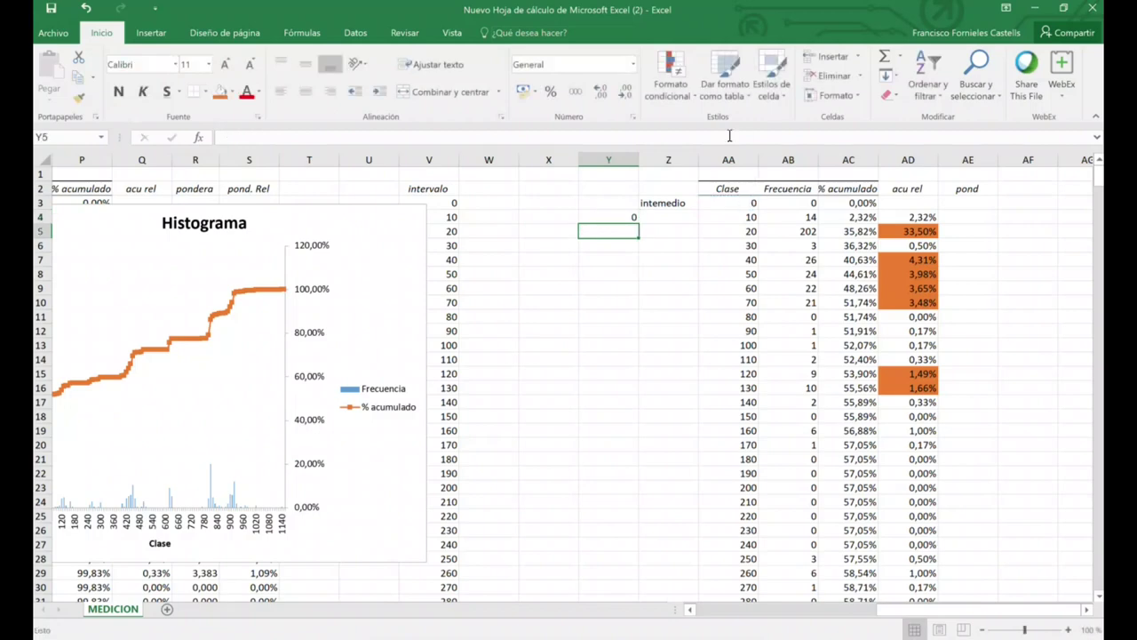
{"action": "left_click", "coordinate": [632, 220]}
{"action": "left_click_drag", "start_coordinate": [637, 224], "coordinate": [615, 558]}
{"action": "scroll", "coordinate": [702, 582], "scroll_direction": "up", "scroll_amount": 7}
{"action": "scroll", "coordinate": [702, 582], "scroll_direction": "up", "scroll_amount": 20}
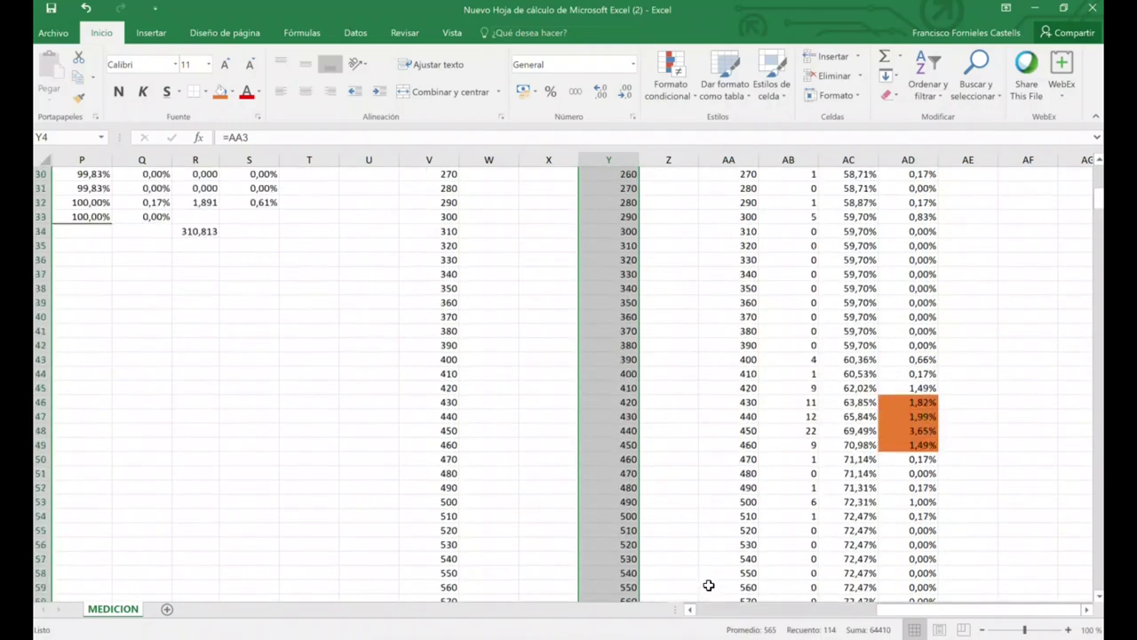
Calculate the class midpoint with =(AA4-Y4)/2+Y4 in Z4 and fill it down to Z118
{"action": "left_click", "coordinate": [692, 223]}
{"action": "type", "text": "=("}
{"action": "left_click", "coordinate": [737, 215]}
{"action": "type", "text": "-"}
{"action": "left_click", "coordinate": [619, 218]}
{"action": "type", "text": ")"}
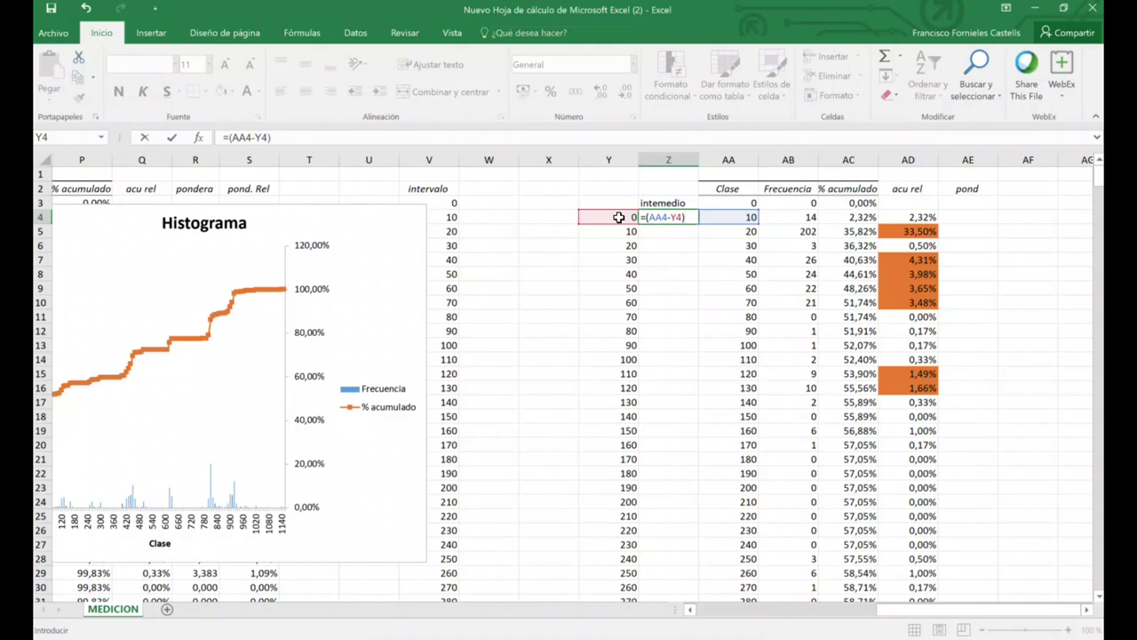
{"action": "type", "text": "/2+"}
{"action": "left_click", "coordinate": [619, 218]}
{"action": "key", "text": "Return"}
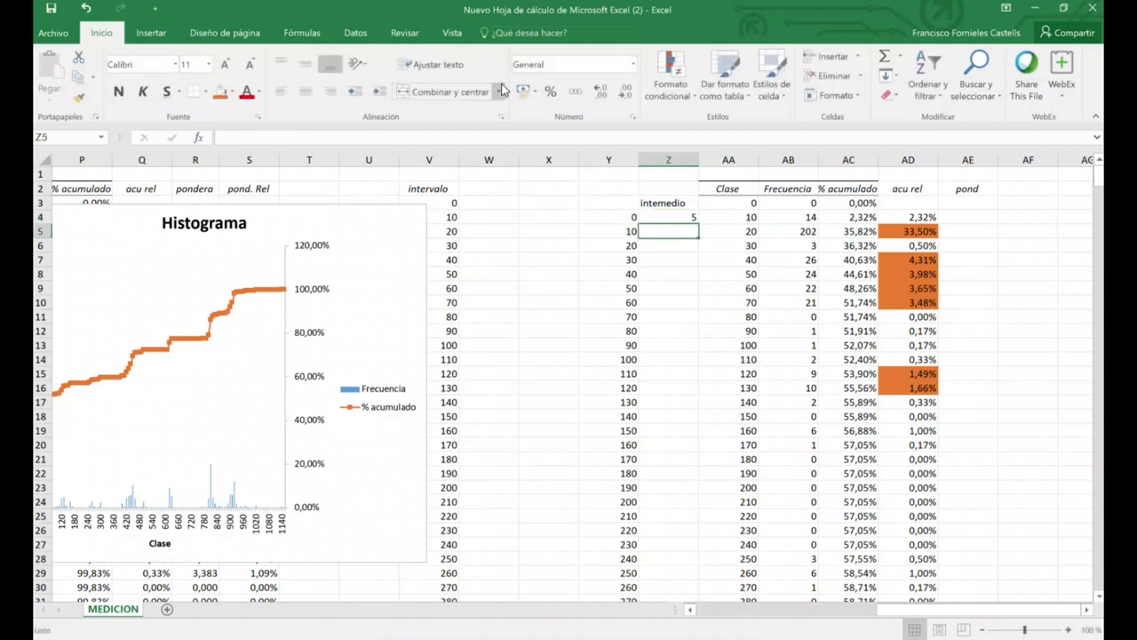
{"action": "left_click", "coordinate": [679, 217]}
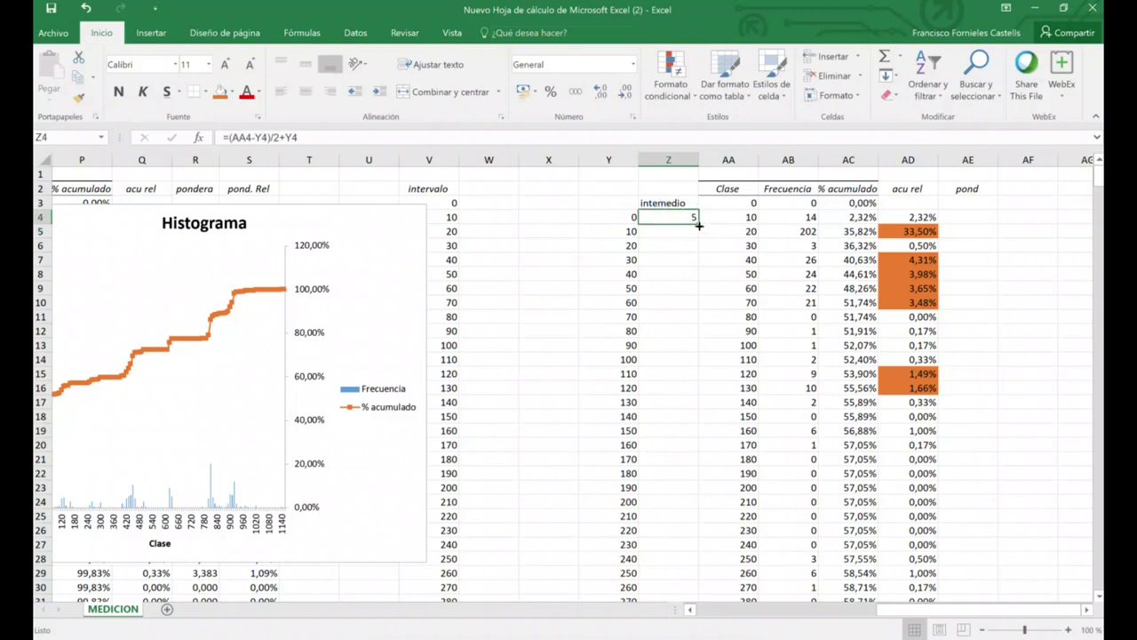
{"action": "double_click", "coordinate": [698, 224]}
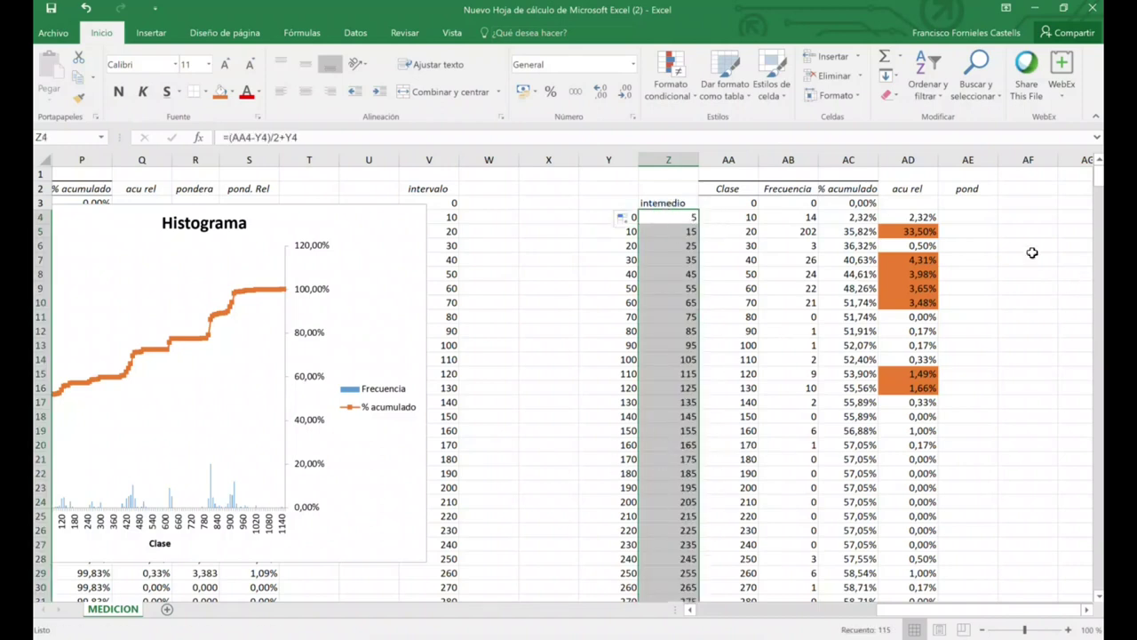
Enter the weighting formula =Z4*AD4 in AE4 and fill it down to AE118
{"action": "left_click", "coordinate": [980, 217]}
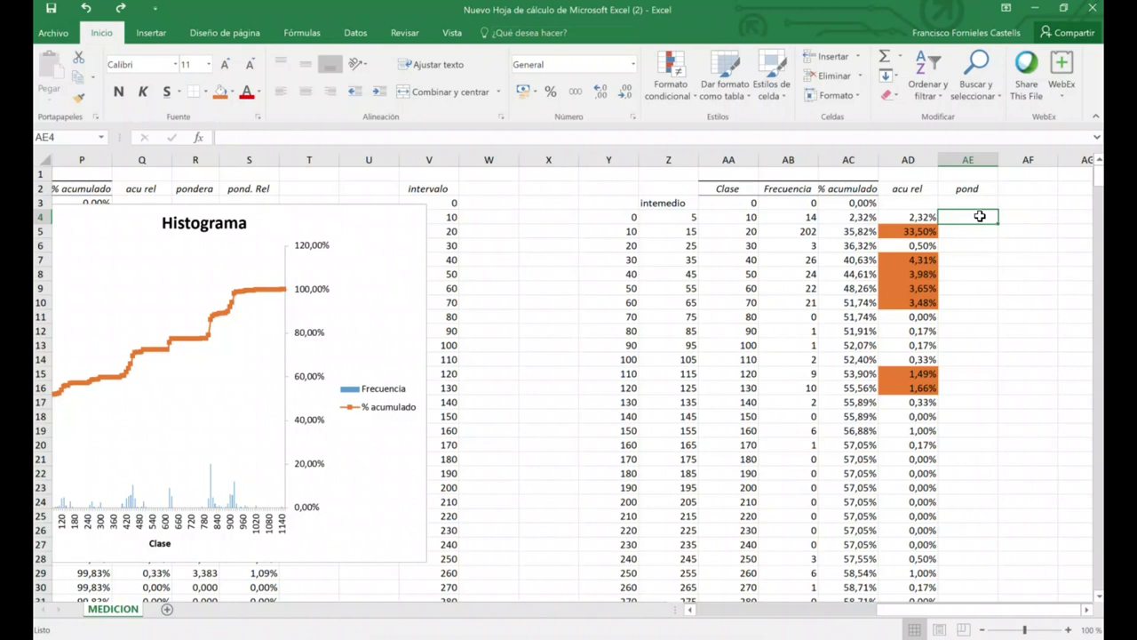
{"action": "type", "text": "?"}
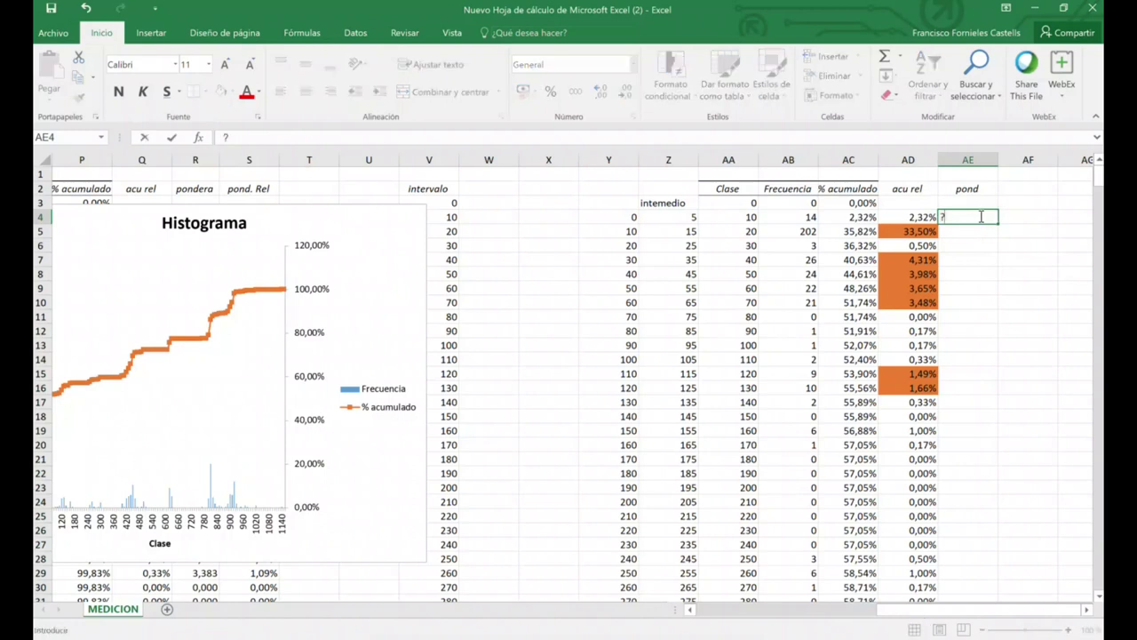
{"action": "type", "text": "="}
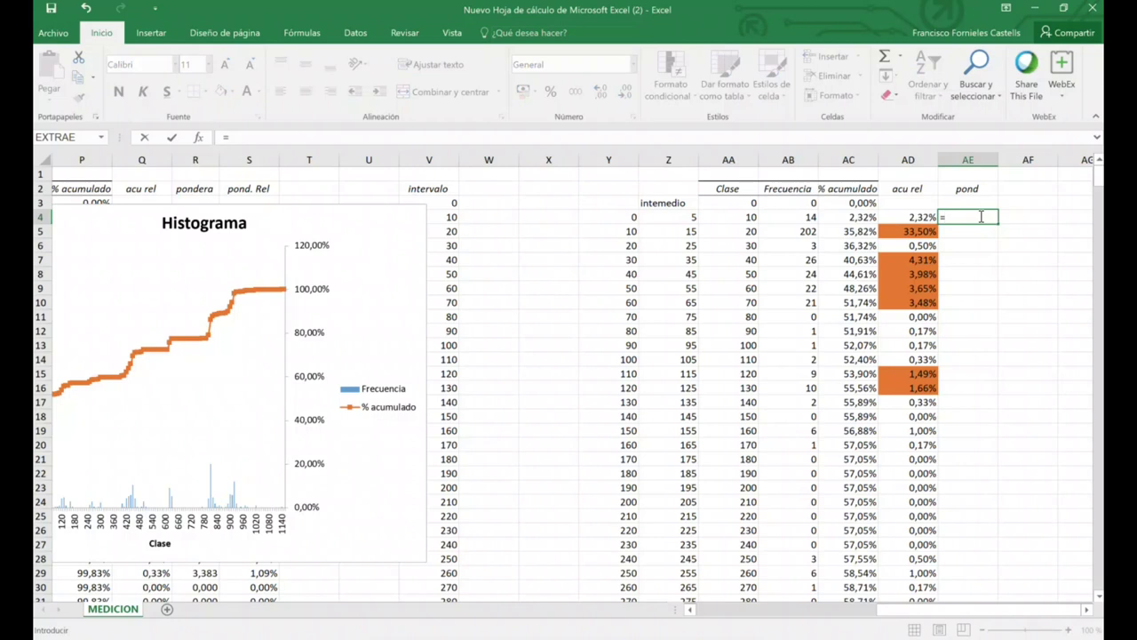
{"action": "left_click", "coordinate": [681, 217]}
{"action": "type", "text": "*"}
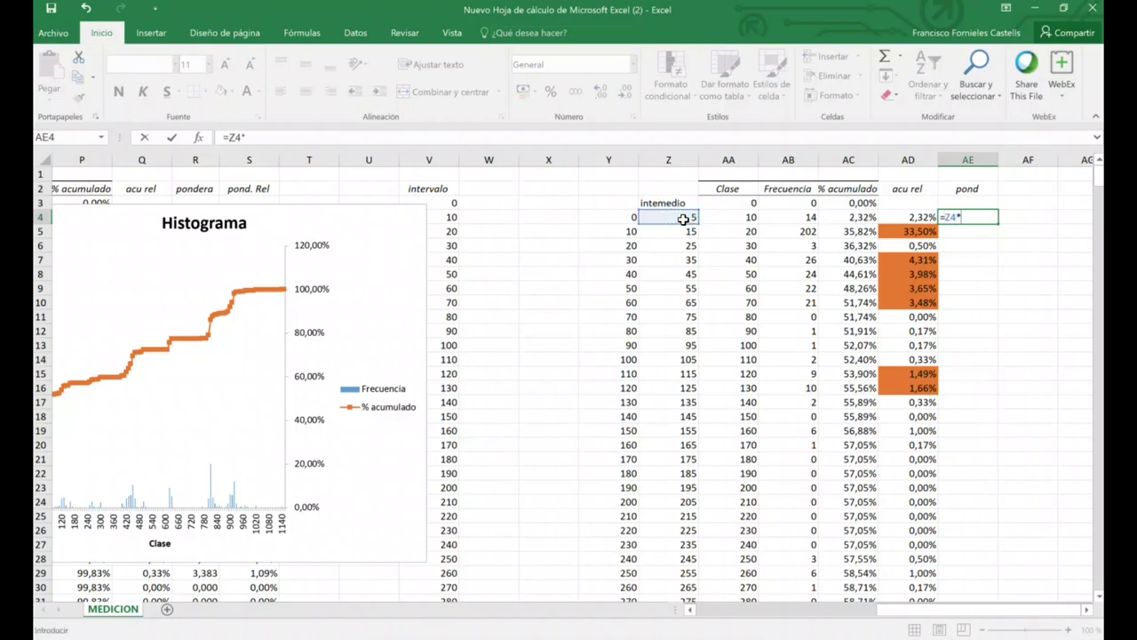
{"action": "left_click", "coordinate": [908, 217]}
{"action": "key", "text": "Return"}
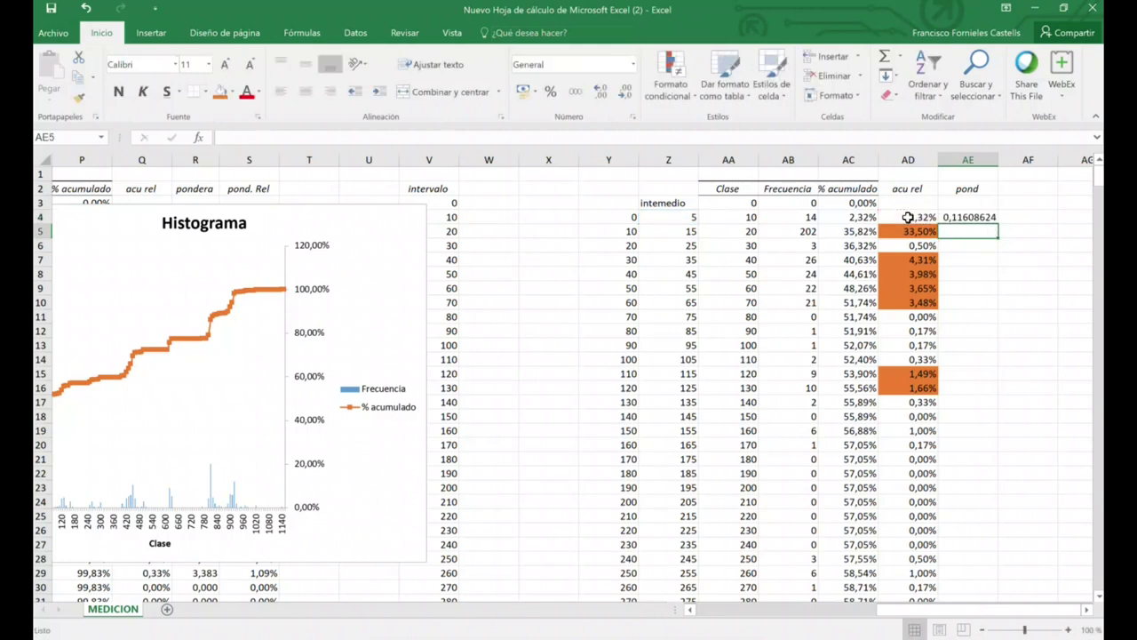
{"action": "left_click", "coordinate": [992, 222]}
{"action": "double_click", "coordinate": [997, 223]}
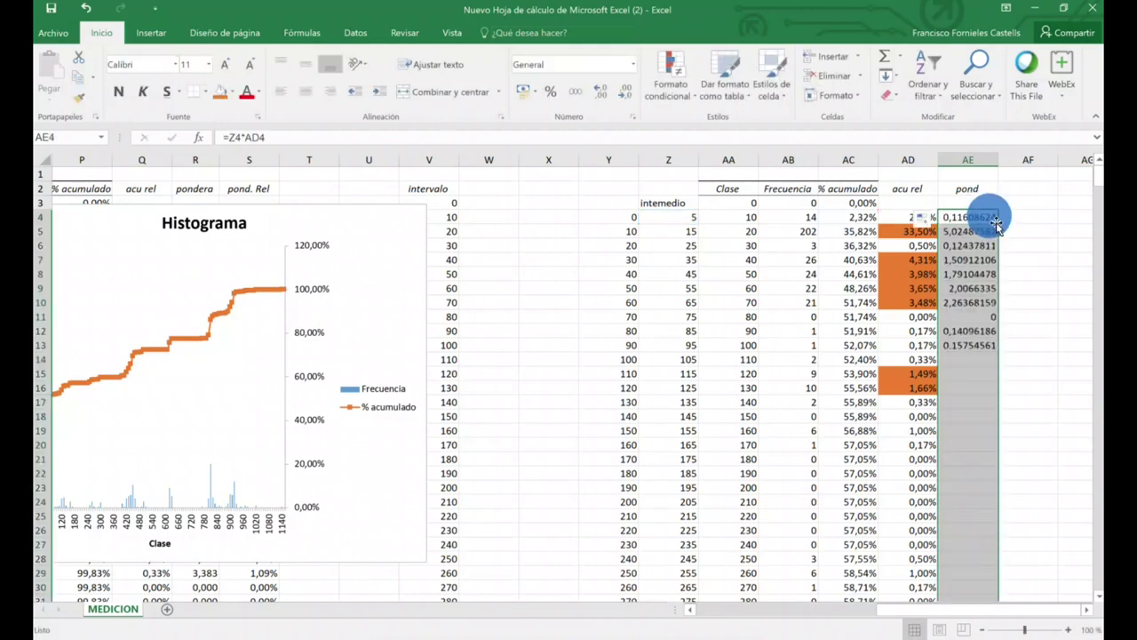
Reduce the weighted values in the pond column to two decimal places
{"action": "left_click", "coordinate": [626, 94]}
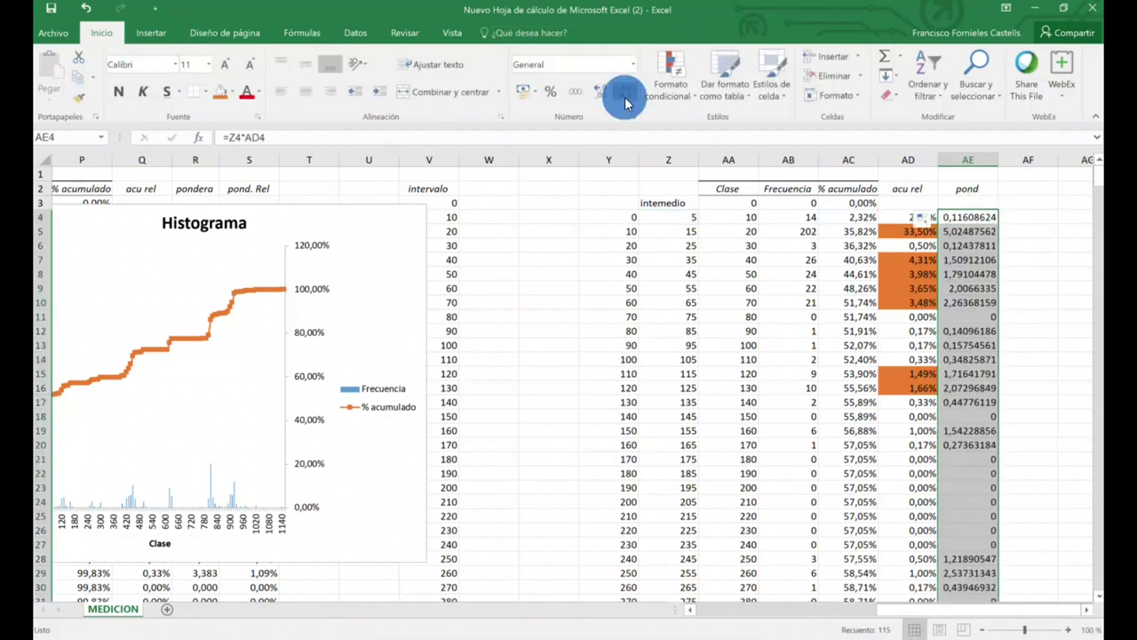
{"action": "left_click", "coordinate": [626, 94]}
{"action": "left_click", "coordinate": [627, 94]}
{"action": "left_click", "coordinate": [627, 94]}
{"action": "left_click", "coordinate": [626, 95]}
{"action": "left_click", "coordinate": [627, 94]}
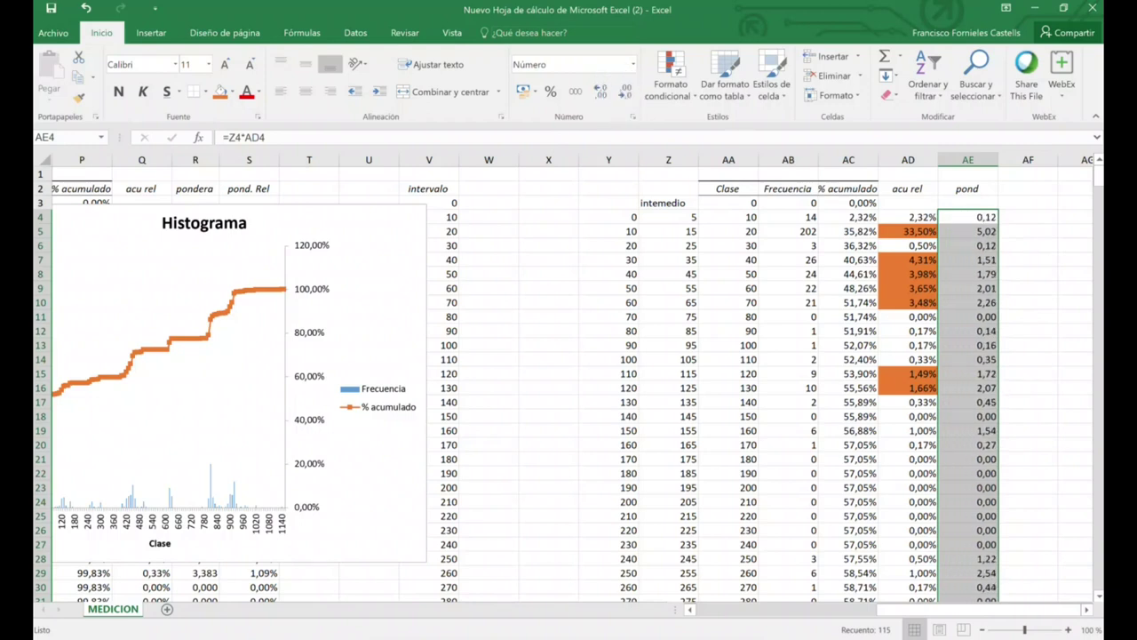
Replace the formula in AE118 with =suma(AE4:AE117) to total the weighted values
{"action": "left_click", "coordinate": [993, 221]}
{"action": "scroll", "coordinate": [1030, 363], "scroll_direction": "down", "scroll_amount": 20}
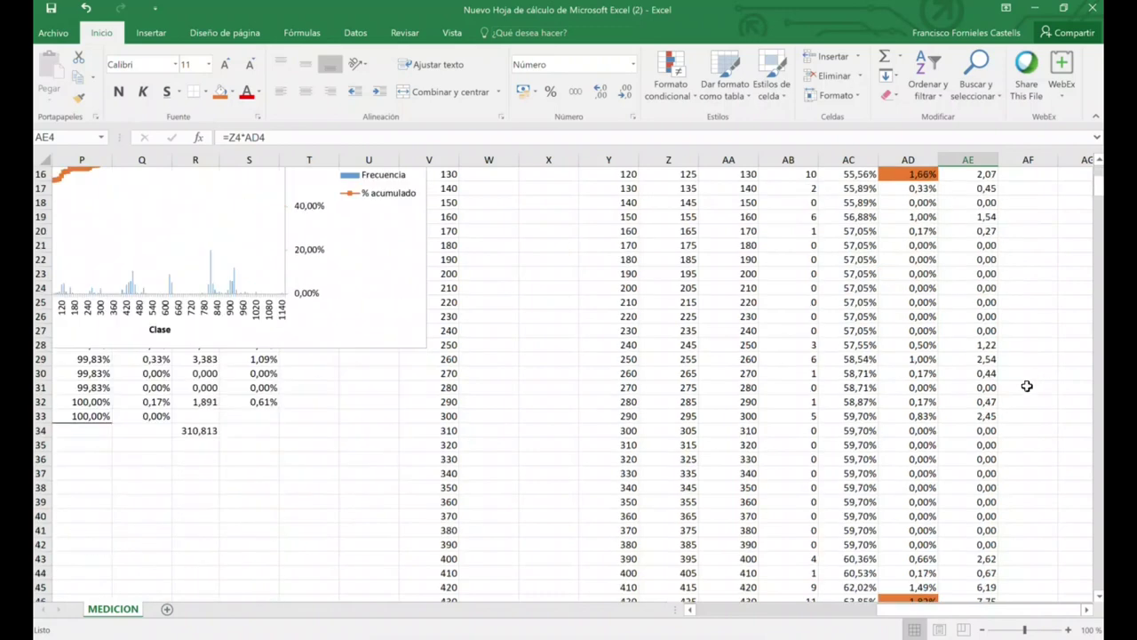
{"action": "scroll", "coordinate": [1032, 399], "scroll_direction": "down", "scroll_amount": 8}
{"action": "left_click", "coordinate": [986, 387]}
{"action": "left_click_drag", "start_coordinate": [298, 136], "coordinate": [209, 142]}
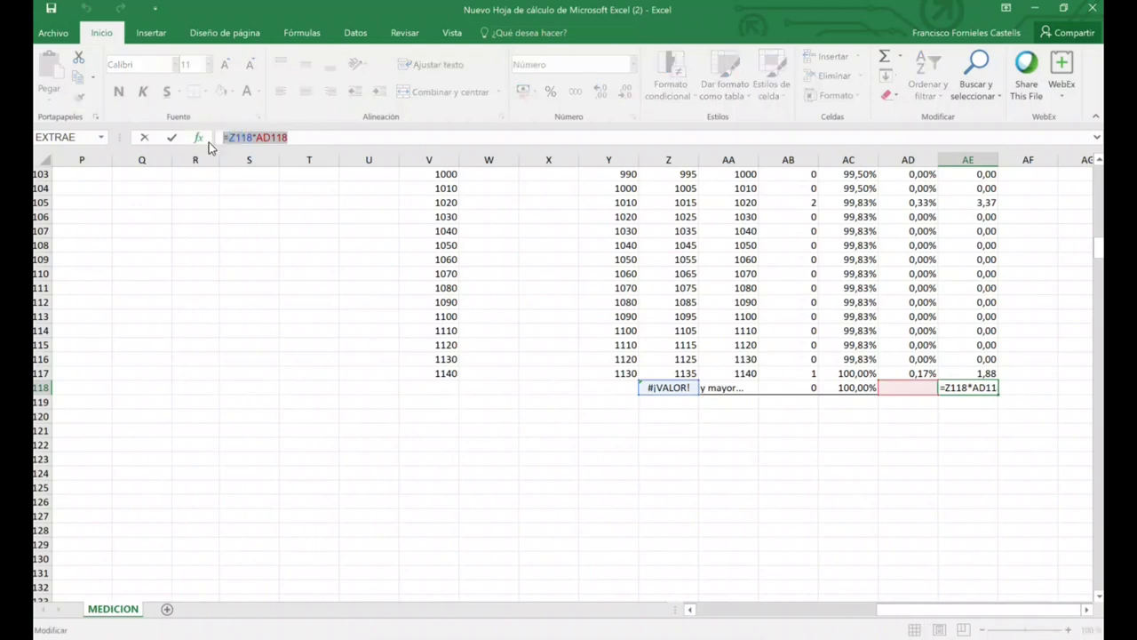
{"action": "type", "text": "=suma("}
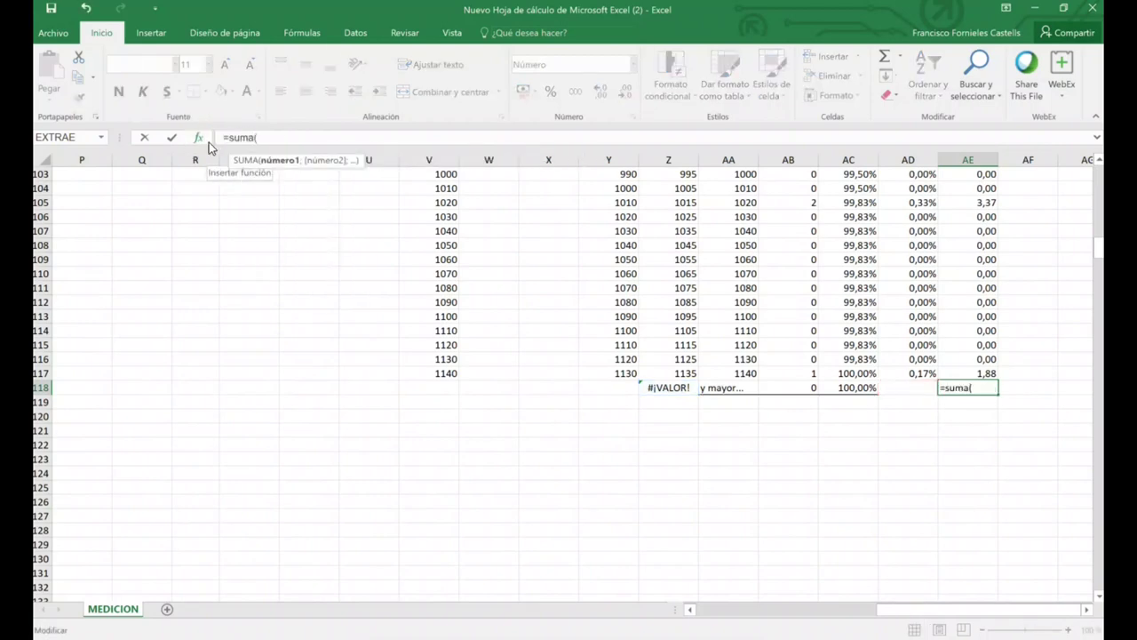
{"action": "left_click_drag", "start_coordinate": [981, 368], "coordinate": [988, 220]}
{"action": "type", "text": ")"}
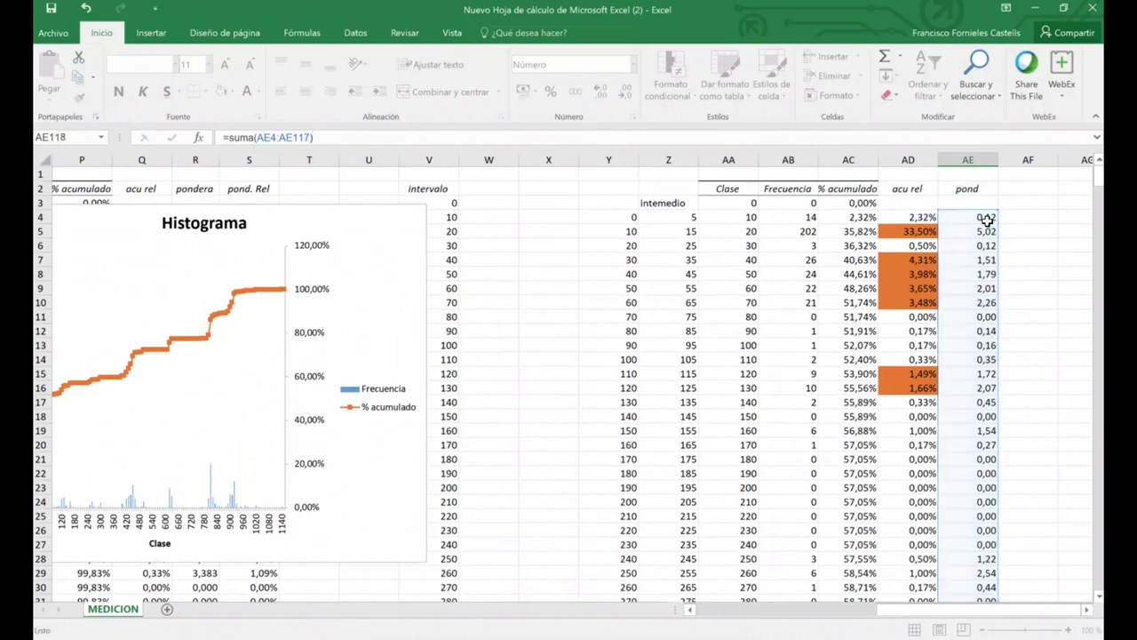
{"action": "key", "text": "Return"}
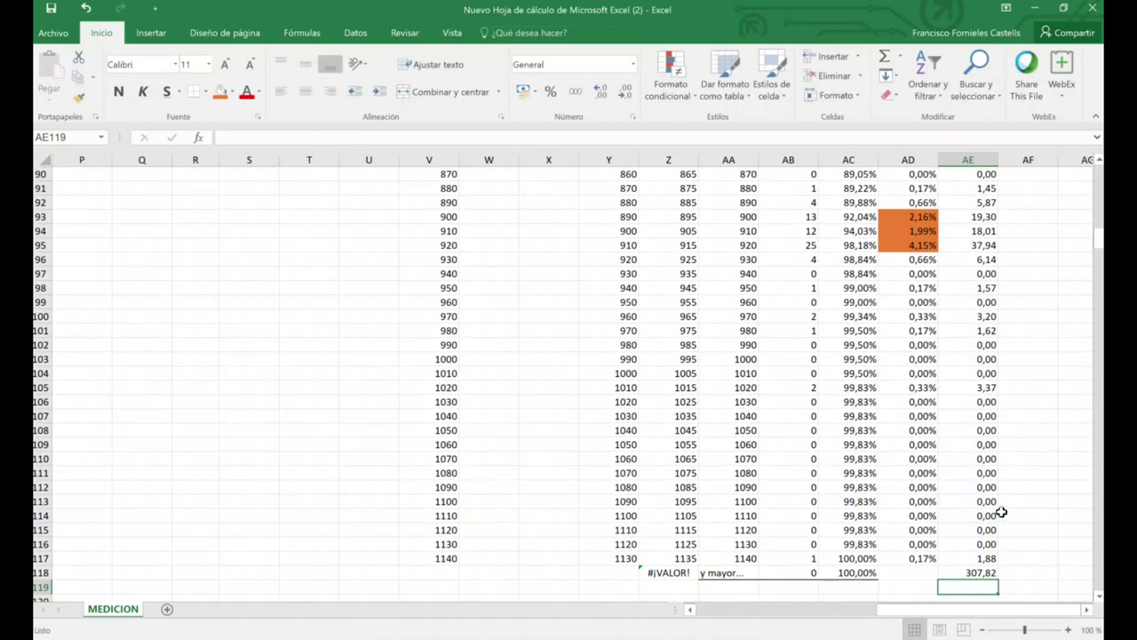
Enter the relative weighting formula =AE4/$AE$118 in AF4, keeping the reference to the total absolute
{"action": "scroll", "coordinate": [1096, 325], "scroll_direction": "up", "scroll_amount": 20}
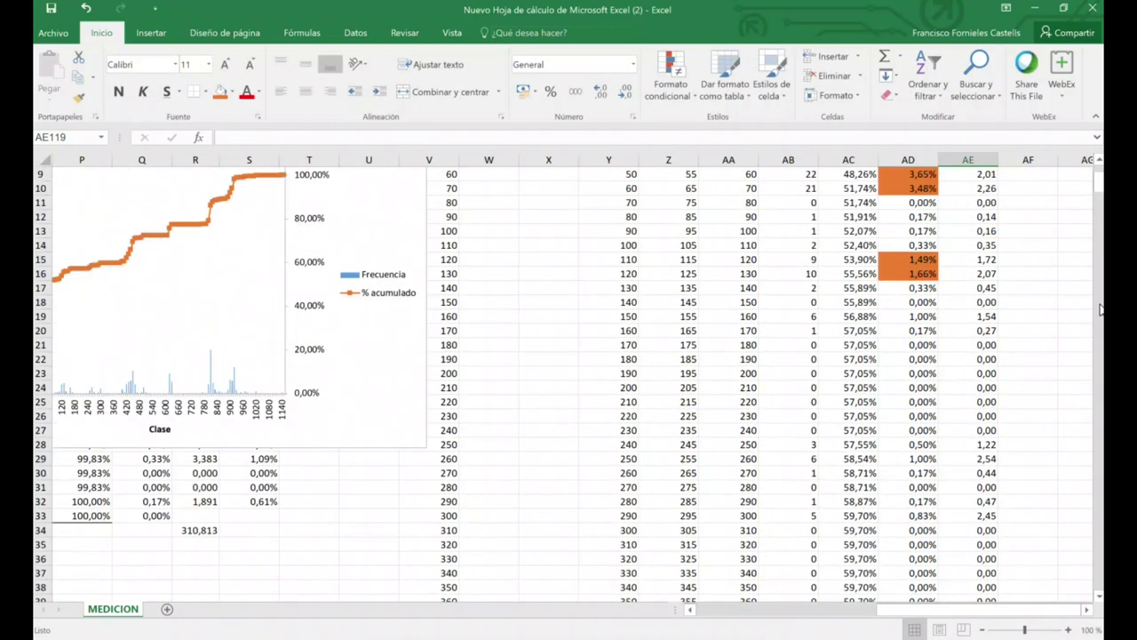
{"action": "scroll", "coordinate": [1098, 309], "scroll_direction": "up", "scroll_amount": 3}
{"action": "left_click", "coordinate": [1040, 218]}
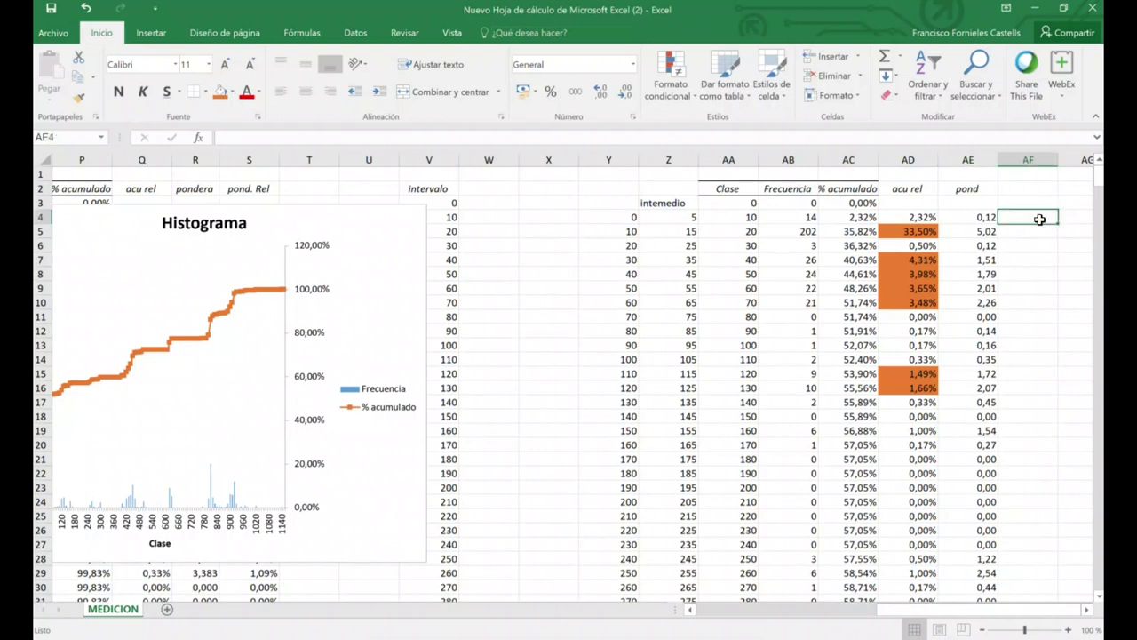
{"action": "type", "text": "="}
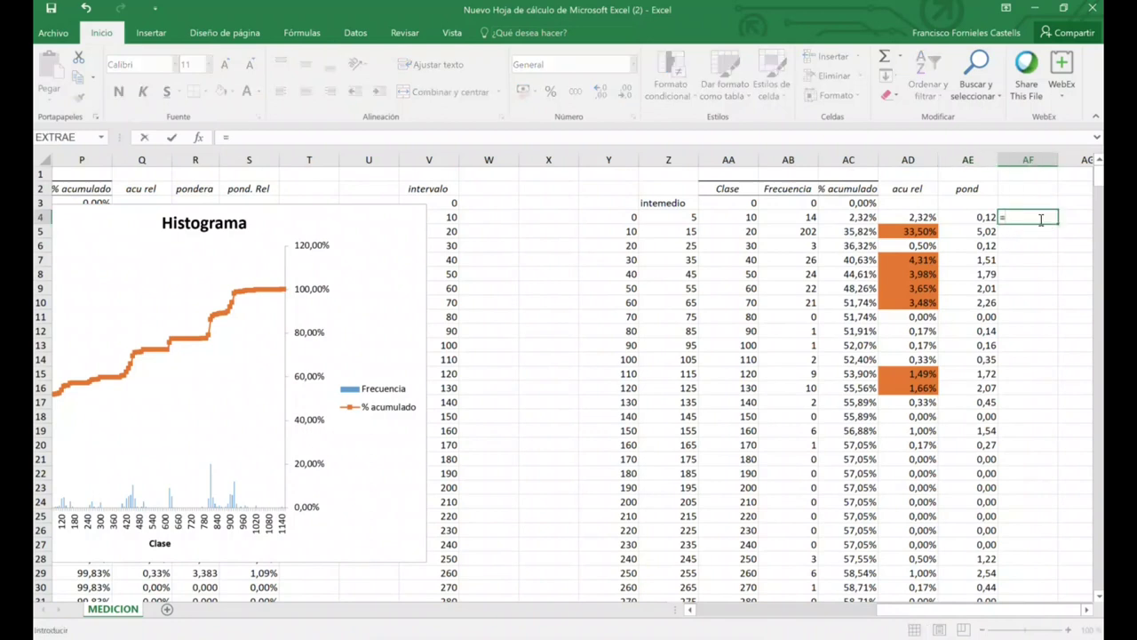
{"action": "left_click", "coordinate": [975, 220]}
{"action": "type", "text": "/"}
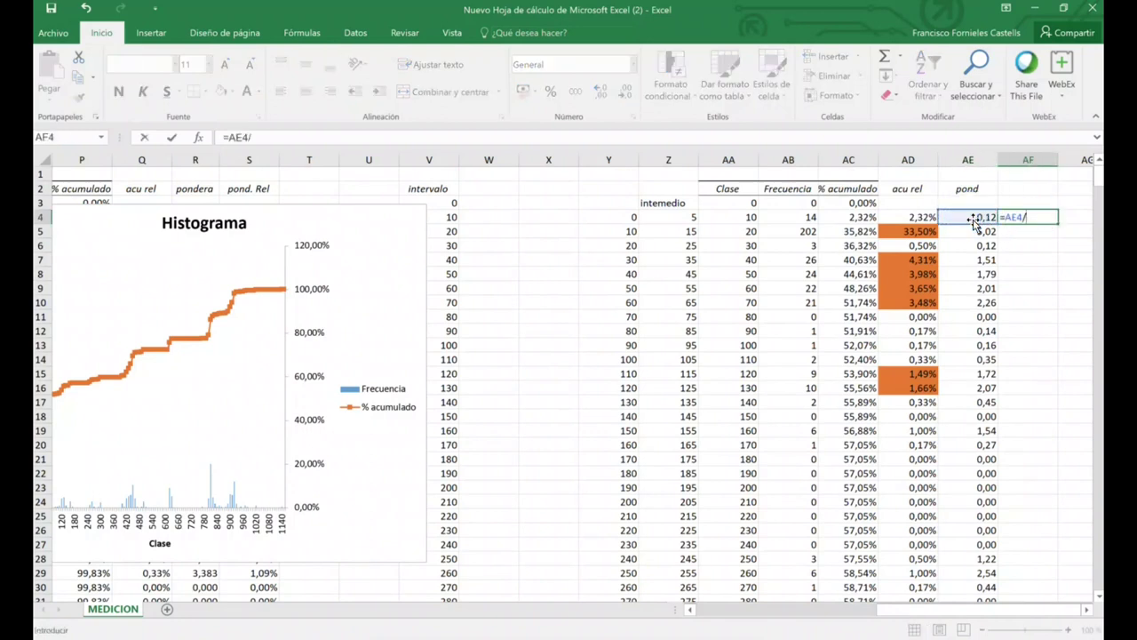
{"action": "scroll", "coordinate": [1052, 456], "scroll_direction": "down", "scroll_amount": 5}
{"action": "scroll", "coordinate": [1051, 456], "scroll_direction": "down", "scroll_amount": 20}
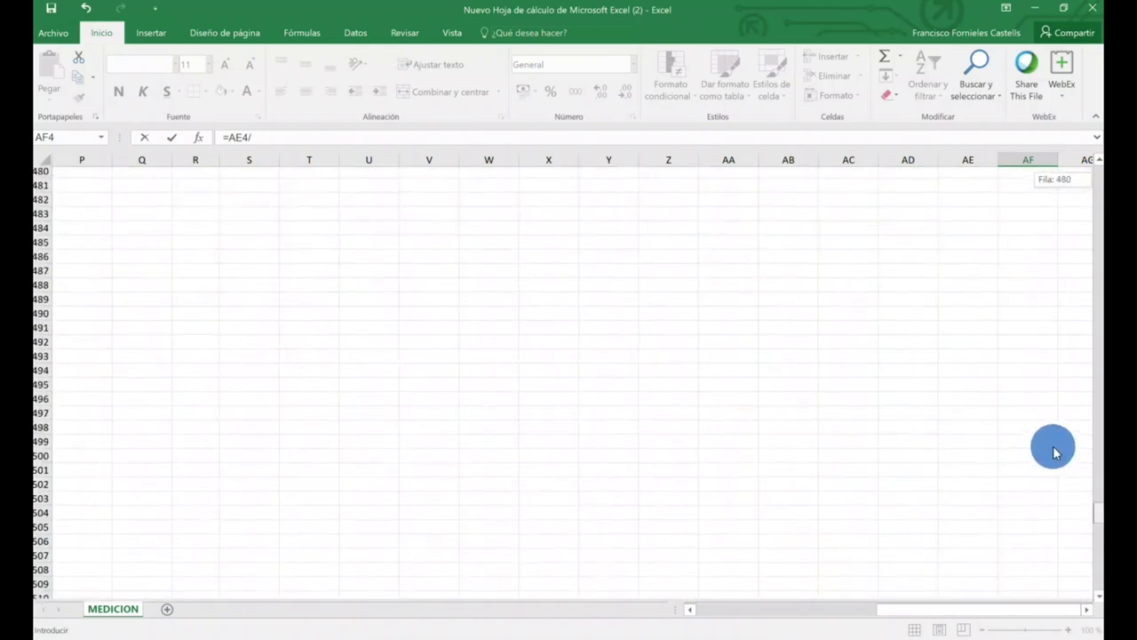
{"action": "left_click_drag", "start_coordinate": [1095, 305], "coordinate": [1096, 242]}
{"action": "left_click", "coordinate": [975, 484]}
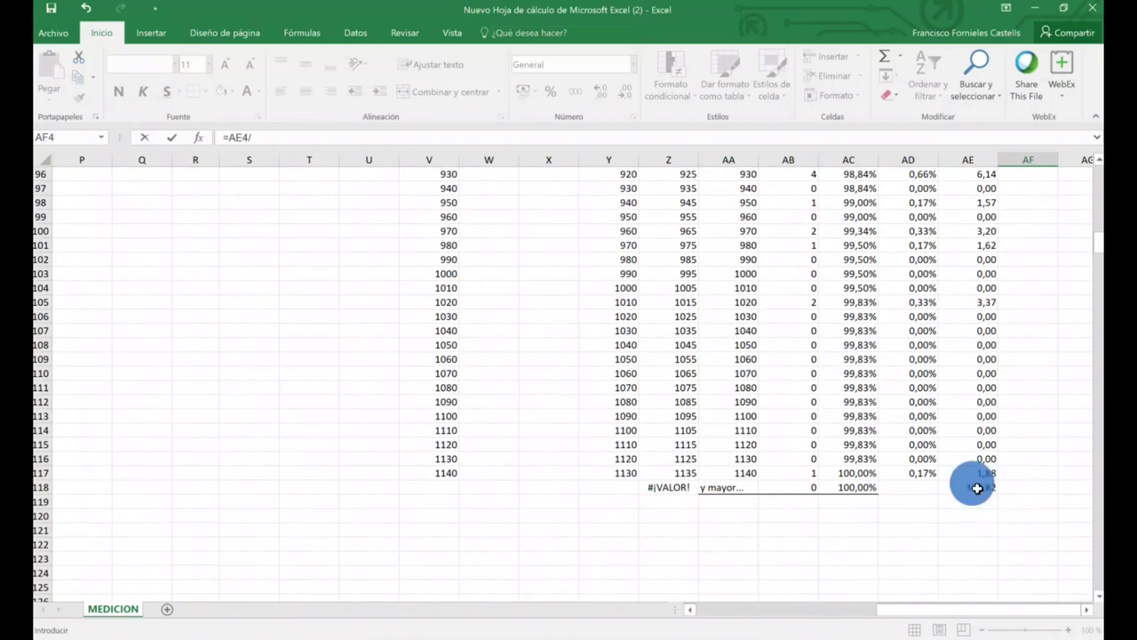
{"action": "key", "text": "F4"}
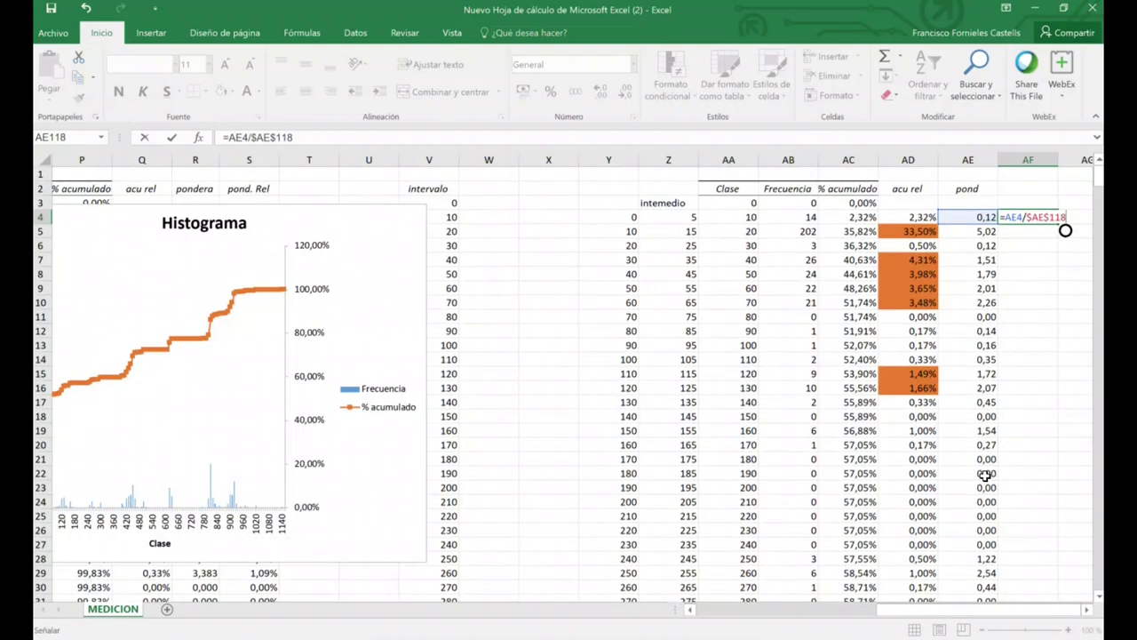
{"action": "key", "text": "Return"}
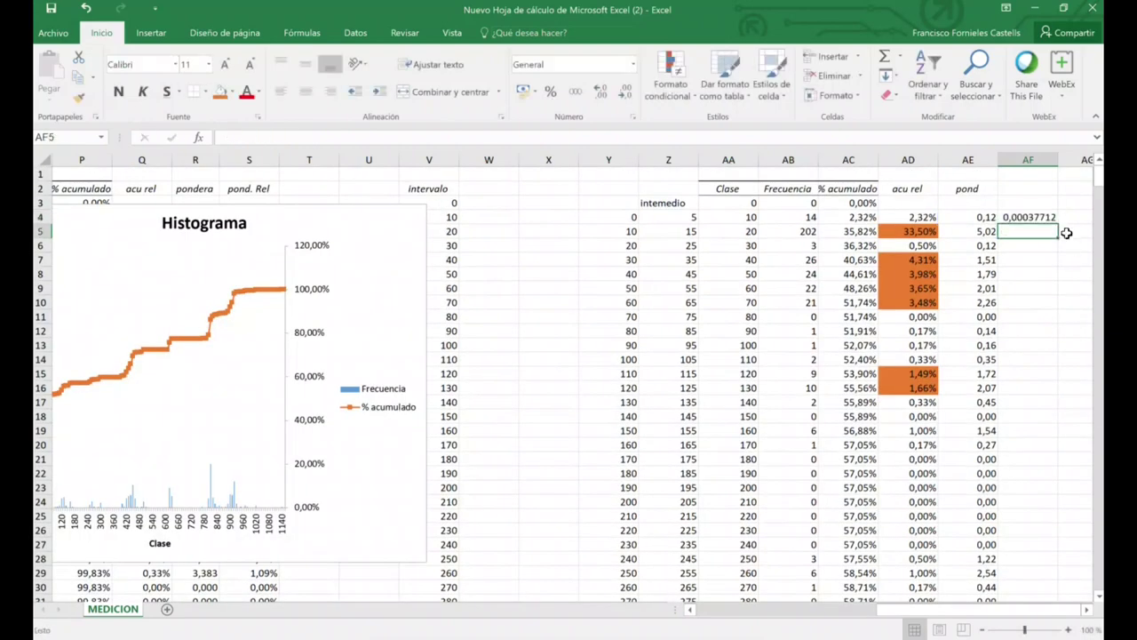
Format AF4 as a percentage with two decimals and fill its formula down to AF117
{"action": "left_click", "coordinate": [1031, 217]}
{"action": "left_click", "coordinate": [551, 92]}
{"action": "left_click", "coordinate": [599, 96]}
{"action": "left_click", "coordinate": [599, 96]}
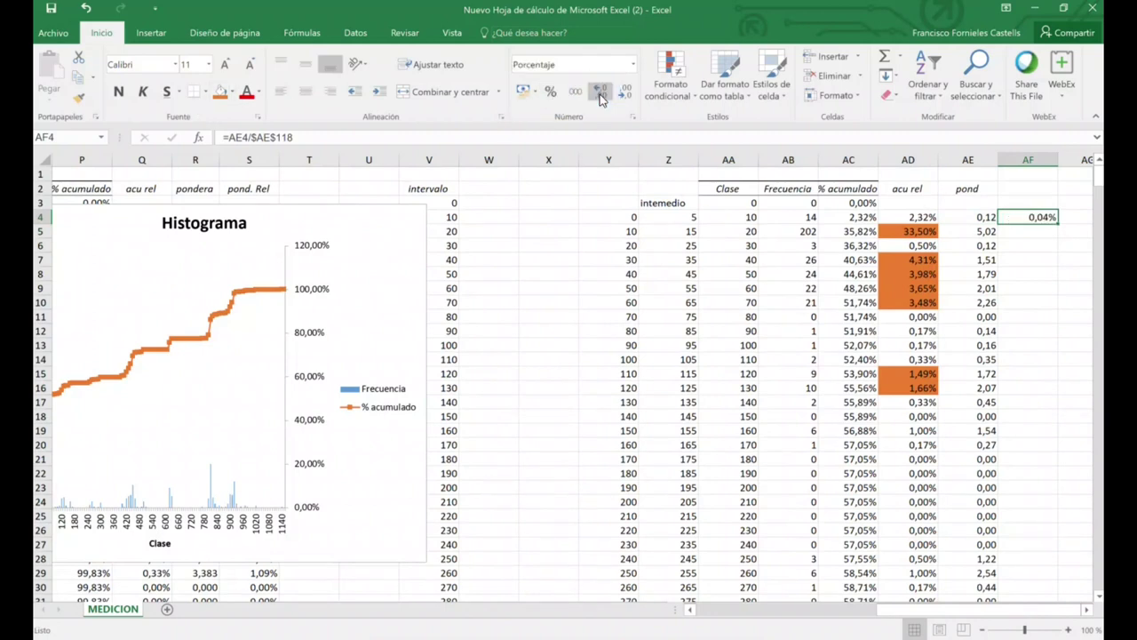
{"action": "double_click", "coordinate": [1060, 223]}
{"action": "left_click", "coordinate": [1069, 230]}
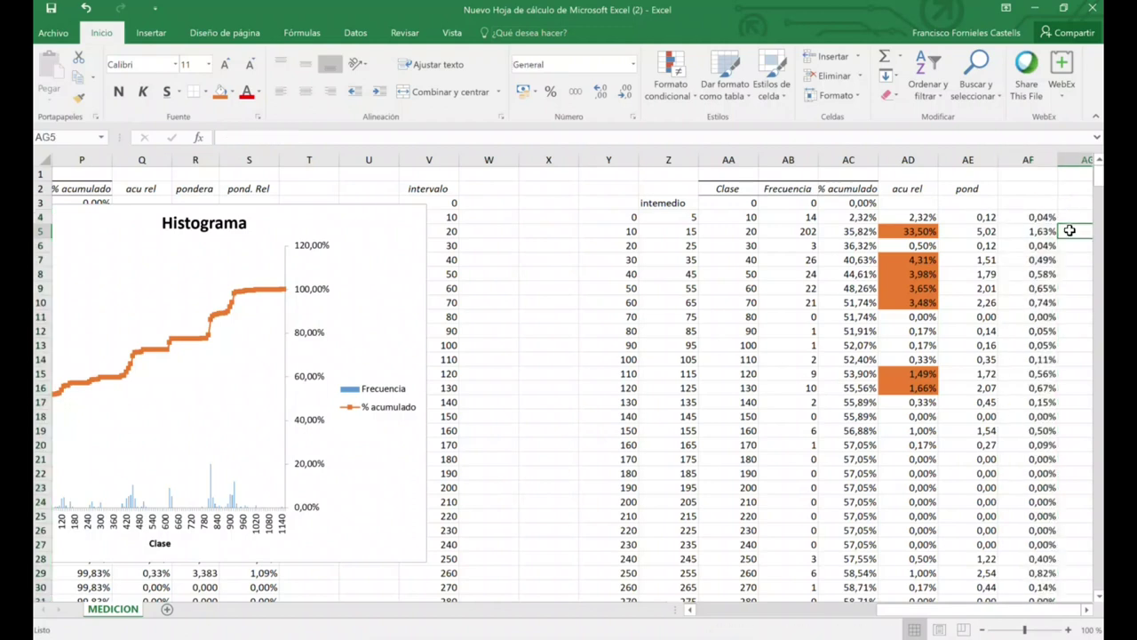
Label the new column "pond rel" in AF2
{"action": "left_click", "coordinate": [1031, 191]}
{"action": "type", "text": "po"}
{"action": "key", "text": "BackSpace"}
{"action": "key", "text": "BackSpace"}
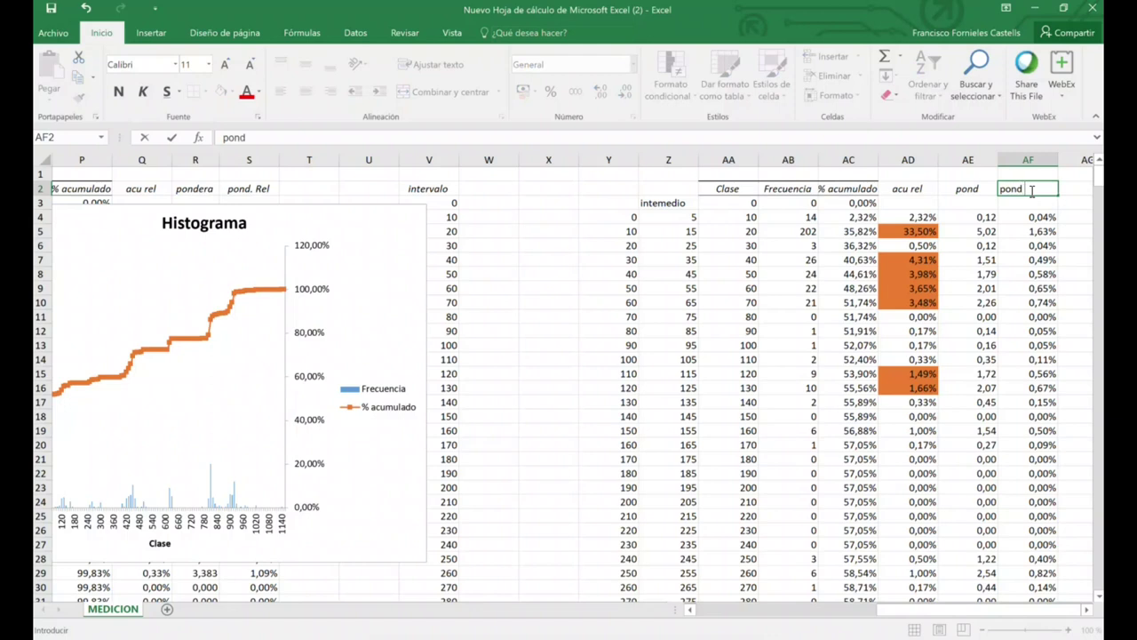
{"action": "key", "text": "Return"}
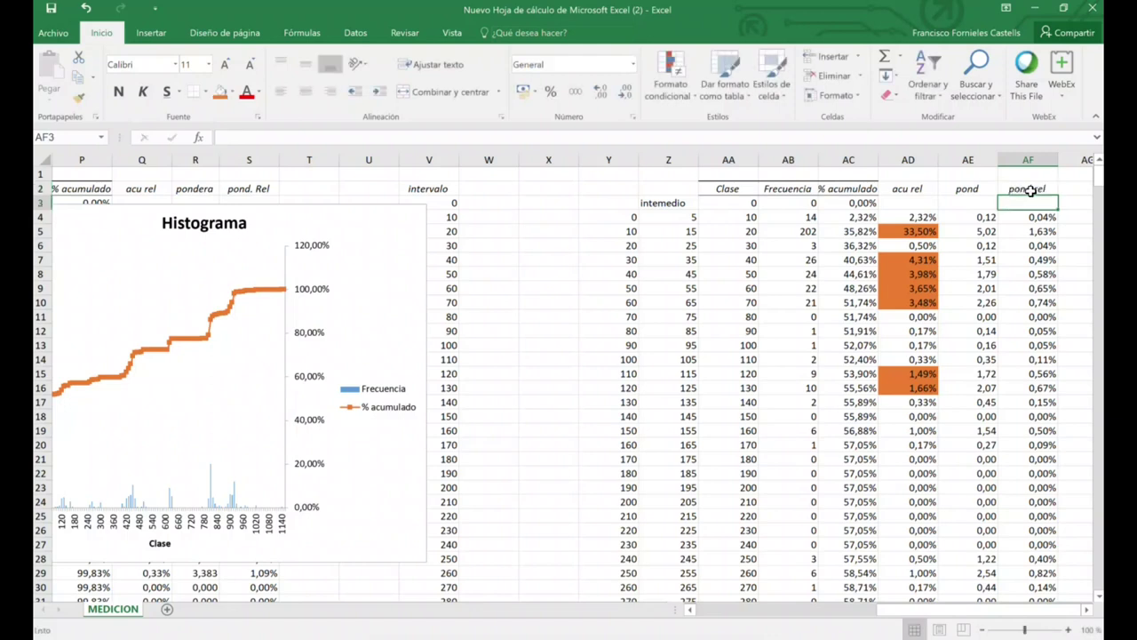
Apply the green-yellow-red colour scale to the whole of column AF
{"action": "left_click", "coordinate": [1028, 160]}
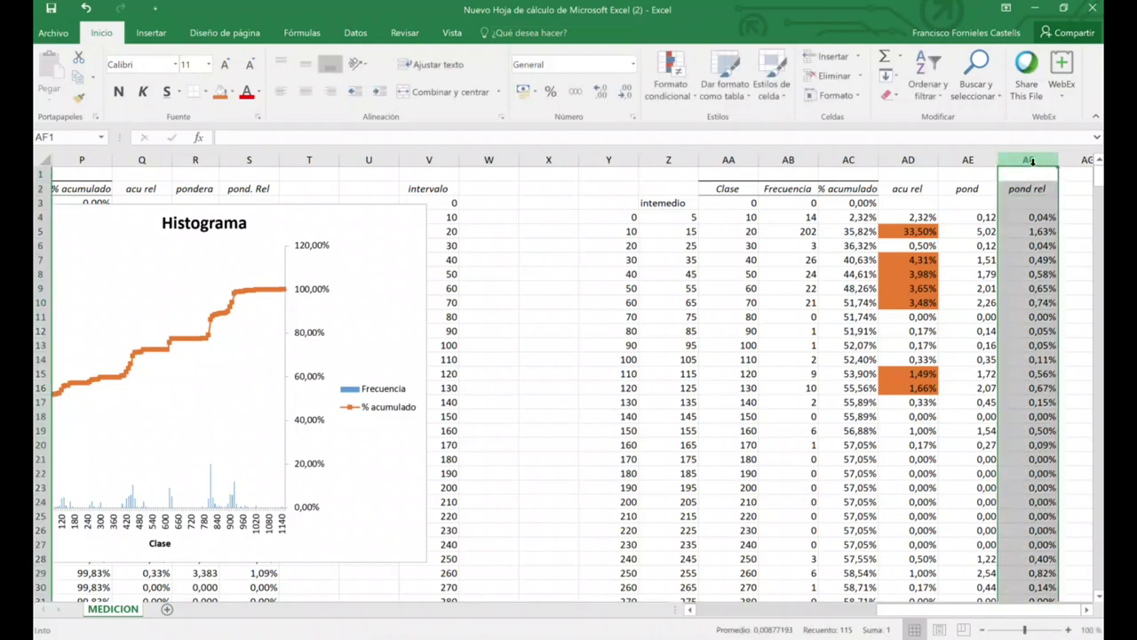
{"action": "left_click", "coordinate": [673, 84]}
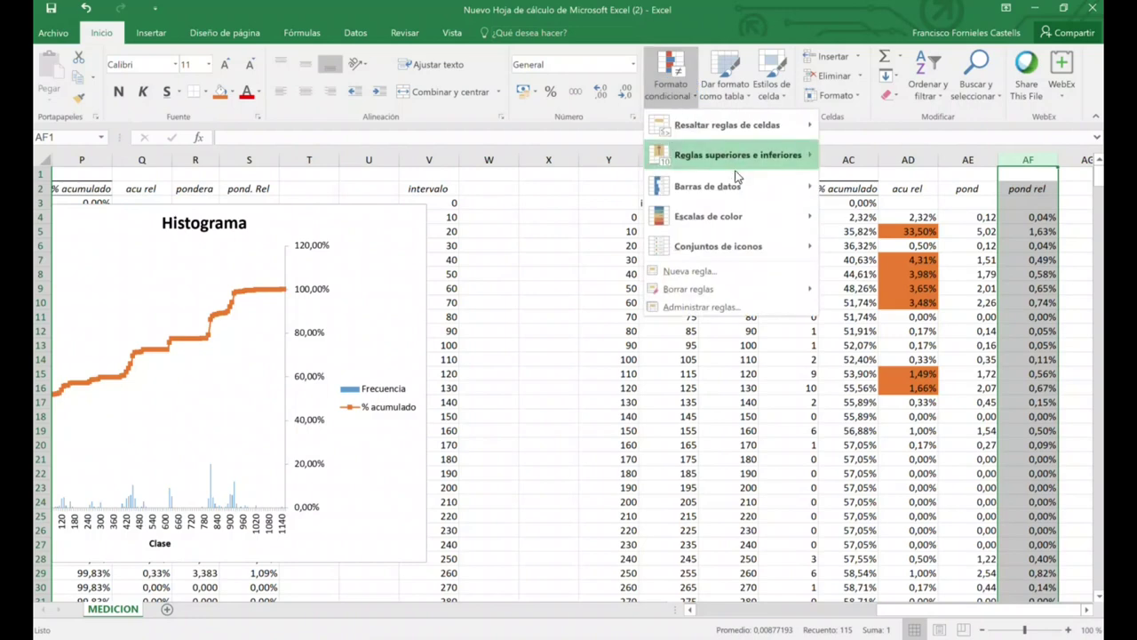
{"action": "mouse_move", "coordinate": [760, 213]}
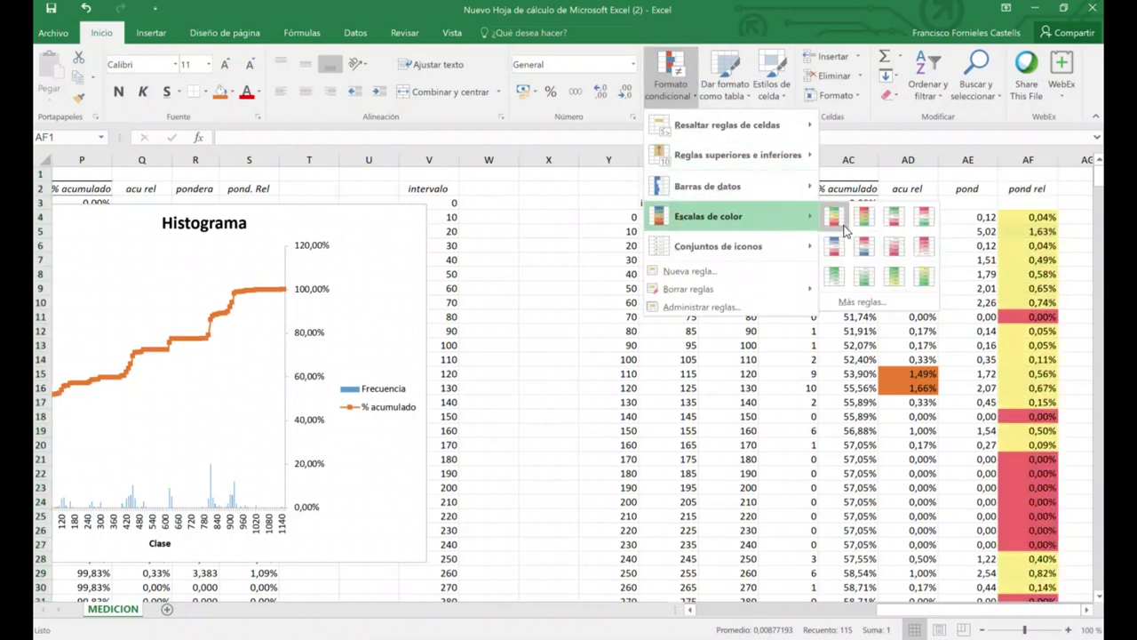
{"action": "left_click", "coordinate": [843, 226]}
{"action": "left_click", "coordinate": [1075, 360]}
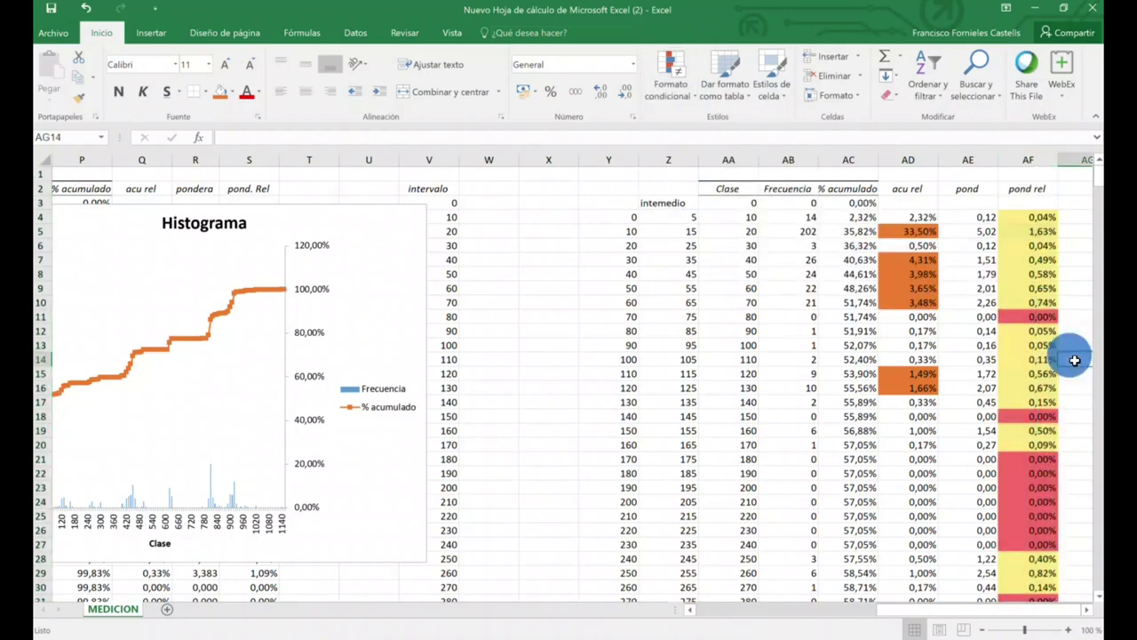
Examine the high-share class groups in the pond rel column, checking the sums of AF45:AF49, AF65:AF66, AF83:AF86 and AF93:AF95
{"action": "scroll", "coordinate": [1073, 365], "scroll_direction": "down", "scroll_amount": 10}
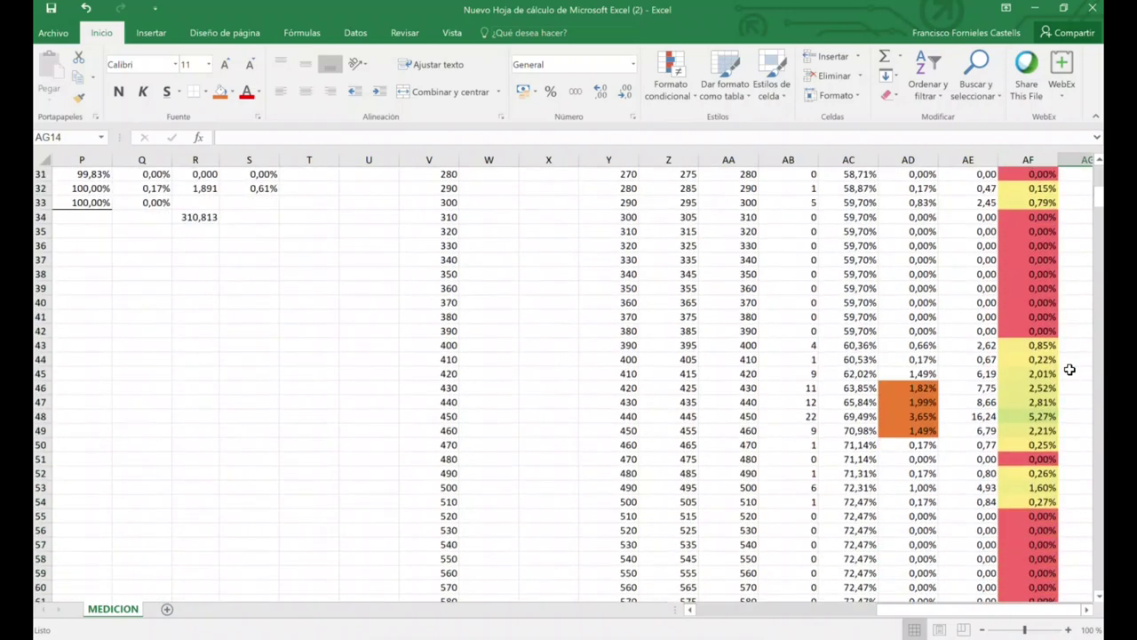
{"action": "scroll", "coordinate": [1070, 369], "scroll_direction": "down", "scroll_amount": 2}
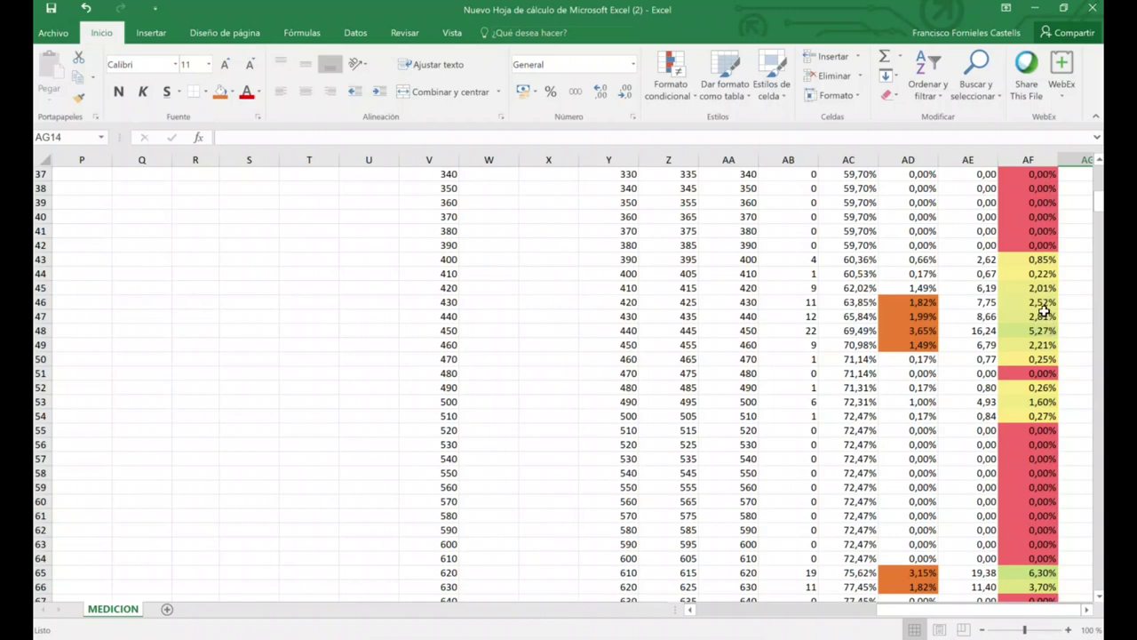
{"action": "left_click_drag", "start_coordinate": [1040, 288], "coordinate": [1042, 345]}
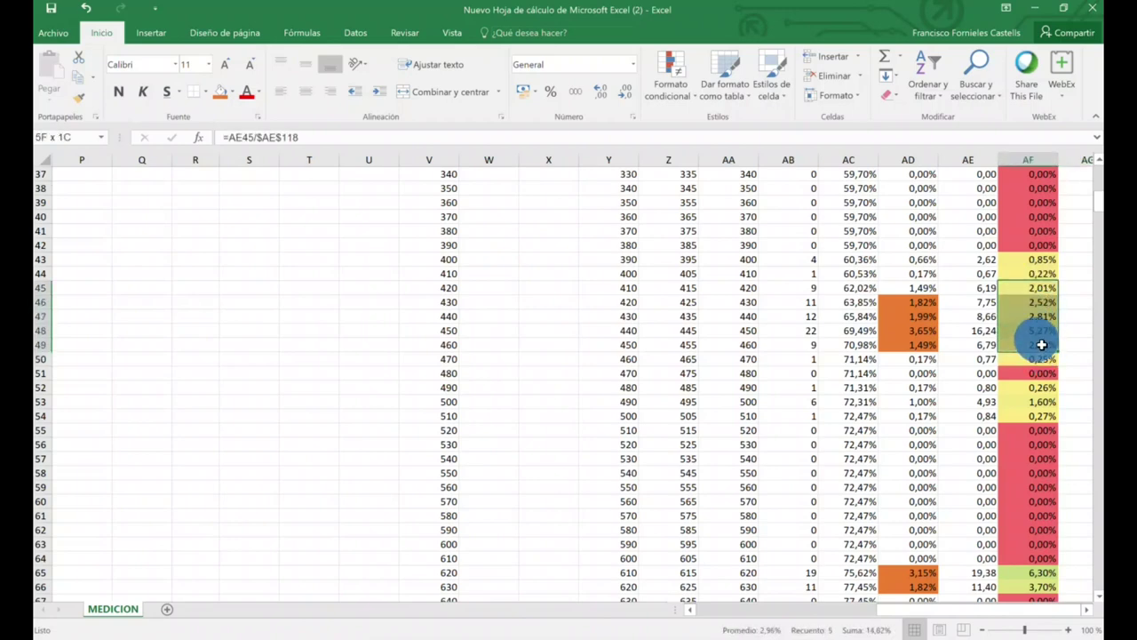
{"action": "left_click_drag", "start_coordinate": [1042, 345], "coordinate": [1041, 344]}
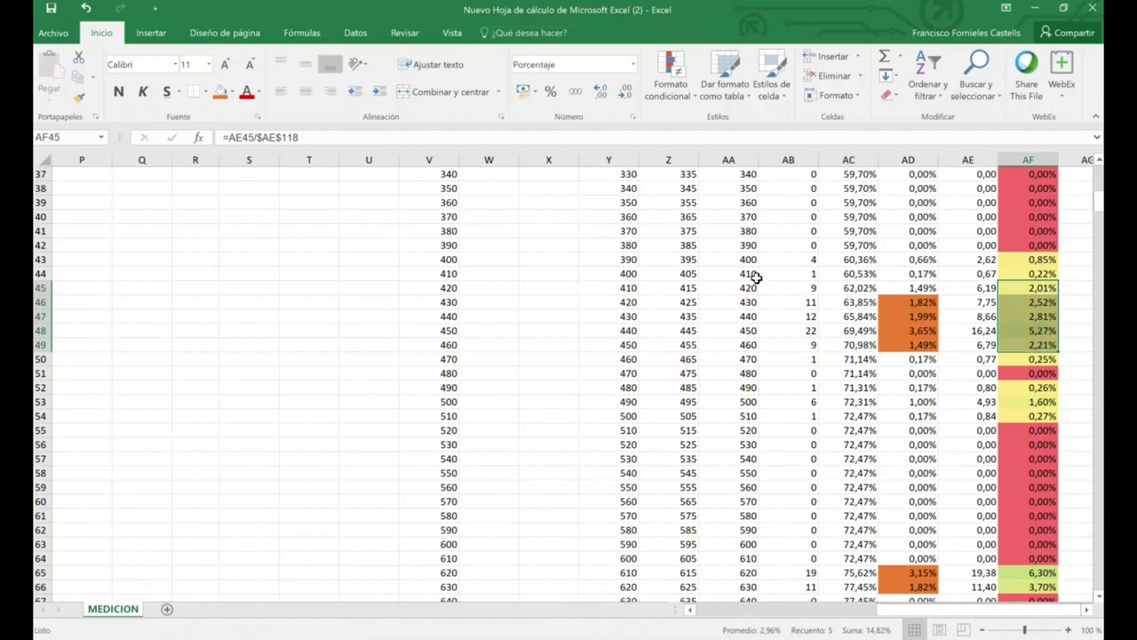
{"action": "scroll", "coordinate": [1074, 484], "scroll_direction": "down", "scroll_amount": 3}
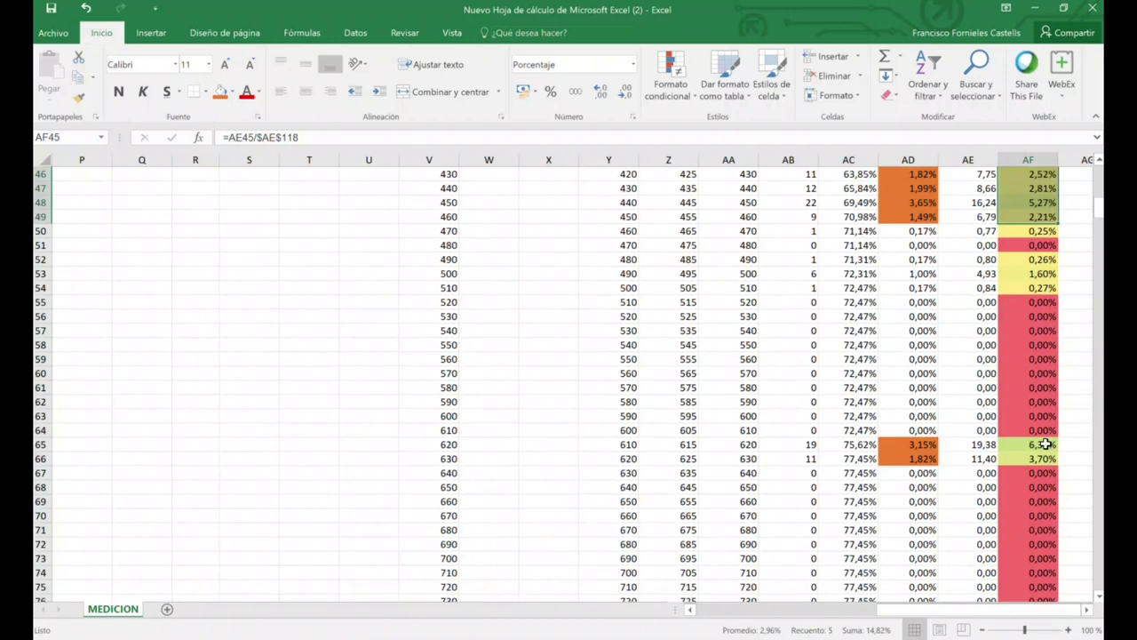
{"action": "left_click_drag", "start_coordinate": [1045, 444], "coordinate": [1046, 458]}
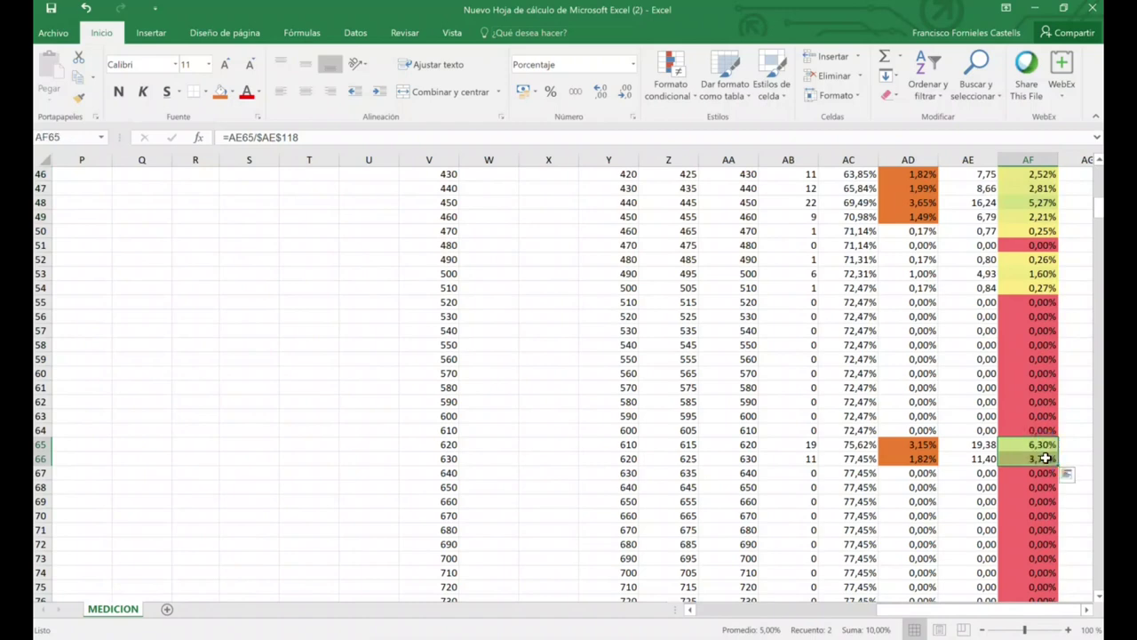
{"action": "scroll", "coordinate": [1061, 531], "scroll_direction": "down", "scroll_amount": 4}
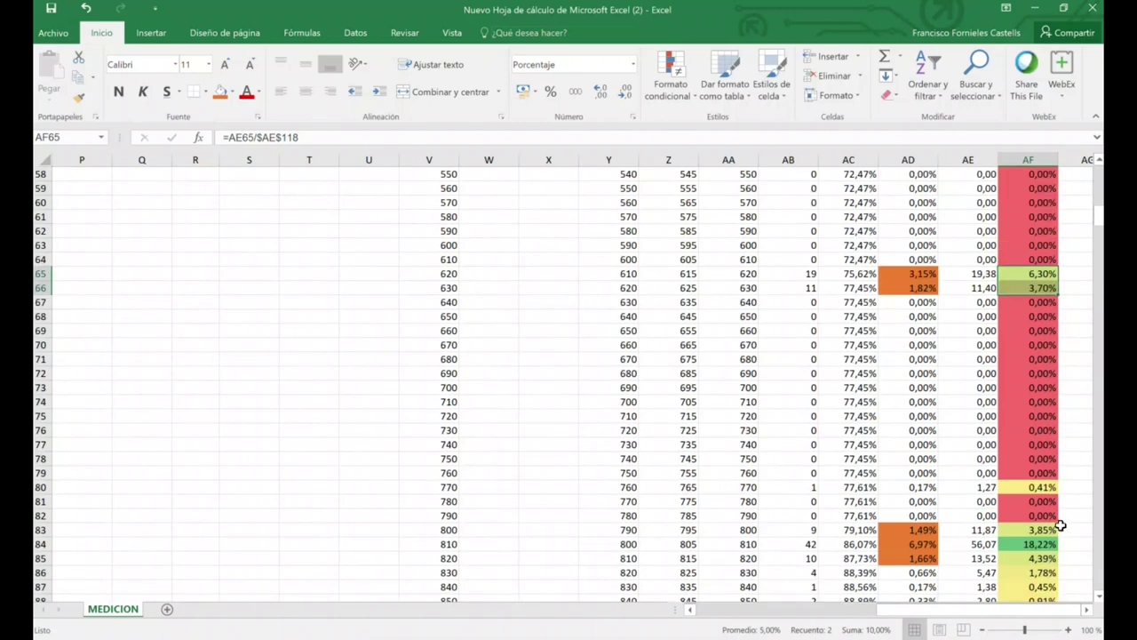
{"action": "scroll", "coordinate": [1061, 527], "scroll_direction": "down", "scroll_amount": 2}
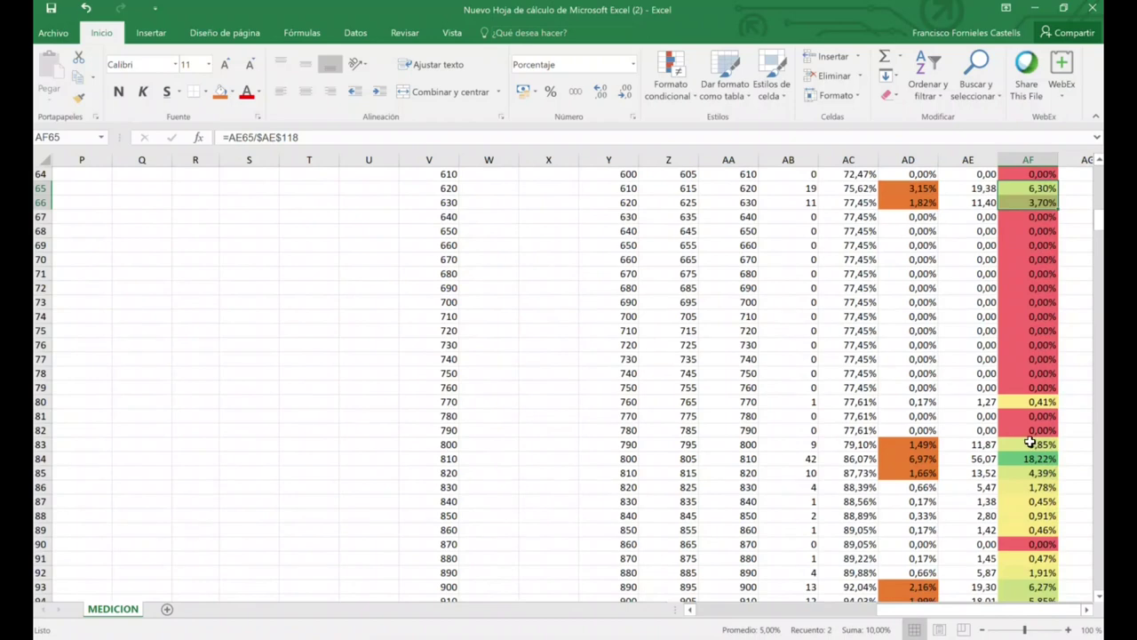
{"action": "scroll", "coordinate": [1031, 442], "scroll_direction": "down", "scroll_amount": 2}
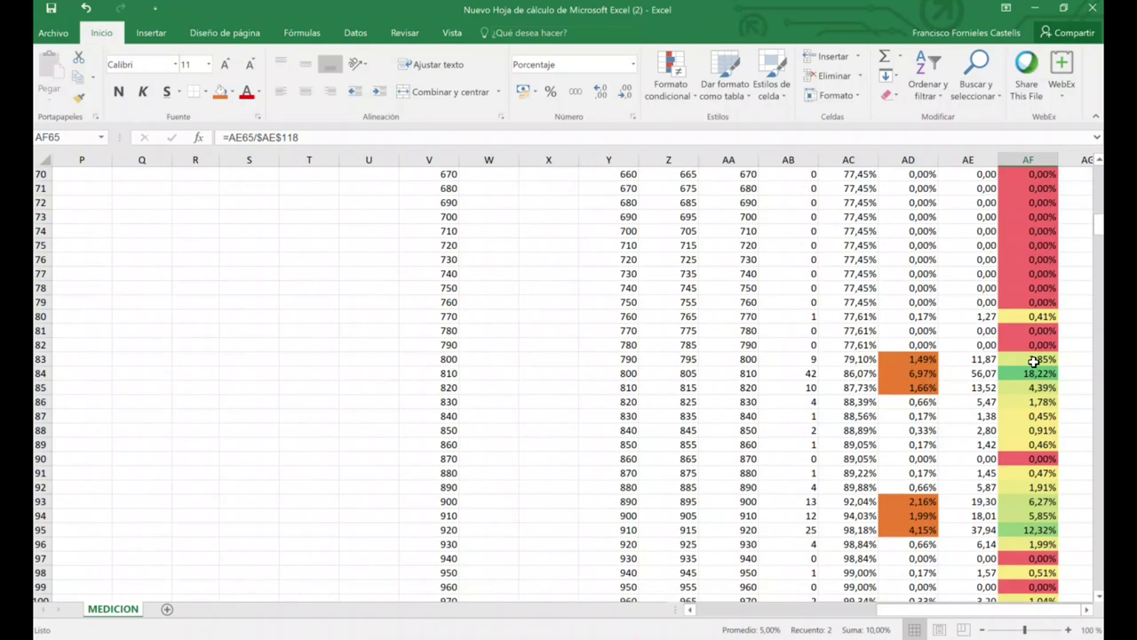
{"action": "left_click_drag", "start_coordinate": [1033, 359], "coordinate": [1034, 400]}
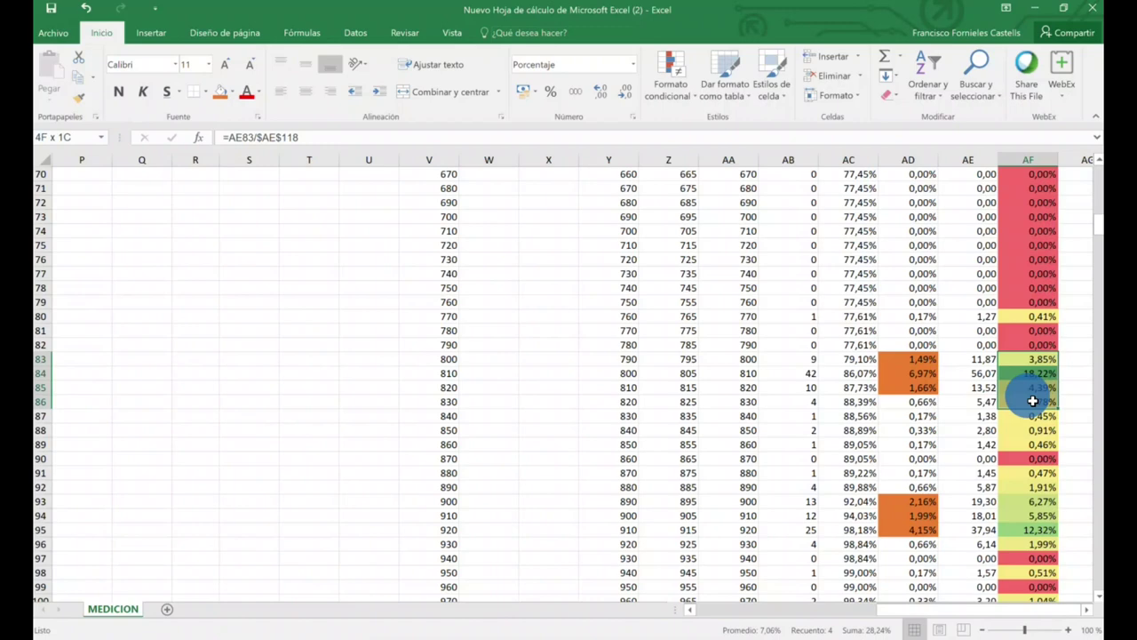
{"action": "left_click_drag", "start_coordinate": [1034, 401], "coordinate": [1034, 401]}
{"action": "left_click", "coordinate": [1031, 502]}
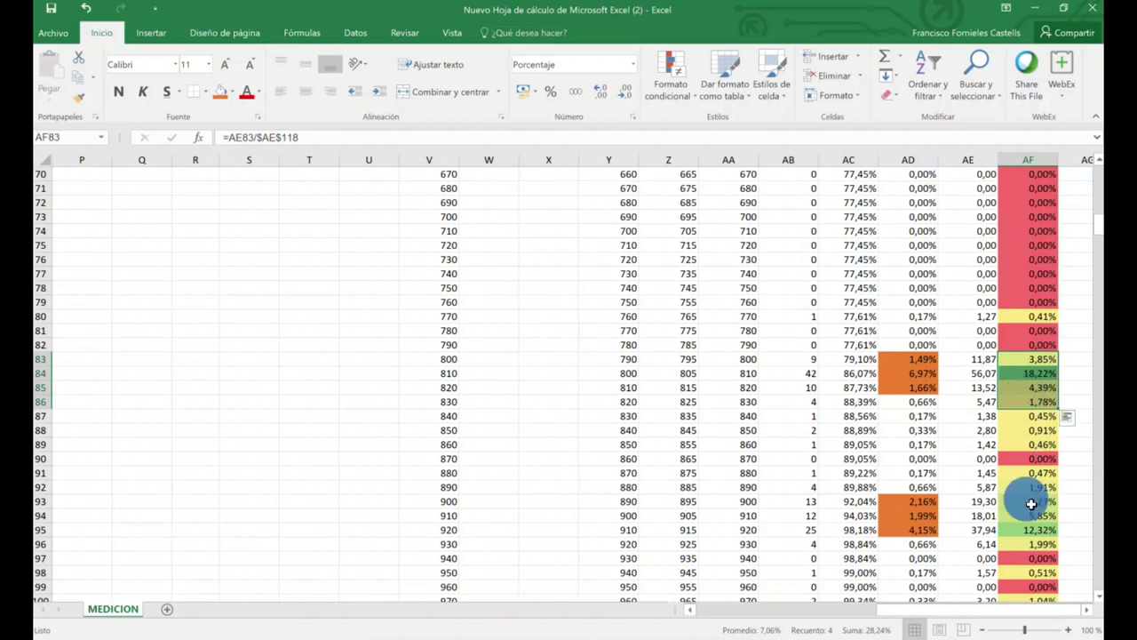
{"action": "left_click_drag", "start_coordinate": [1031, 503], "coordinate": [1033, 526]}
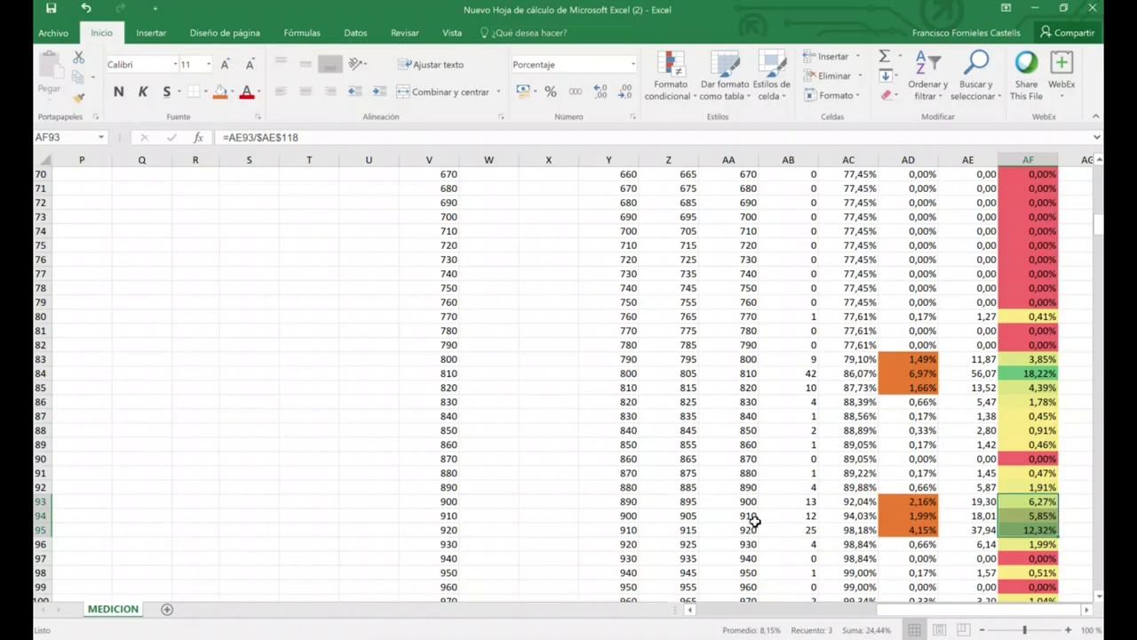
Review the class limits and midpoints of the two highest-weighted groups in Y92:AA95 and Y83:AA85
{"action": "left_click_drag", "start_coordinate": [749, 517], "coordinate": [626, 487]}
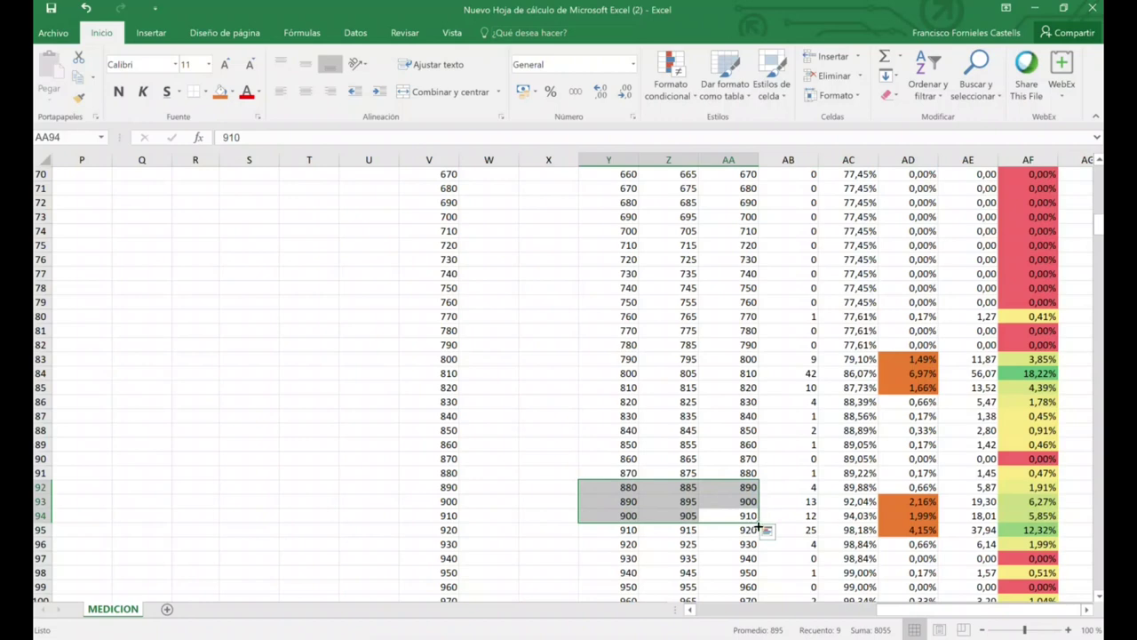
{"action": "left_click_drag", "start_coordinate": [749, 531], "coordinate": [629, 488]}
{"action": "left_click_drag", "start_coordinate": [752, 388], "coordinate": [634, 355]}
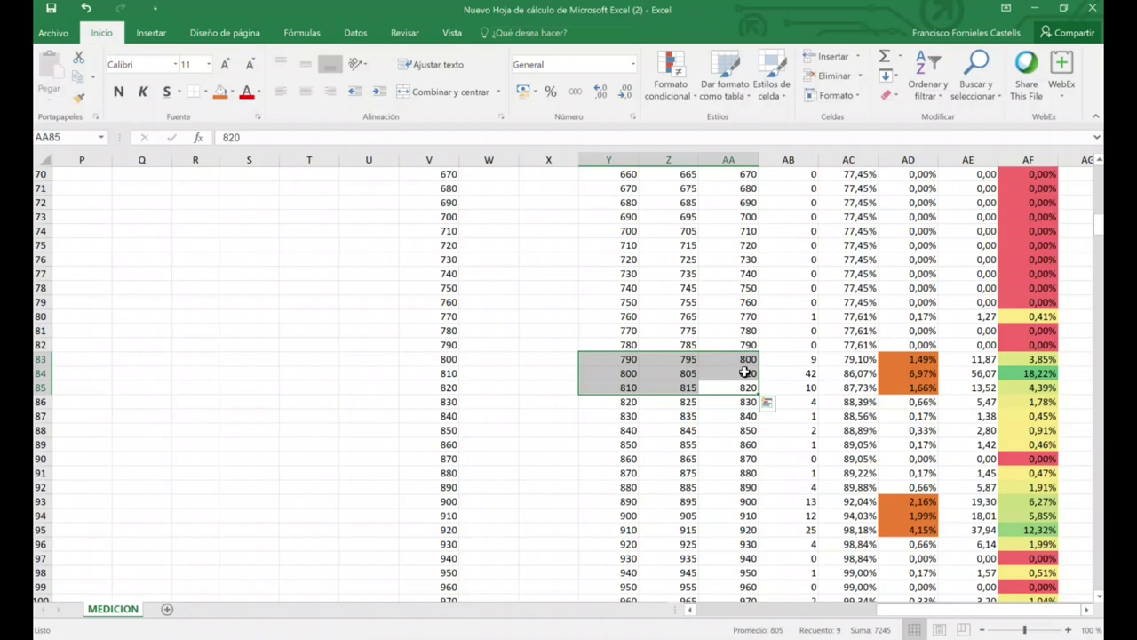
{"action": "scroll", "coordinate": [707, 498], "scroll_direction": "up", "scroll_amount": 20}
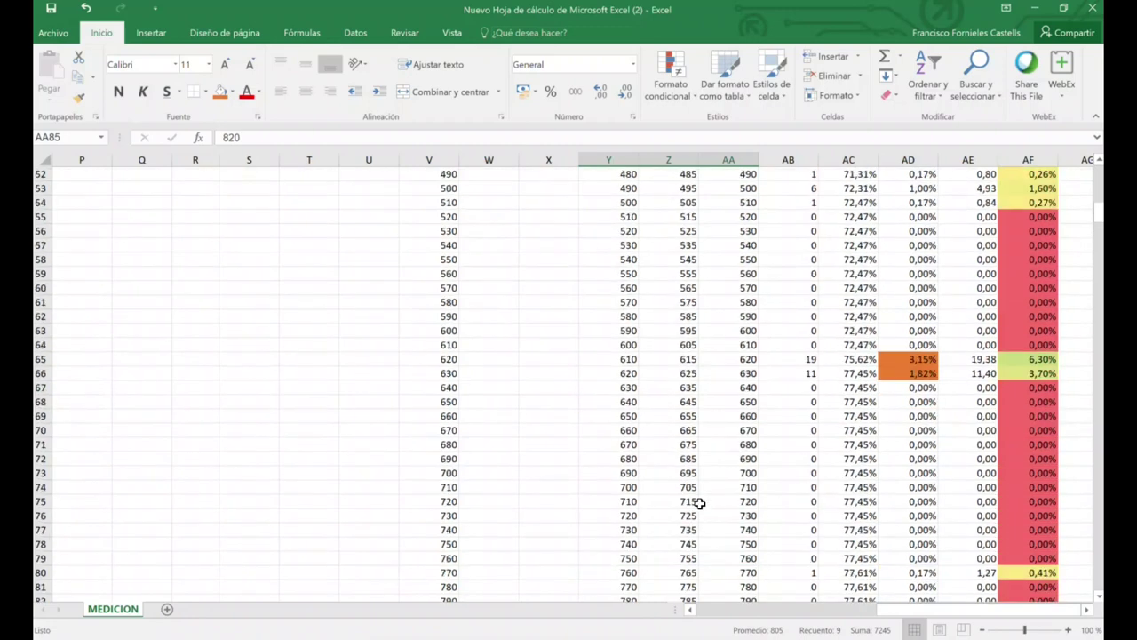